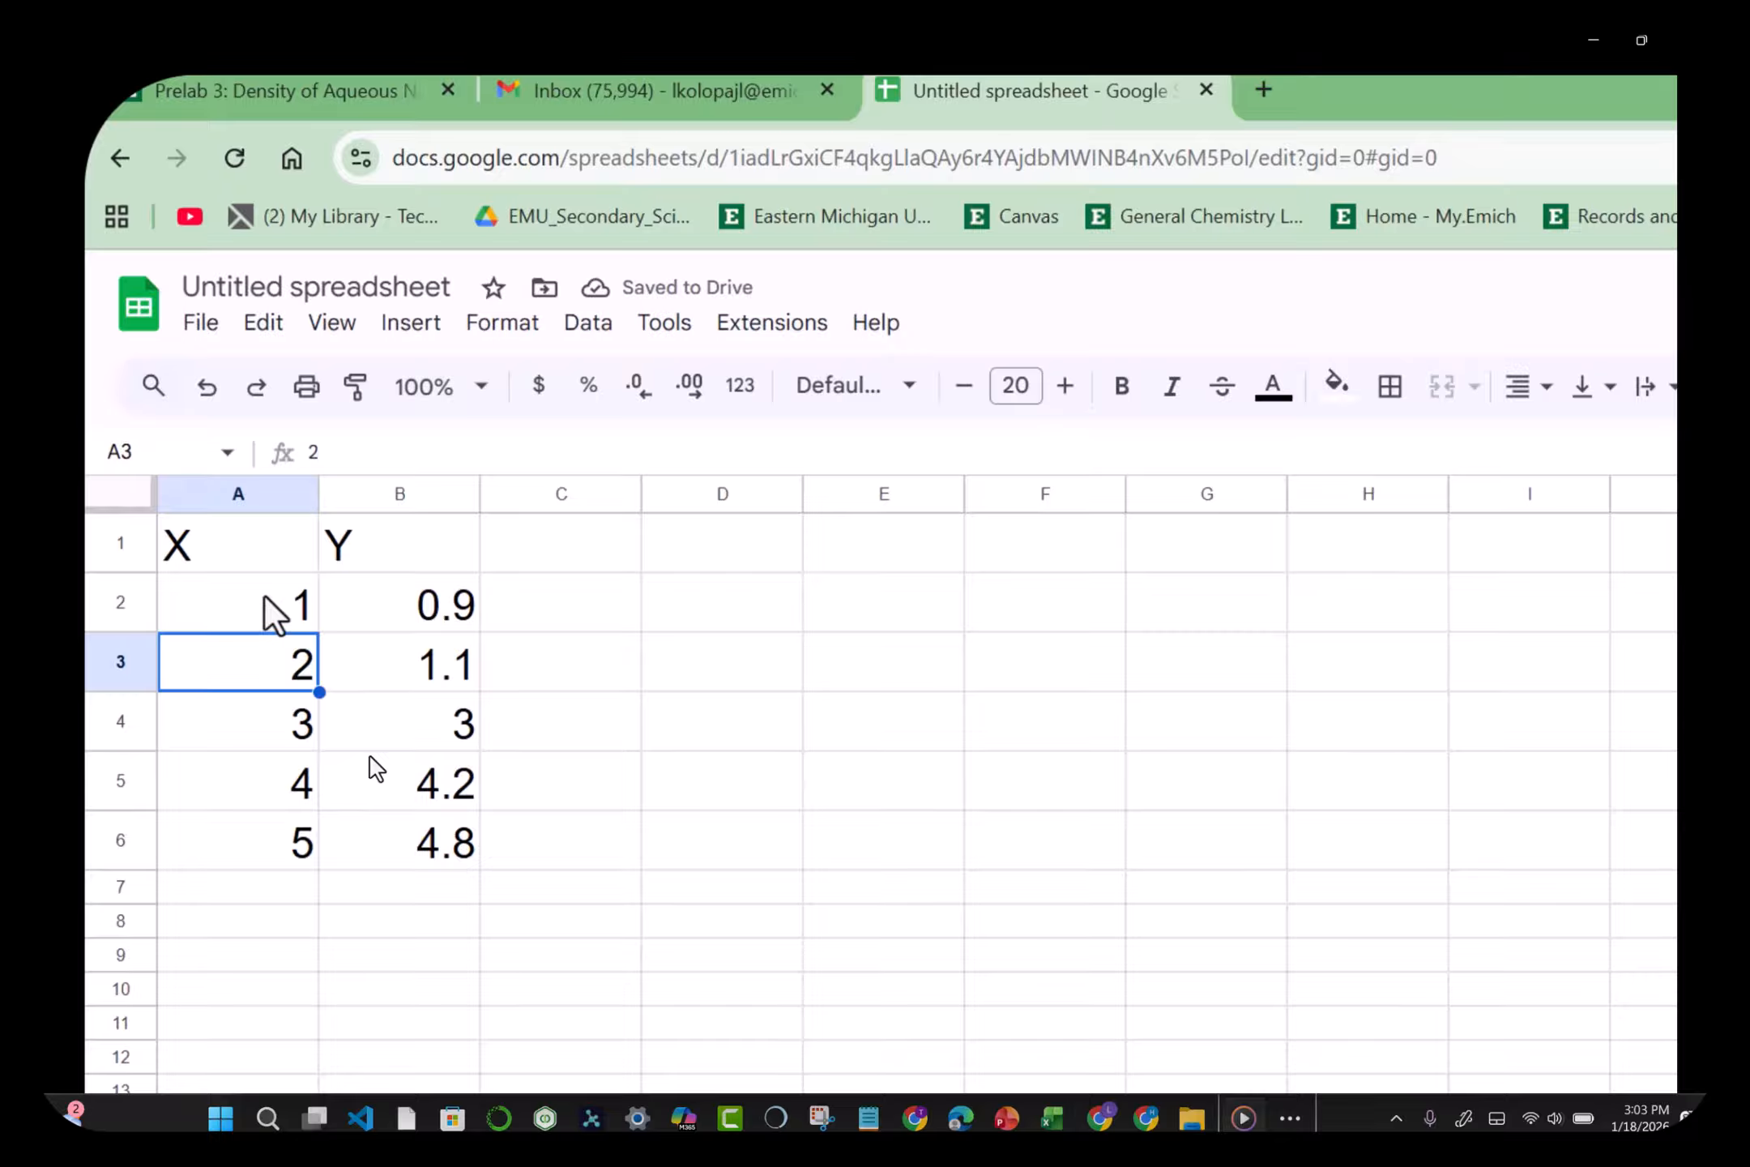
# Step: Select the X/Y table from the headers down through row 6 (A1:B6)
pyautogui.press('Up')
pyautogui.press('Up')
pyautogui.hotkey('shift', 'Right')
pyautogui.hotkey('shift', 'Down')
pyautogui.hotkey('shift', 'Down')
pyautogui.hotkey('shift', 'Down')
pyautogui.hotkey('shift', 'Down')
pyautogui.hotkey('shift', 'Down')
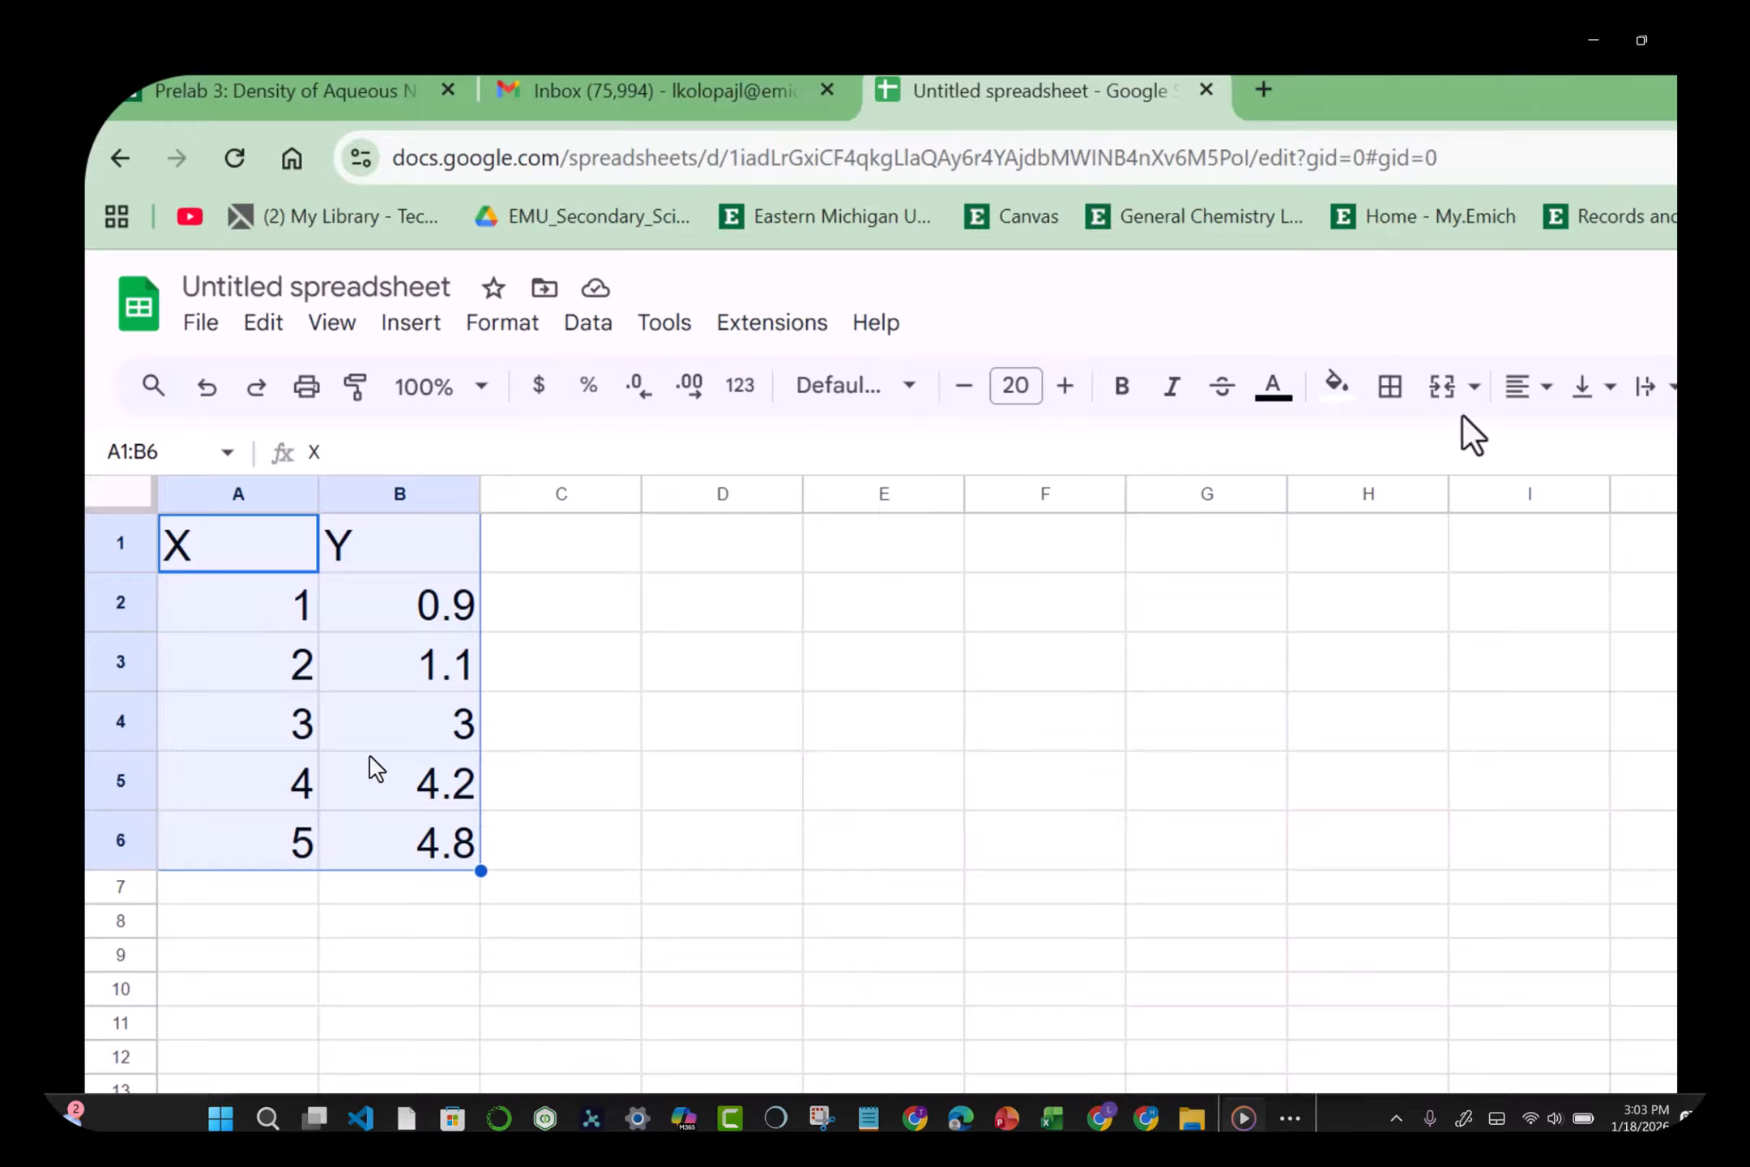
# Step: Center-align the X/Y table contents
pyautogui.click(1545, 394)
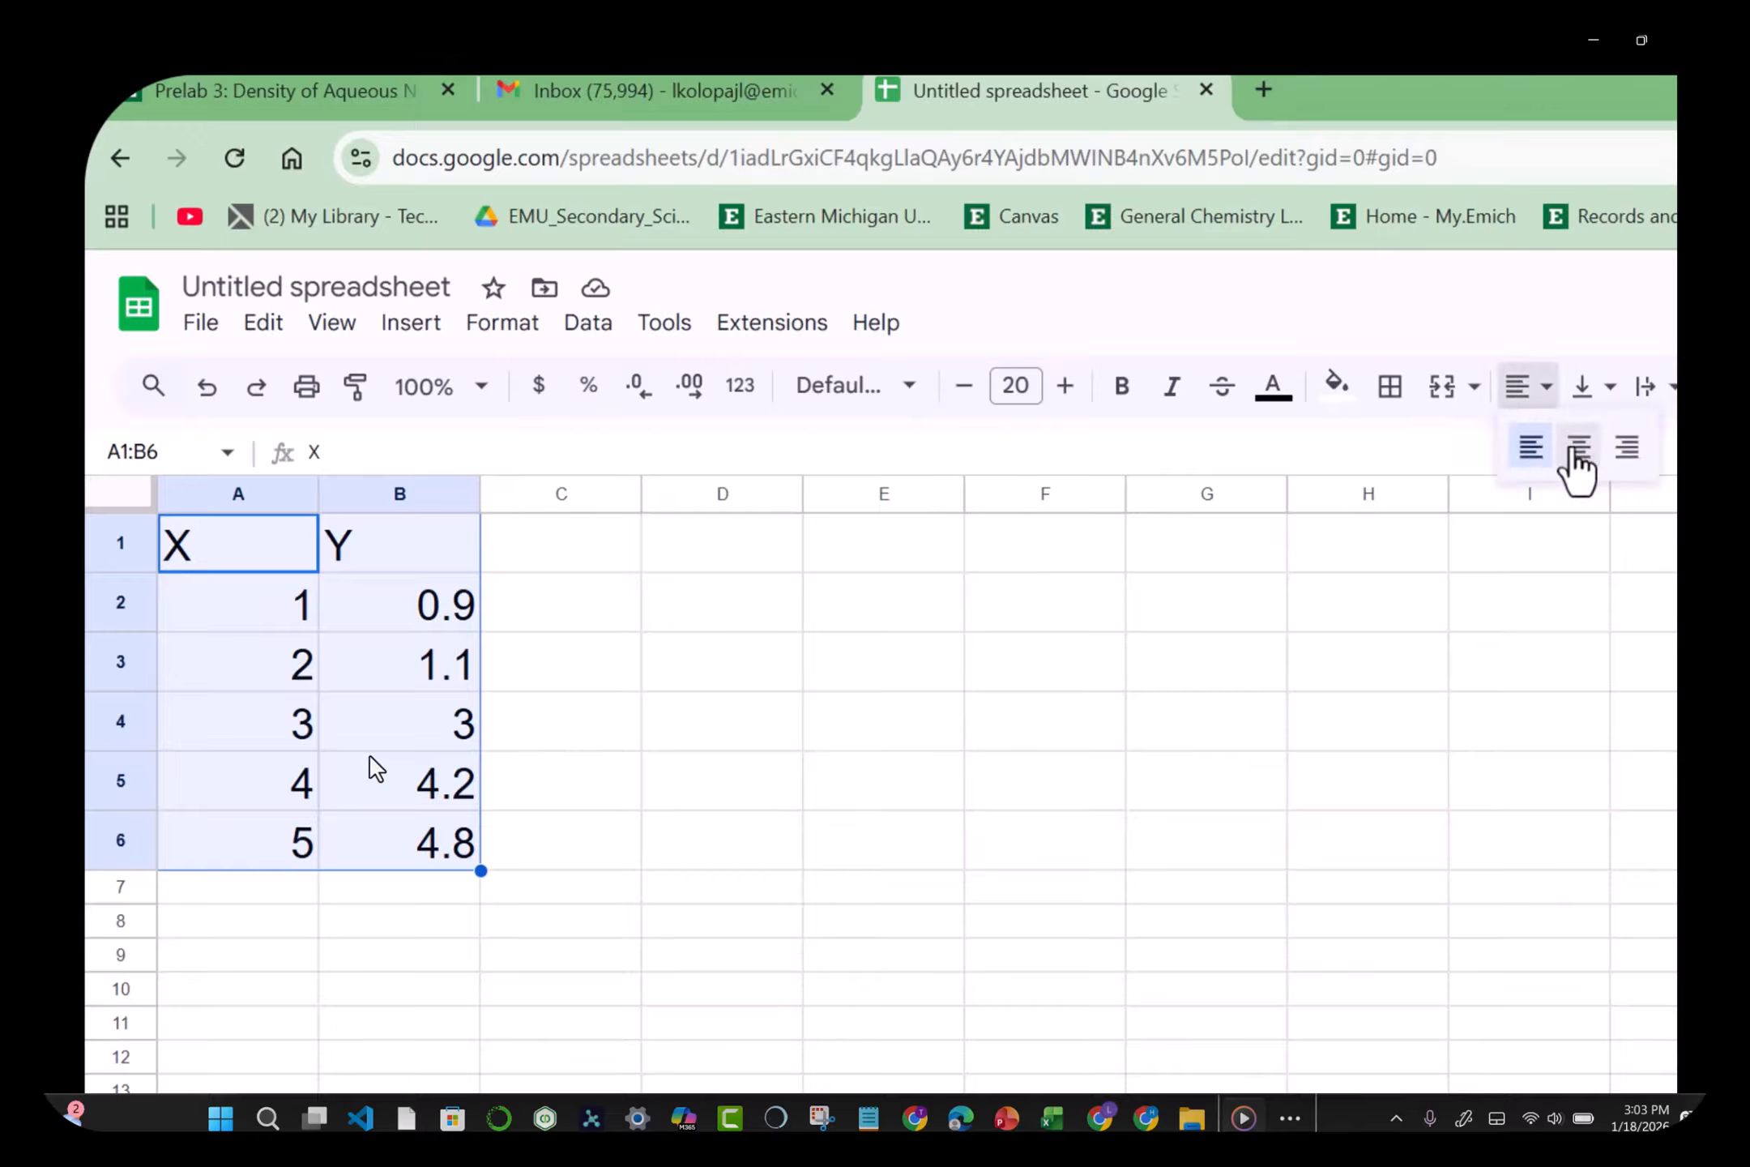
pyautogui.click(1579, 450)
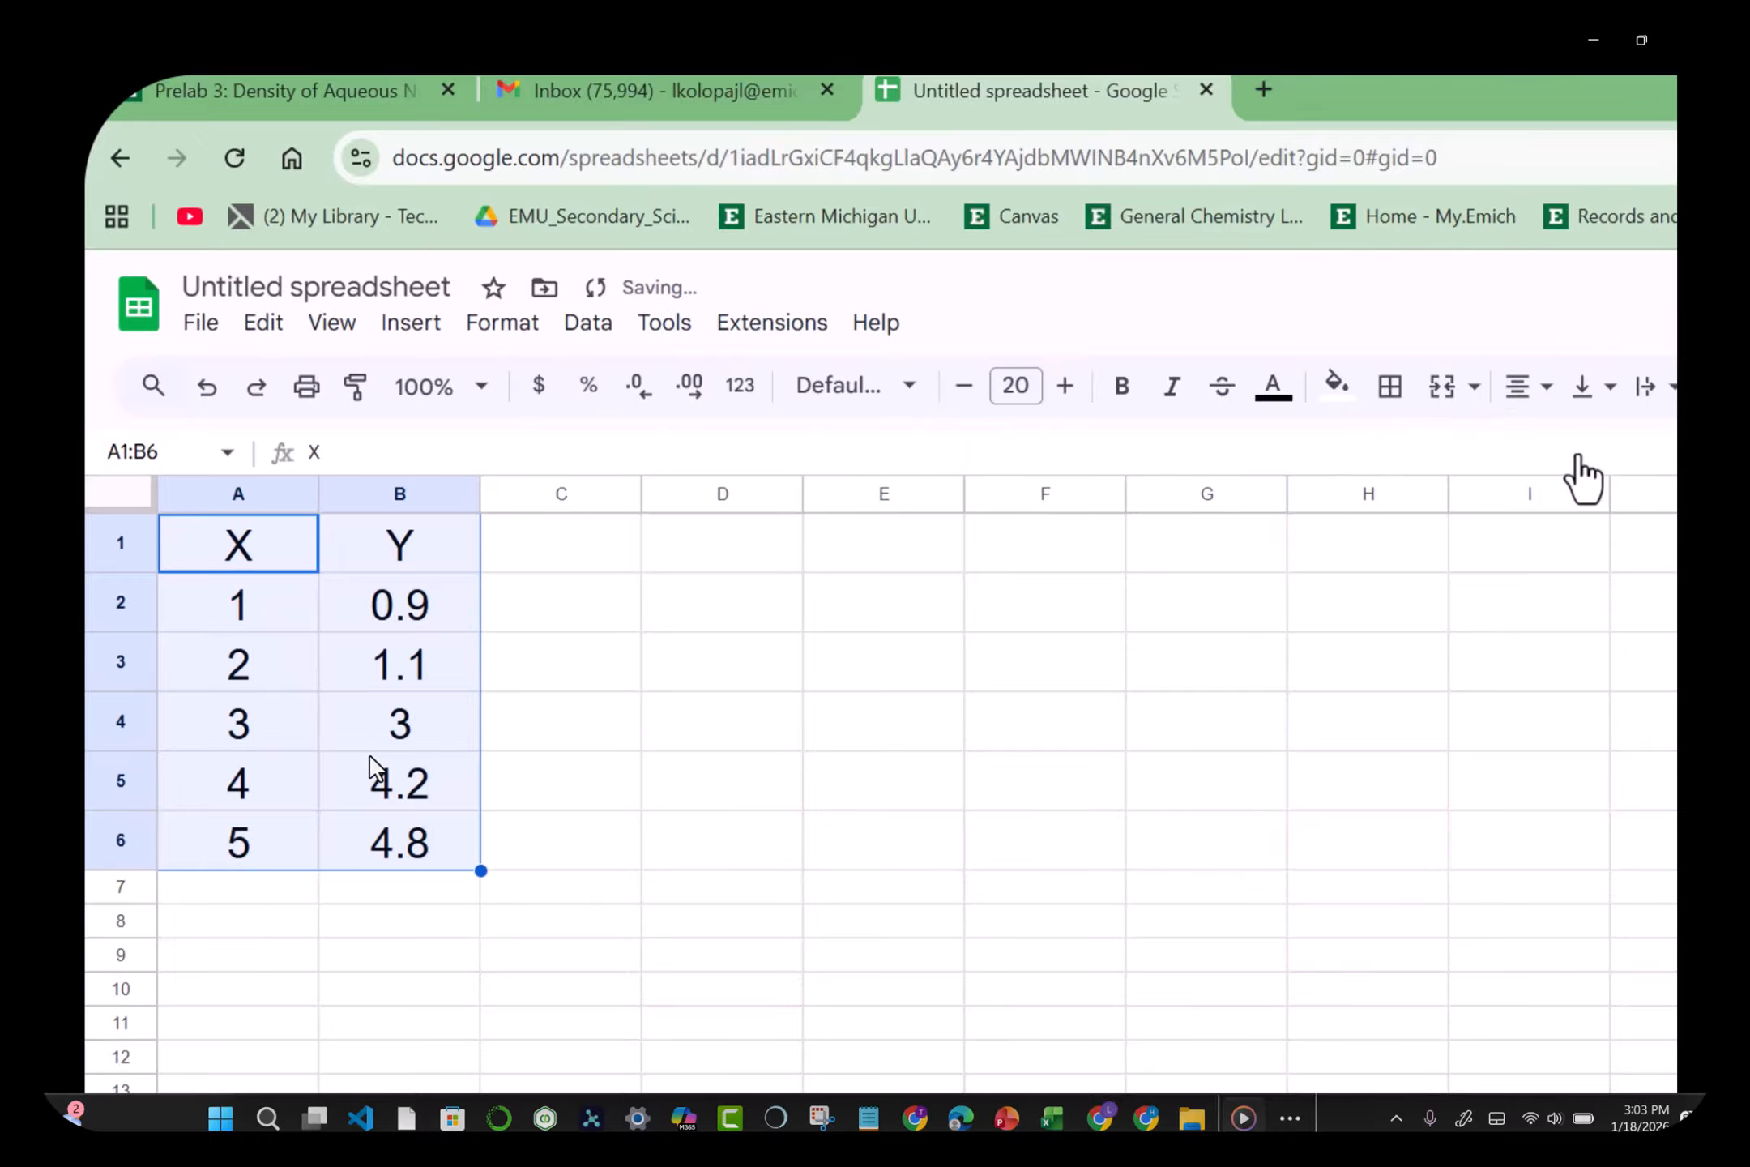
pyautogui.click(469, 660)
# Step: Apply the custom 0.00 number format to the data in A2:B6
pyautogui.click(305, 614)
pyautogui.hotkey('shift', 'Right')
pyautogui.hotkey('shift', 'Down')
pyautogui.hotkey('shift', 'Down')
pyautogui.hotkey('shift', 'Down')
pyautogui.hotkey('shift', 'Down')
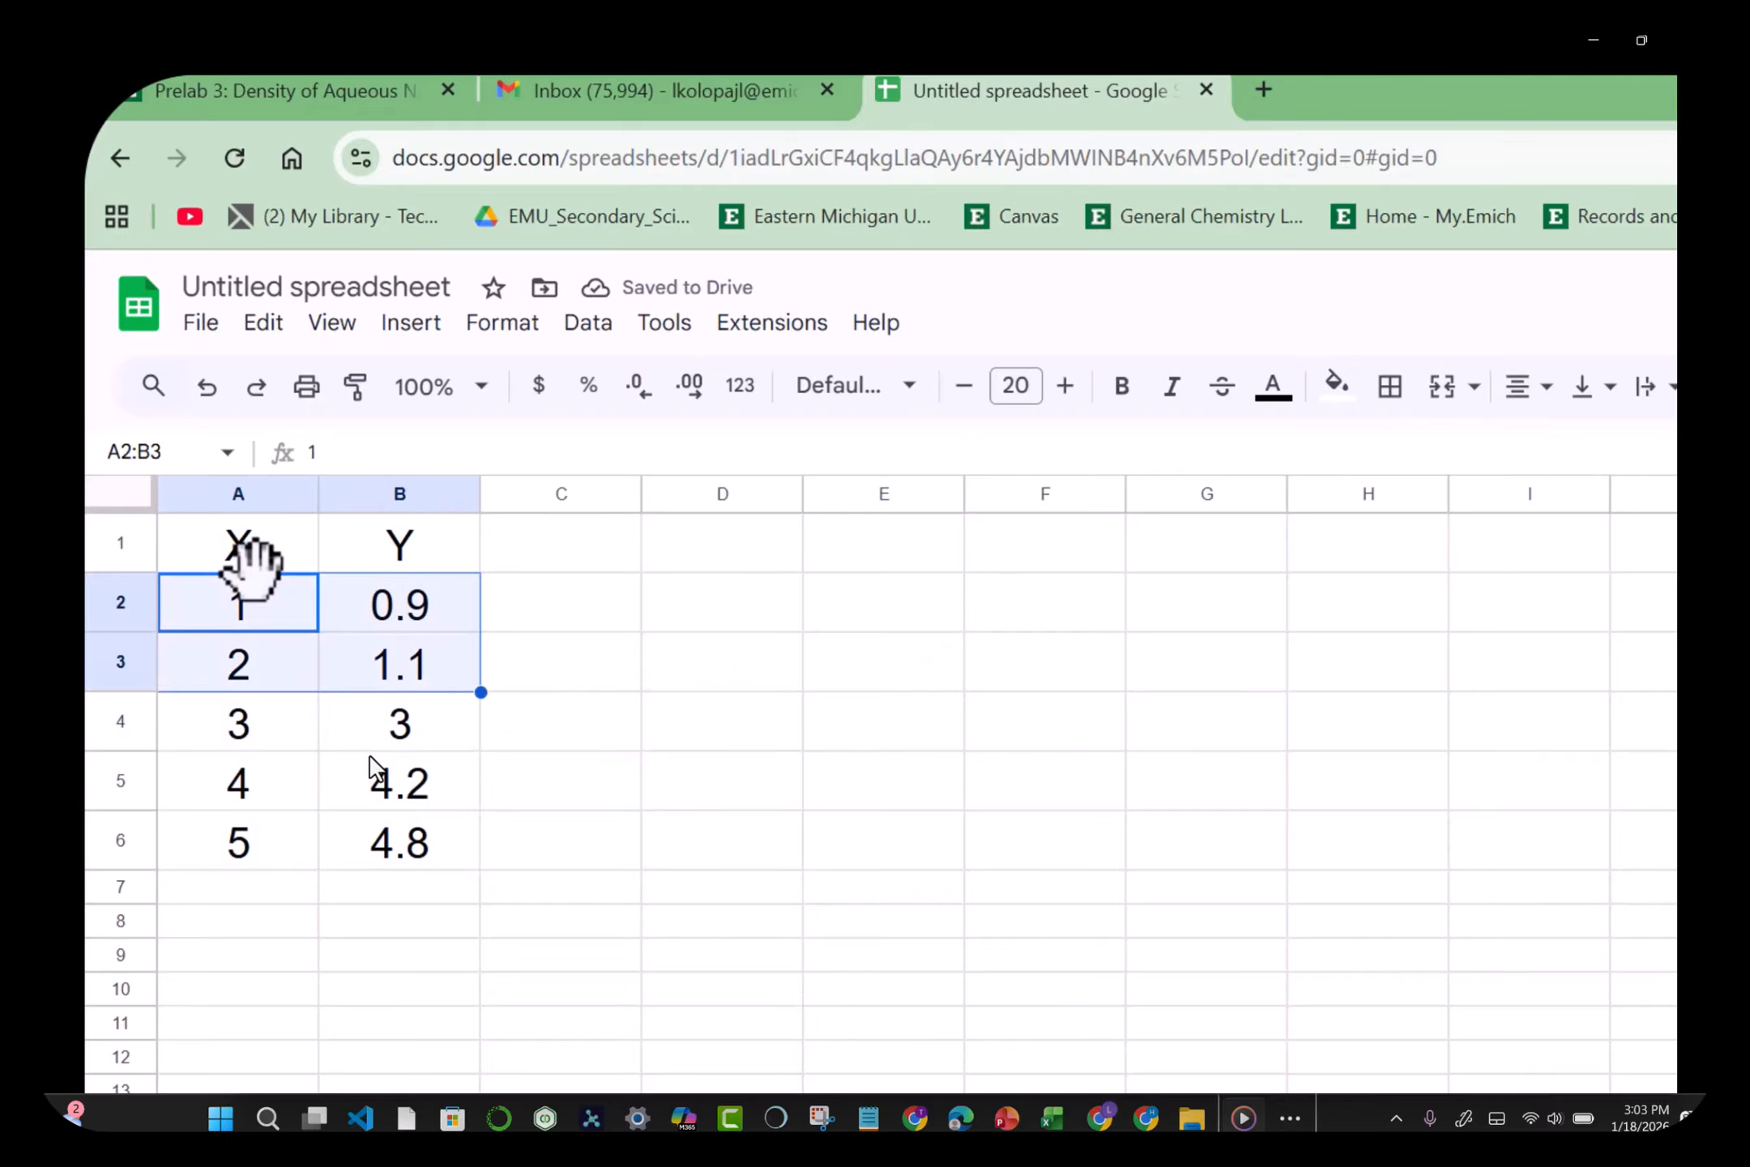
pyautogui.click(519, 324)
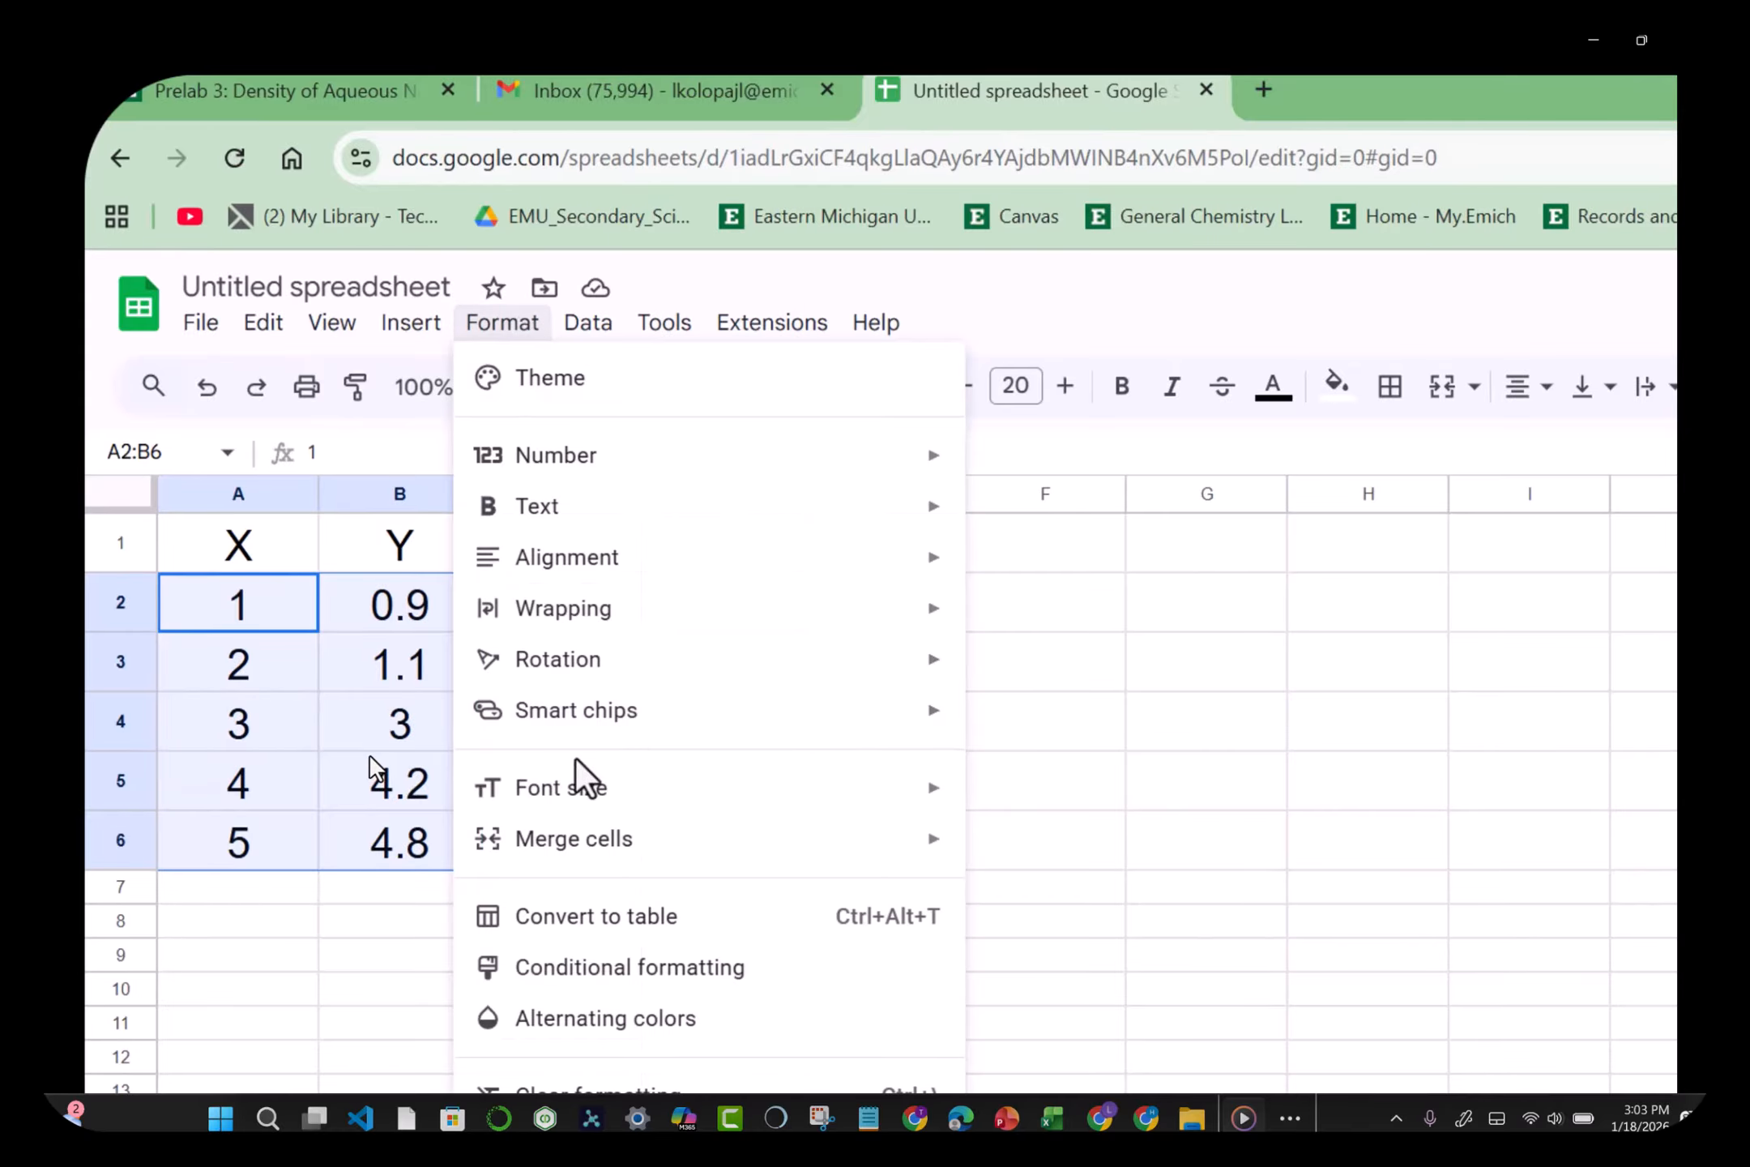
pyautogui.moveTo(527, 419)
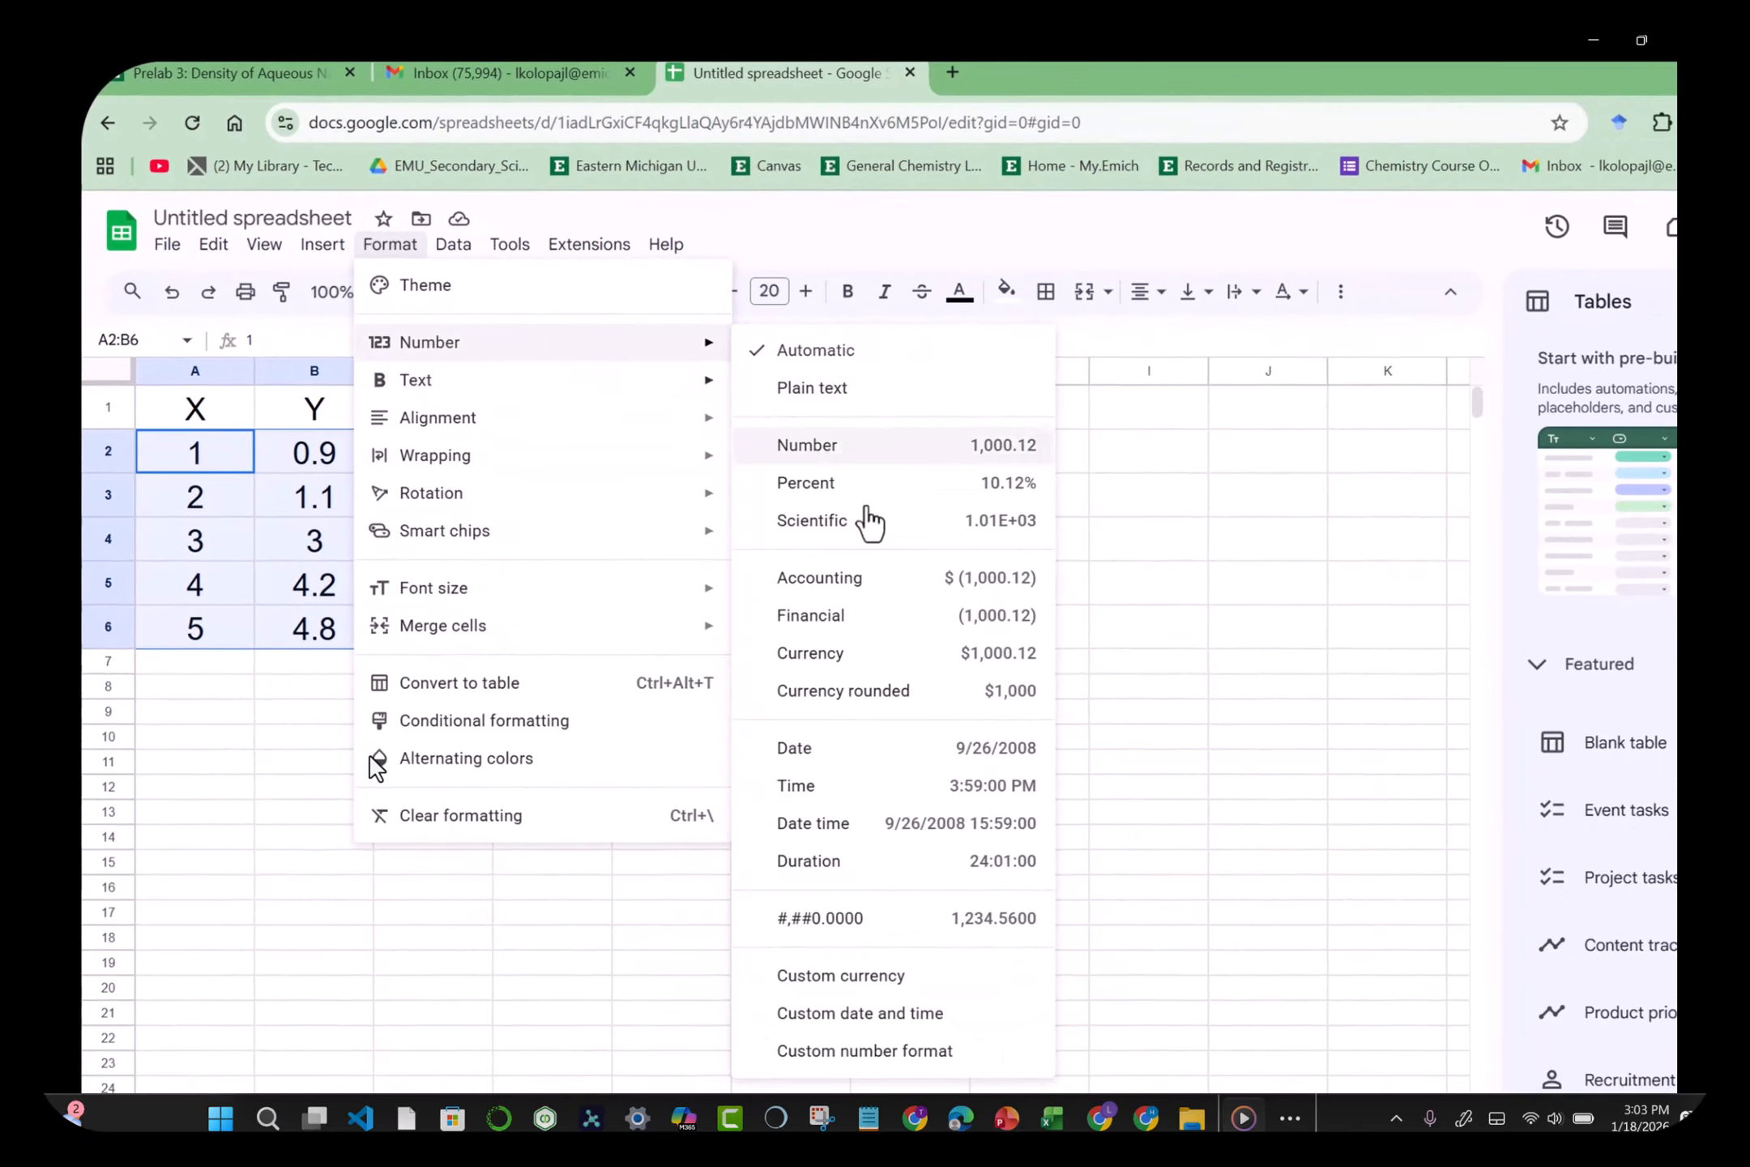
pyautogui.click(897, 1051)
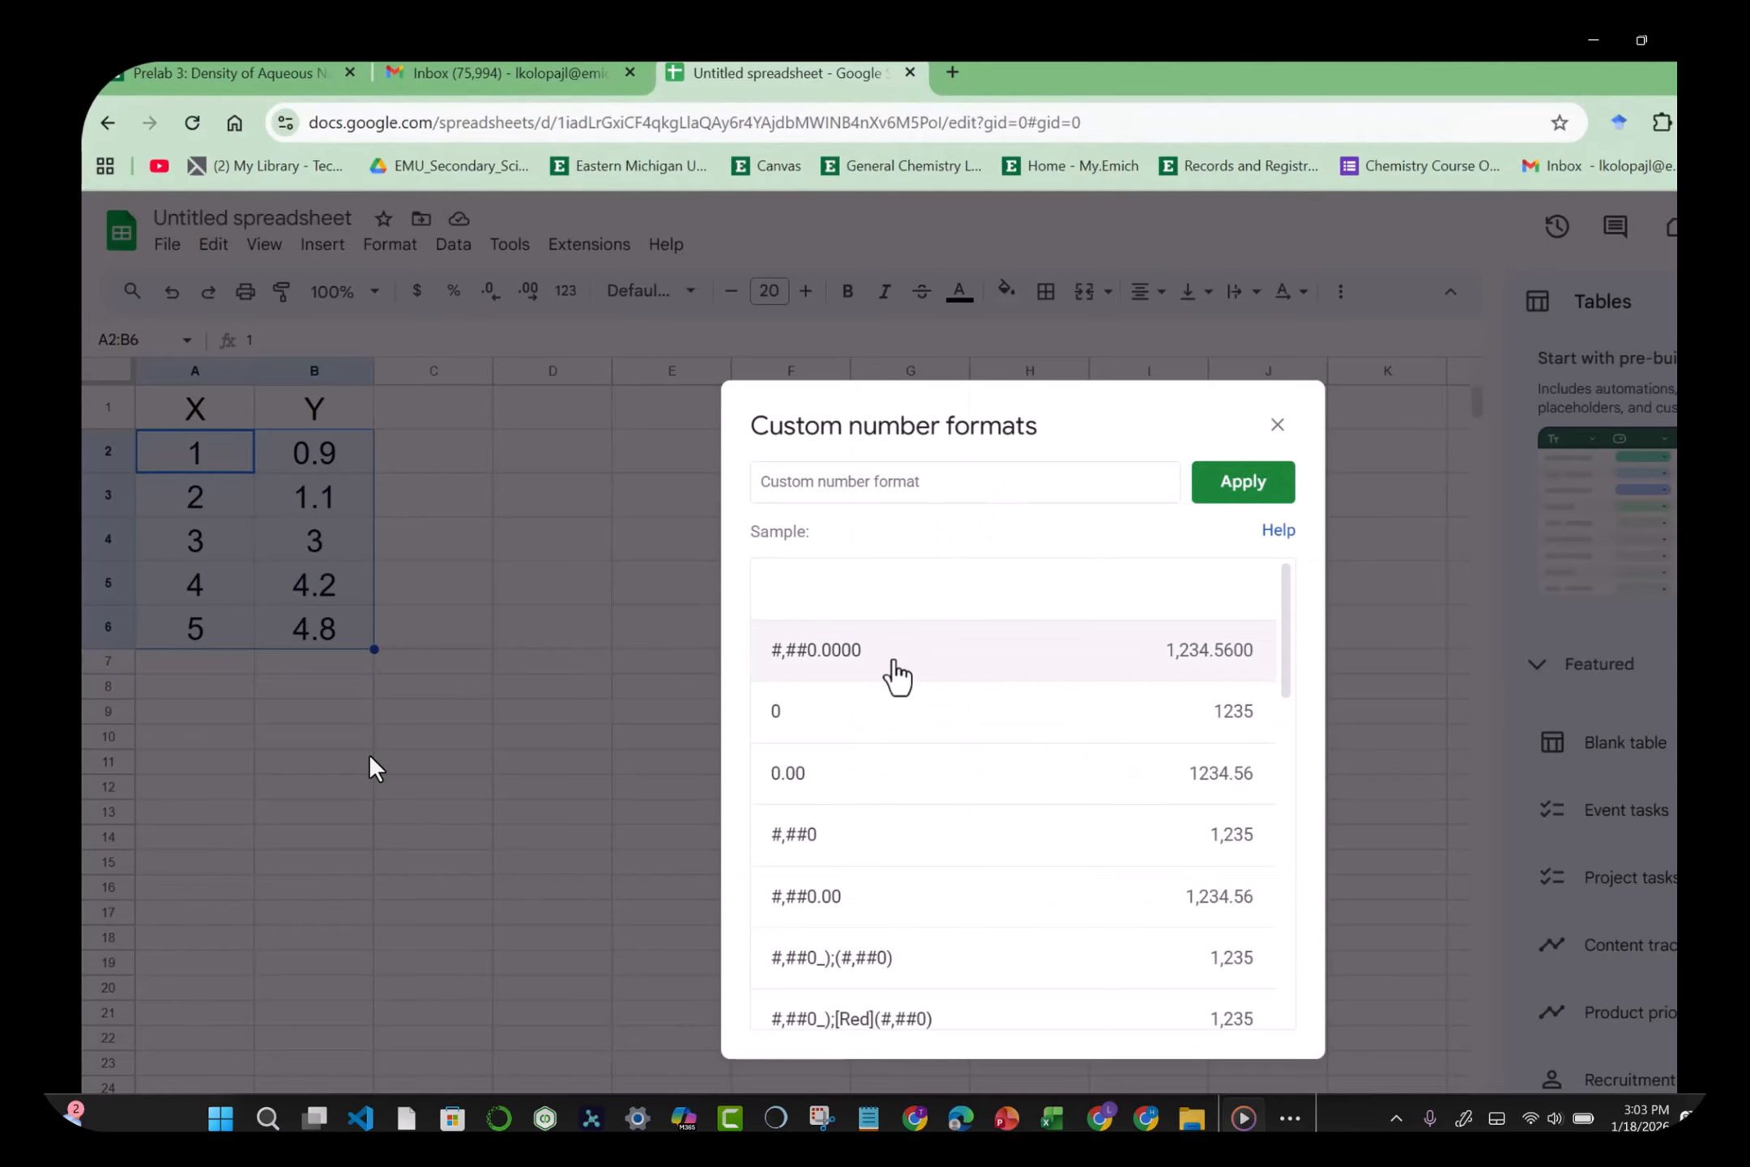
pyautogui.click(839, 789)
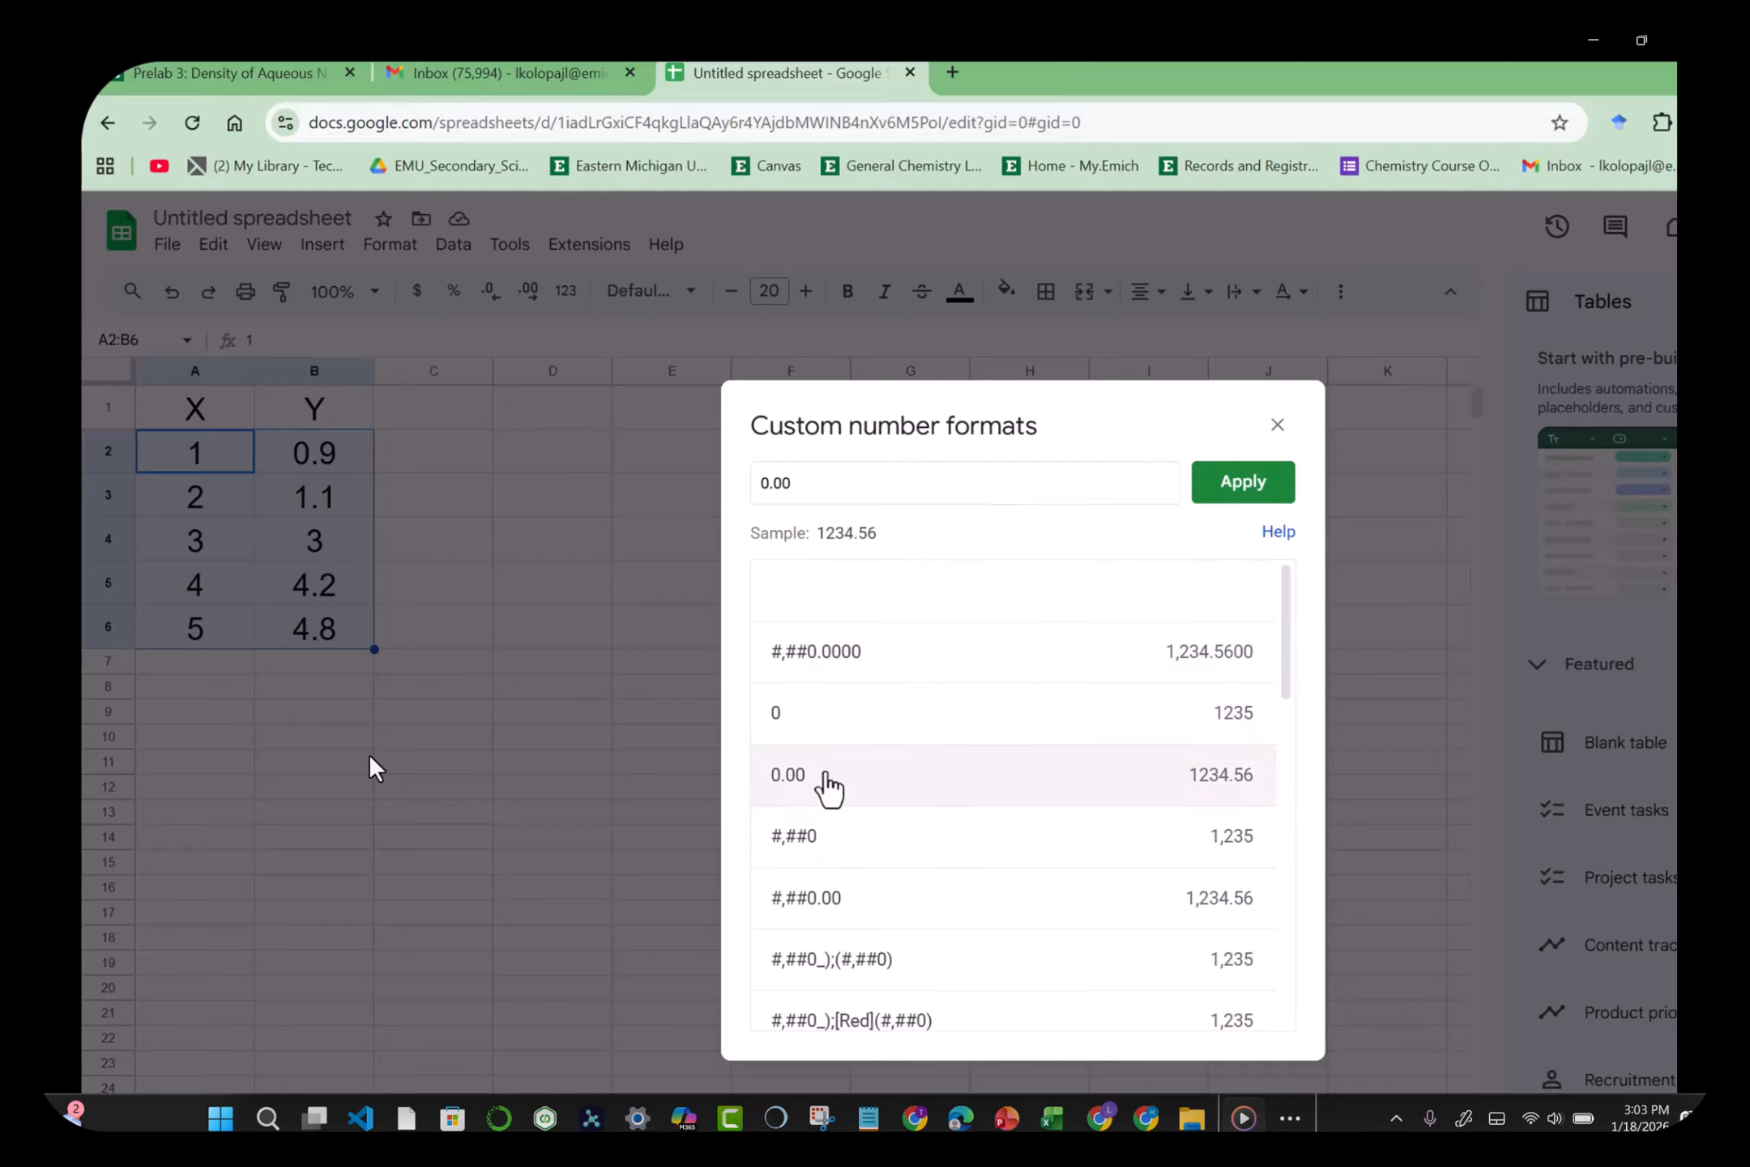
pyautogui.press('Return')
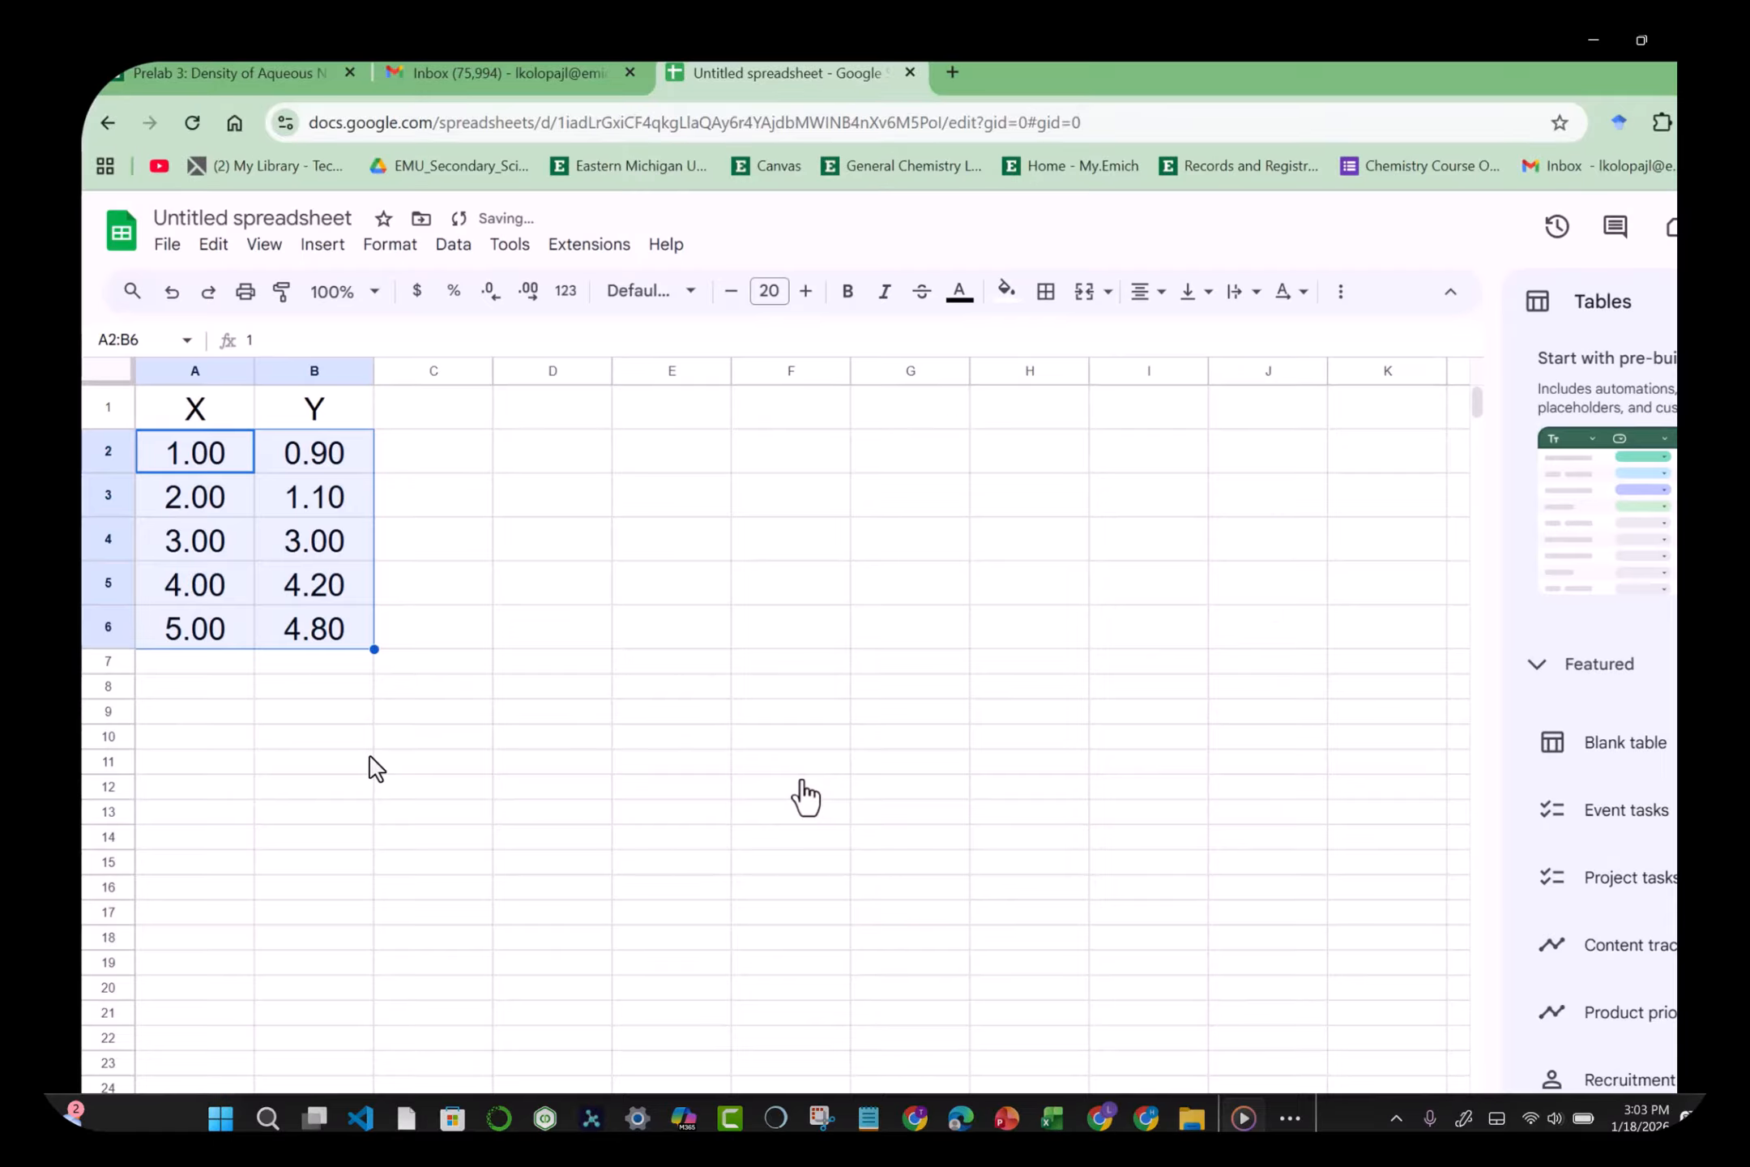
# Step: Bold the X and Y headers in A1:B1 and narrow column C
pyautogui.click(720, 640)
pyautogui.click(703, 552)
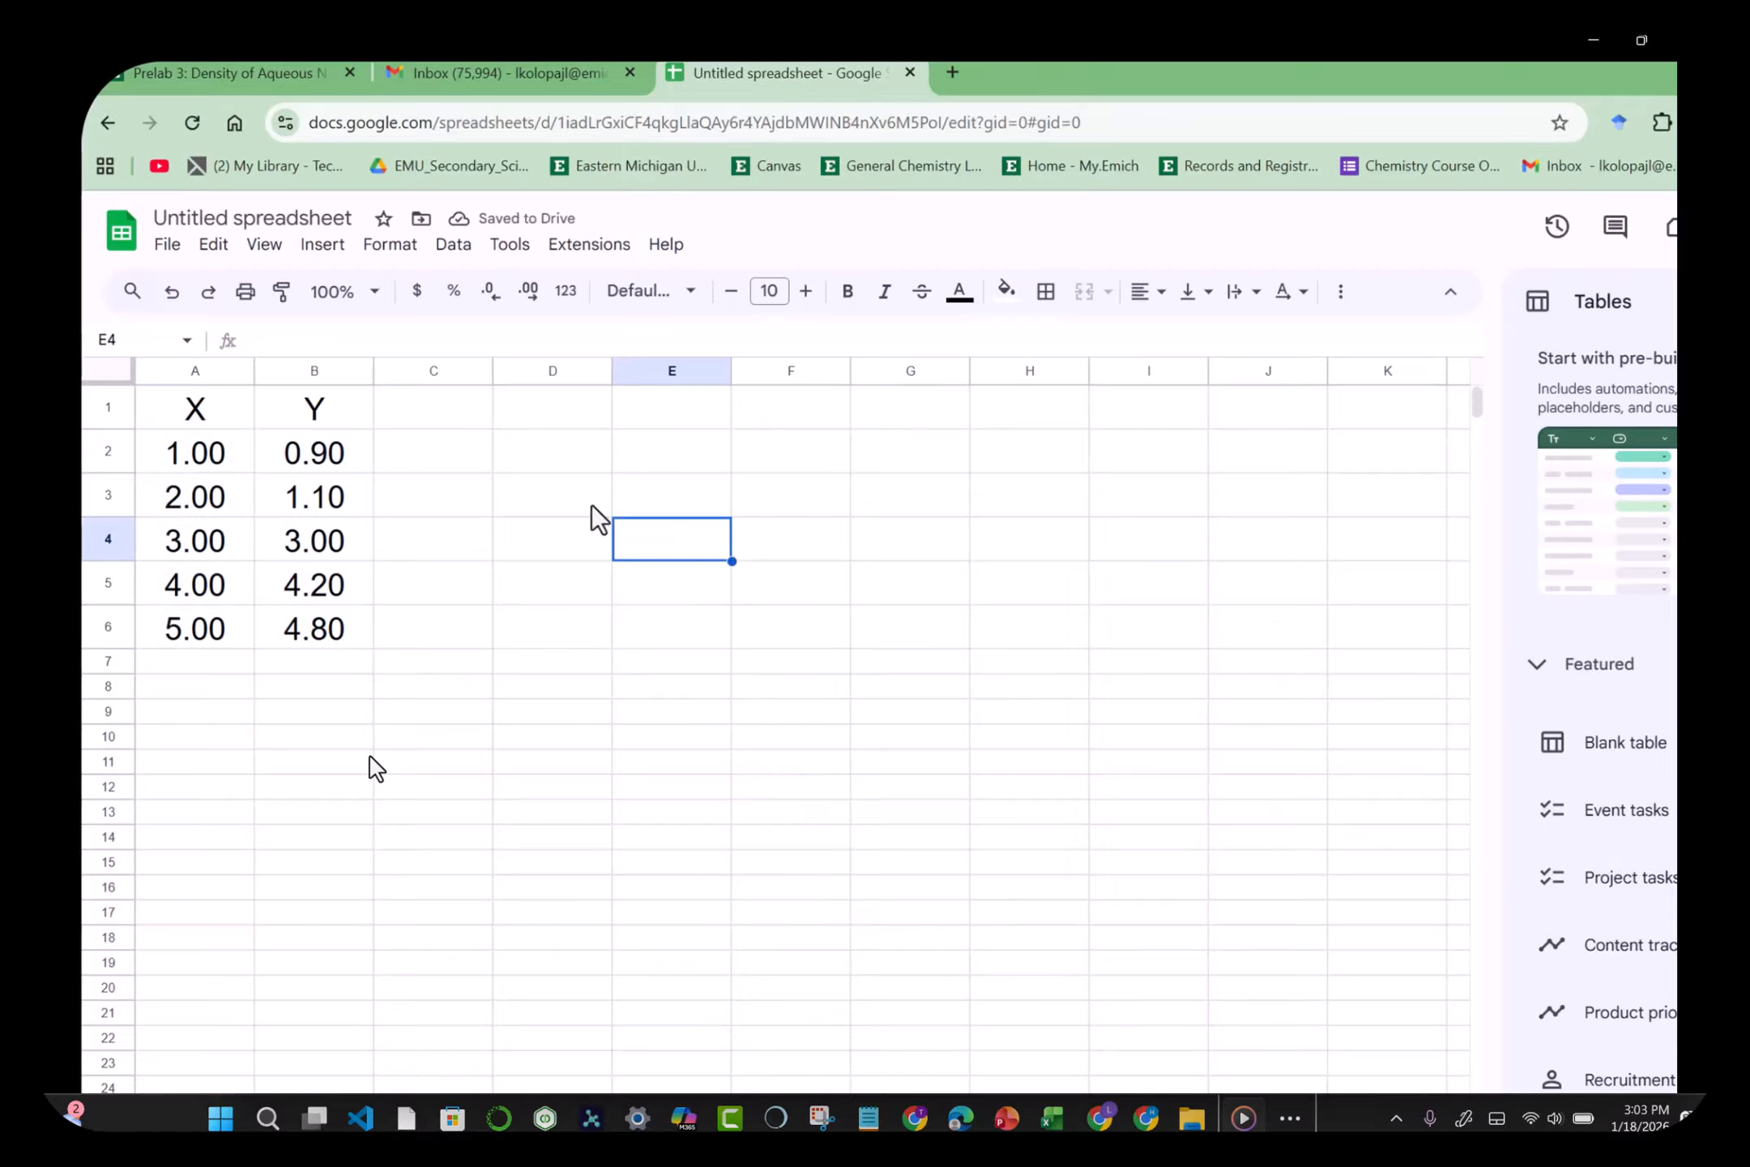
pyautogui.click(222, 409)
pyautogui.hotkey('shift', 'Right')
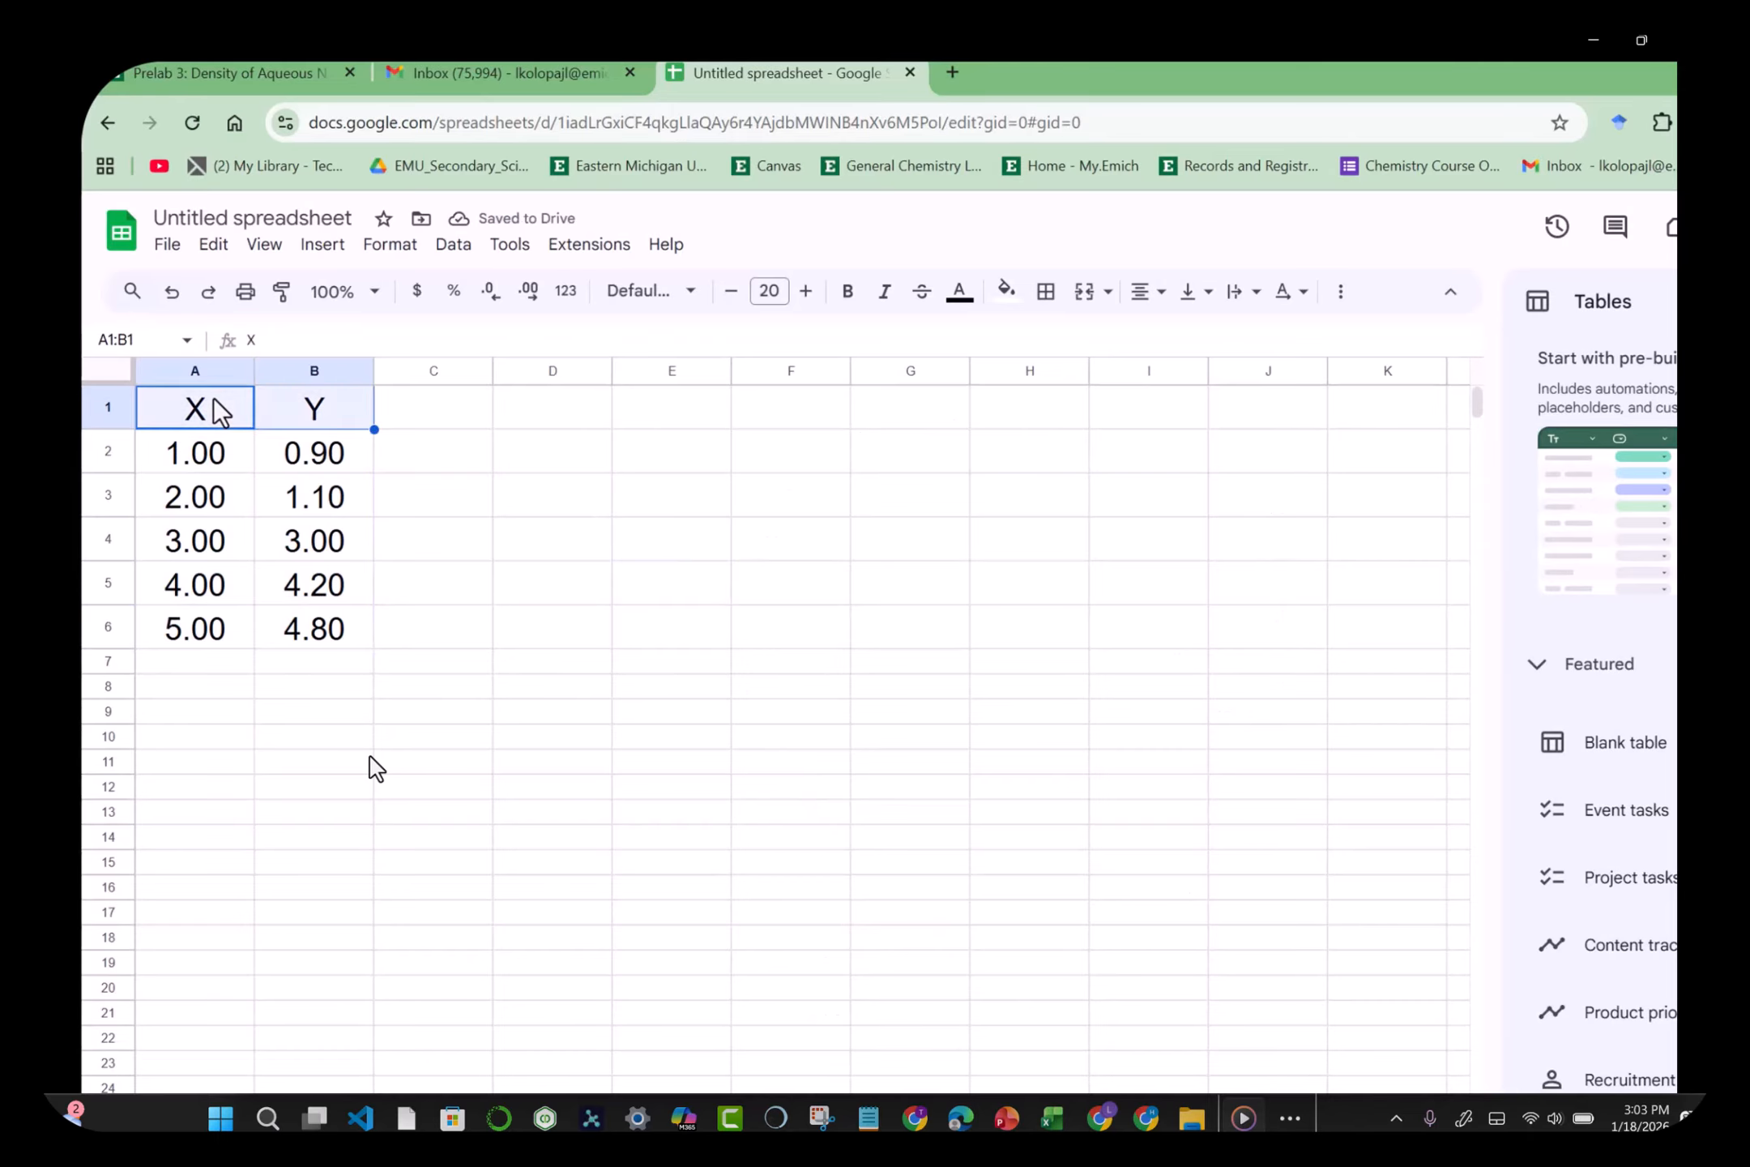
pyautogui.click(846, 293)
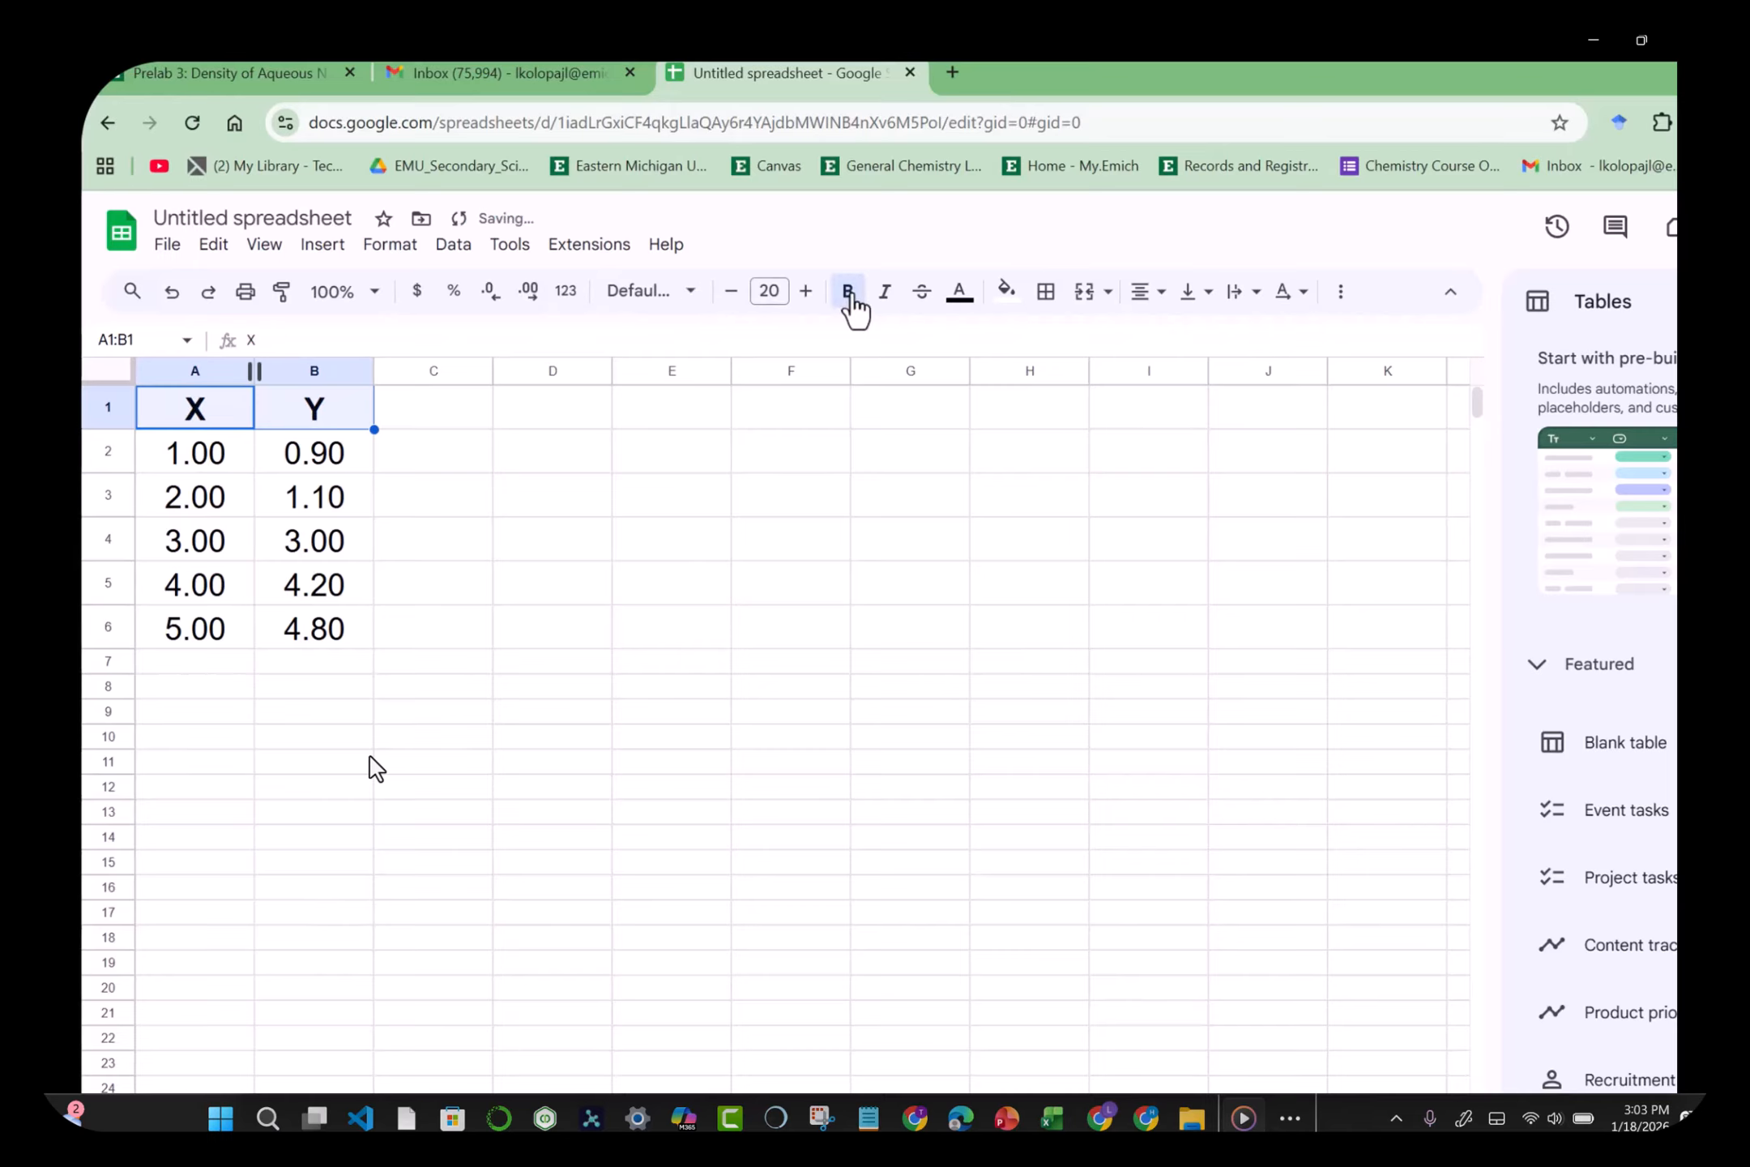
pyautogui.click(701, 555)
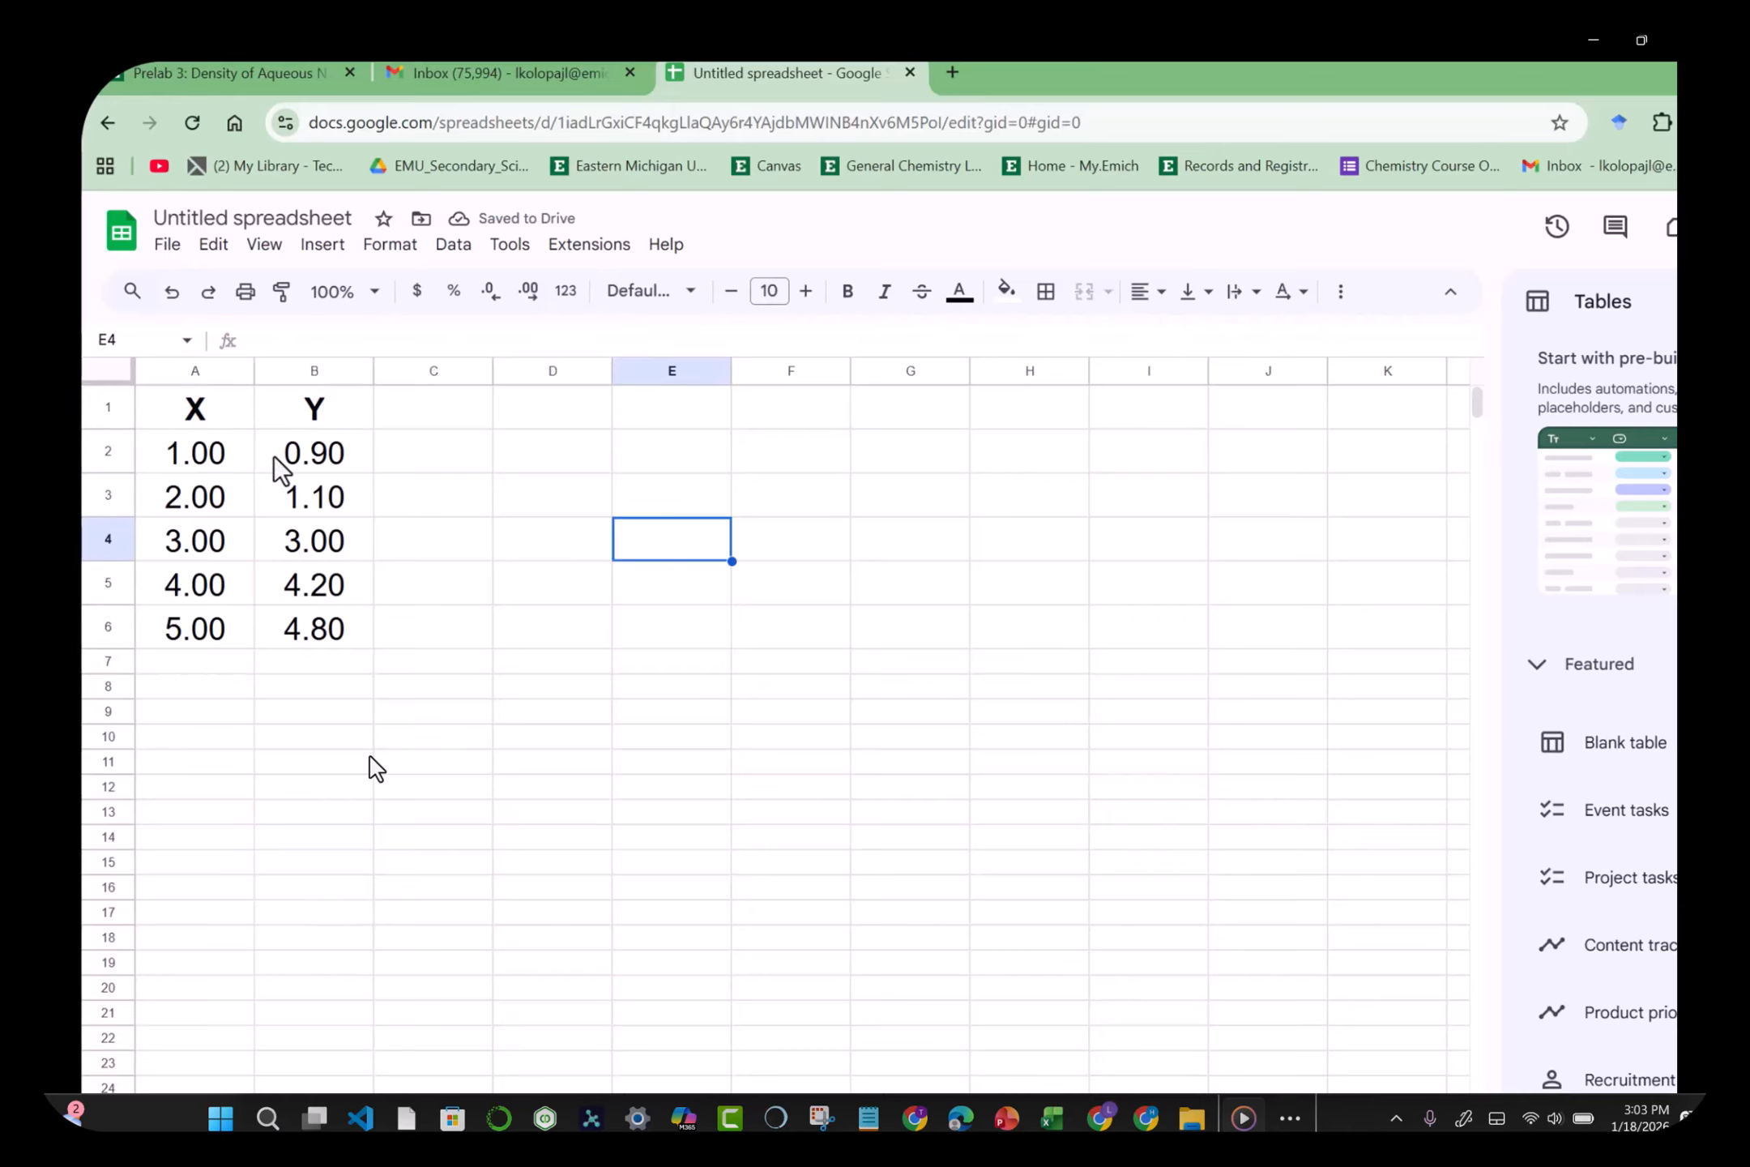
pyautogui.click(209, 442)
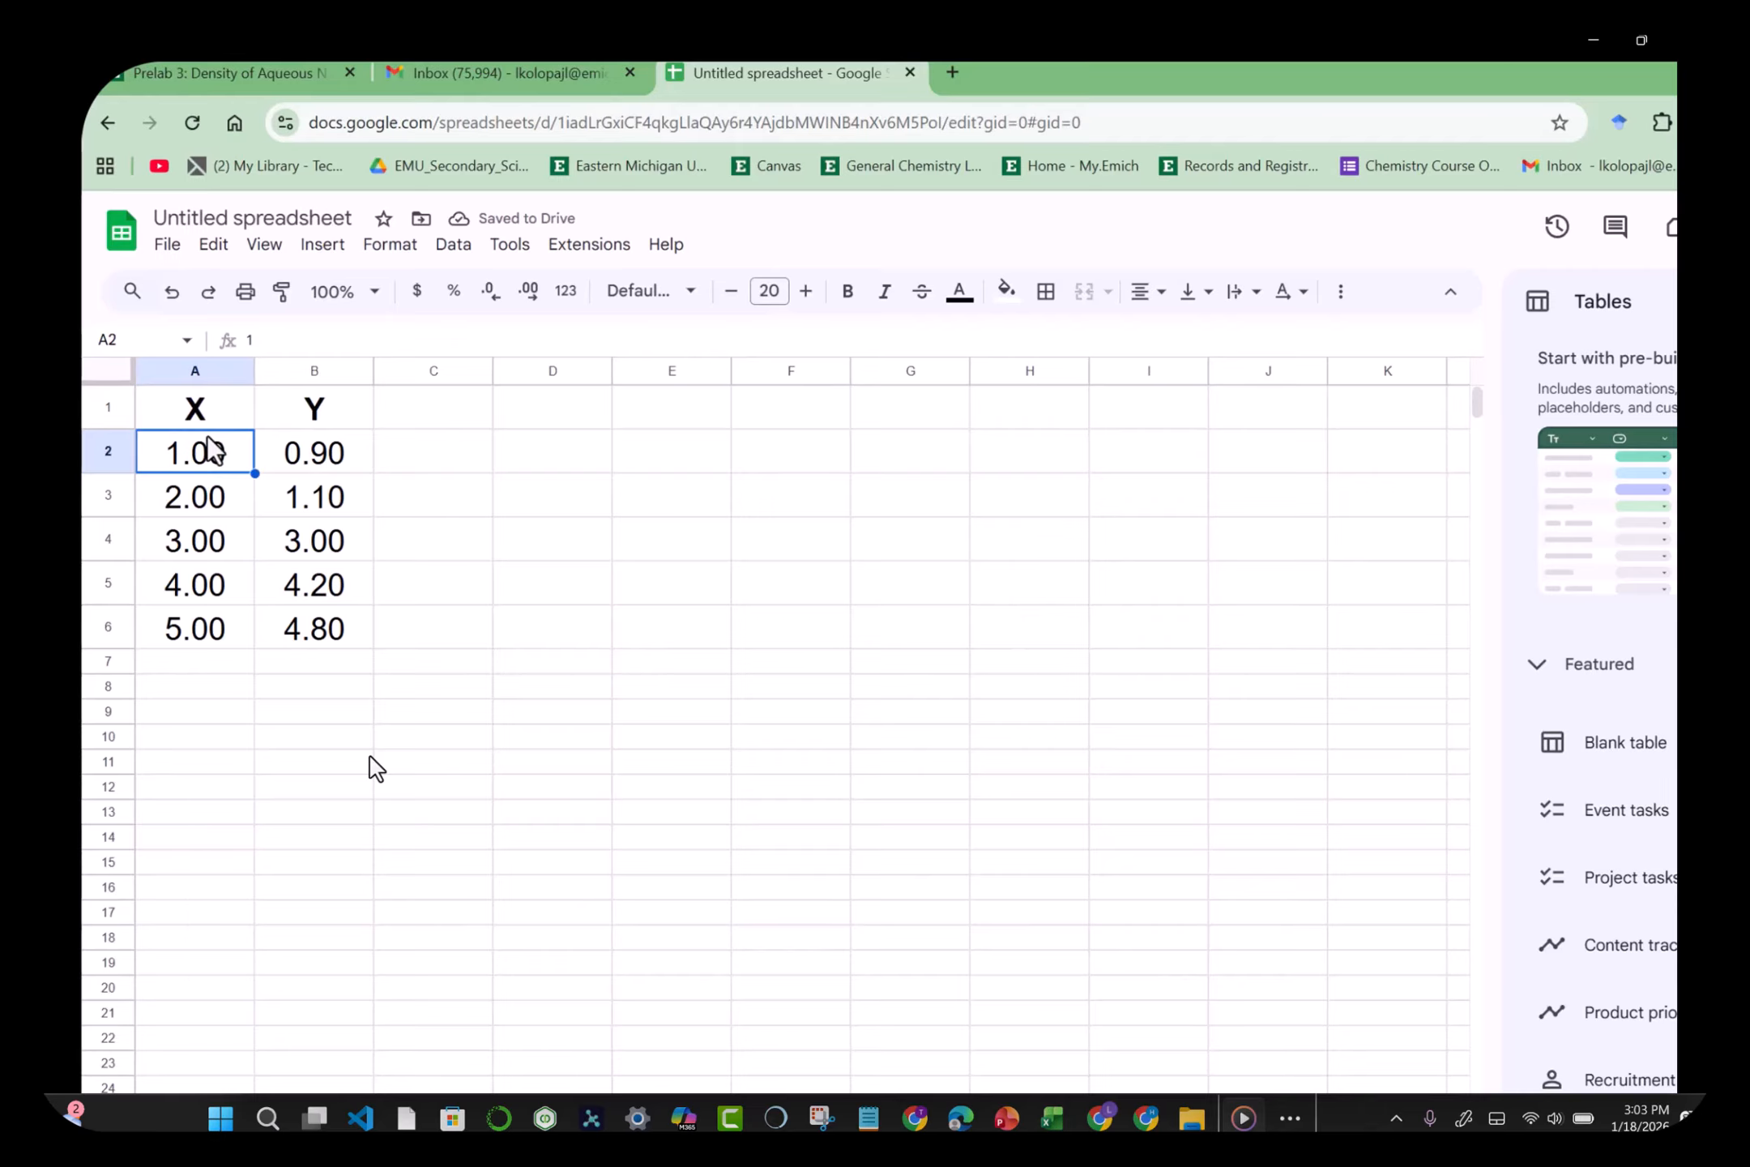
pyautogui.moveTo(492, 371); pyautogui.dragTo(406, 370)
# Step: Enter the labels slope=, intercept= and CorrelCoeff= in D2:D4
pyautogui.click(441, 450)
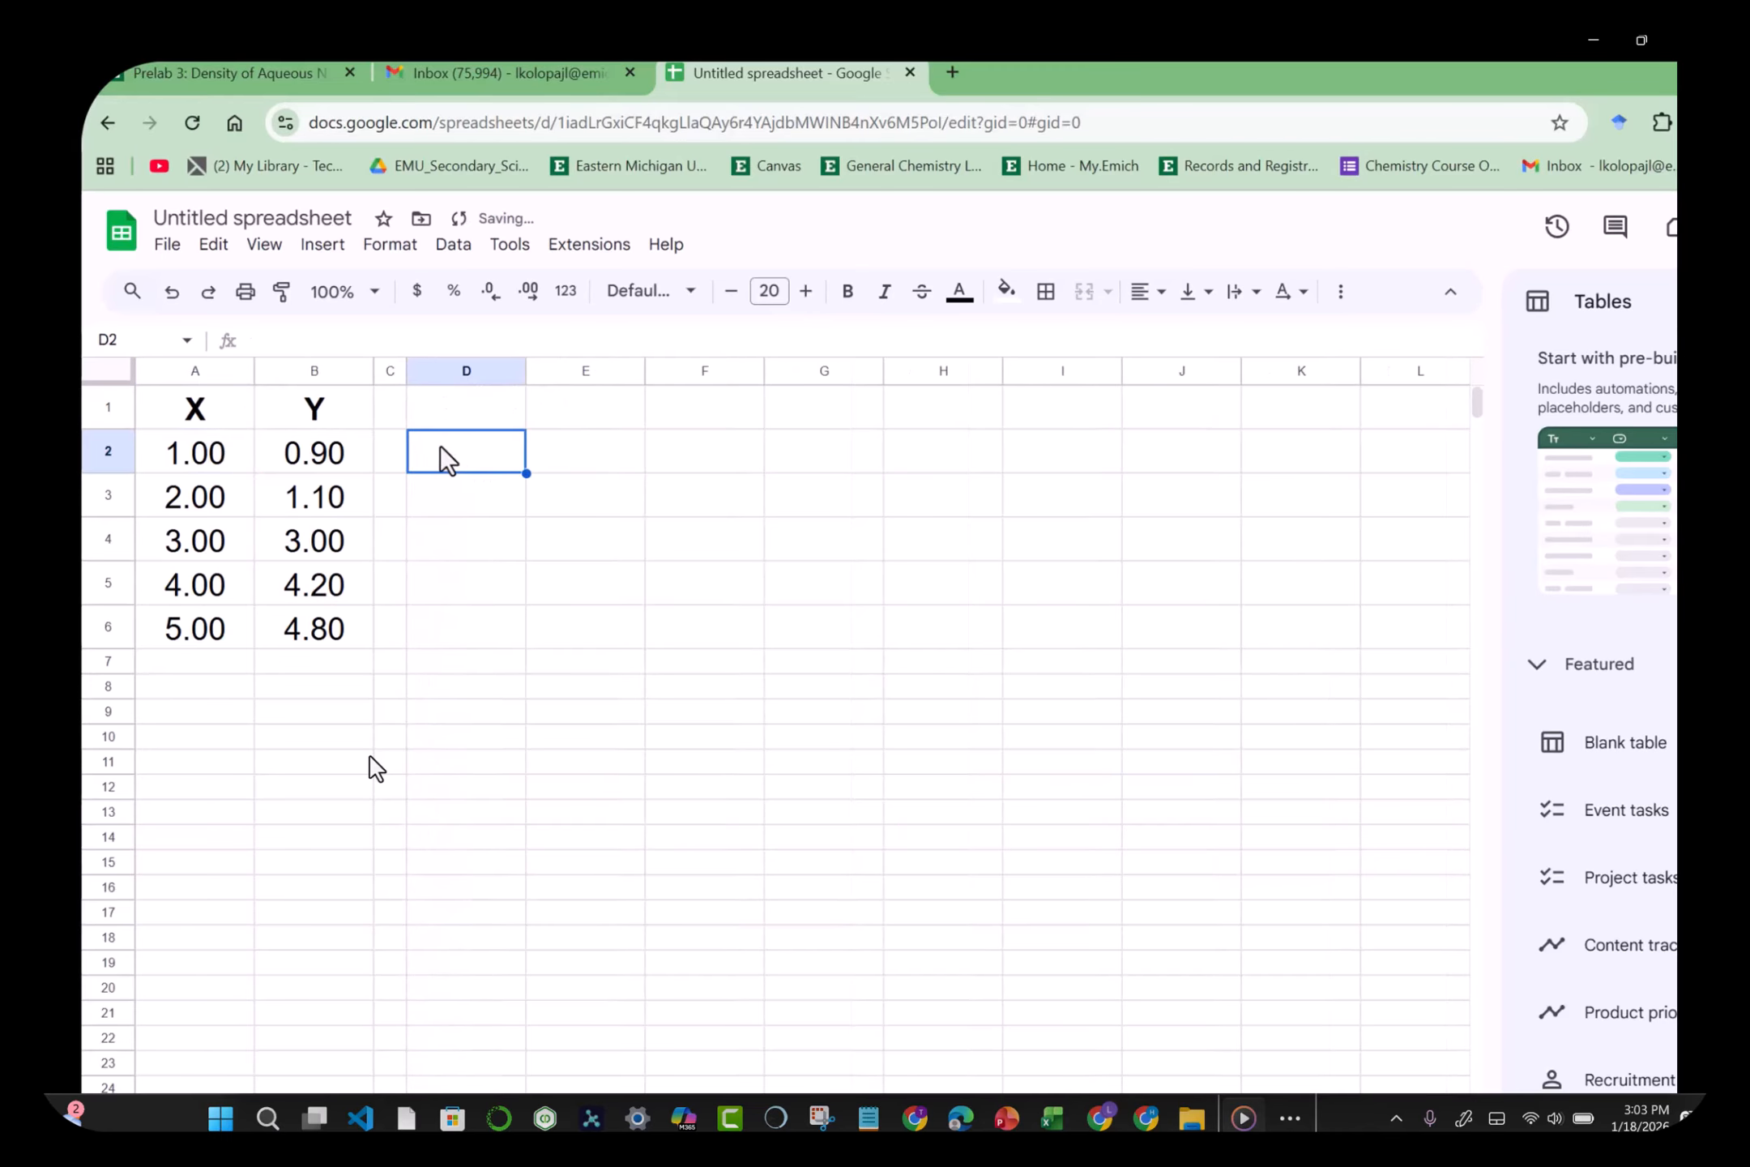
pyautogui.write('slope=')
pyautogui.press('Return')
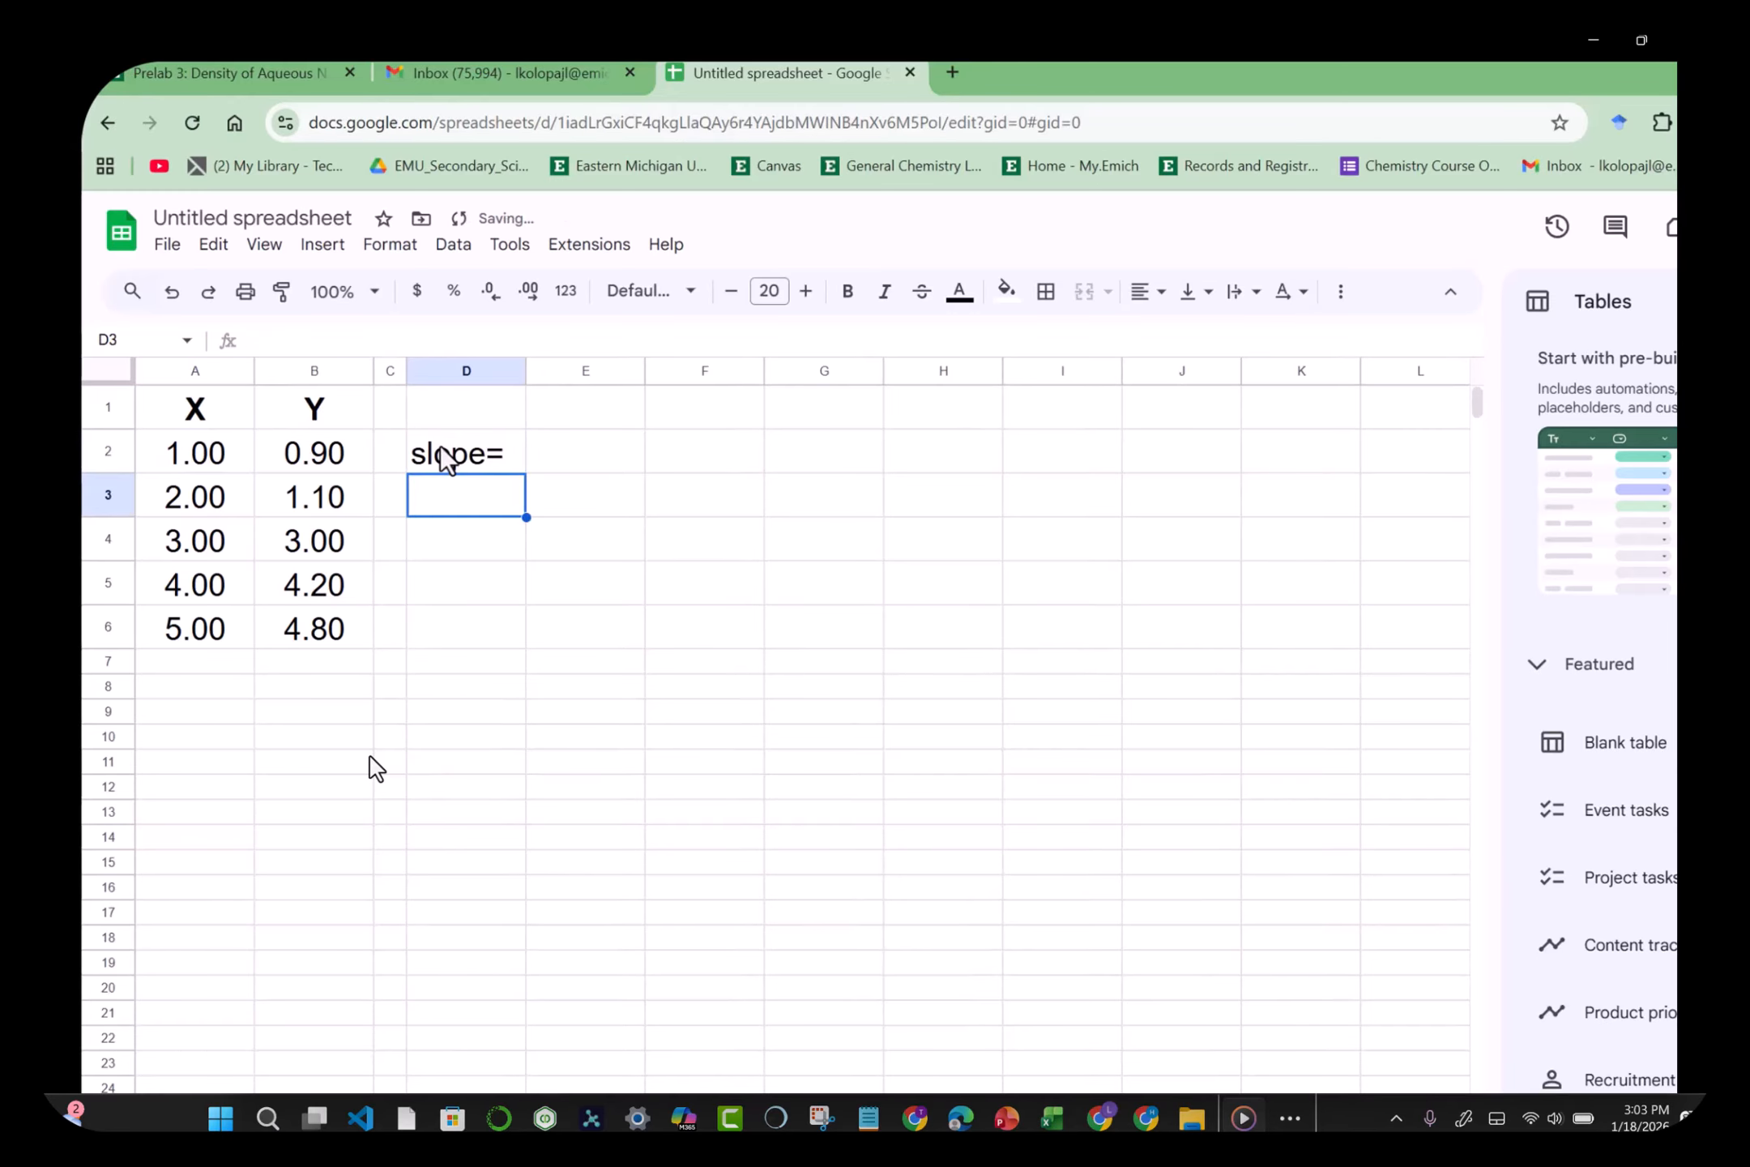
pyautogui.write('intercept=')
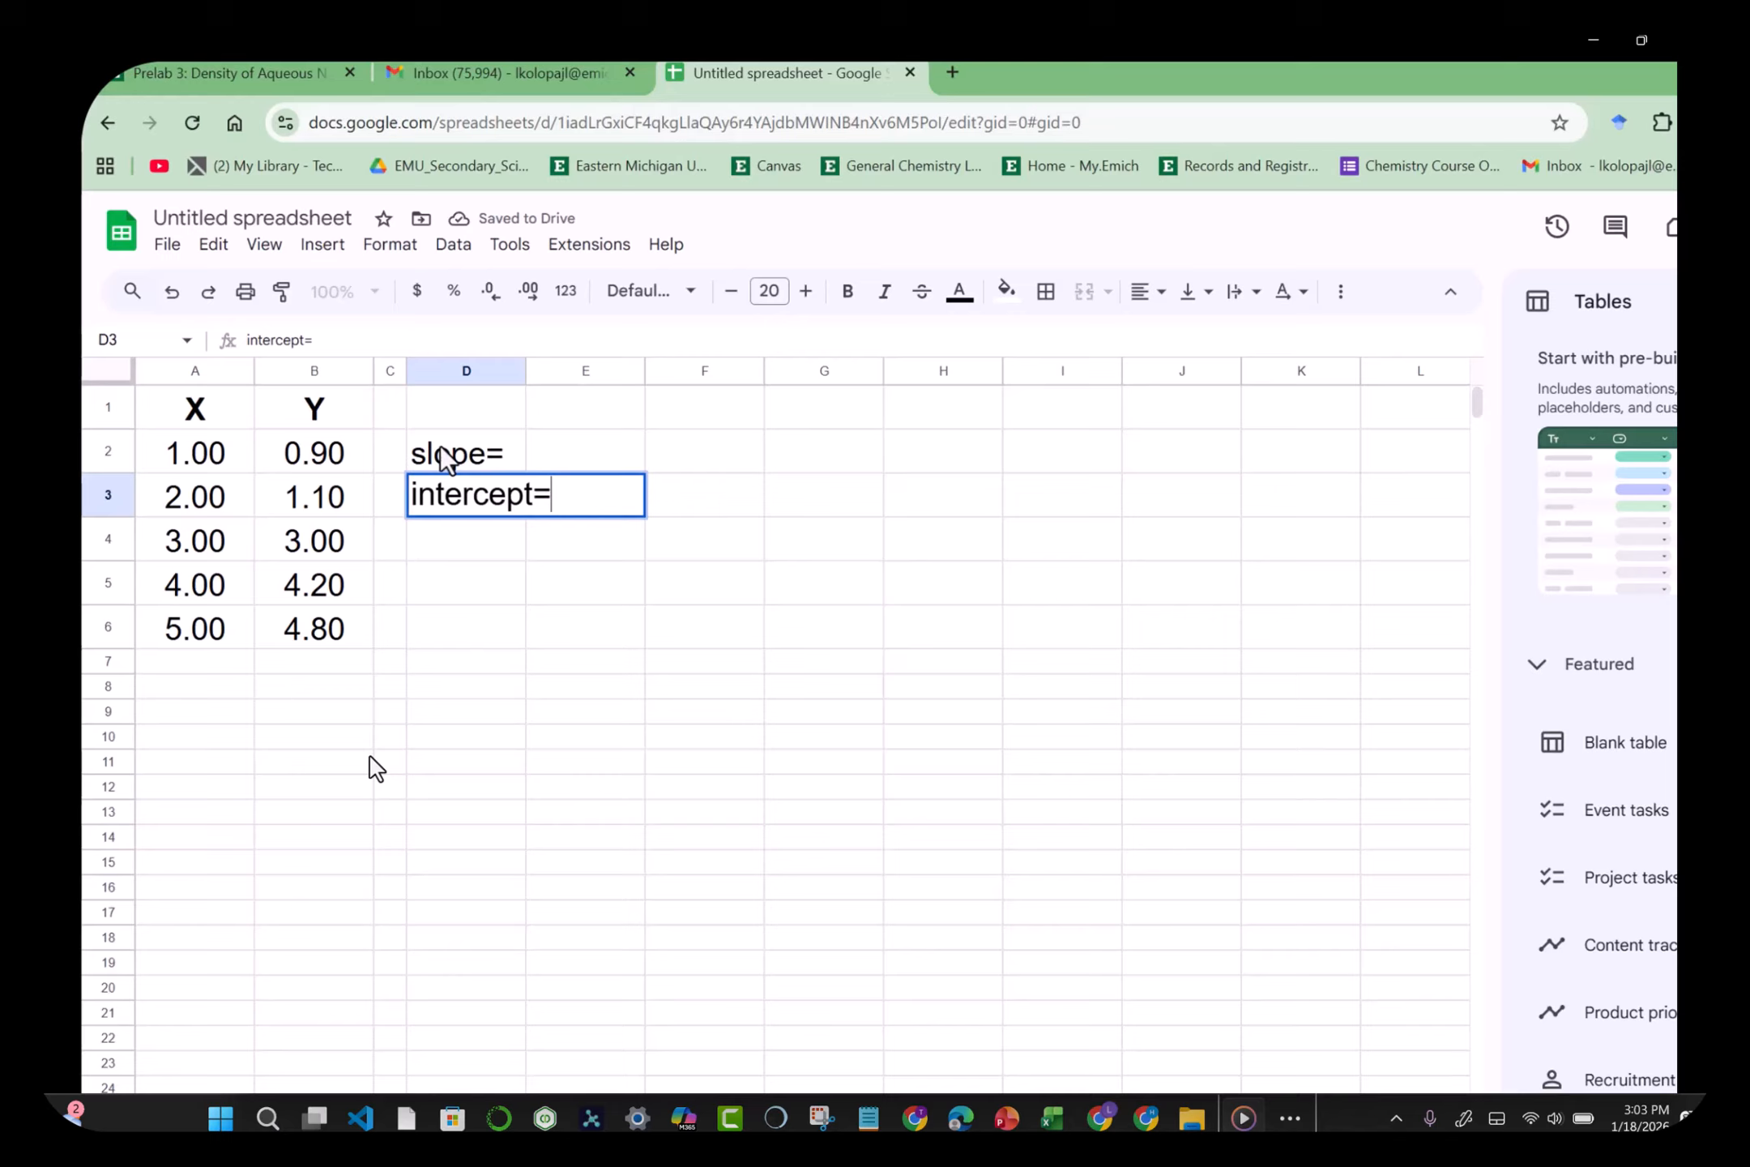
pyautogui.press('Return')
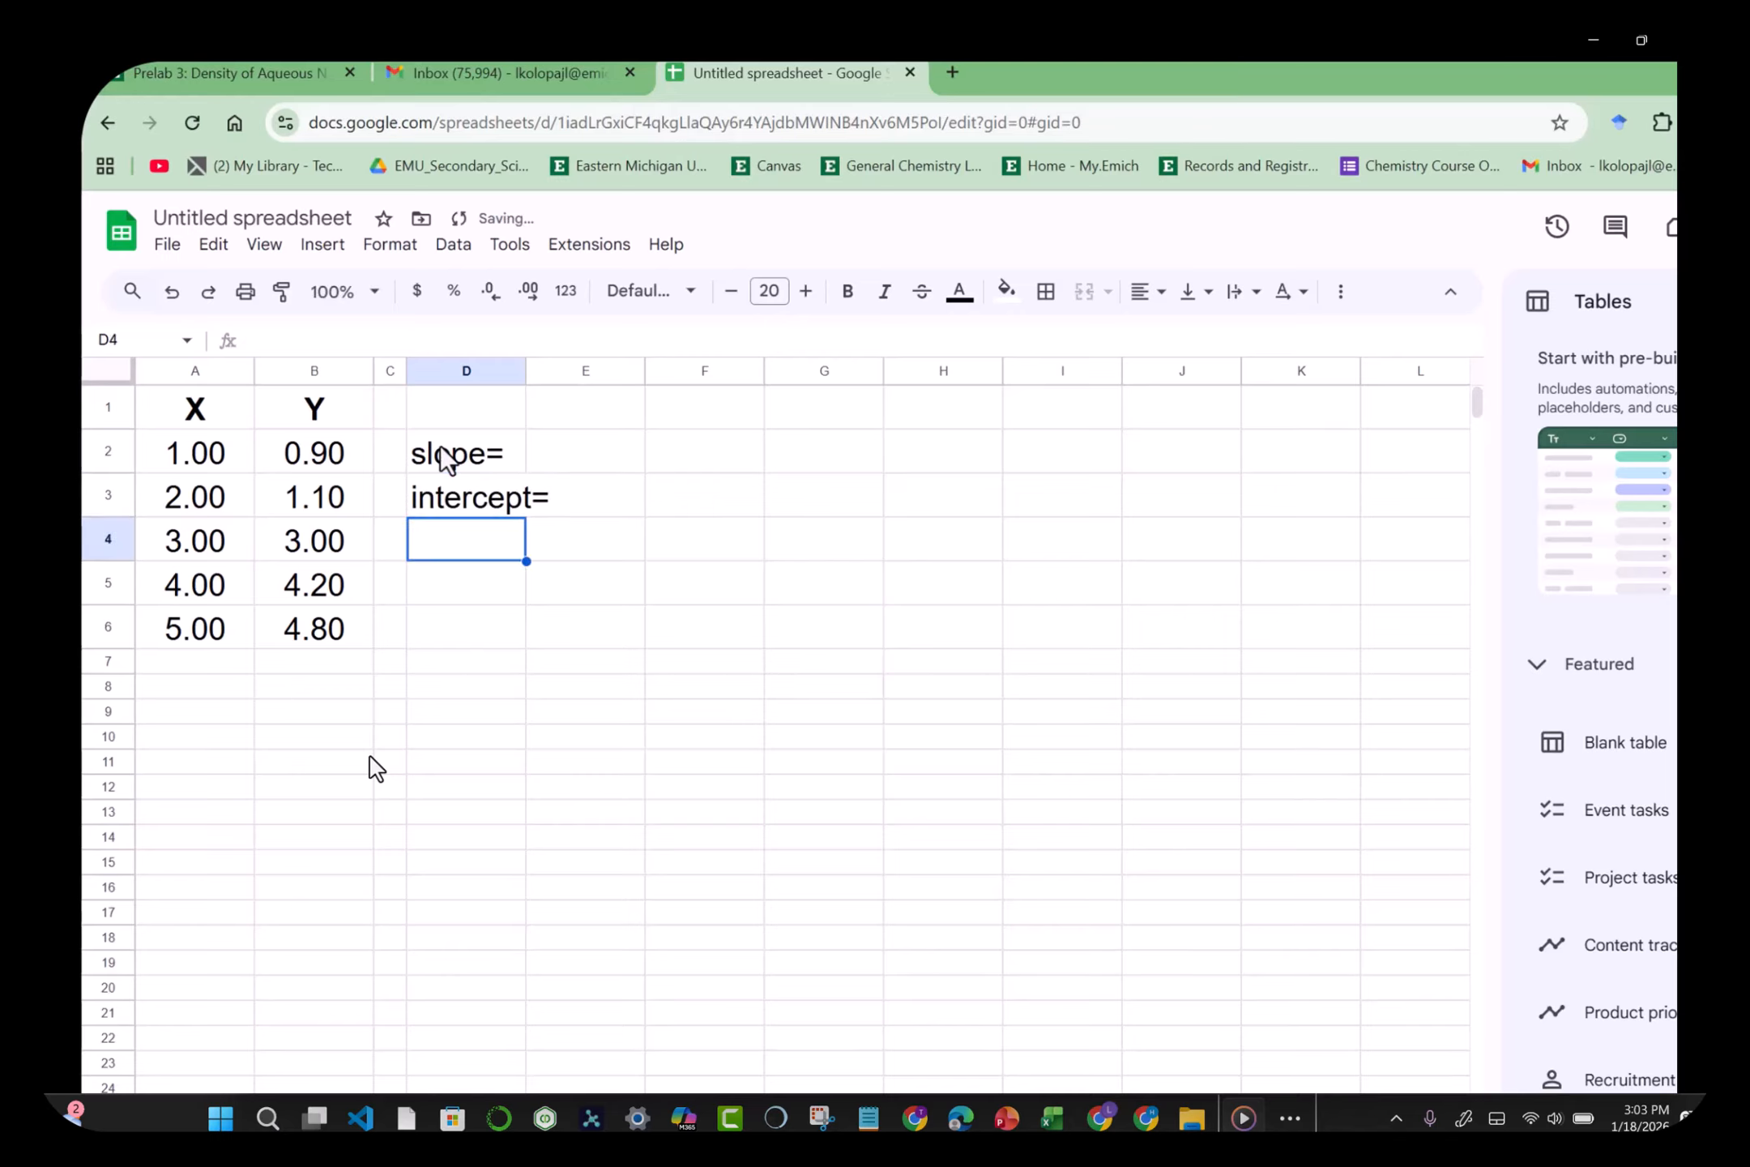
pyautogui.write('Correl')
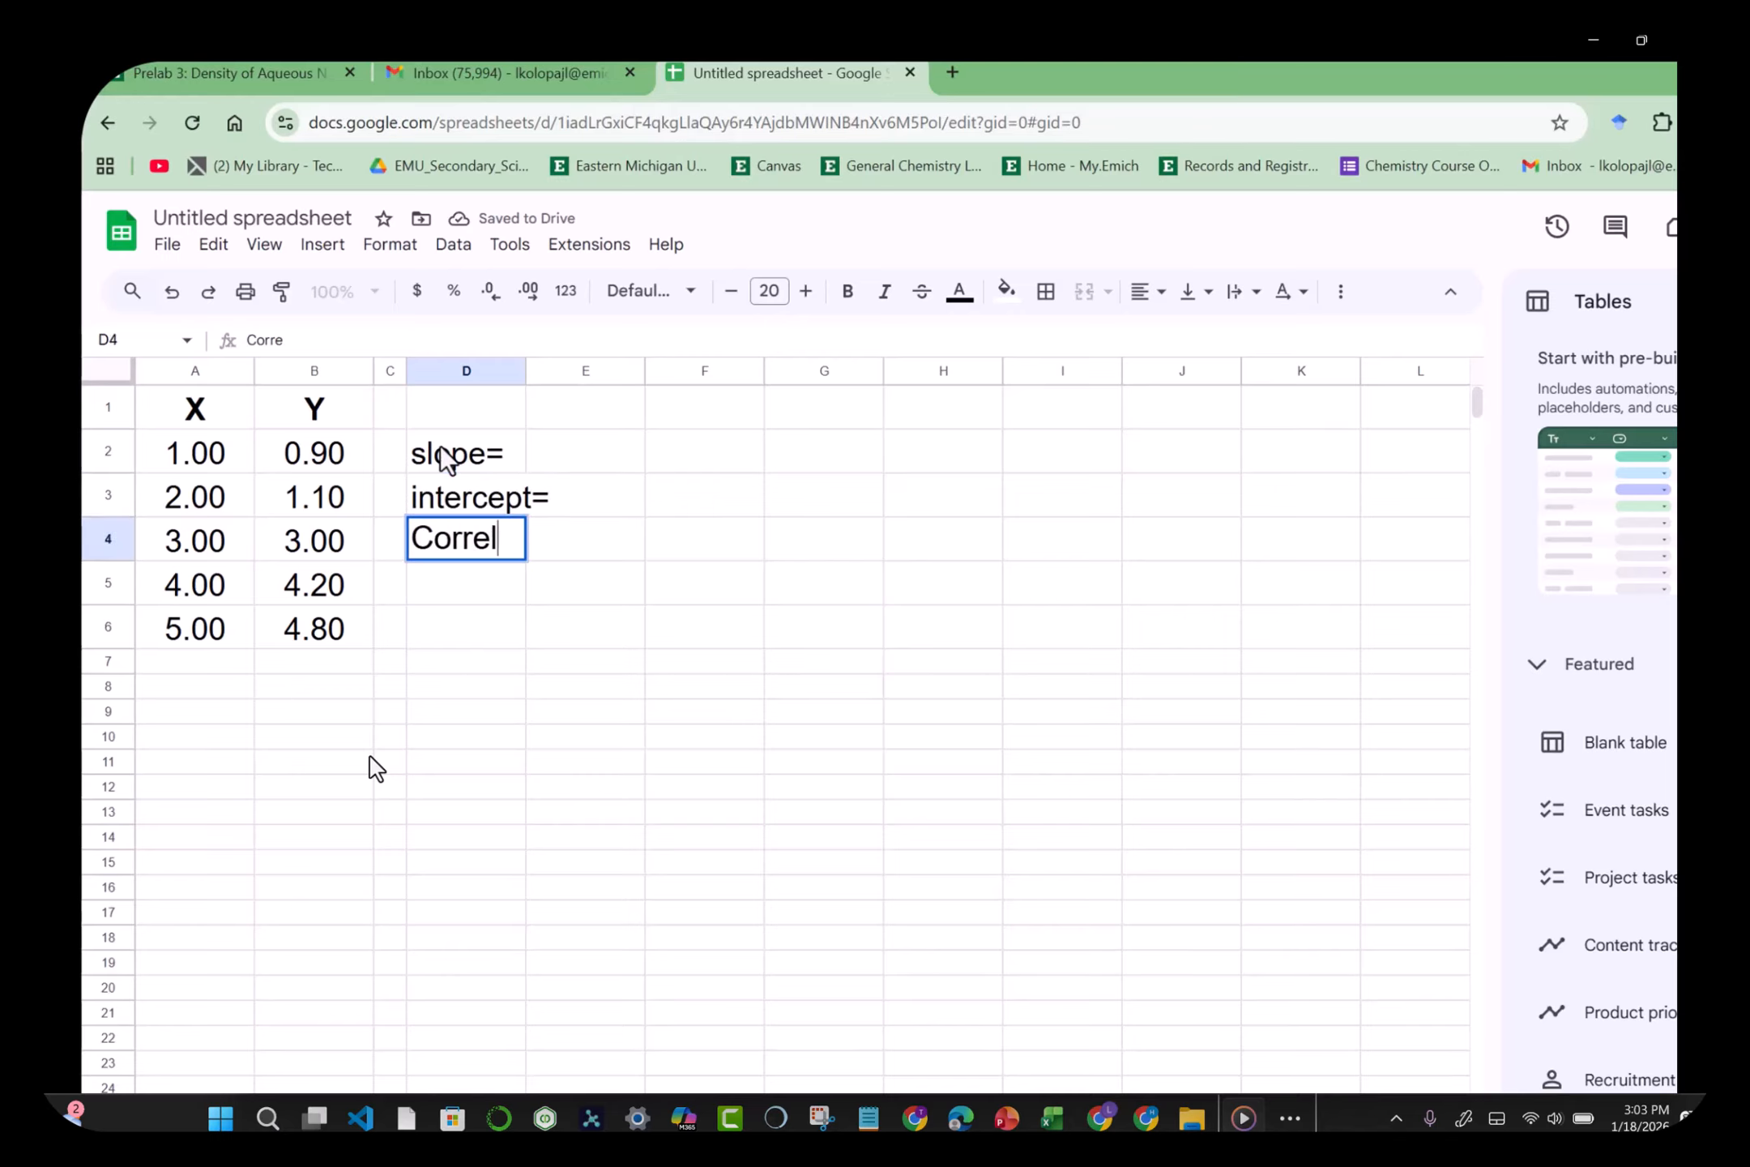
pyautogui.write('Coeff=')
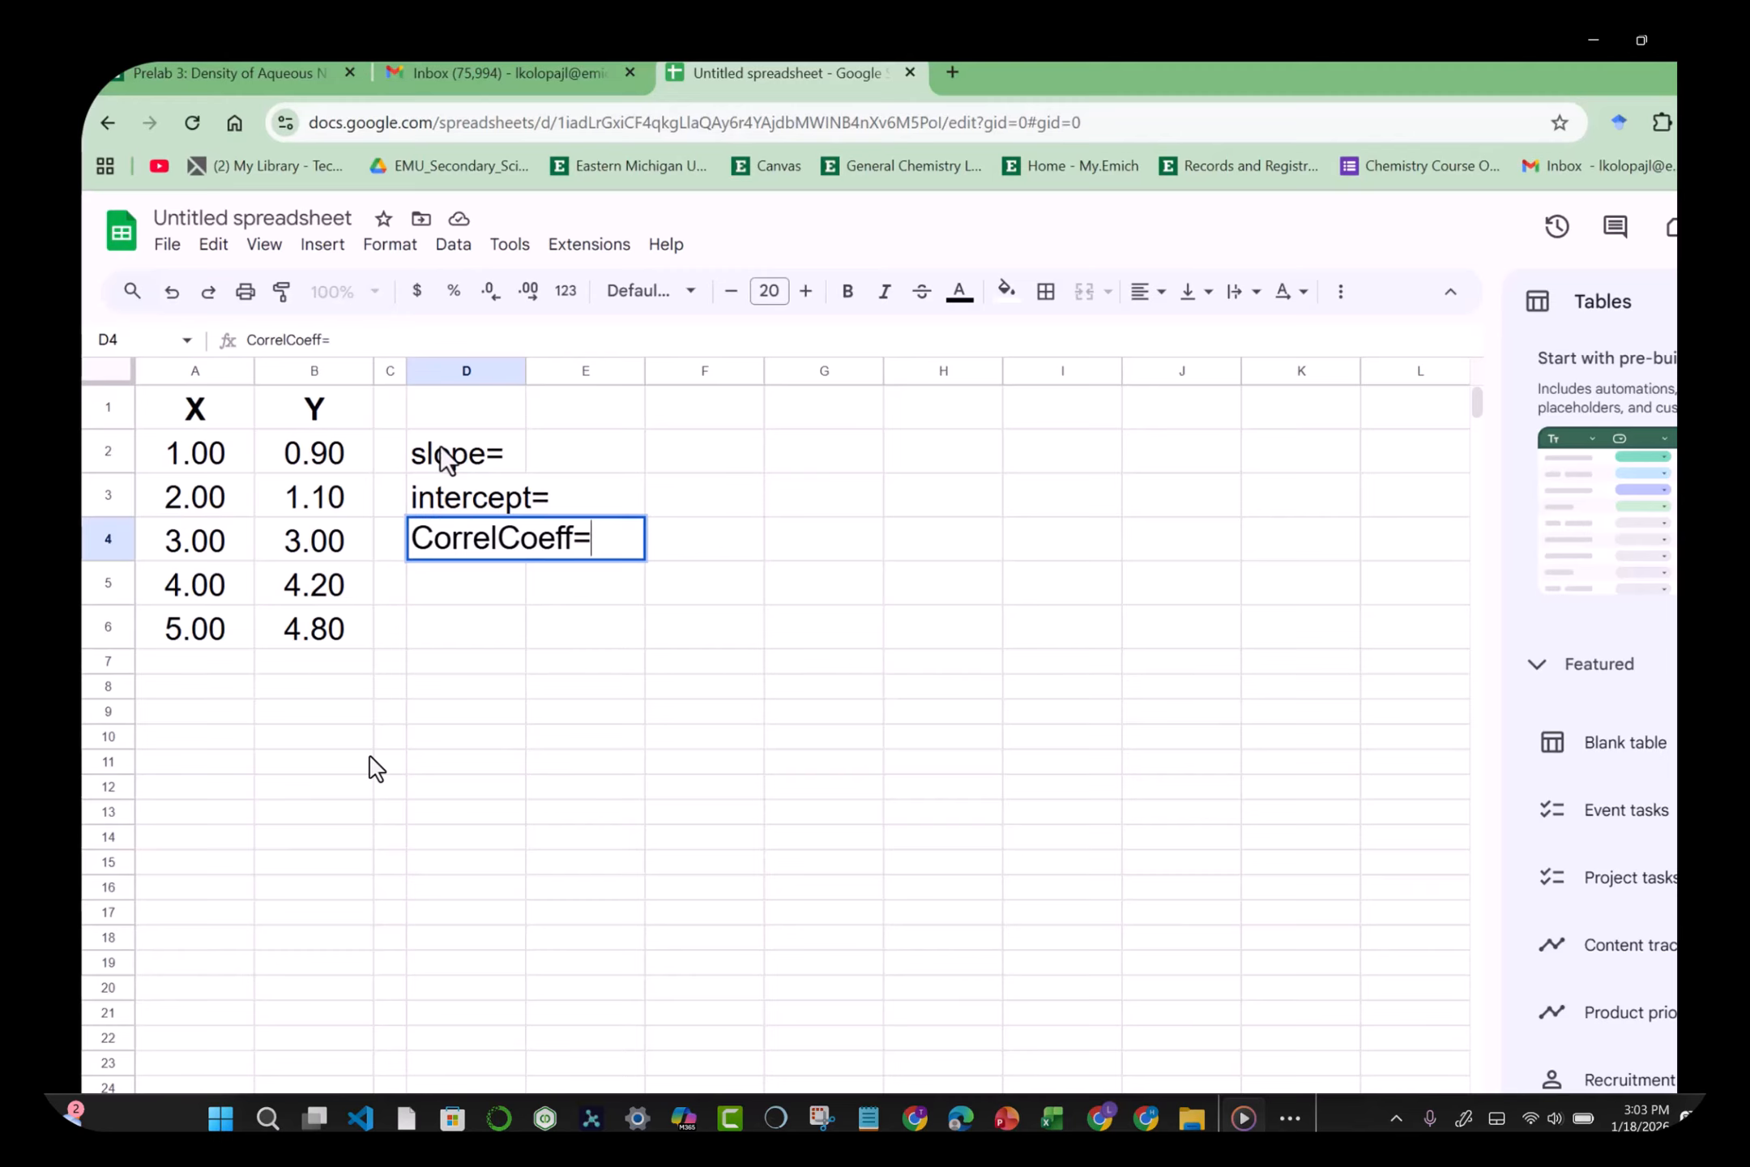
pyautogui.press('Return')
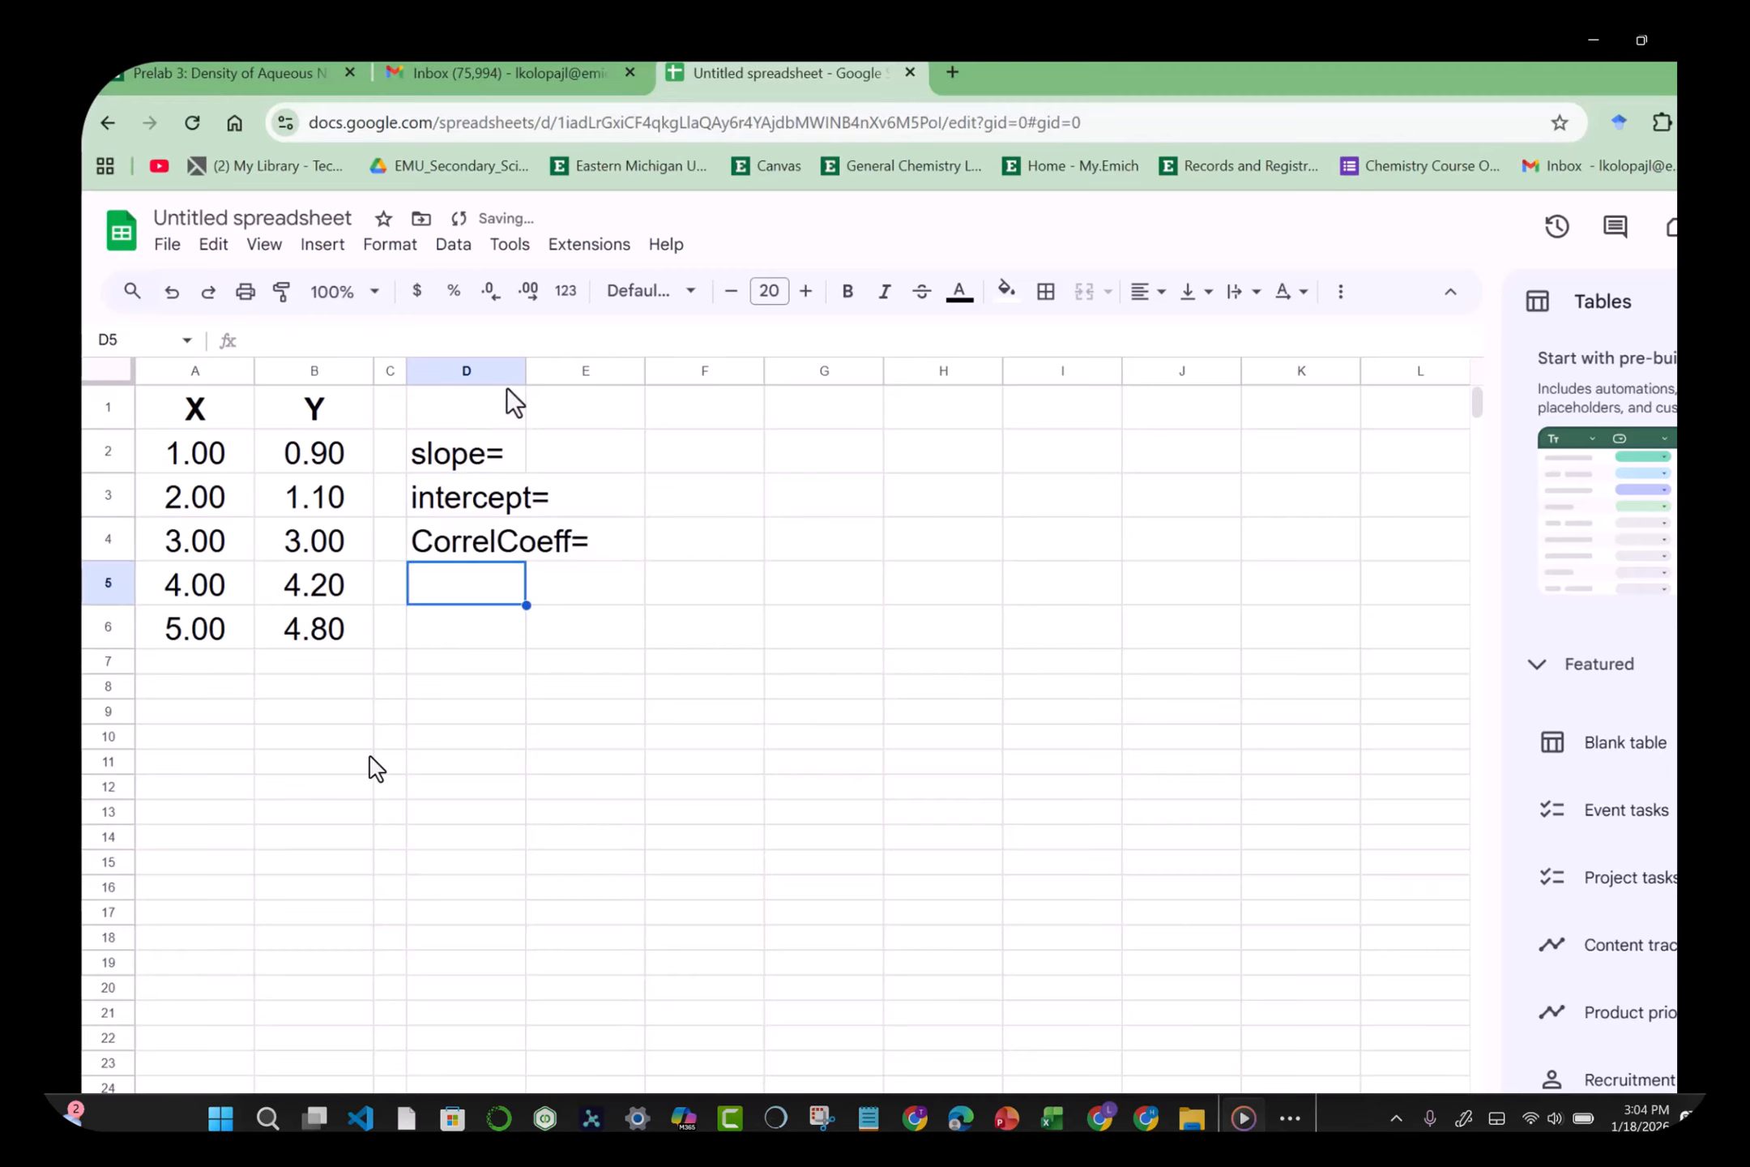
# Step: Widen column D, right-align the three labels, and widen column E
pyautogui.moveTo(526, 370); pyautogui.dragTo(604, 370)
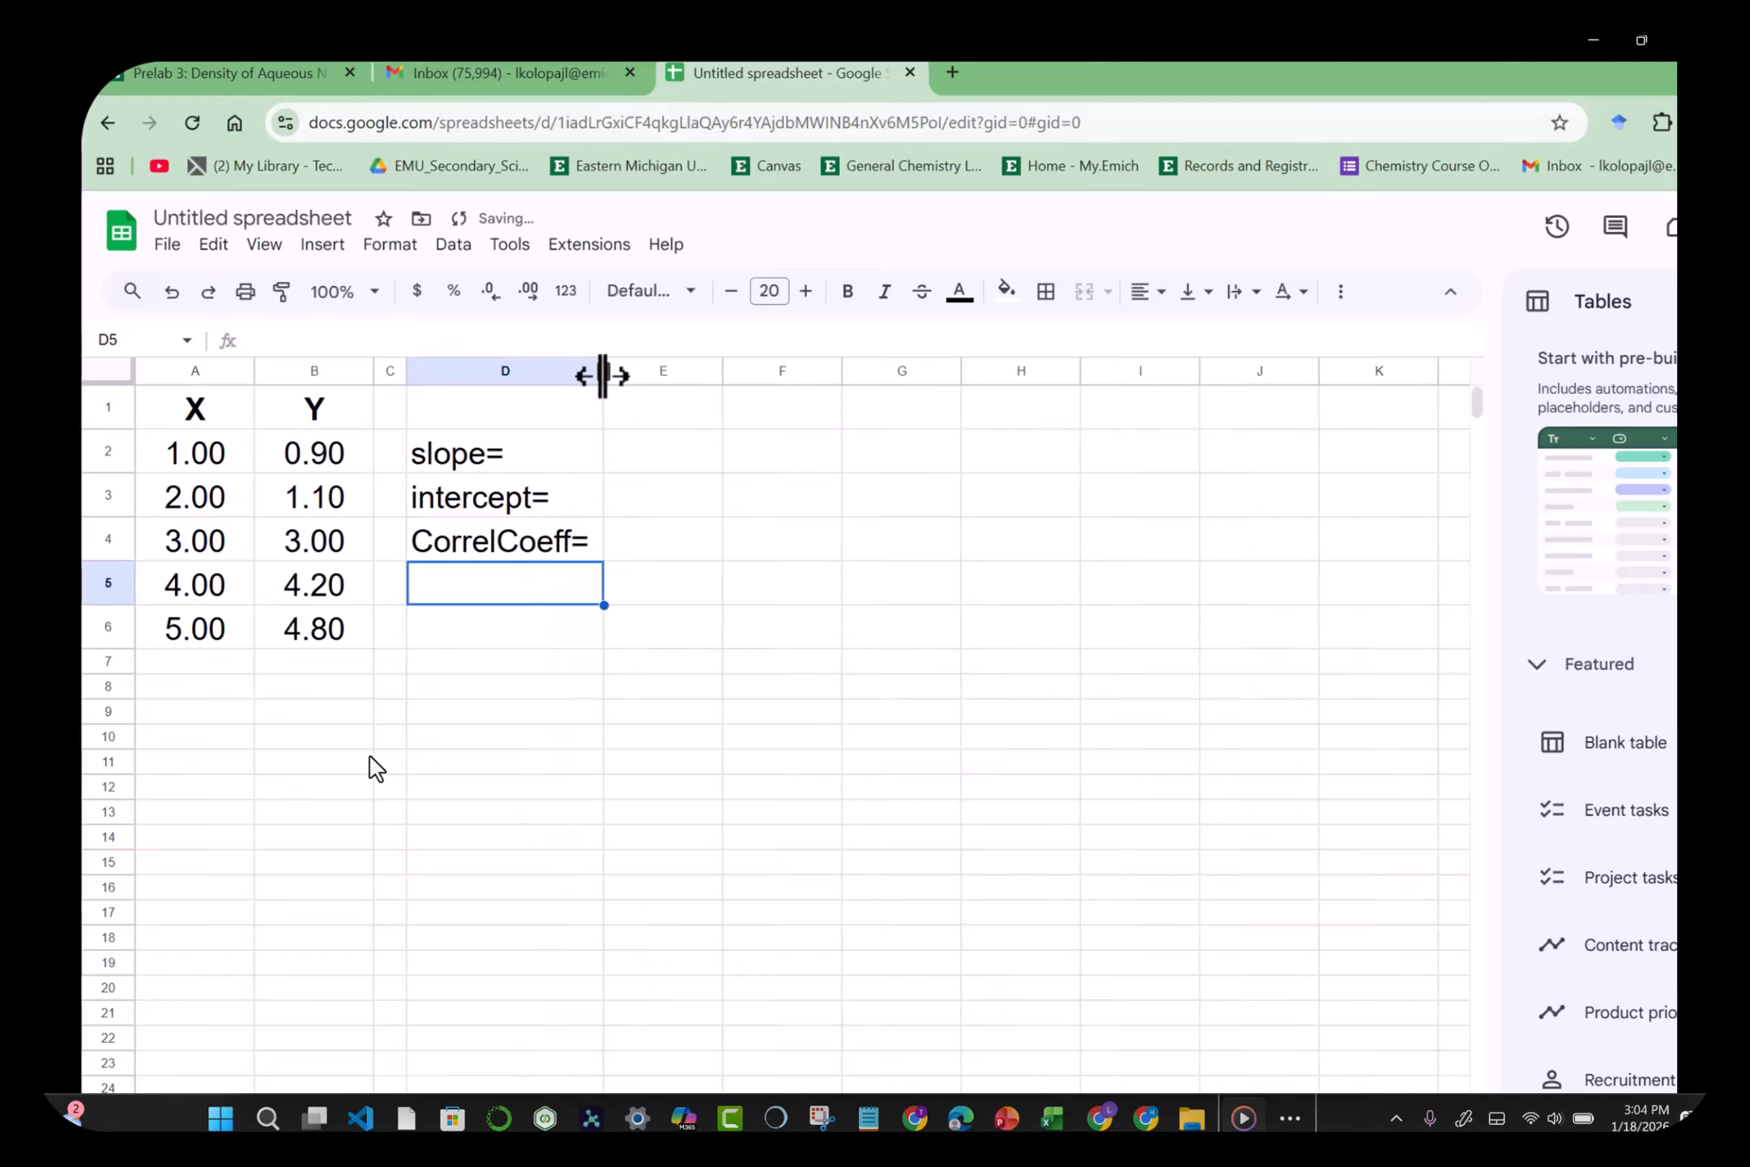
pyautogui.click(523, 454)
pyautogui.hotkey('shift', 'Down')
pyautogui.hotkey('shift', 'Down')
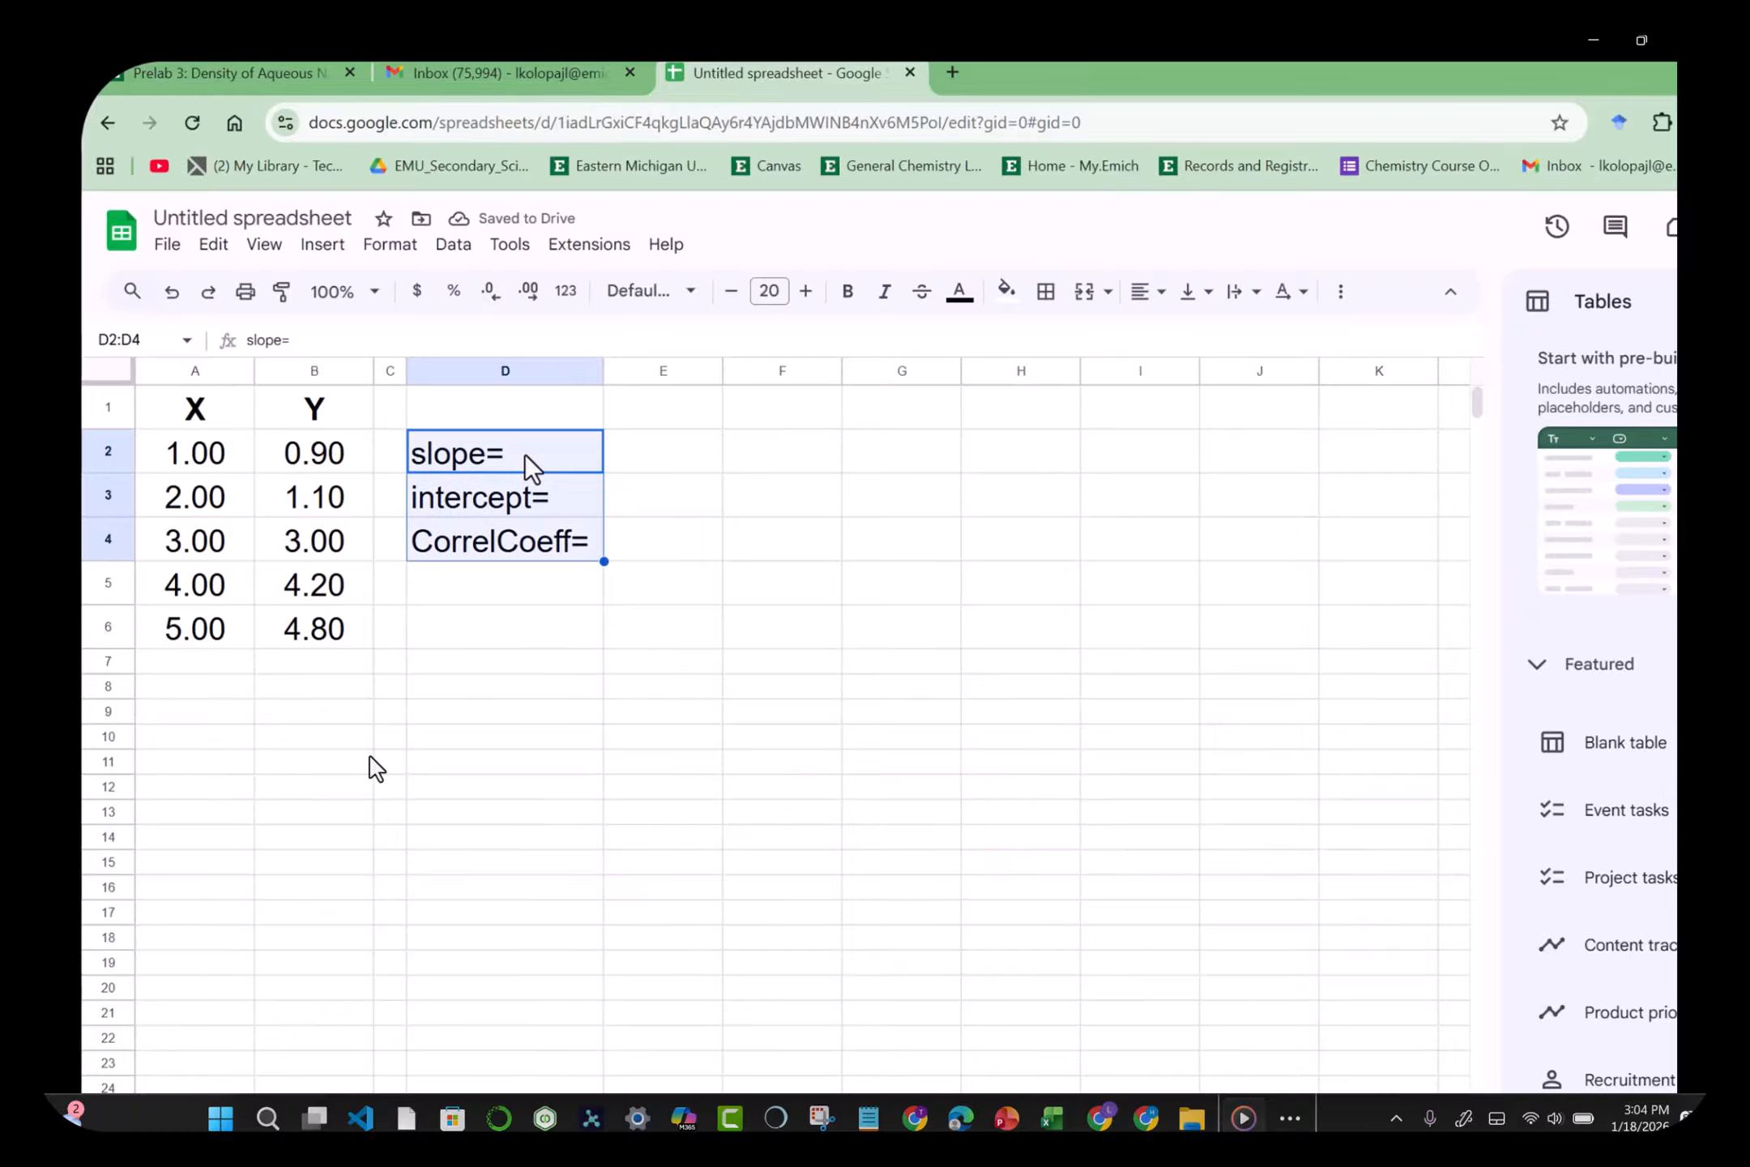
pyautogui.click(1155, 298)
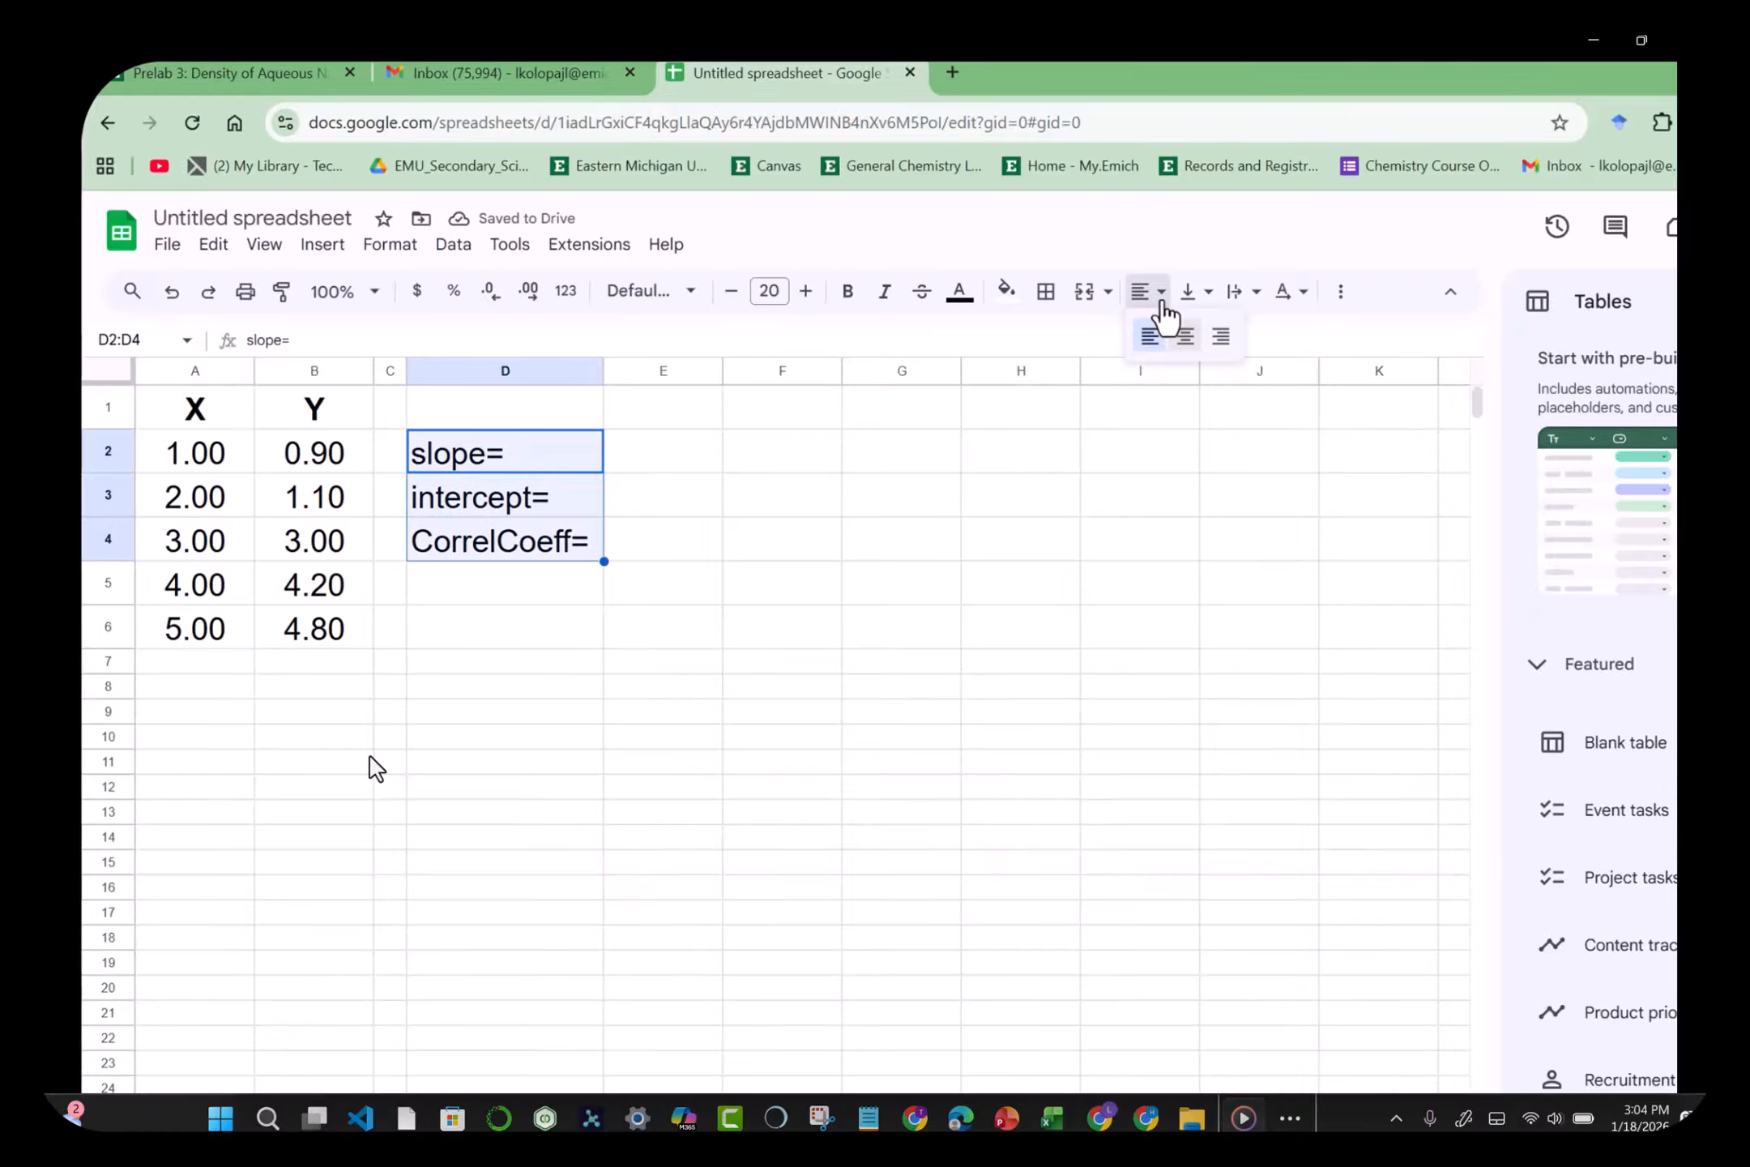
pyautogui.click(1222, 347)
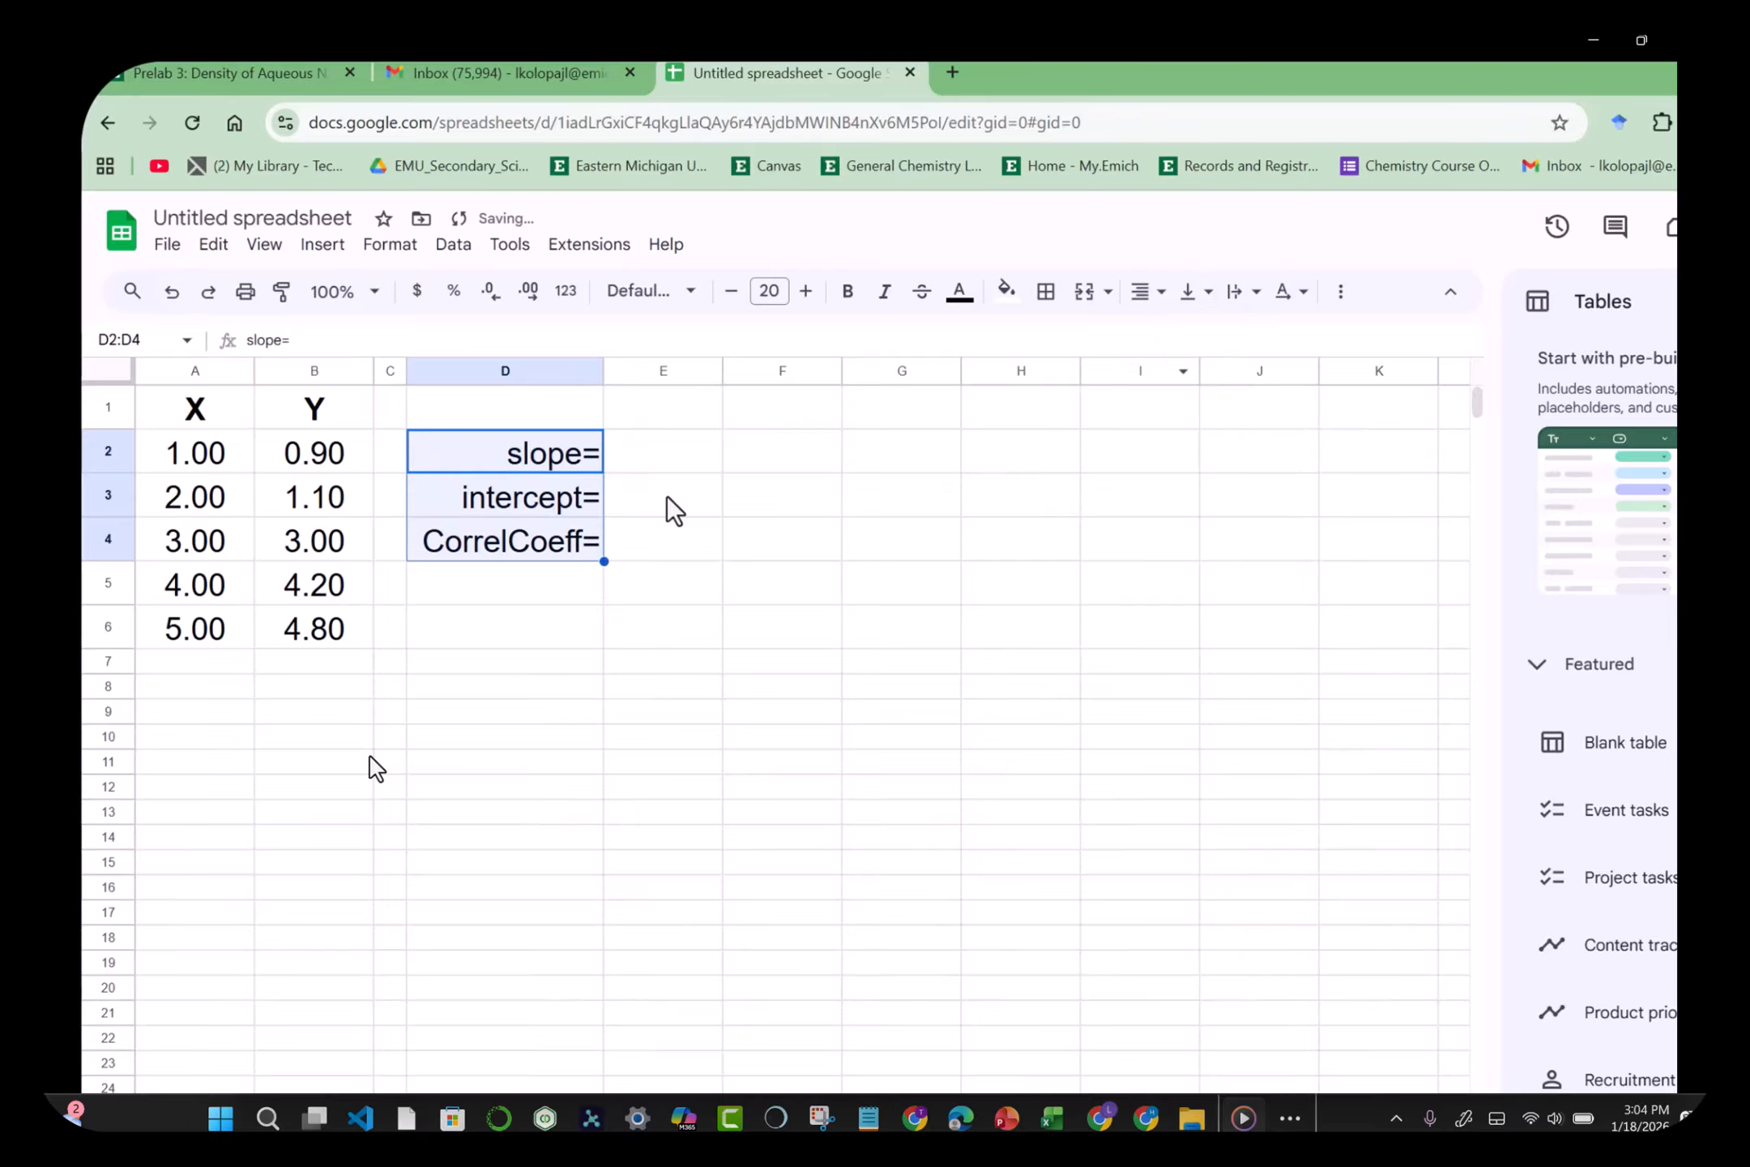
pyautogui.click(673, 451)
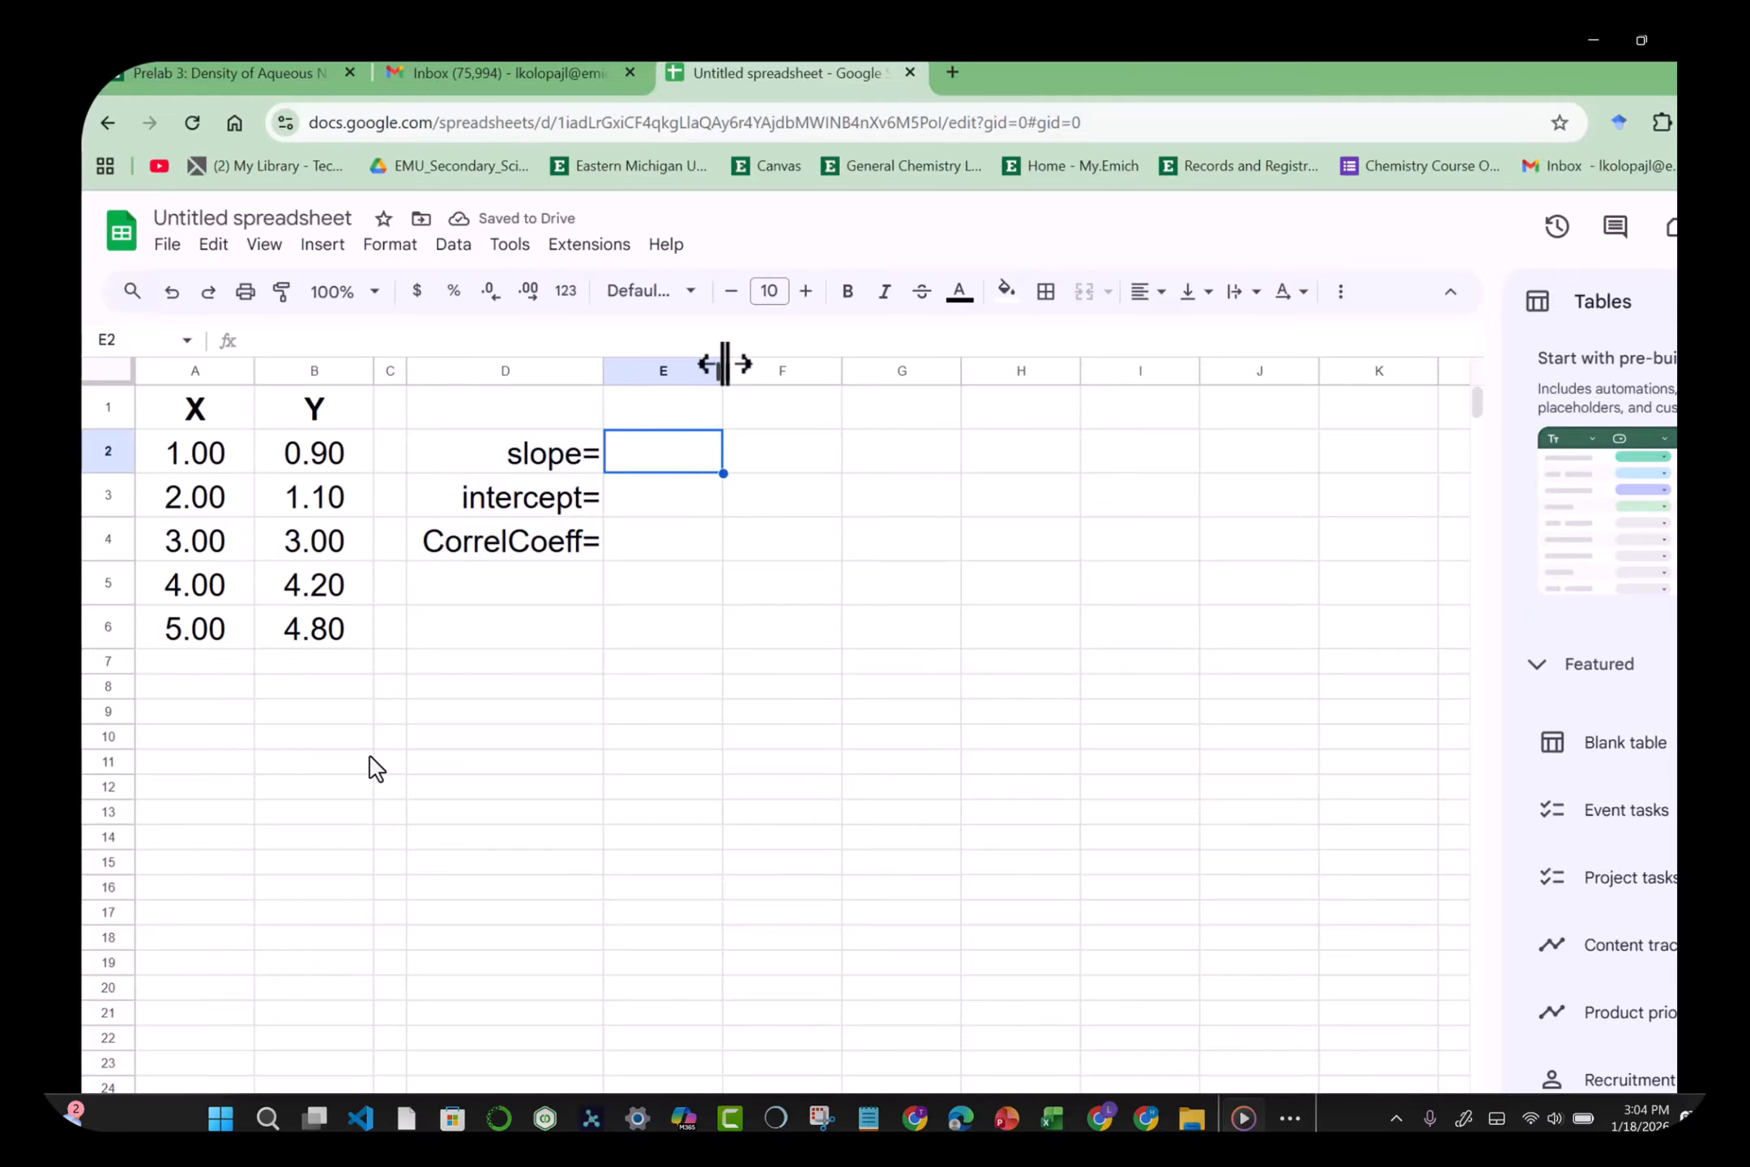
pyautogui.moveTo(725, 363); pyautogui.dragTo(761, 375)
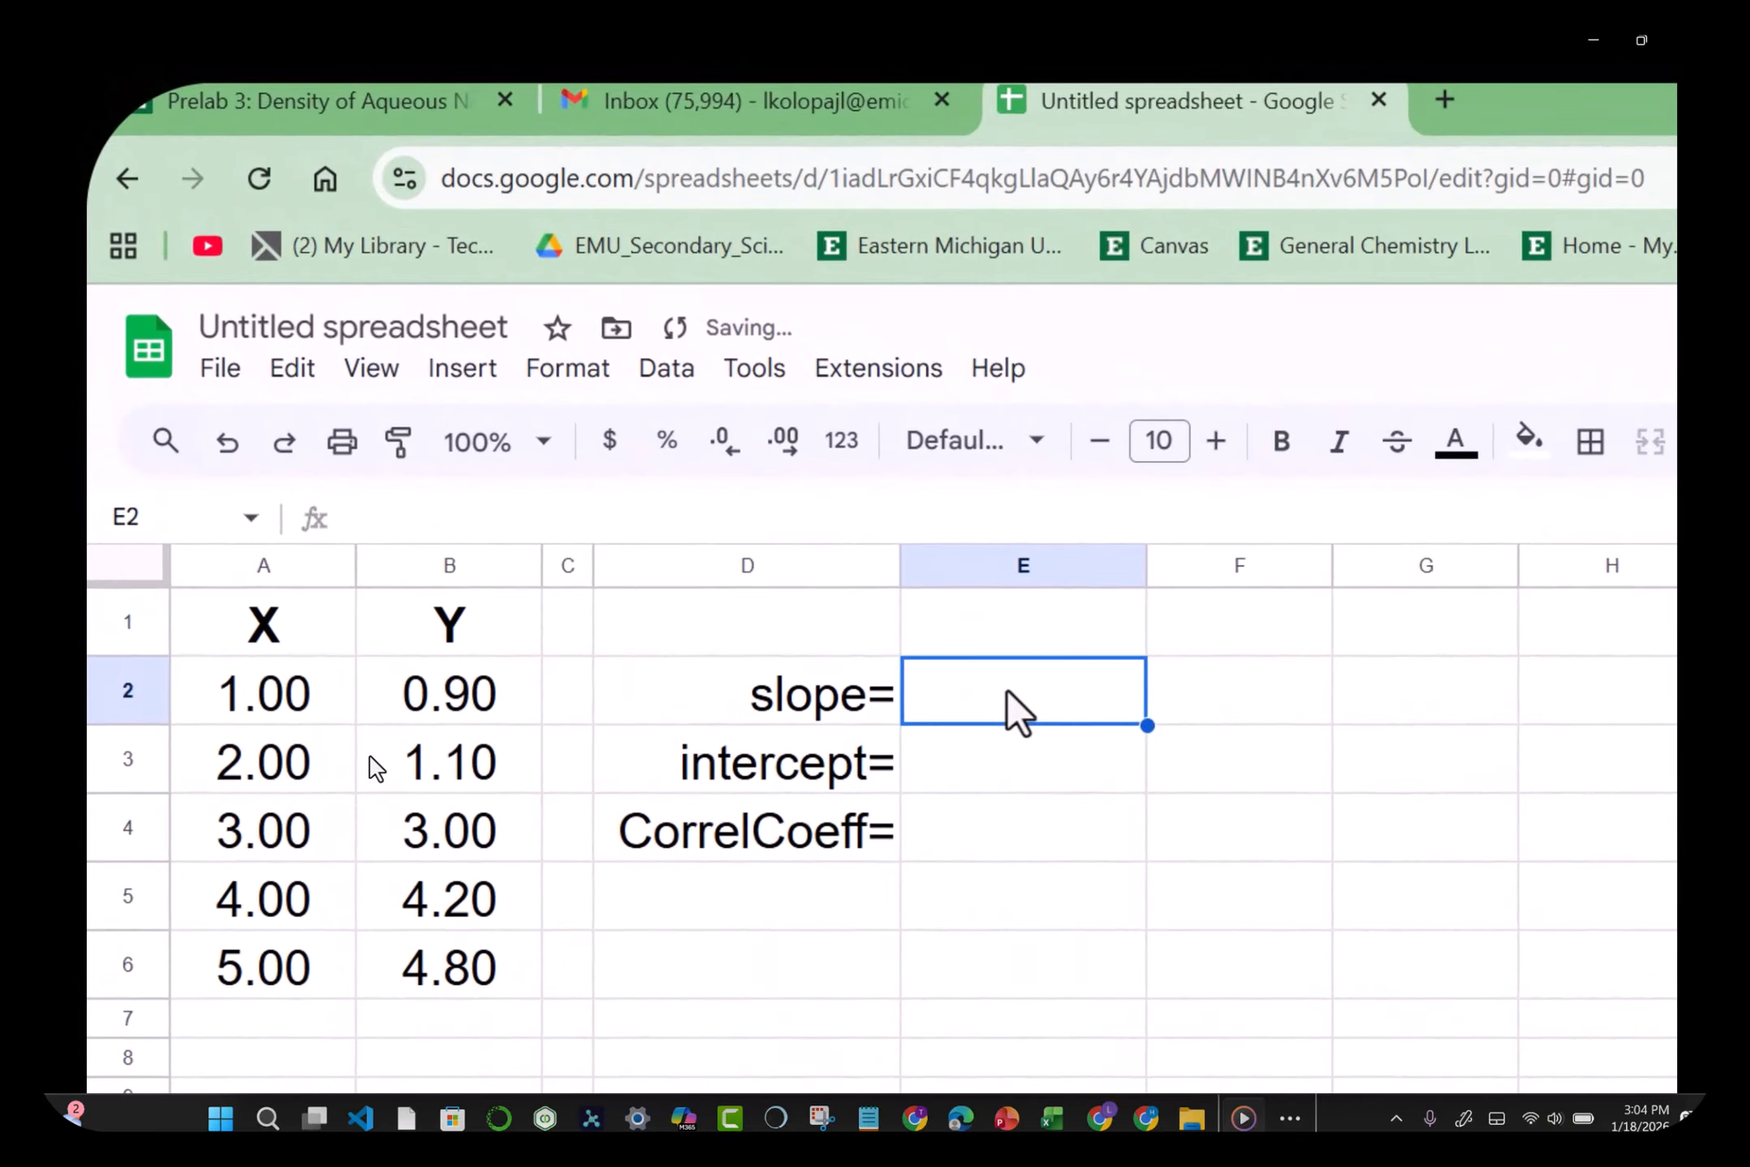
# Step: Enter =SLOPE(B2:B6,A2:A6) in E2, giving 1.09
pyautogui.write('=slope')
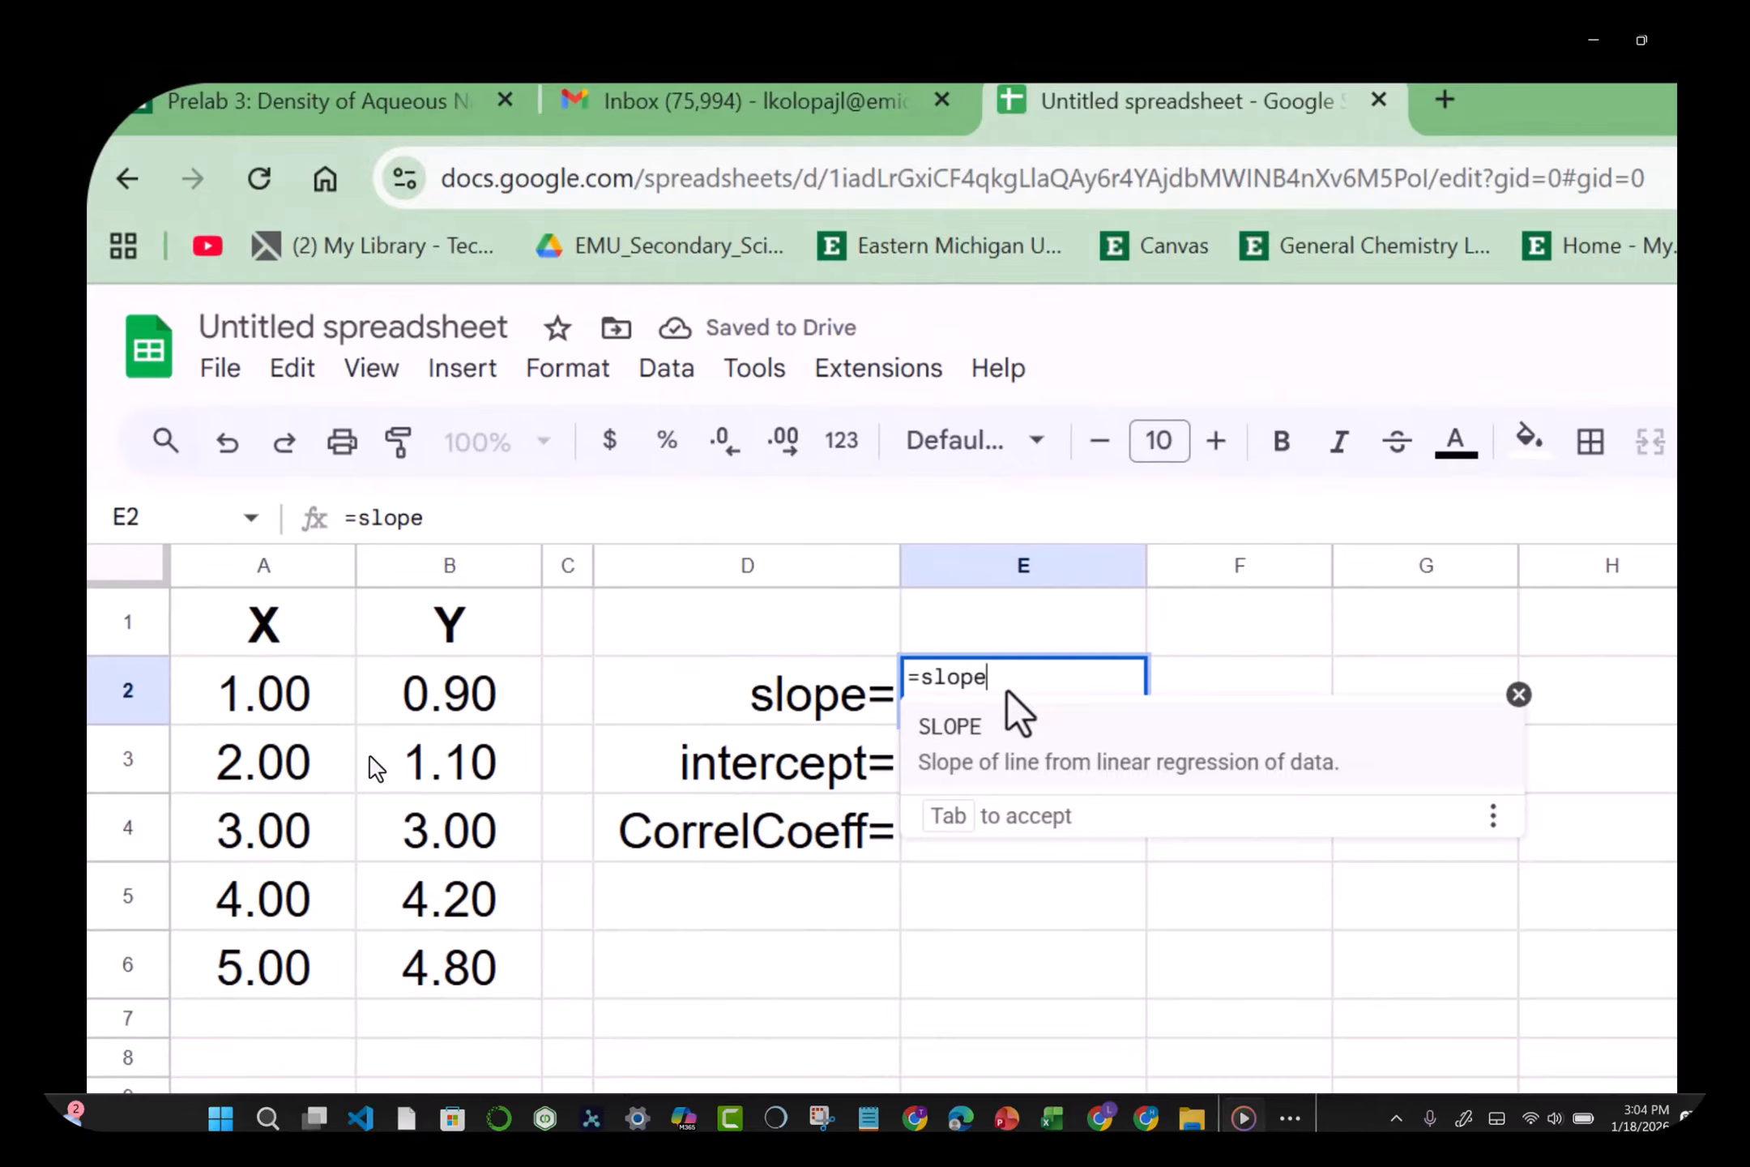
pyautogui.write('(')
pyautogui.click(486, 687)
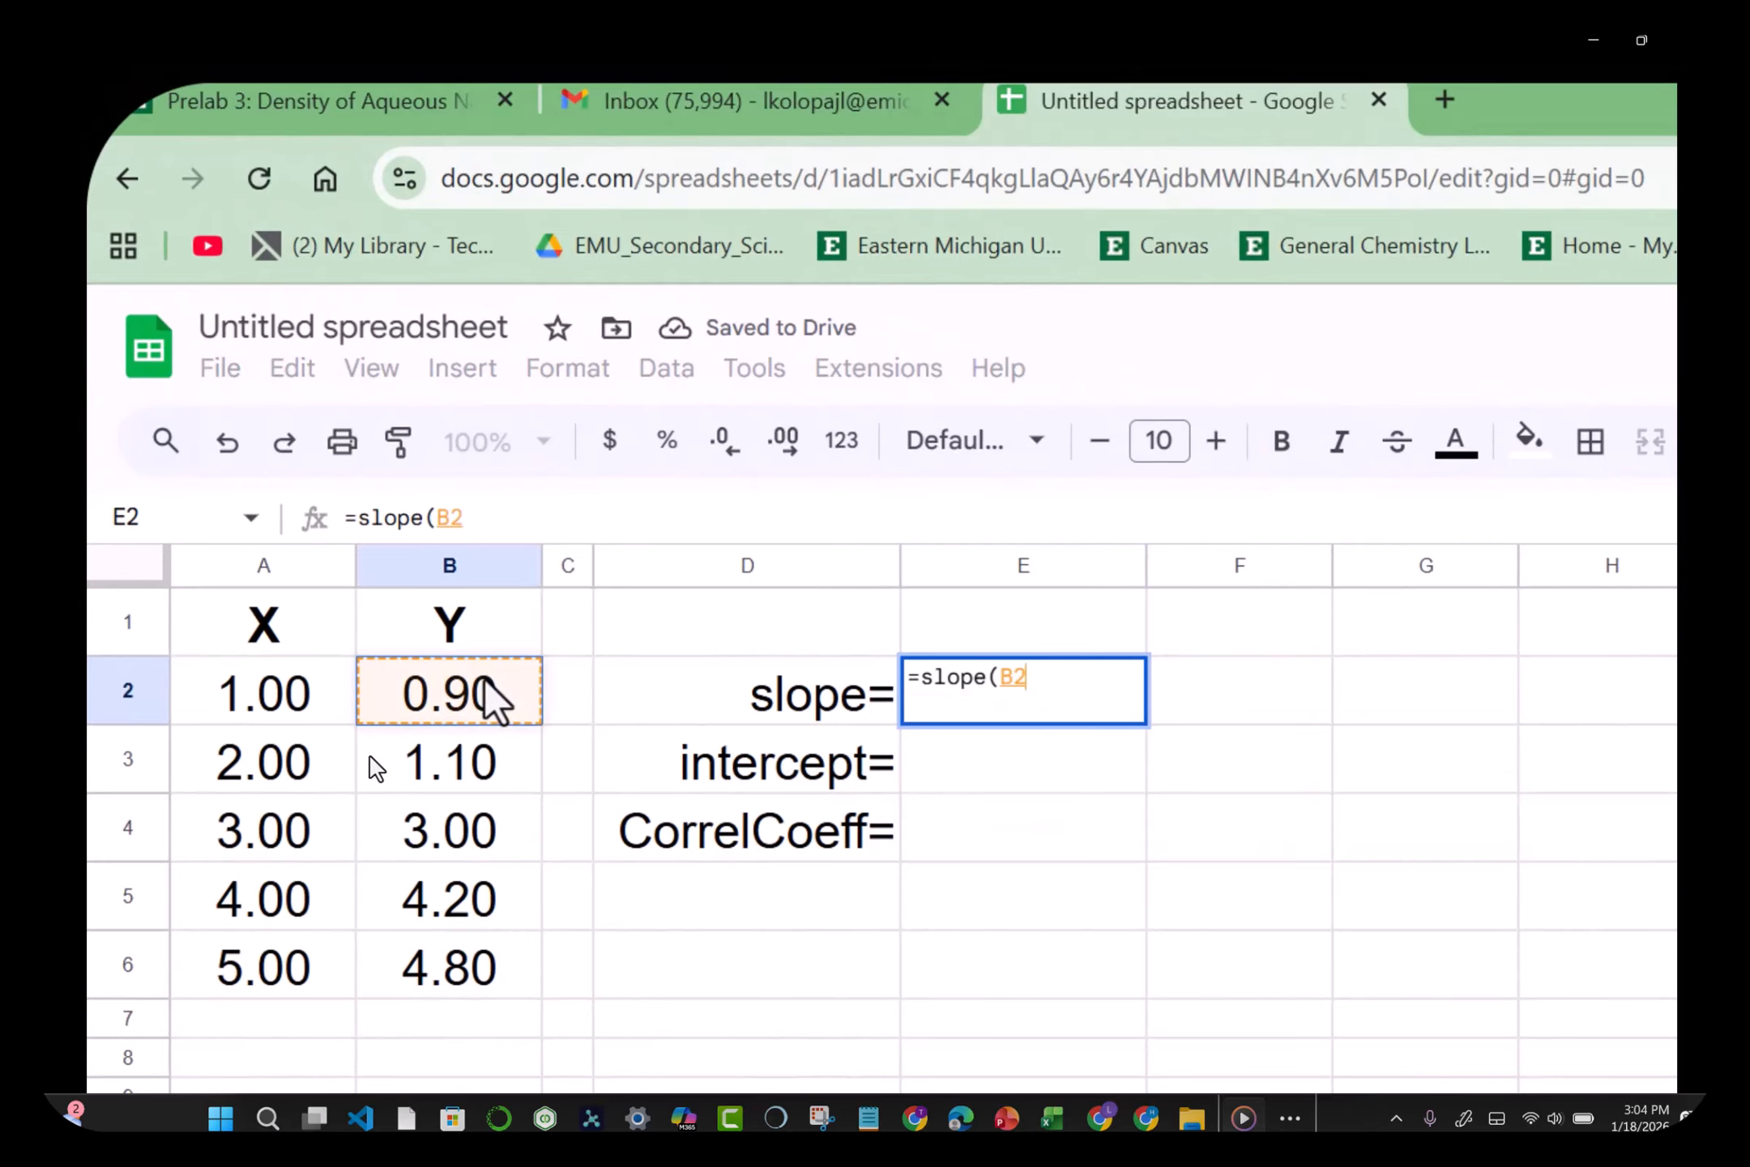
pyautogui.hotkey('shift', 'Down')
pyautogui.hotkey('shift', 'Down')
pyautogui.hotkey('shift', 'Down')
pyautogui.hotkey('shift', 'Down')
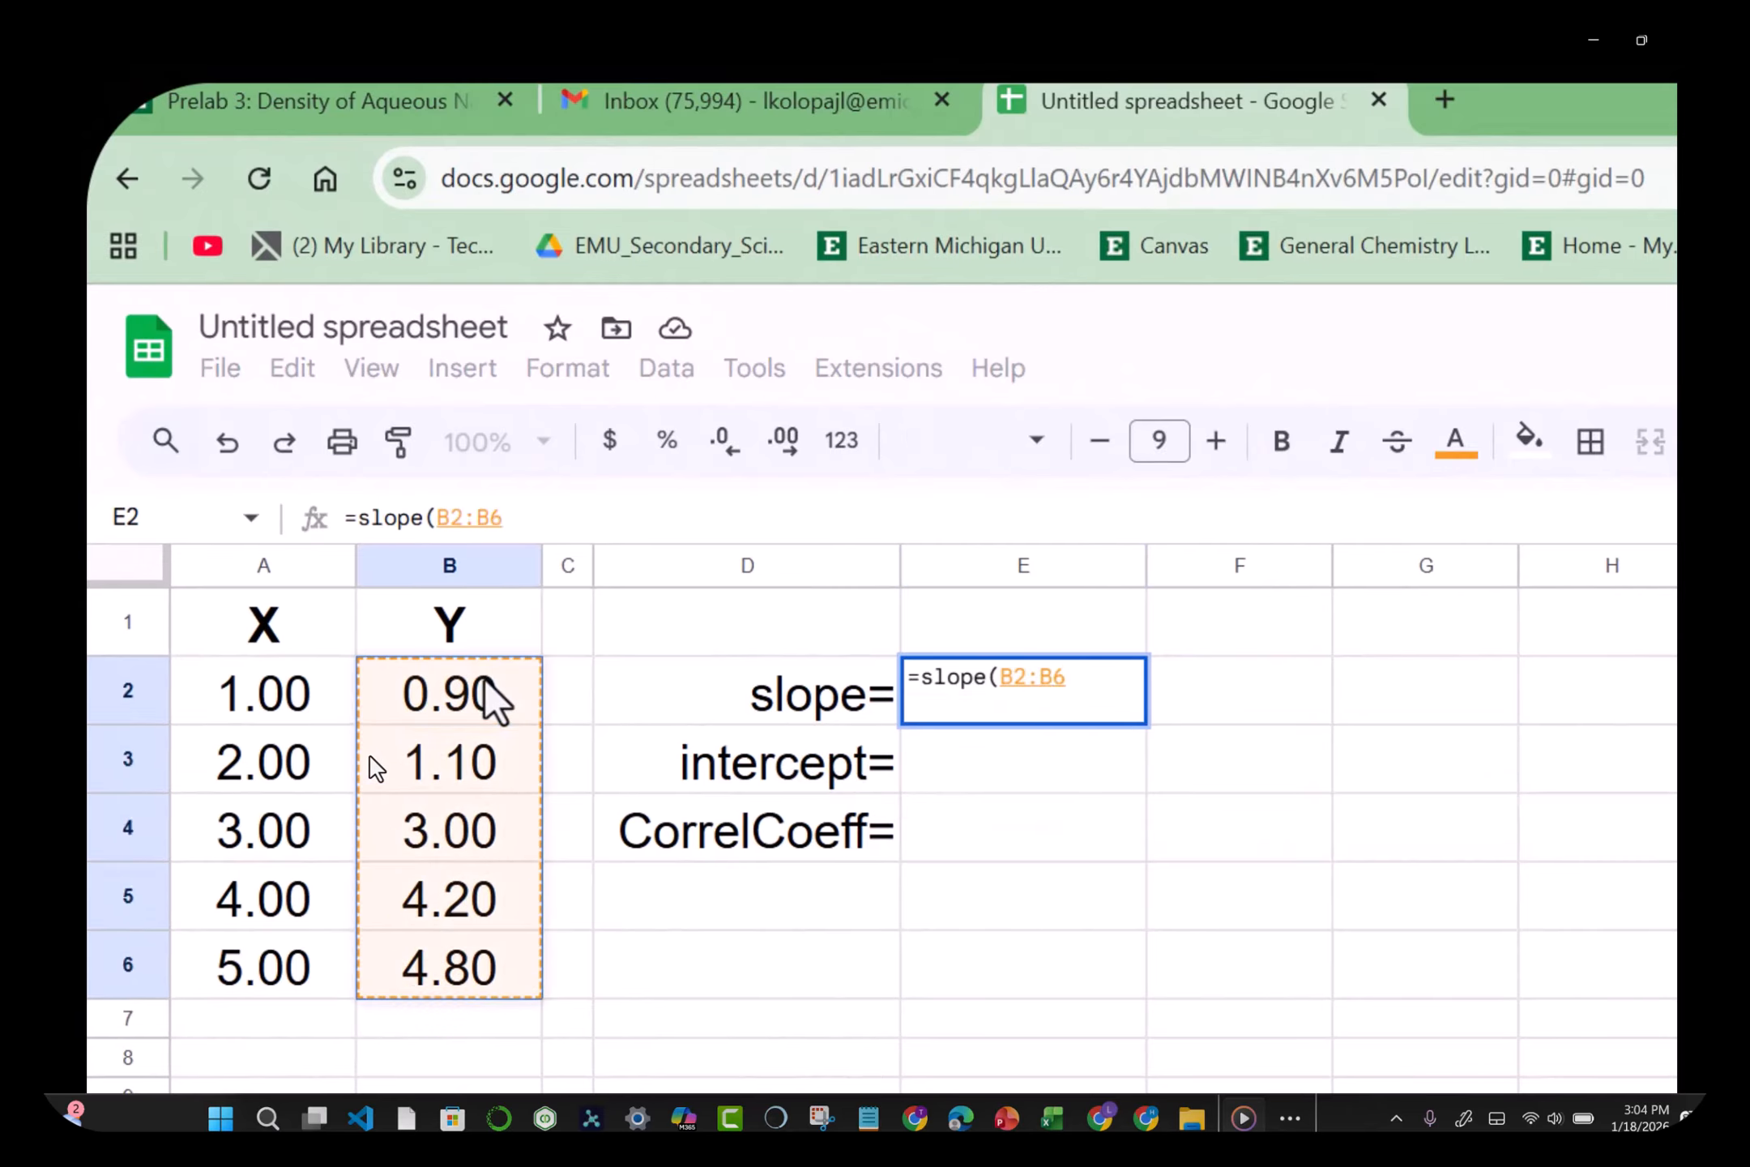
pyautogui.write(',')
pyautogui.click(279, 697)
pyautogui.hotkey('shift', 'Down')
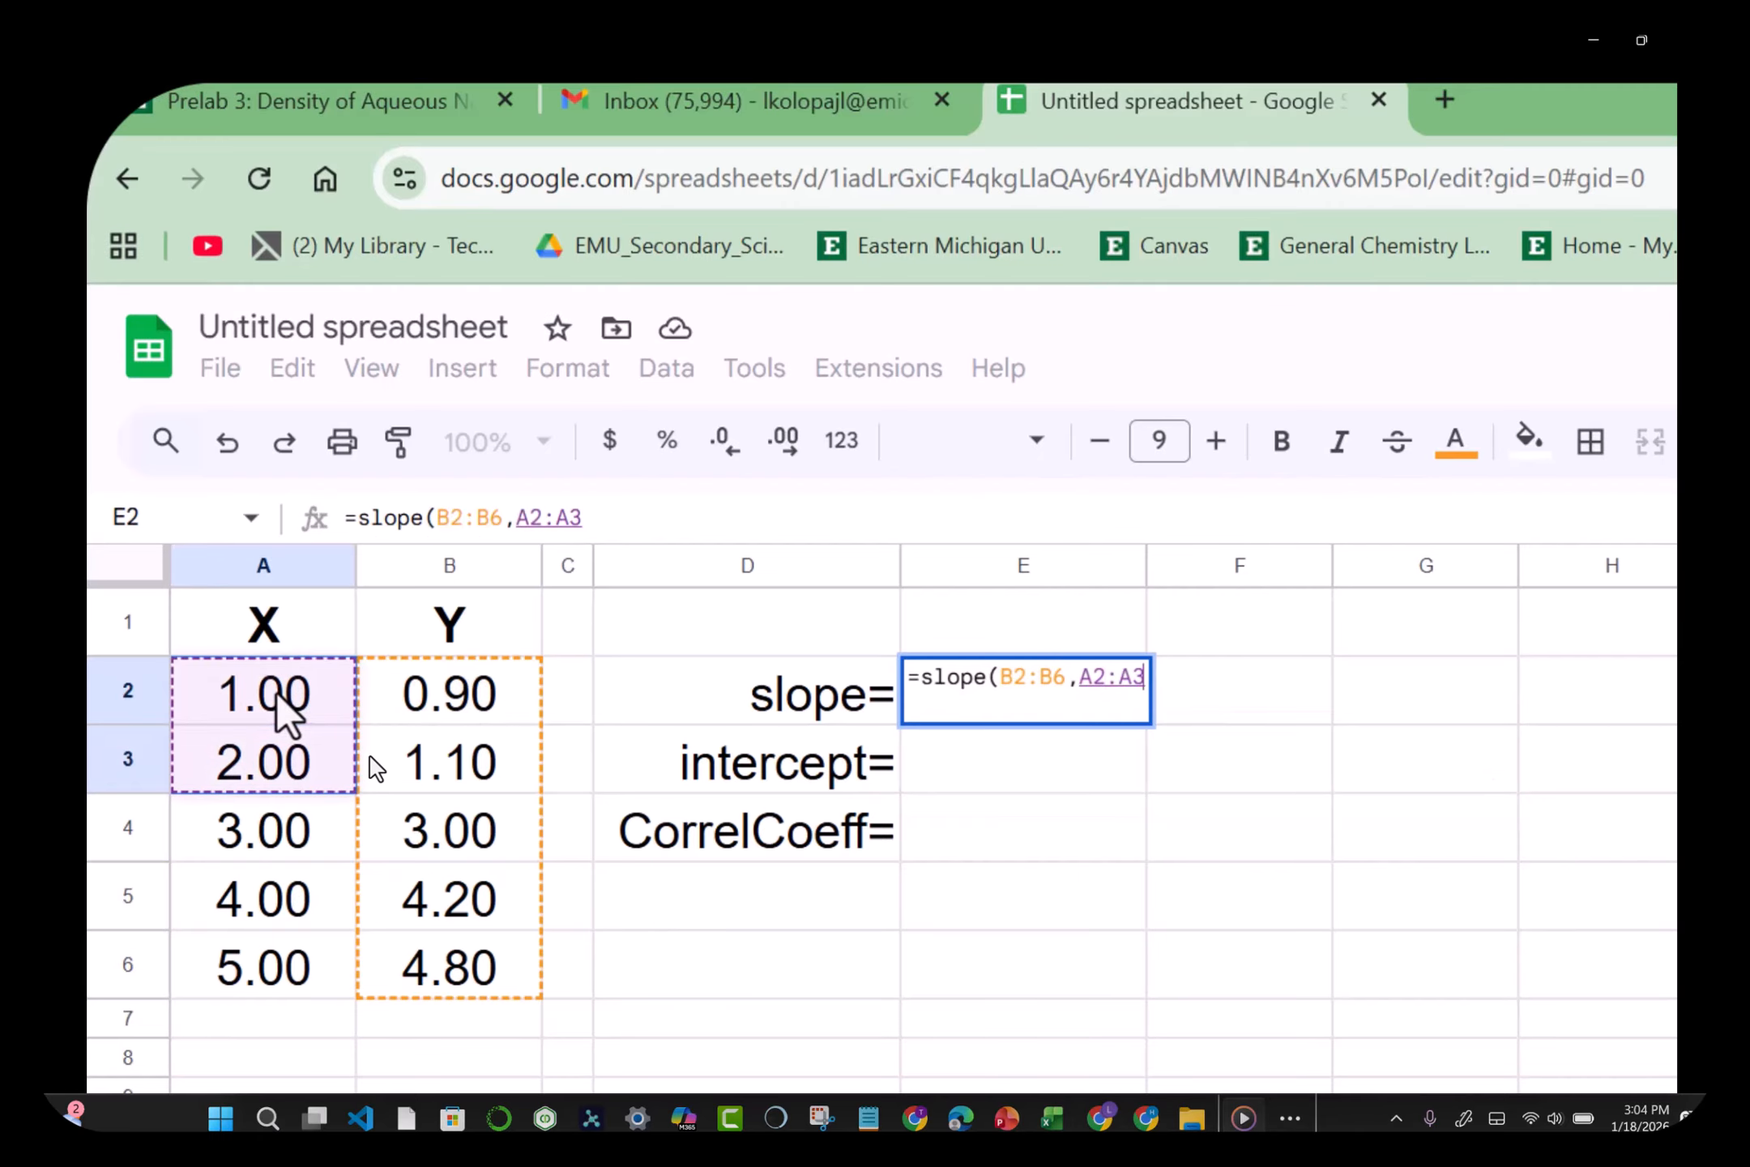
pyautogui.hotkey('shift', 'Down')
pyautogui.hotkey('shift', 'Down')
pyautogui.hotkey('shift', 'Down')
pyautogui.write(')')
pyautogui.press('Return')
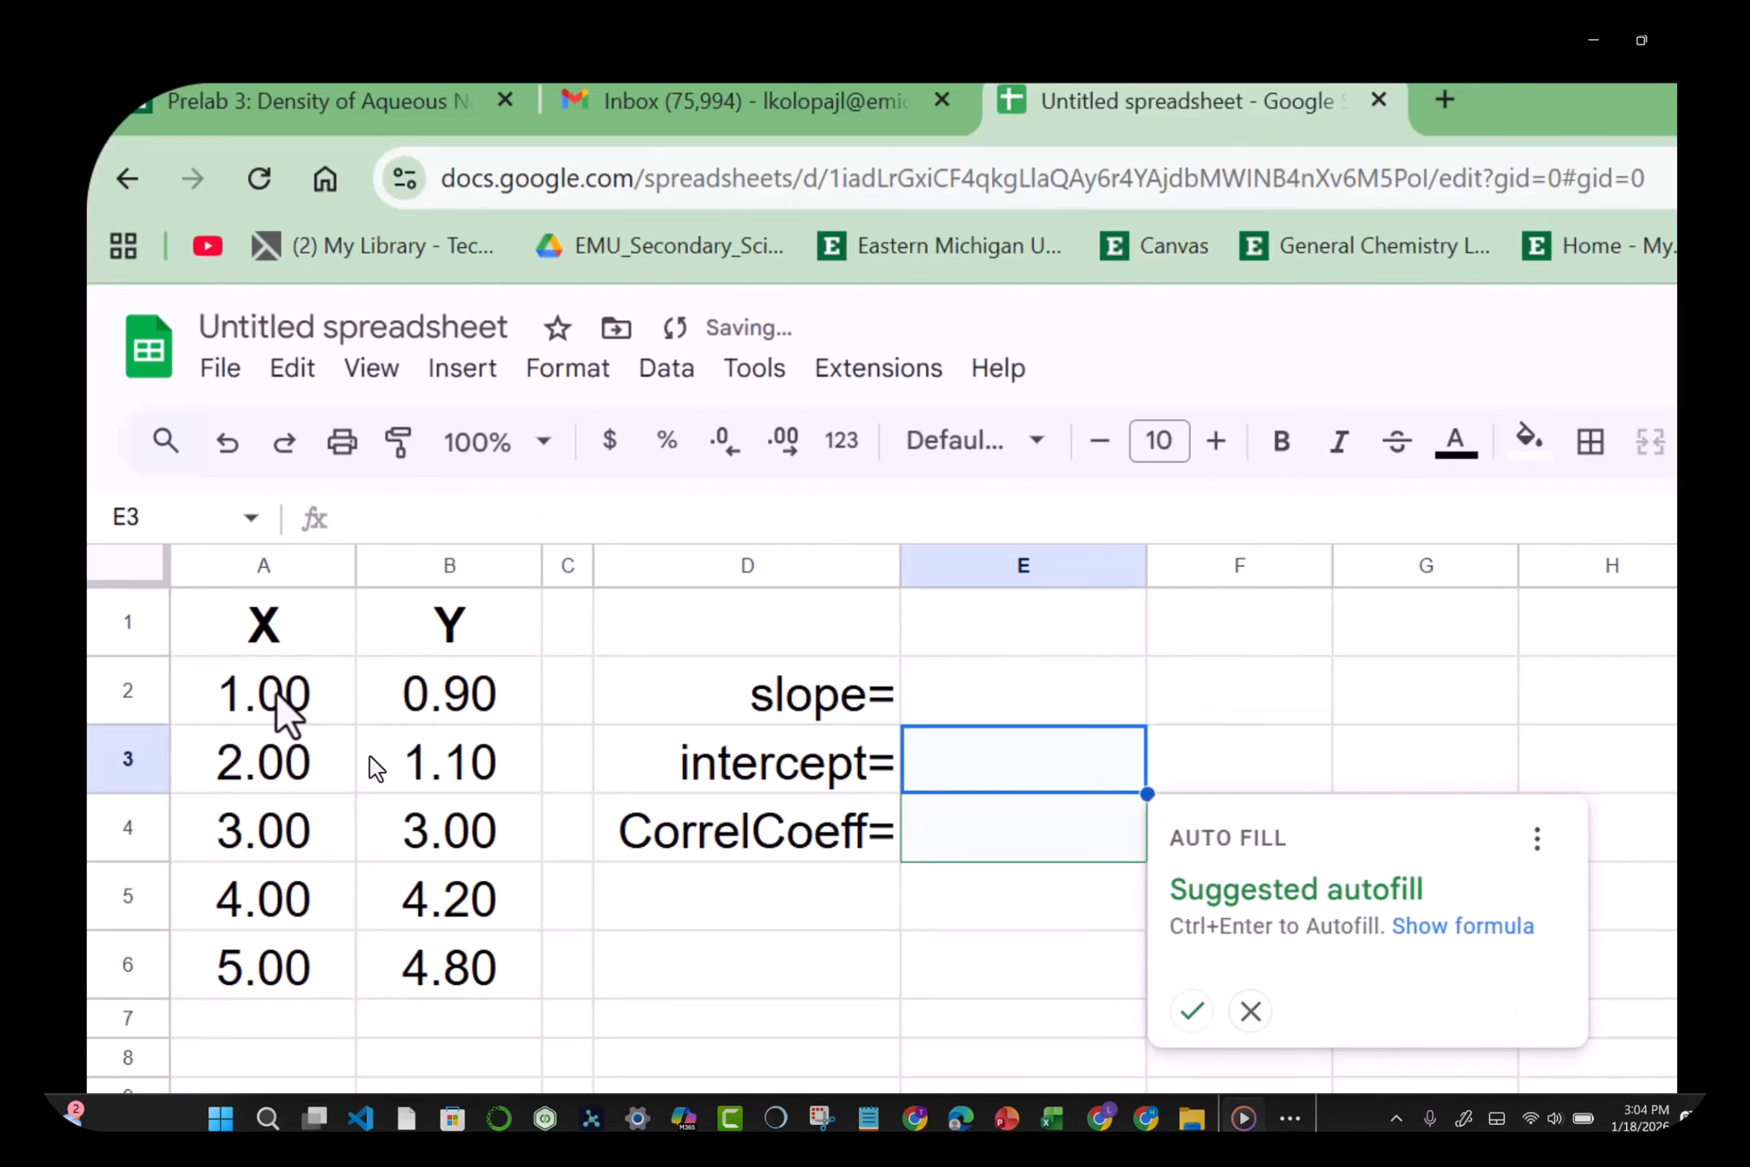
# Step: Enter =INTERCEPT(B2:B6,A2:A6) in E3, giving -0.47
pyautogui.write('=interce')
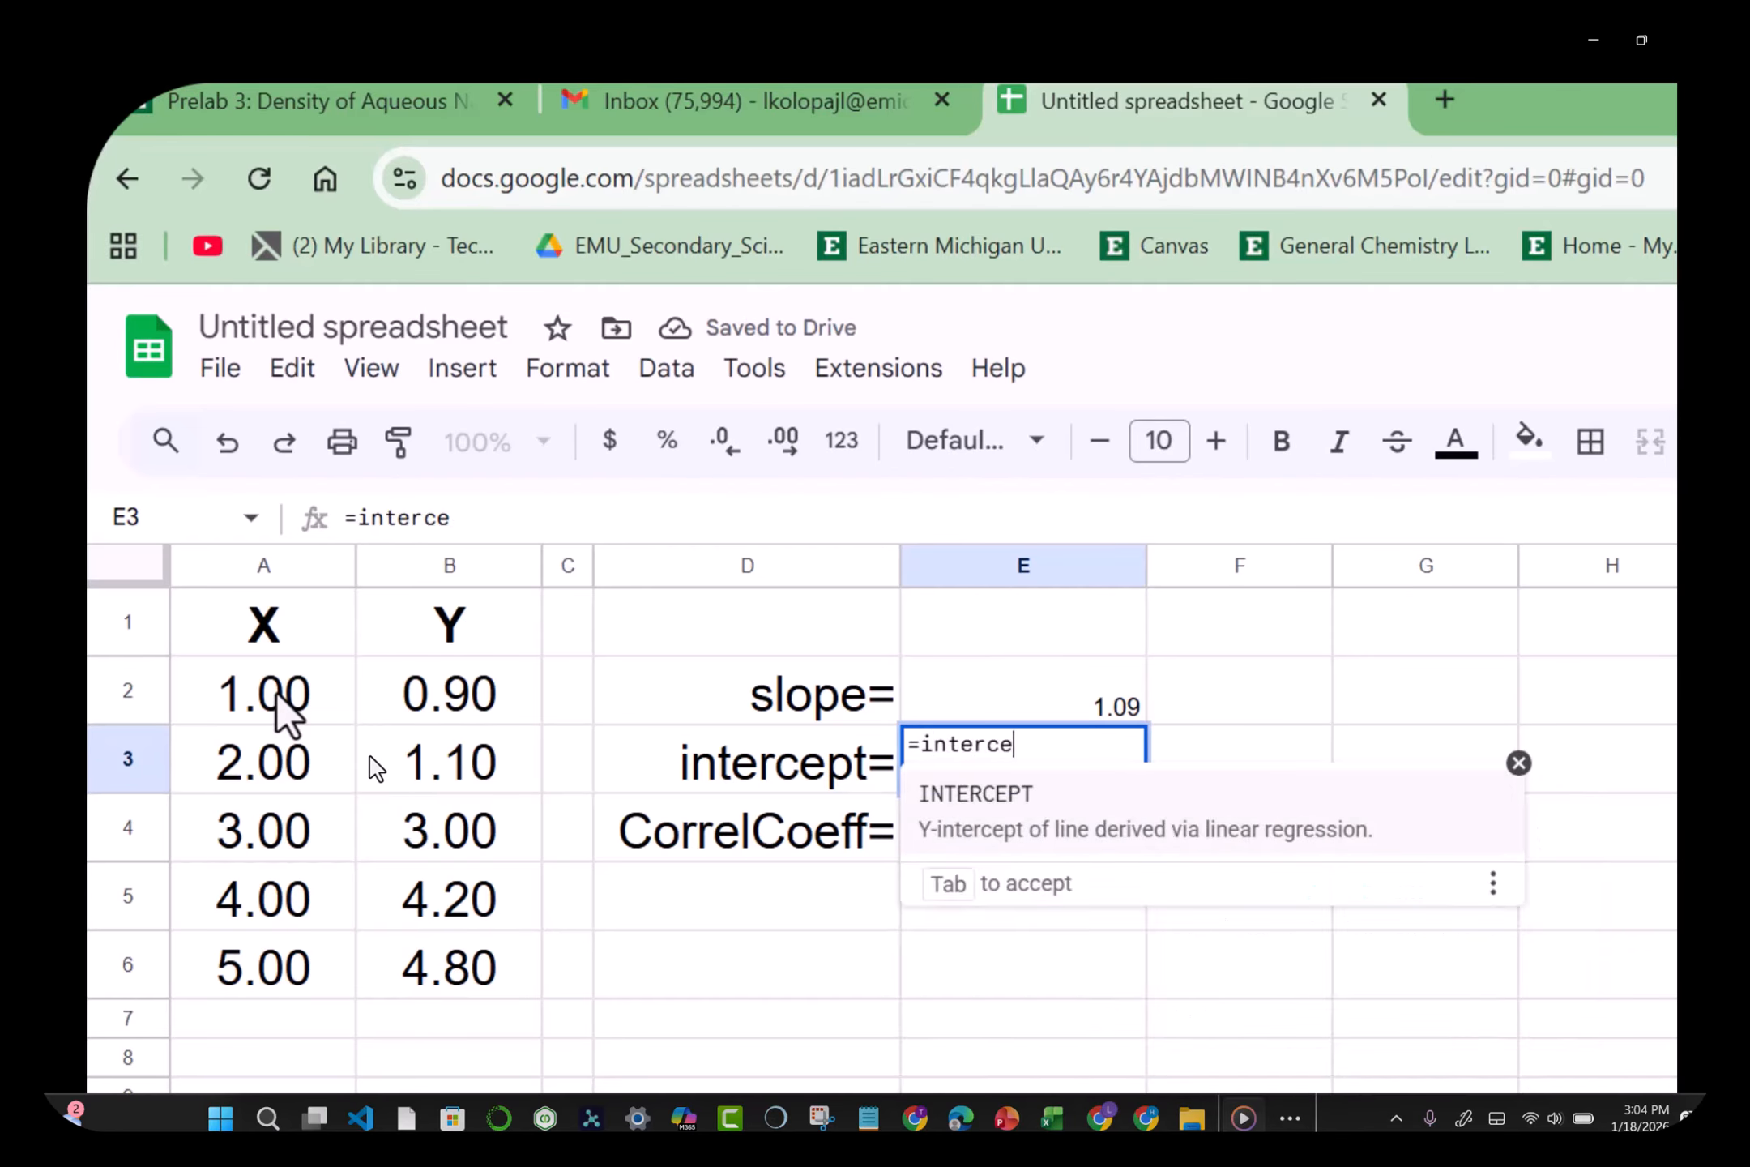
pyautogui.write('pt(')
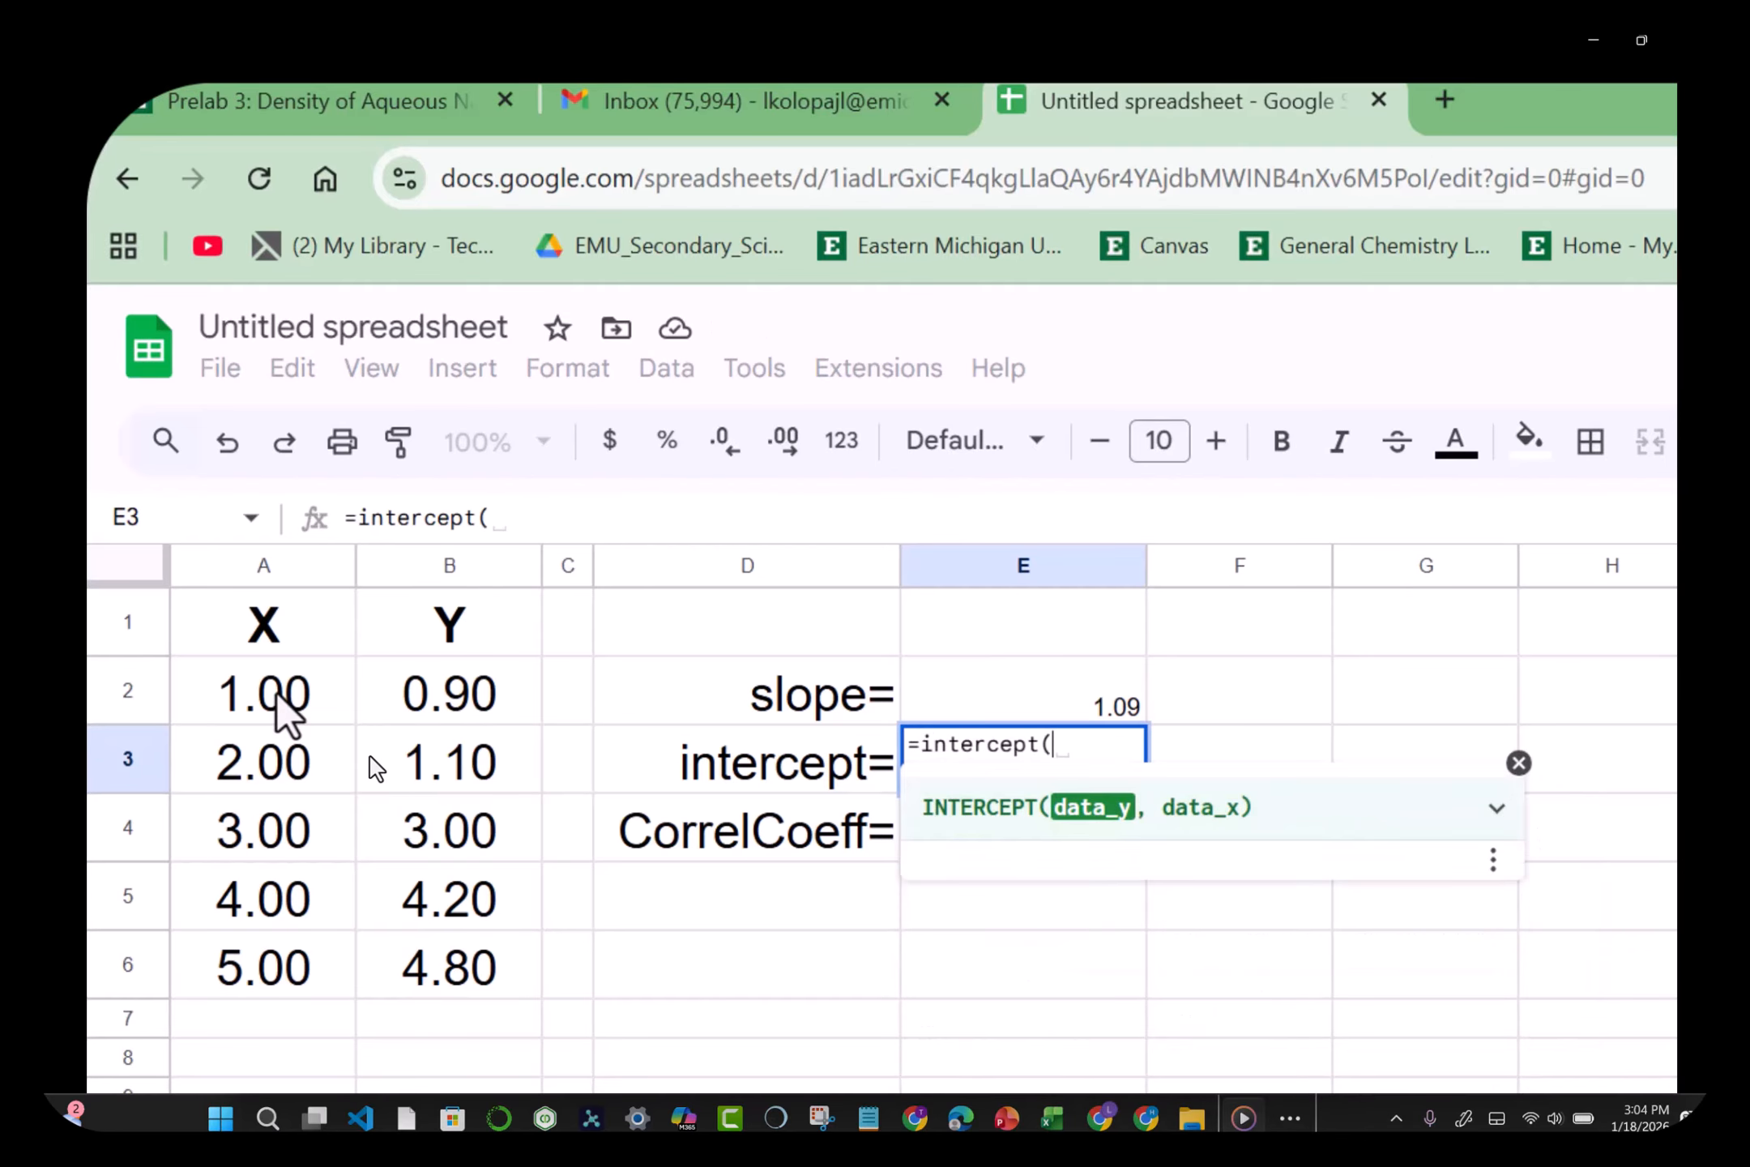
pyautogui.click(474, 703)
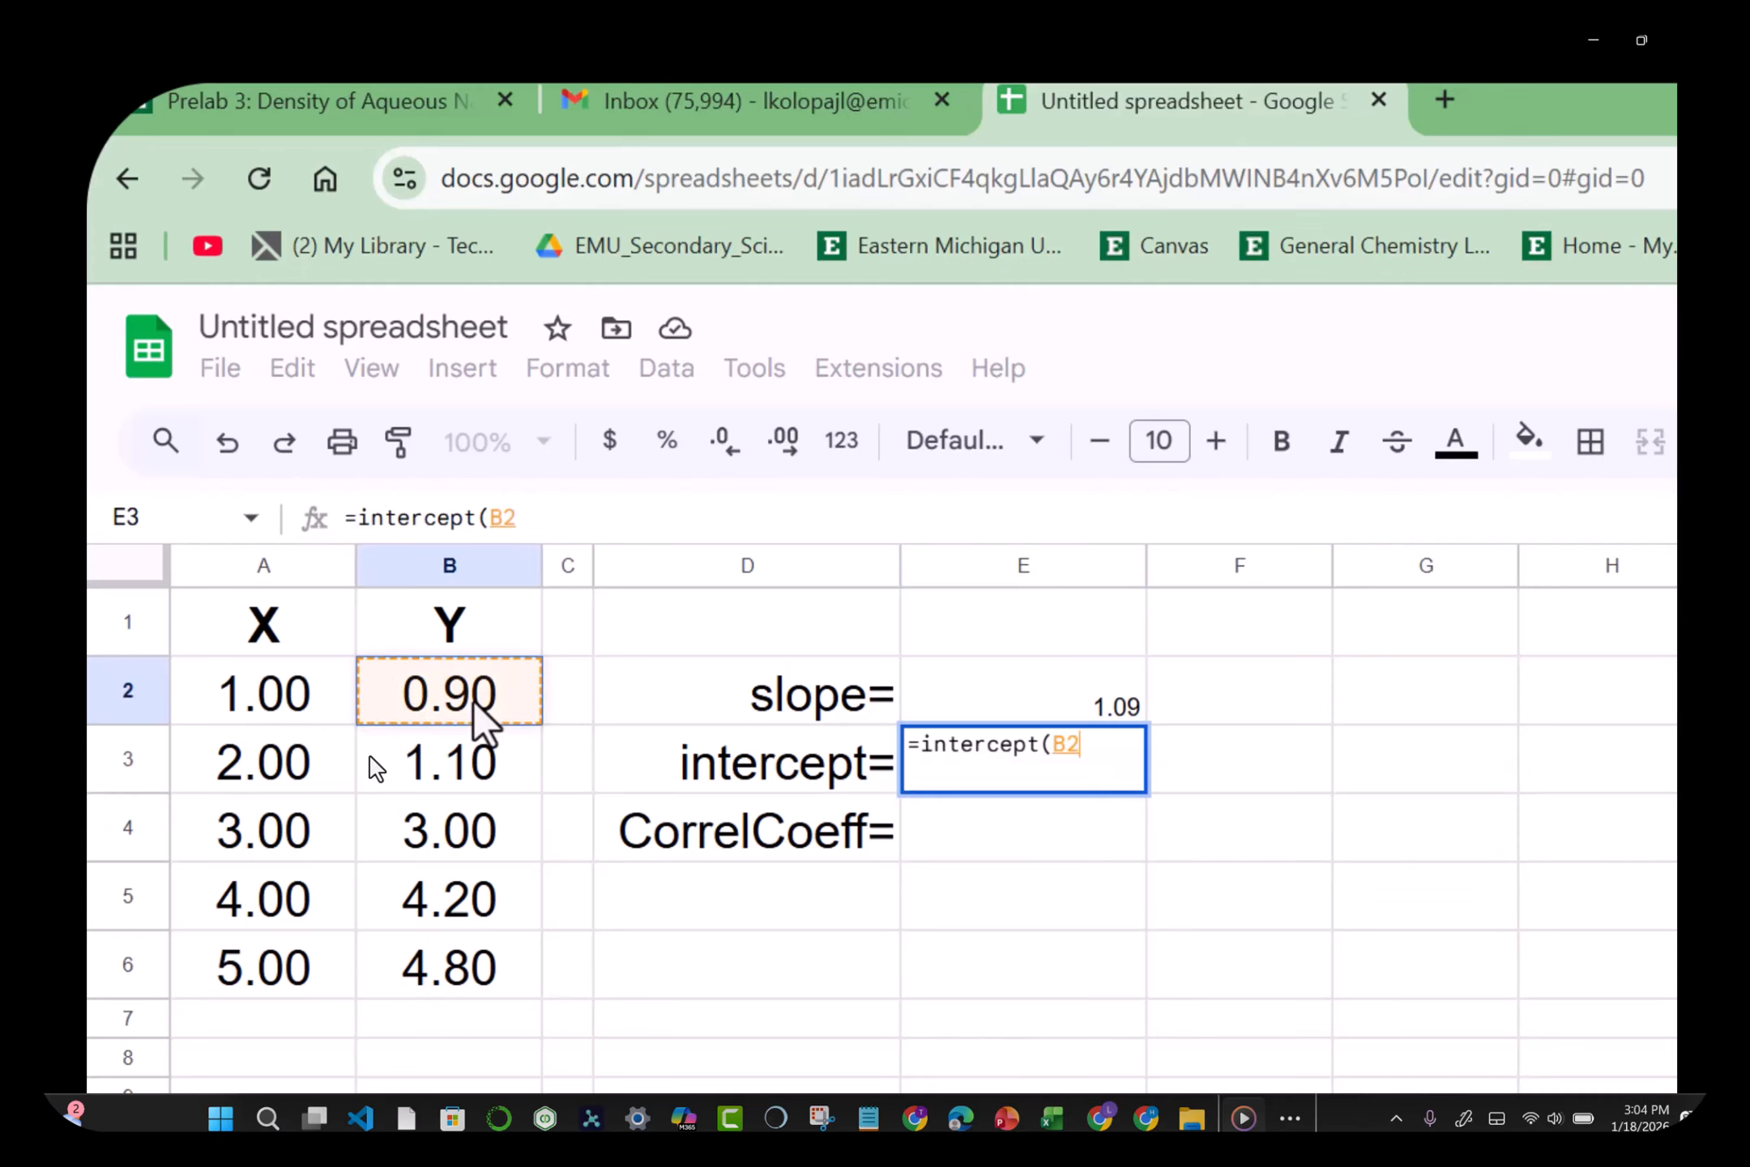
pyautogui.hotkey('shift', 'Down')
pyautogui.hotkey('shift', 'Down')
pyautogui.hotkey('shift', 'Down')
pyautogui.hotkey('shift', 'Down')
pyautogui.write(',')
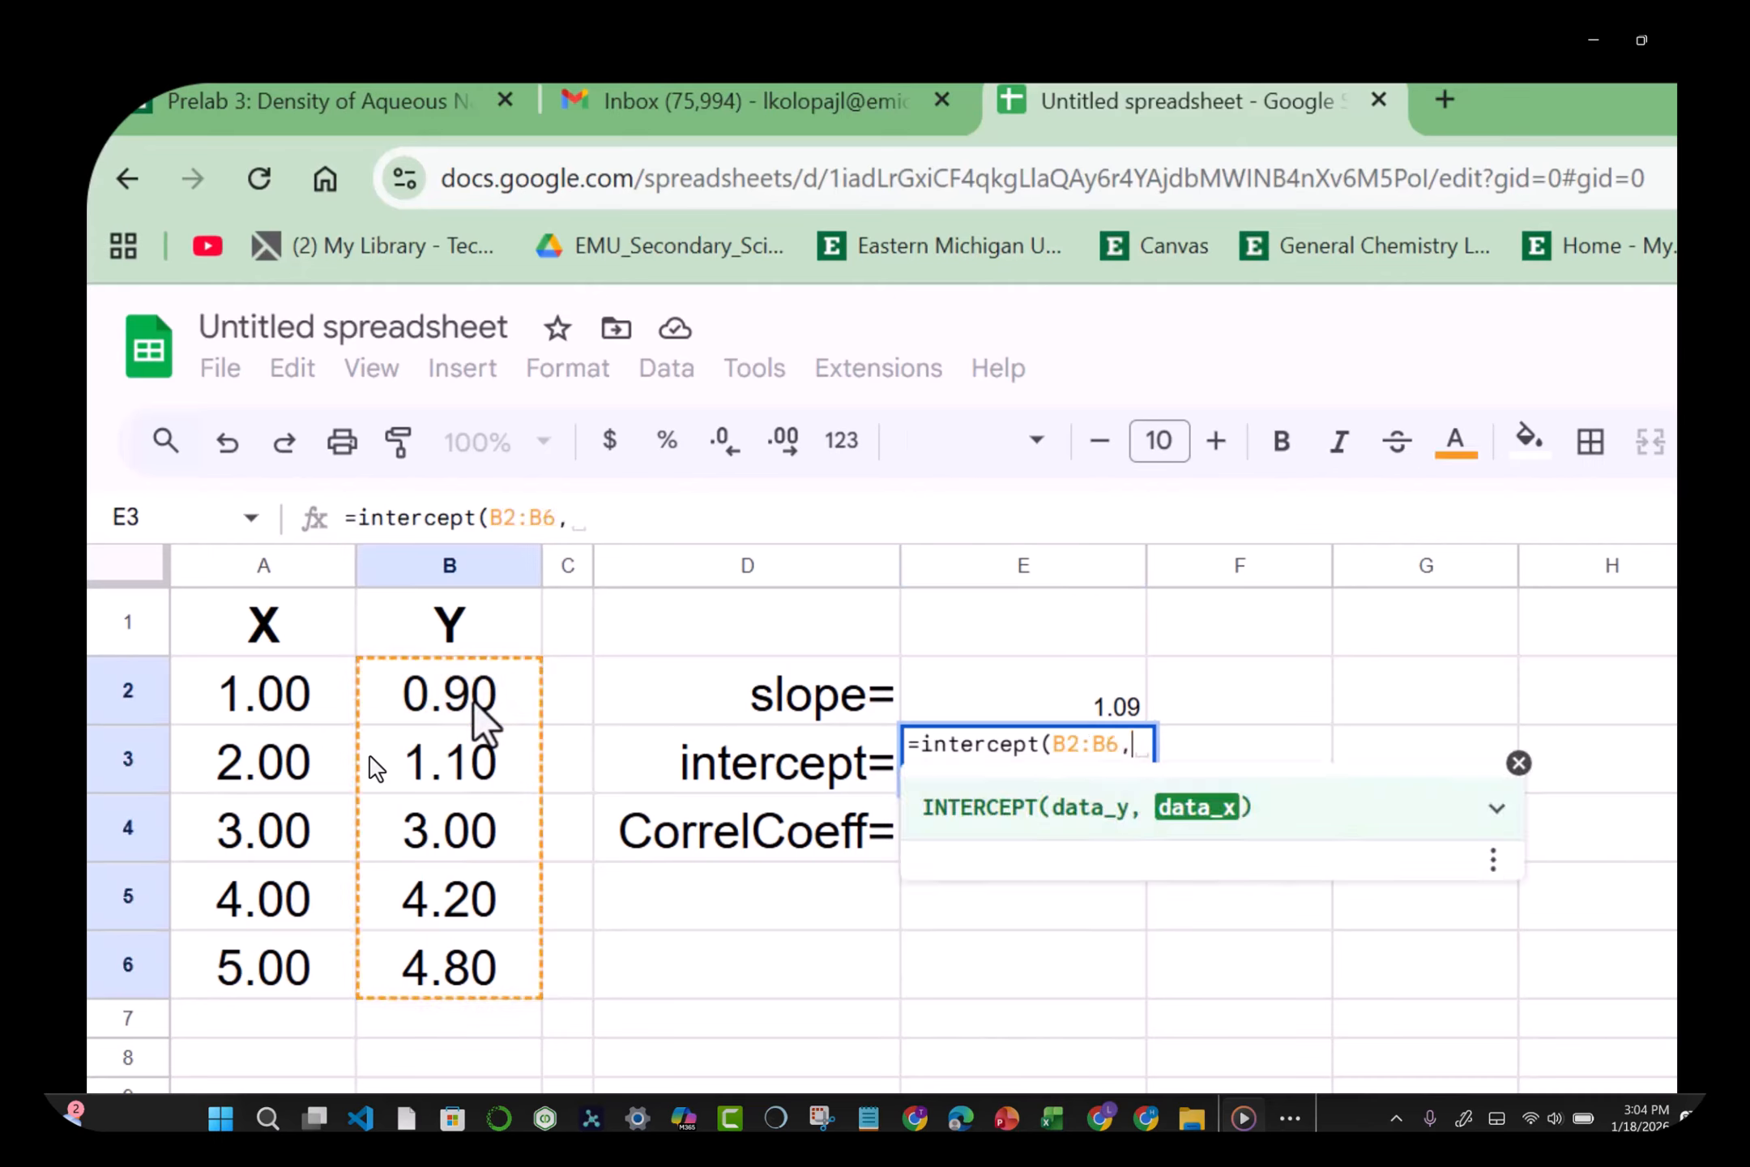
pyautogui.click(227, 697)
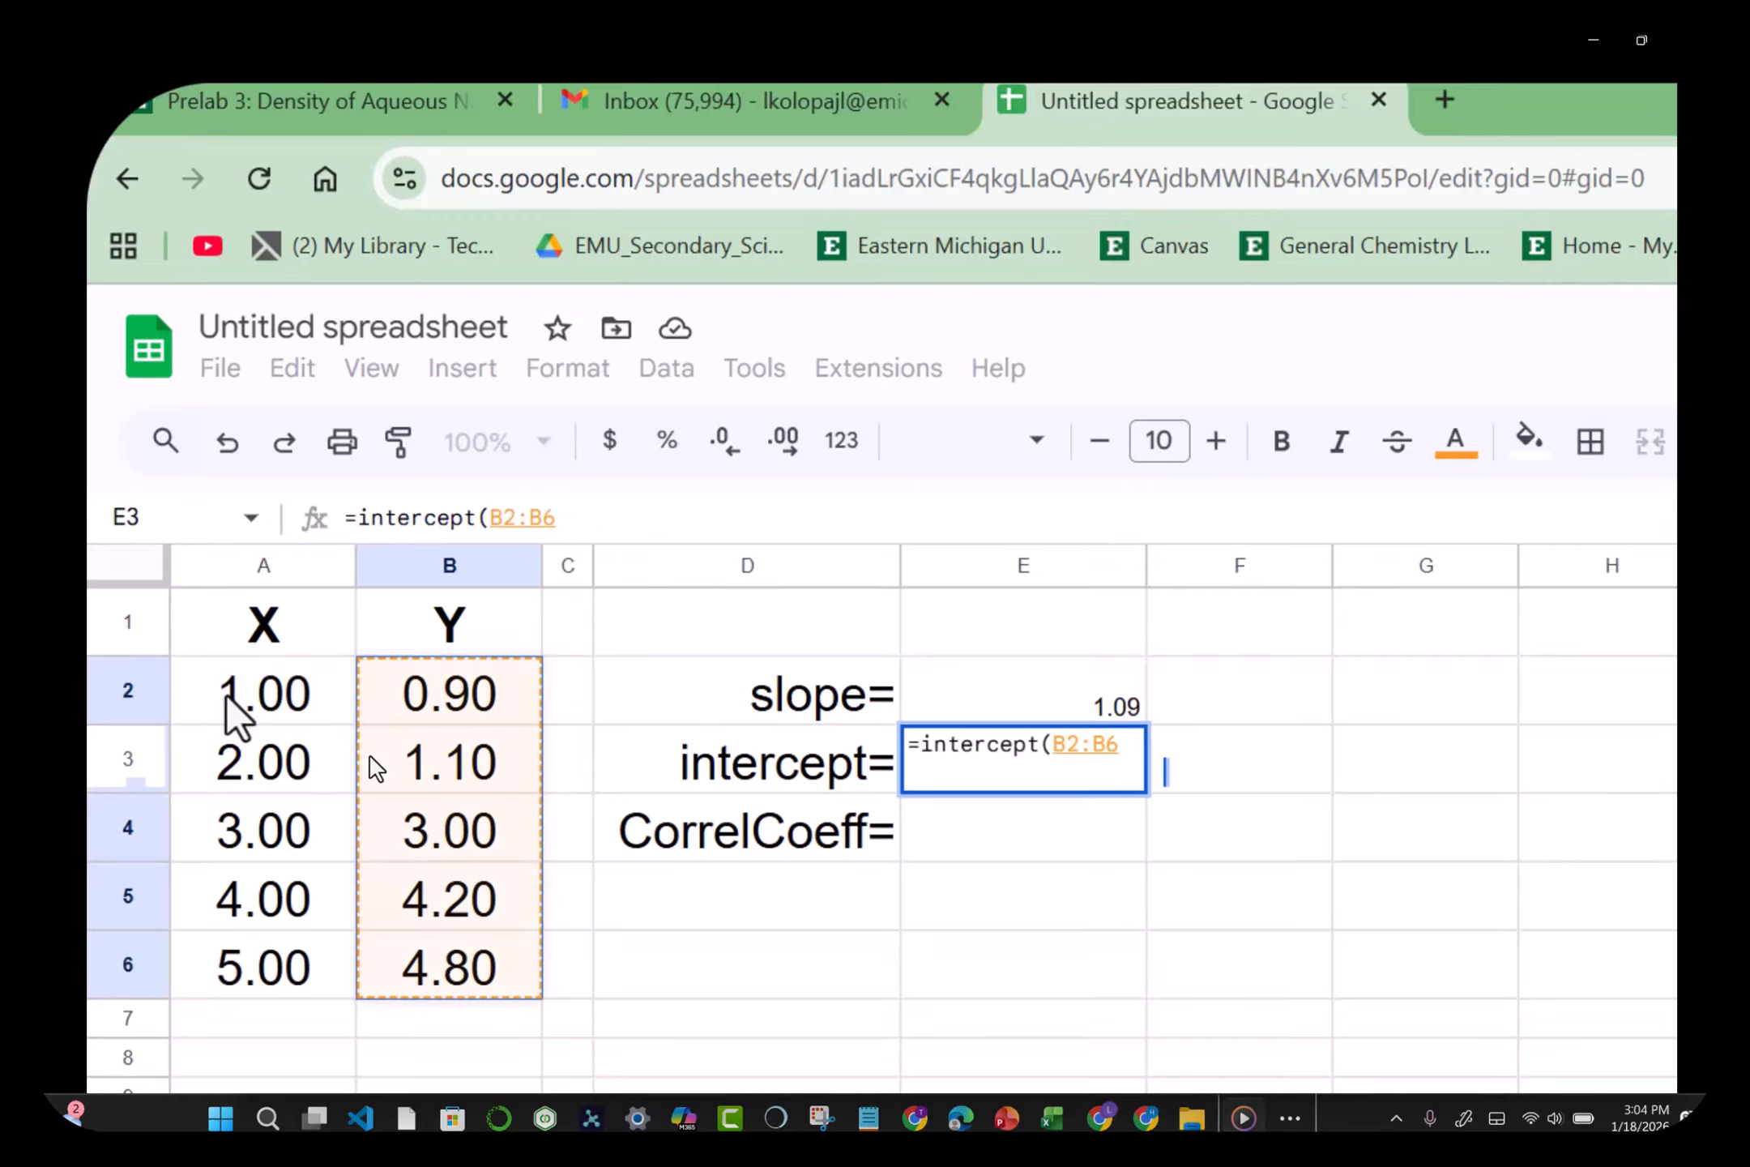
pyautogui.hotkey('shift', 'Down')
pyautogui.hotkey('shift', 'Down')
pyautogui.hotkey('shift', 'Down')
pyautogui.hotkey('shift', 'Down')
pyautogui.write(')')
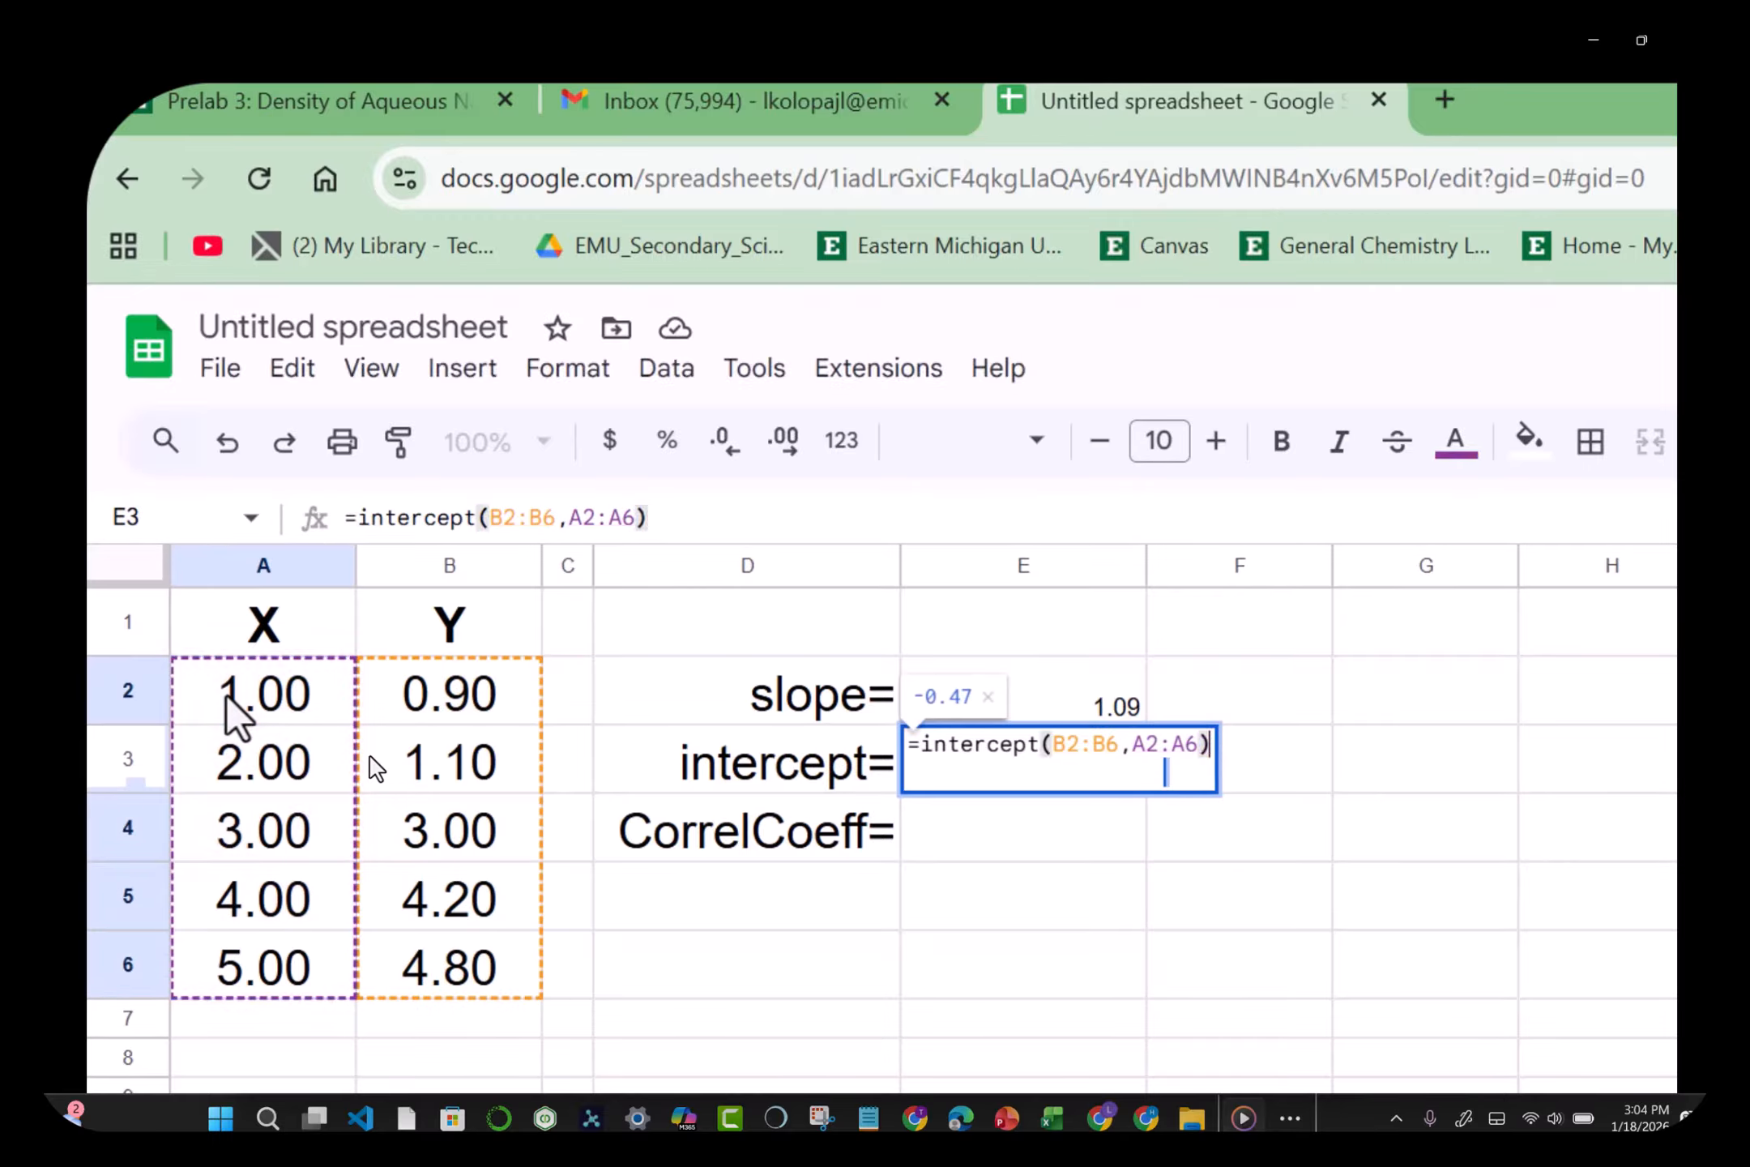
pyautogui.press('Return')
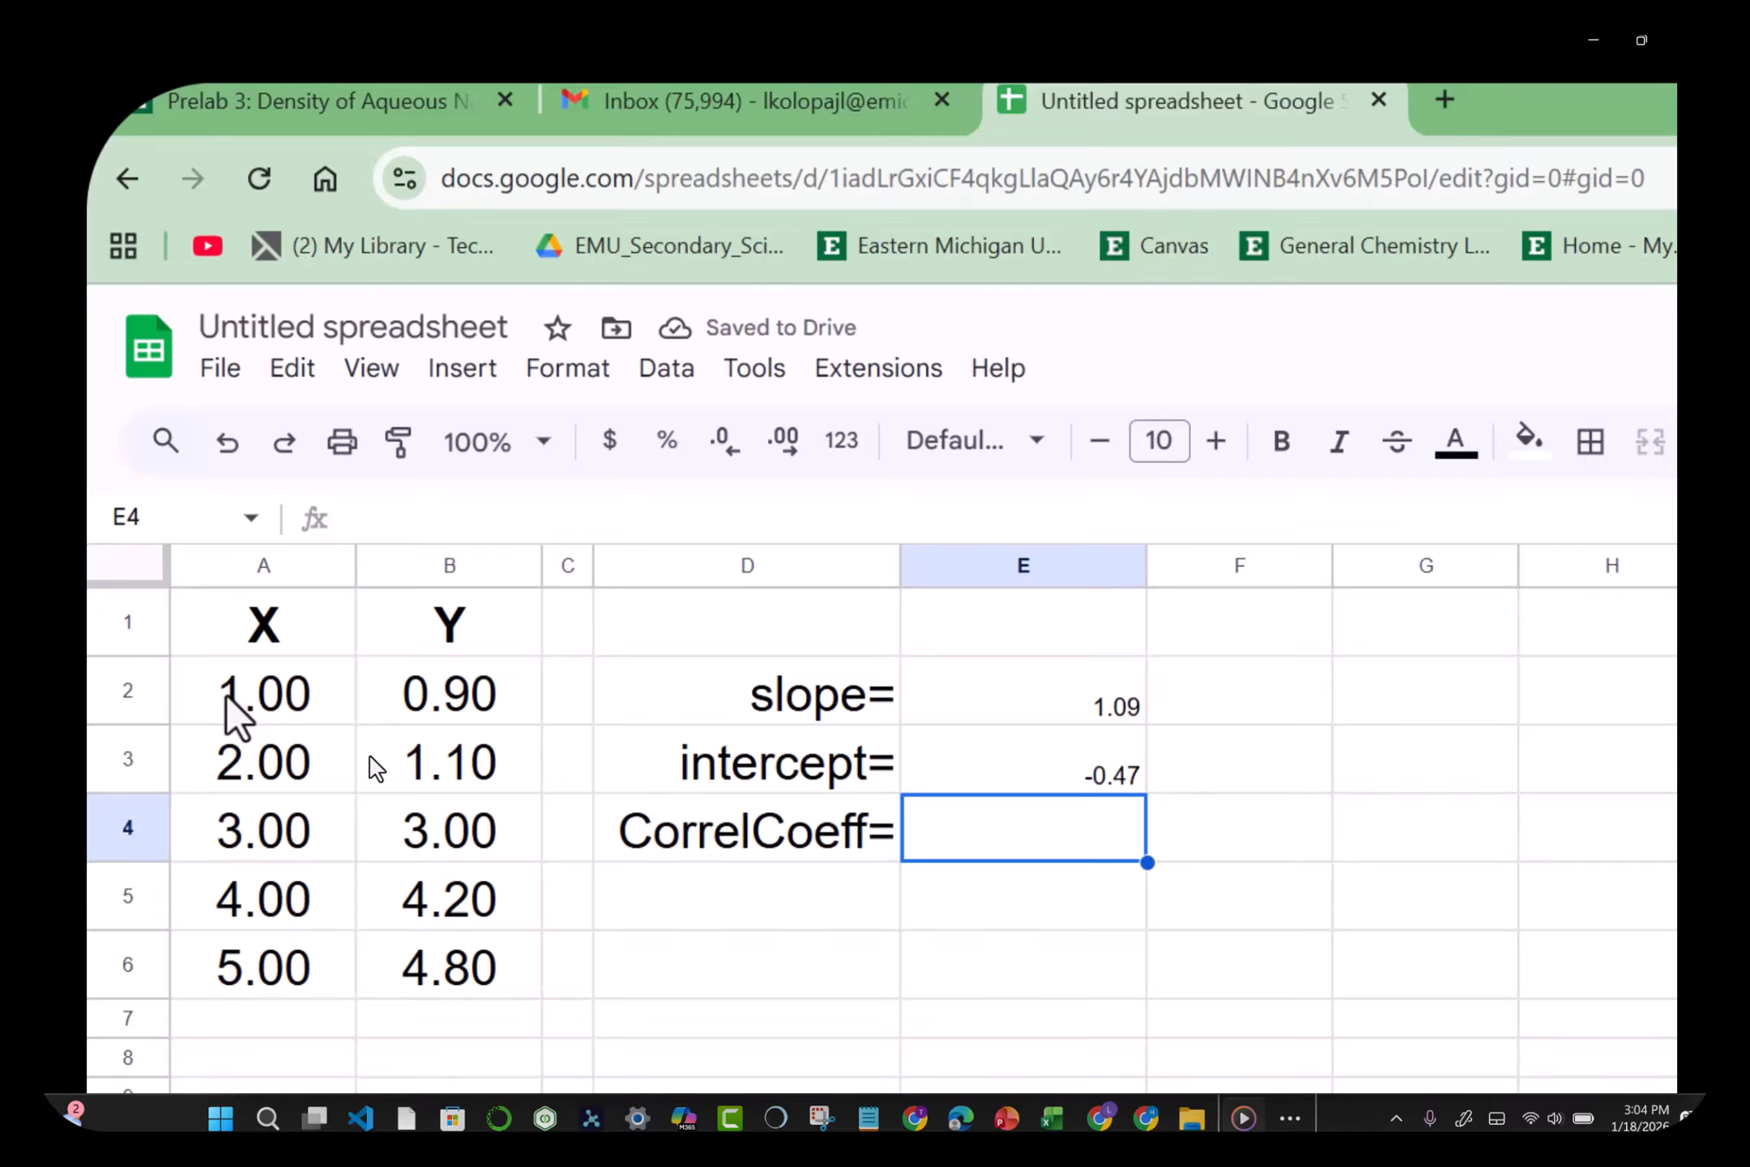
# Step: Enter =CORREL(B2:B6,A2:A6) in E4, giving 0.9749256382, then select E2:E4
pyautogui.write('=cor')
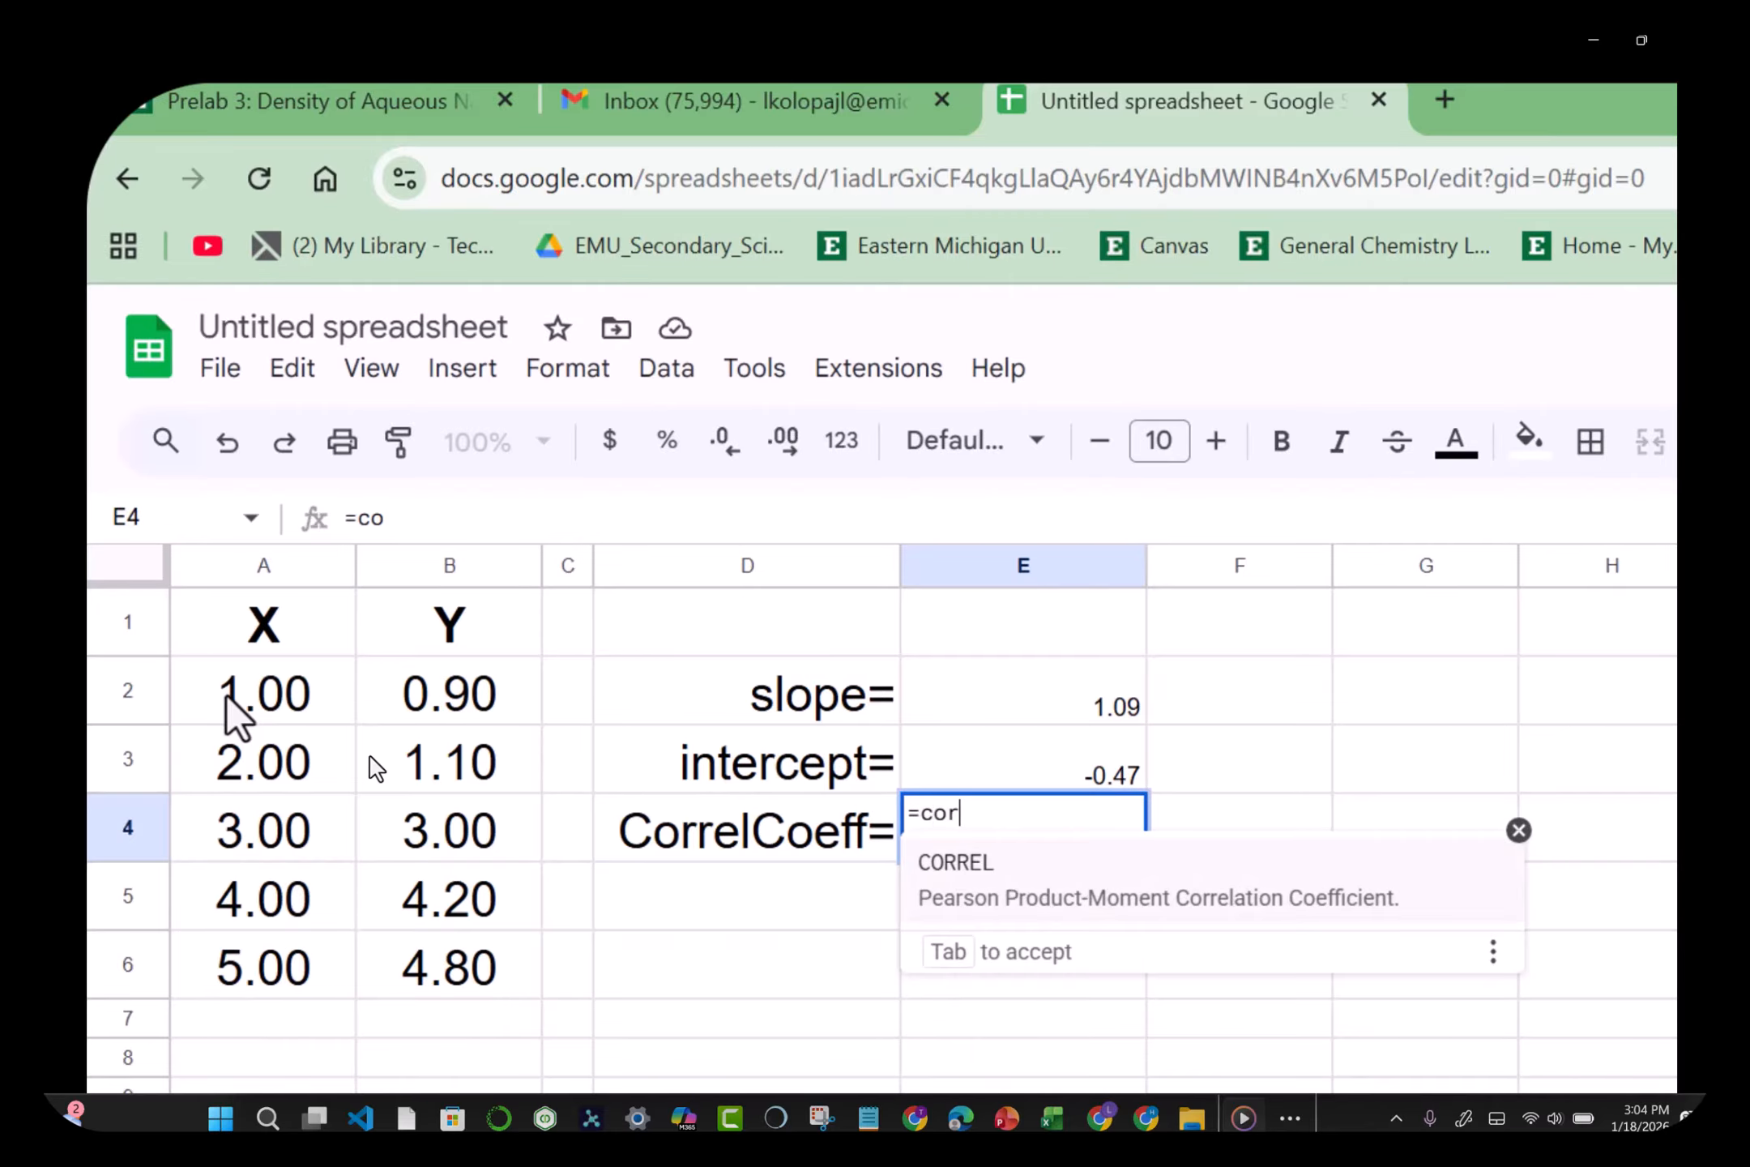
pyautogui.write('rel(')
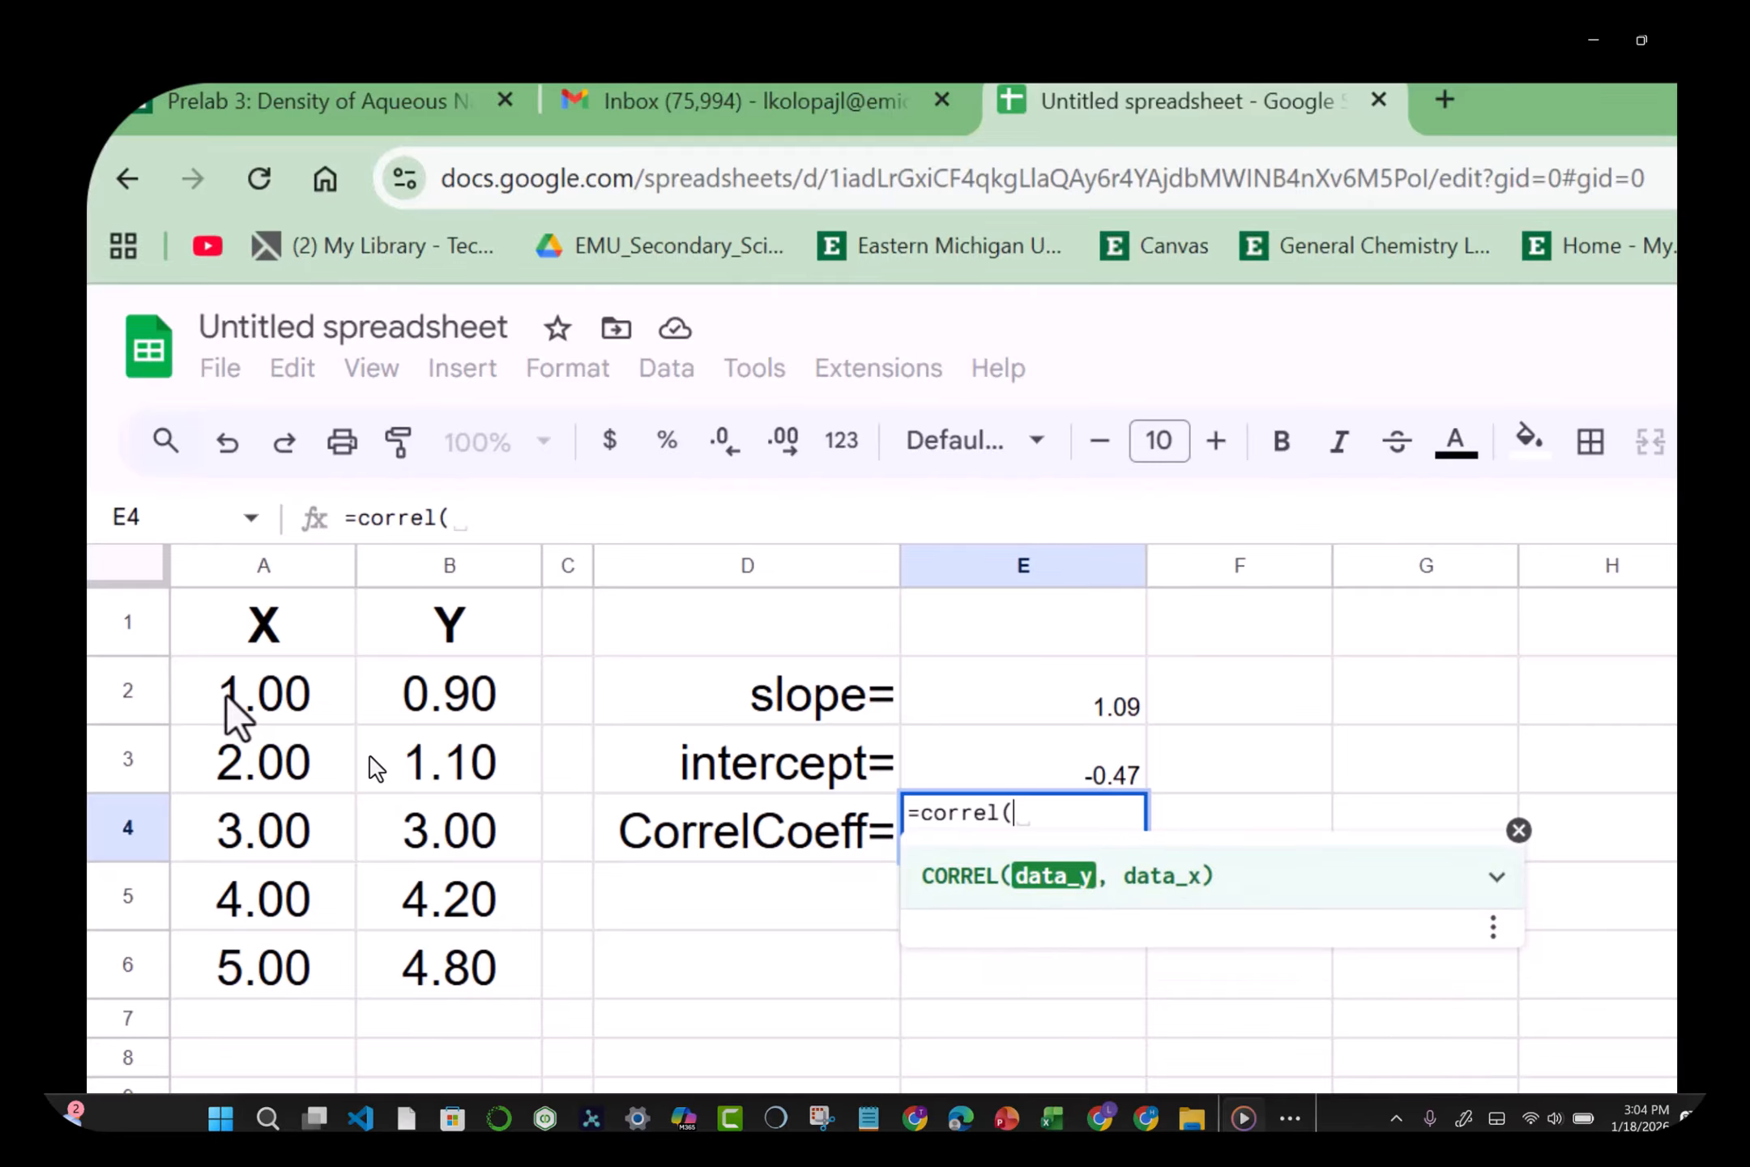
pyautogui.click(488, 710)
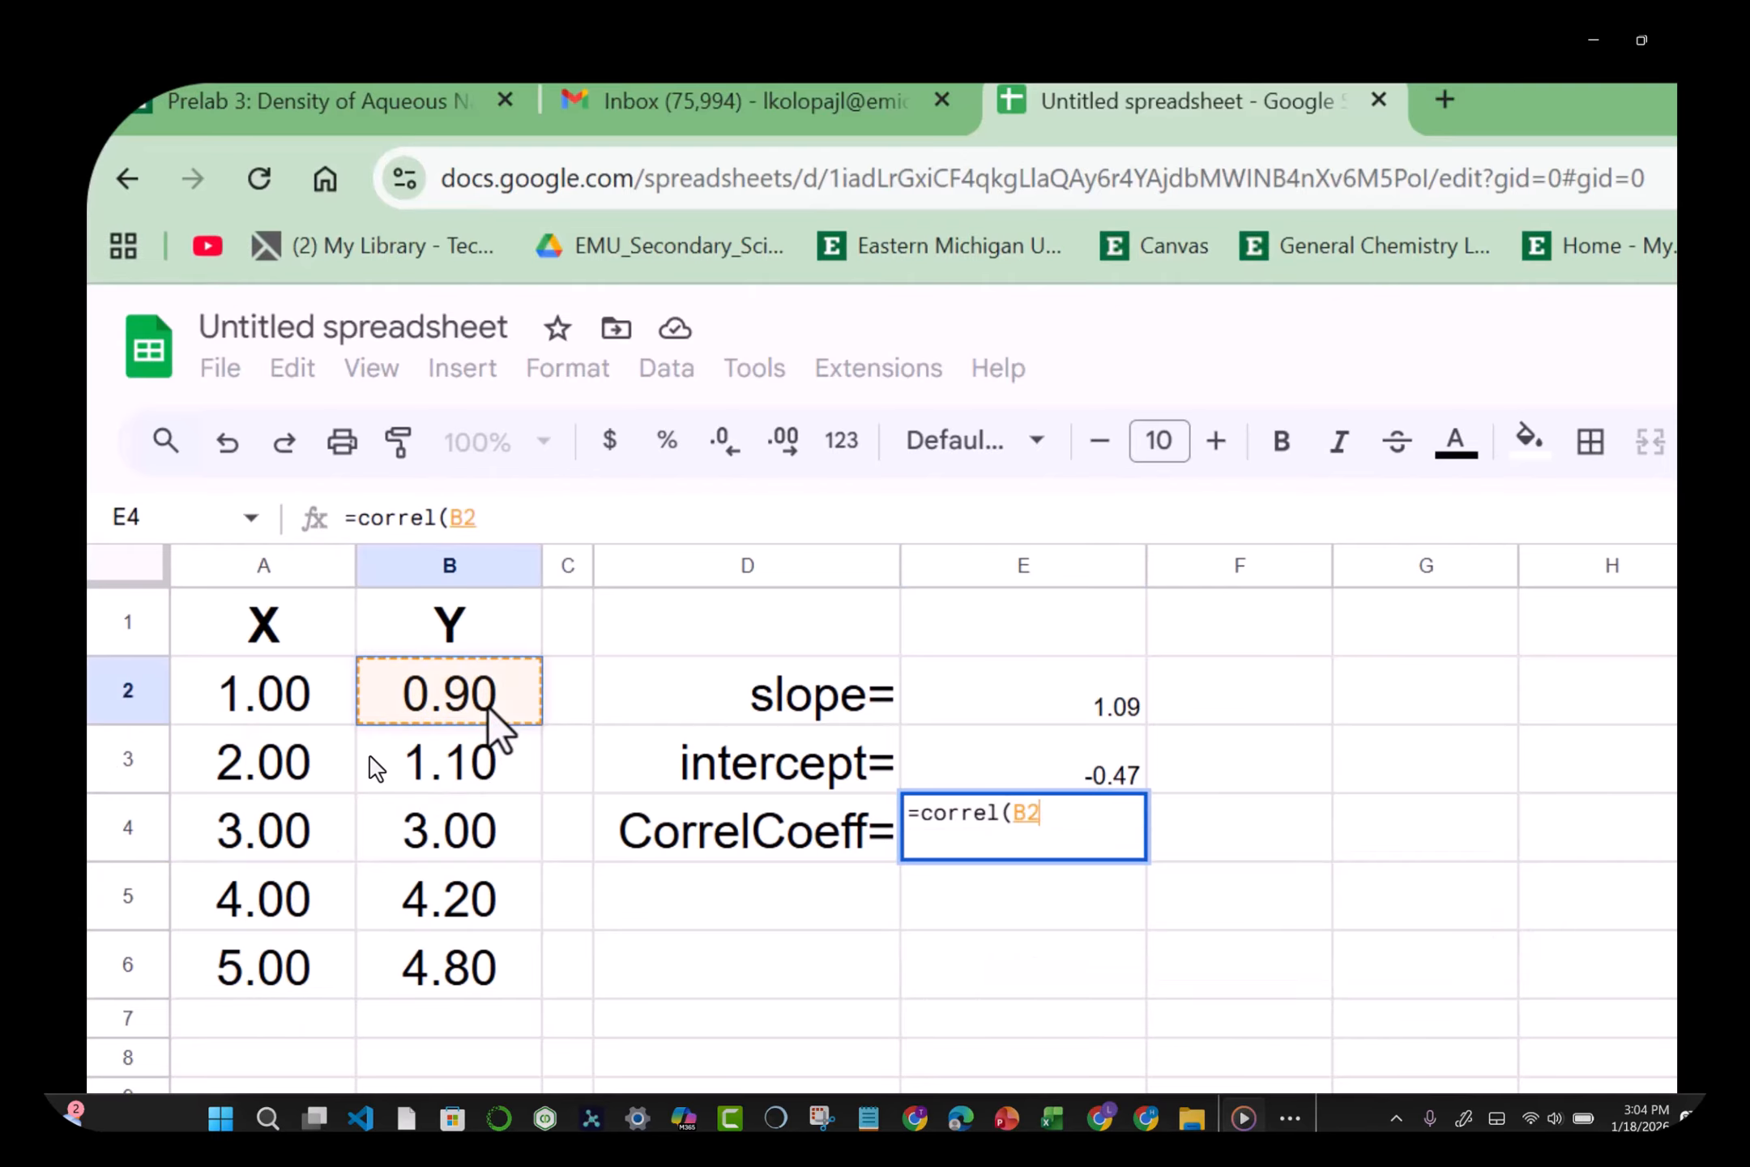
pyautogui.hotkey('shift', 'Down')
pyautogui.hotkey('shift', 'Down')
pyautogui.hotkey('shift', 'Down')
pyautogui.hotkey('shift', 'Down')
pyautogui.write(',')
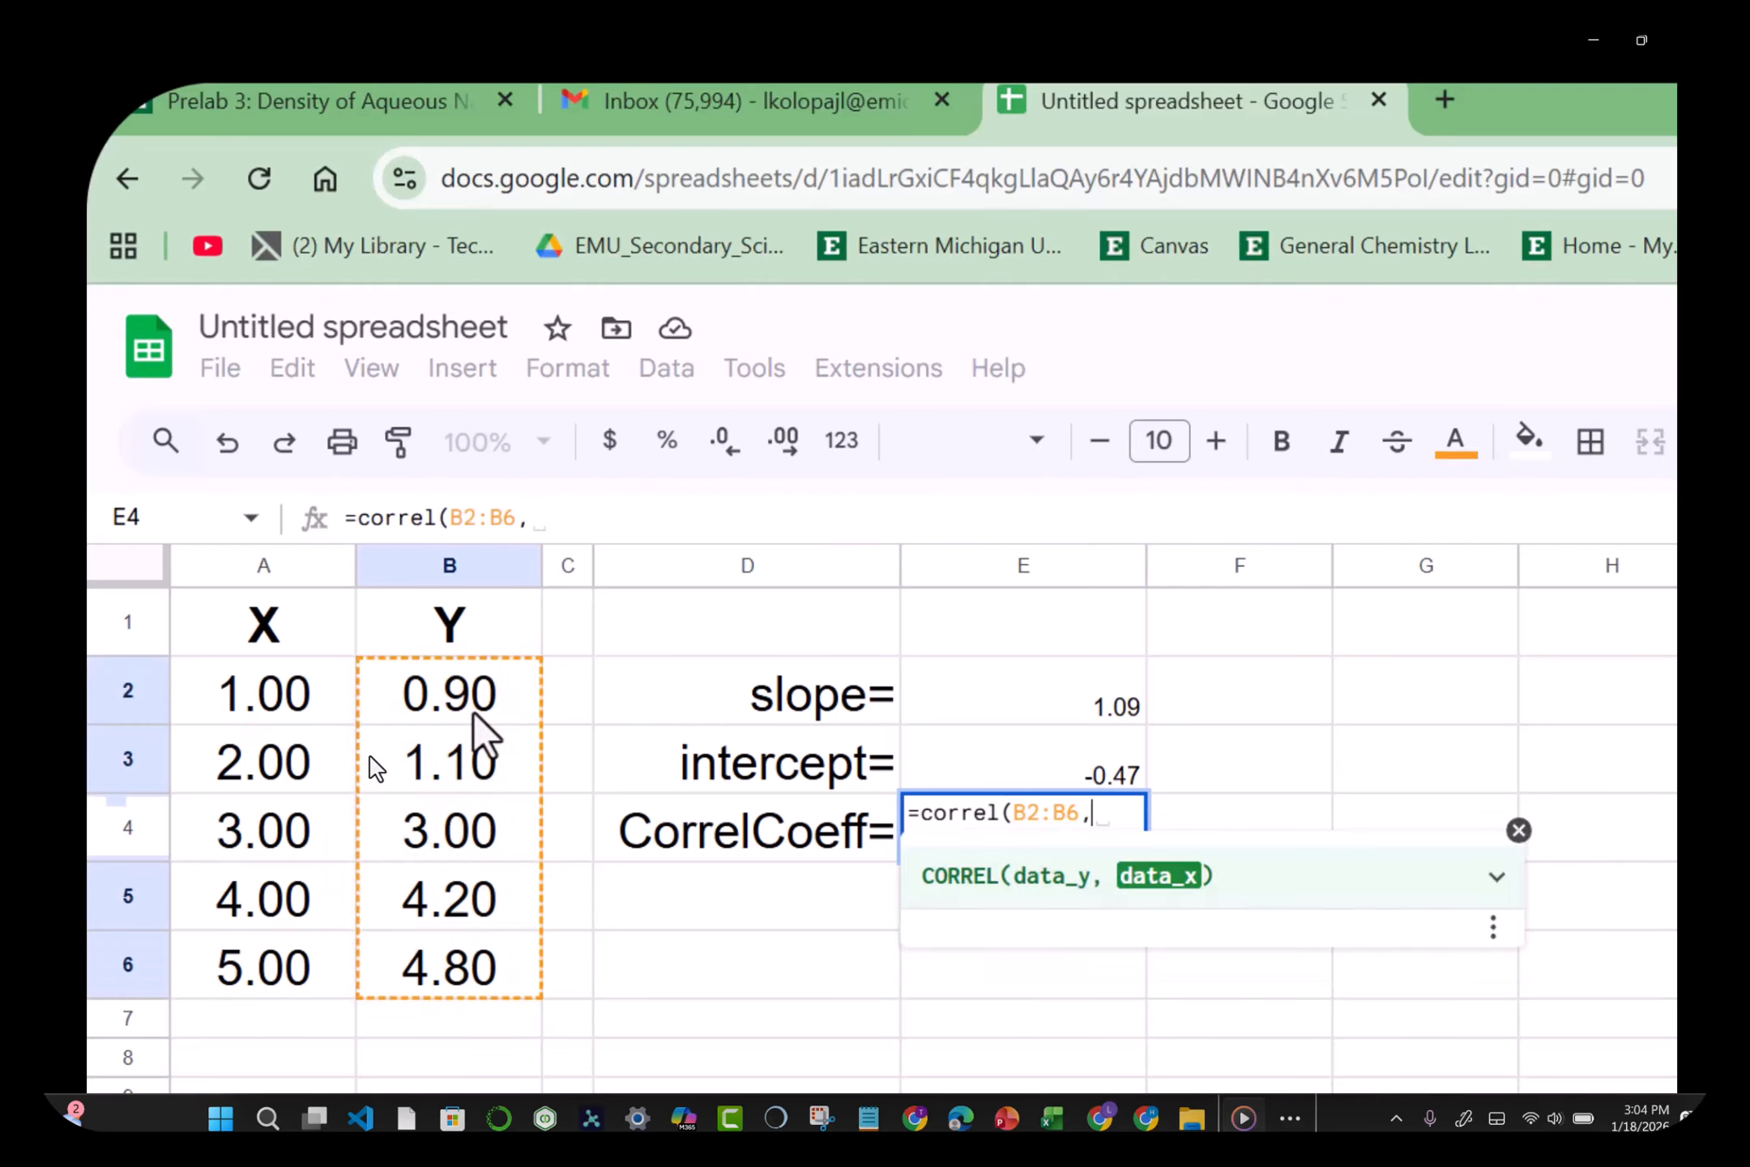
pyautogui.click(306, 698)
pyautogui.hotkey('shift', 'Down')
pyautogui.hotkey('shift', 'Down')
pyautogui.hotkey('shift', 'Down')
pyautogui.hotkey('shift', 'Down')
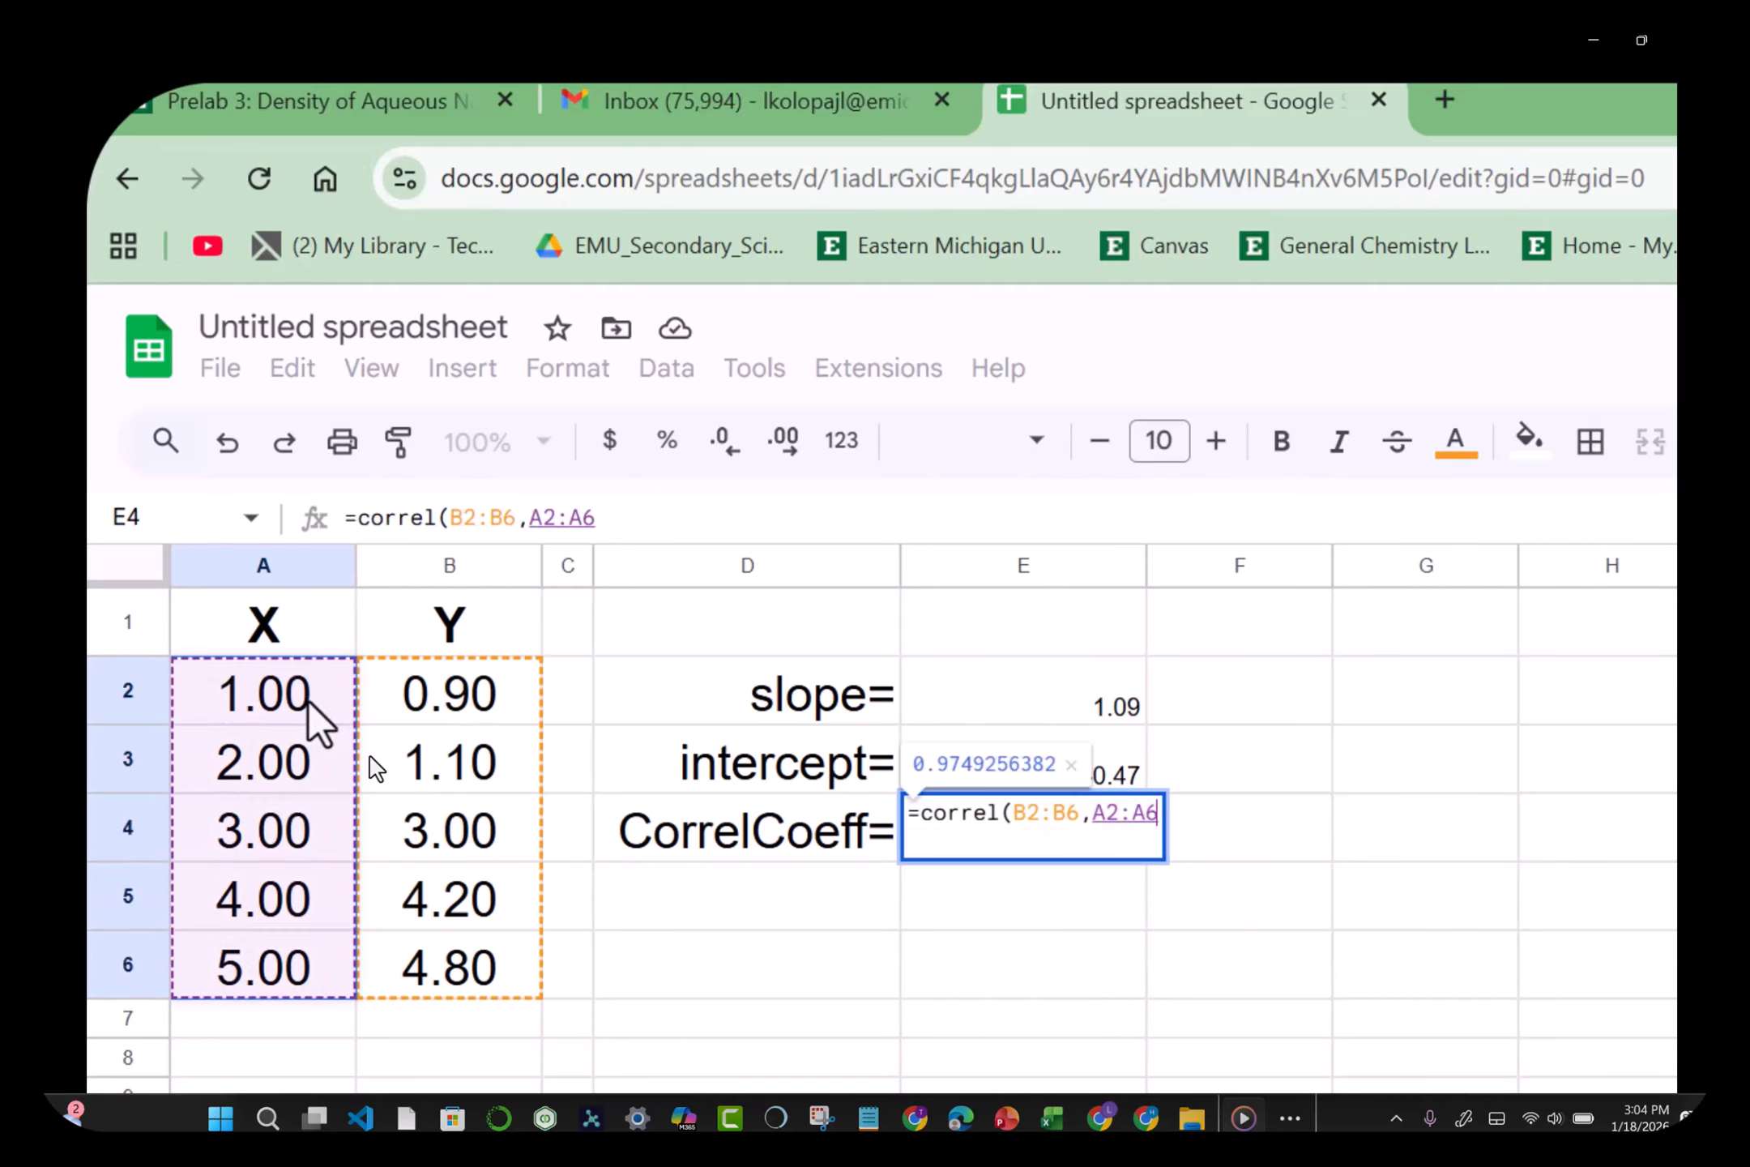
pyautogui.write(')')
pyautogui.press('Return')
pyautogui.press('Up')
pyautogui.press('Up')
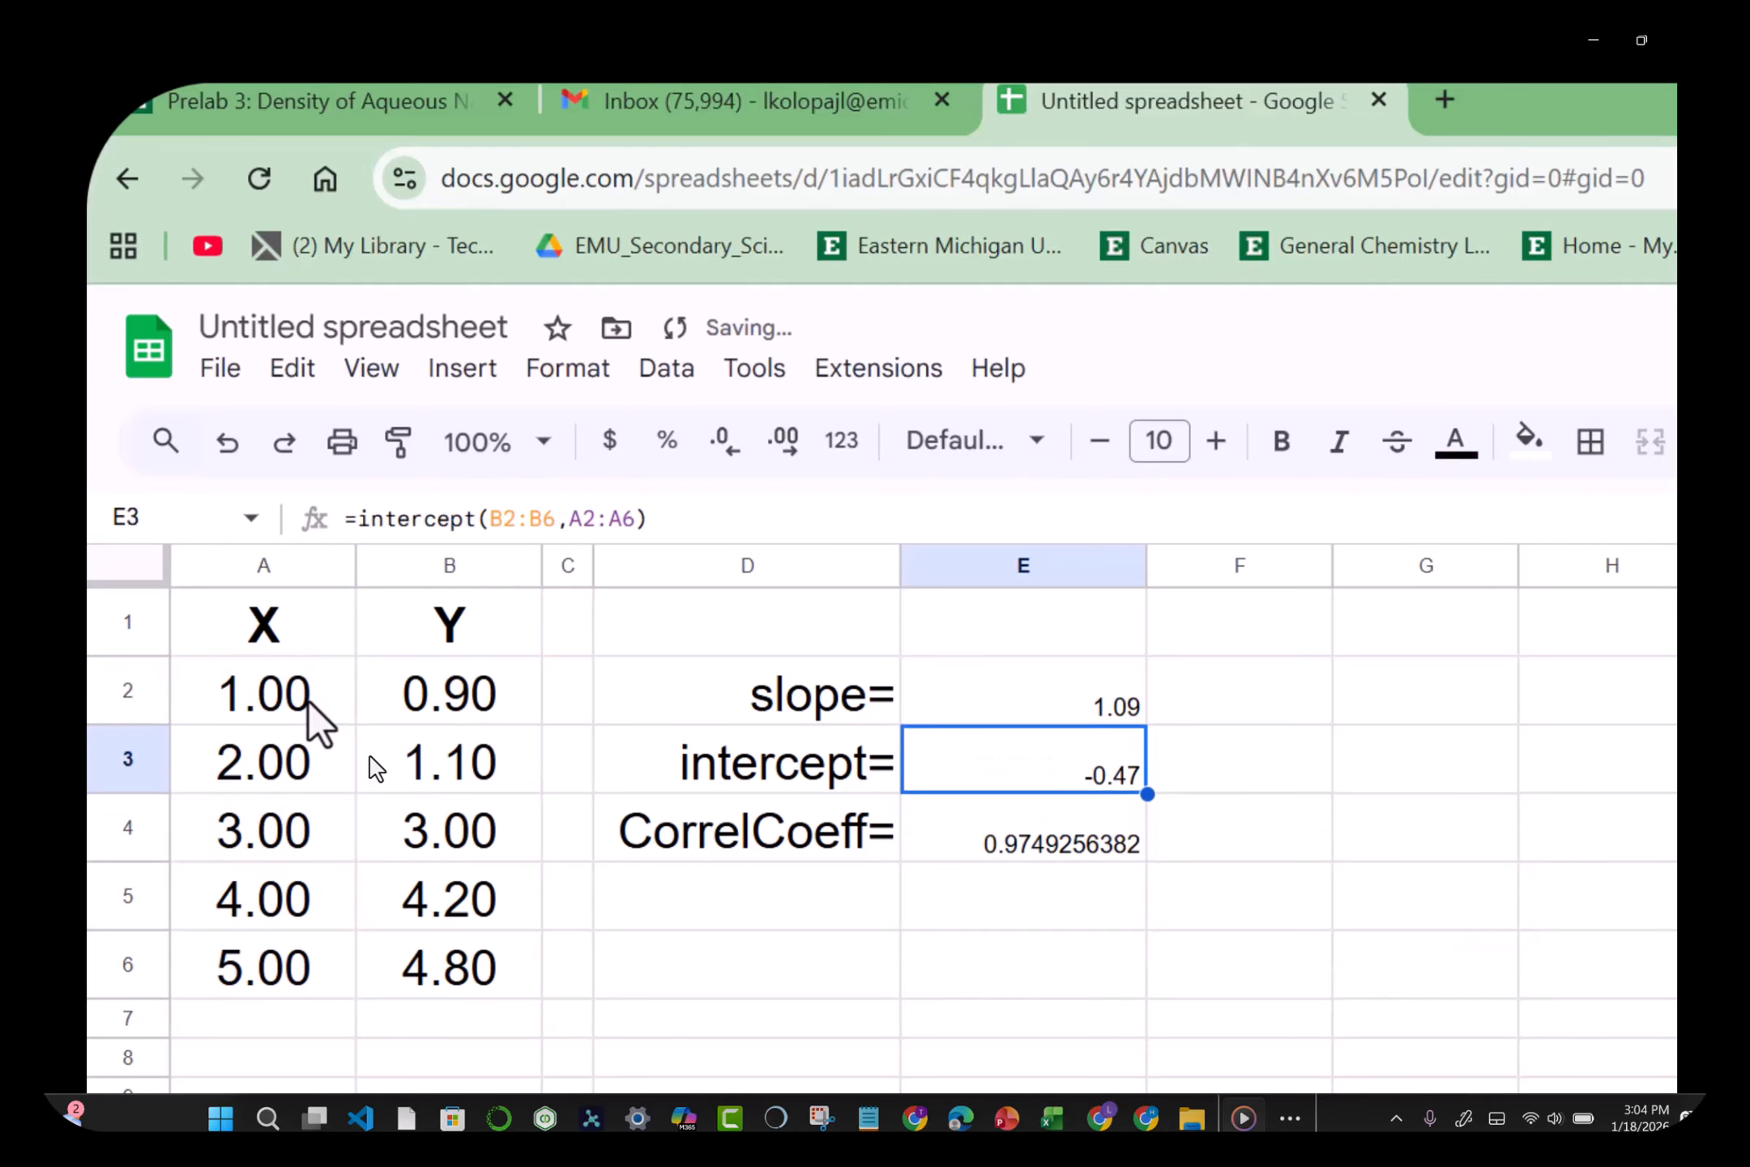
pyautogui.press('Up')
pyautogui.hotkey('shift', 'Down')
pyautogui.hotkey('shift', 'Down')
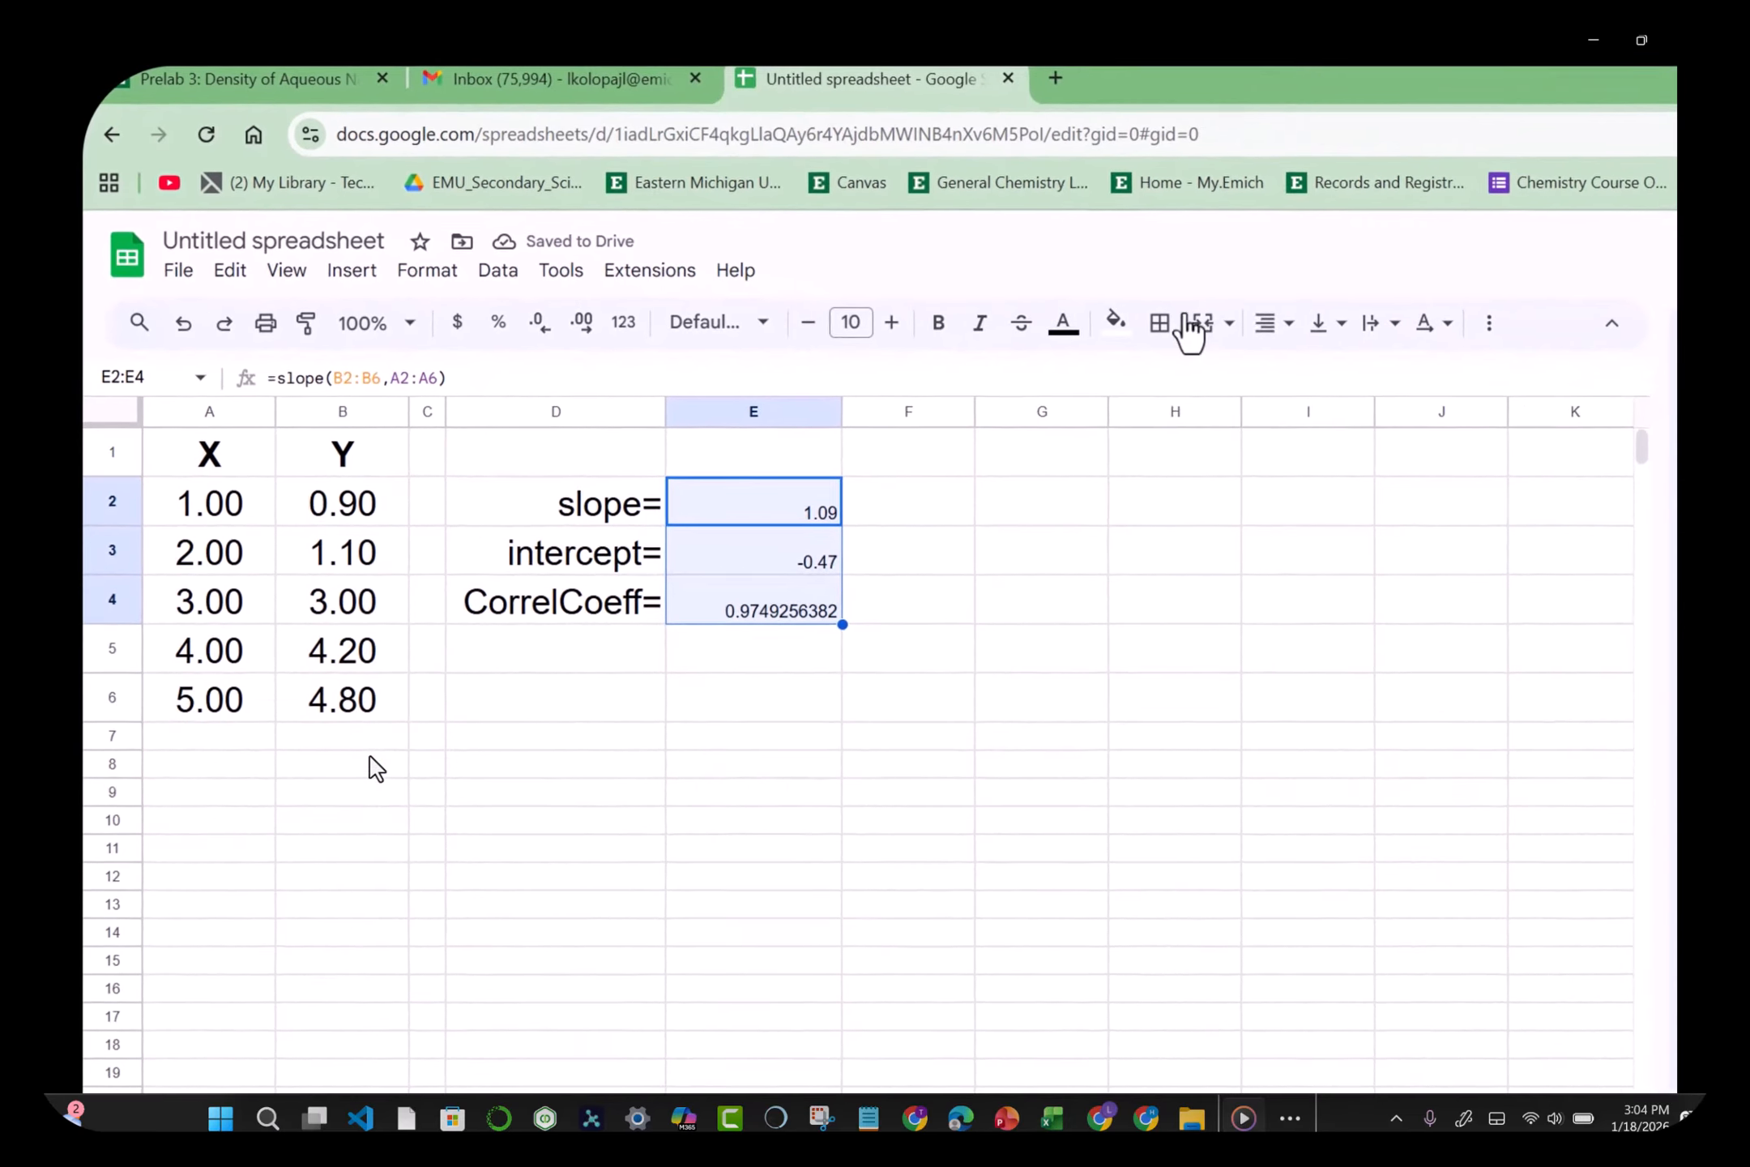
# Step: Left-align the results at font size 20 and widen column E to fit
pyautogui.click(1269, 324)
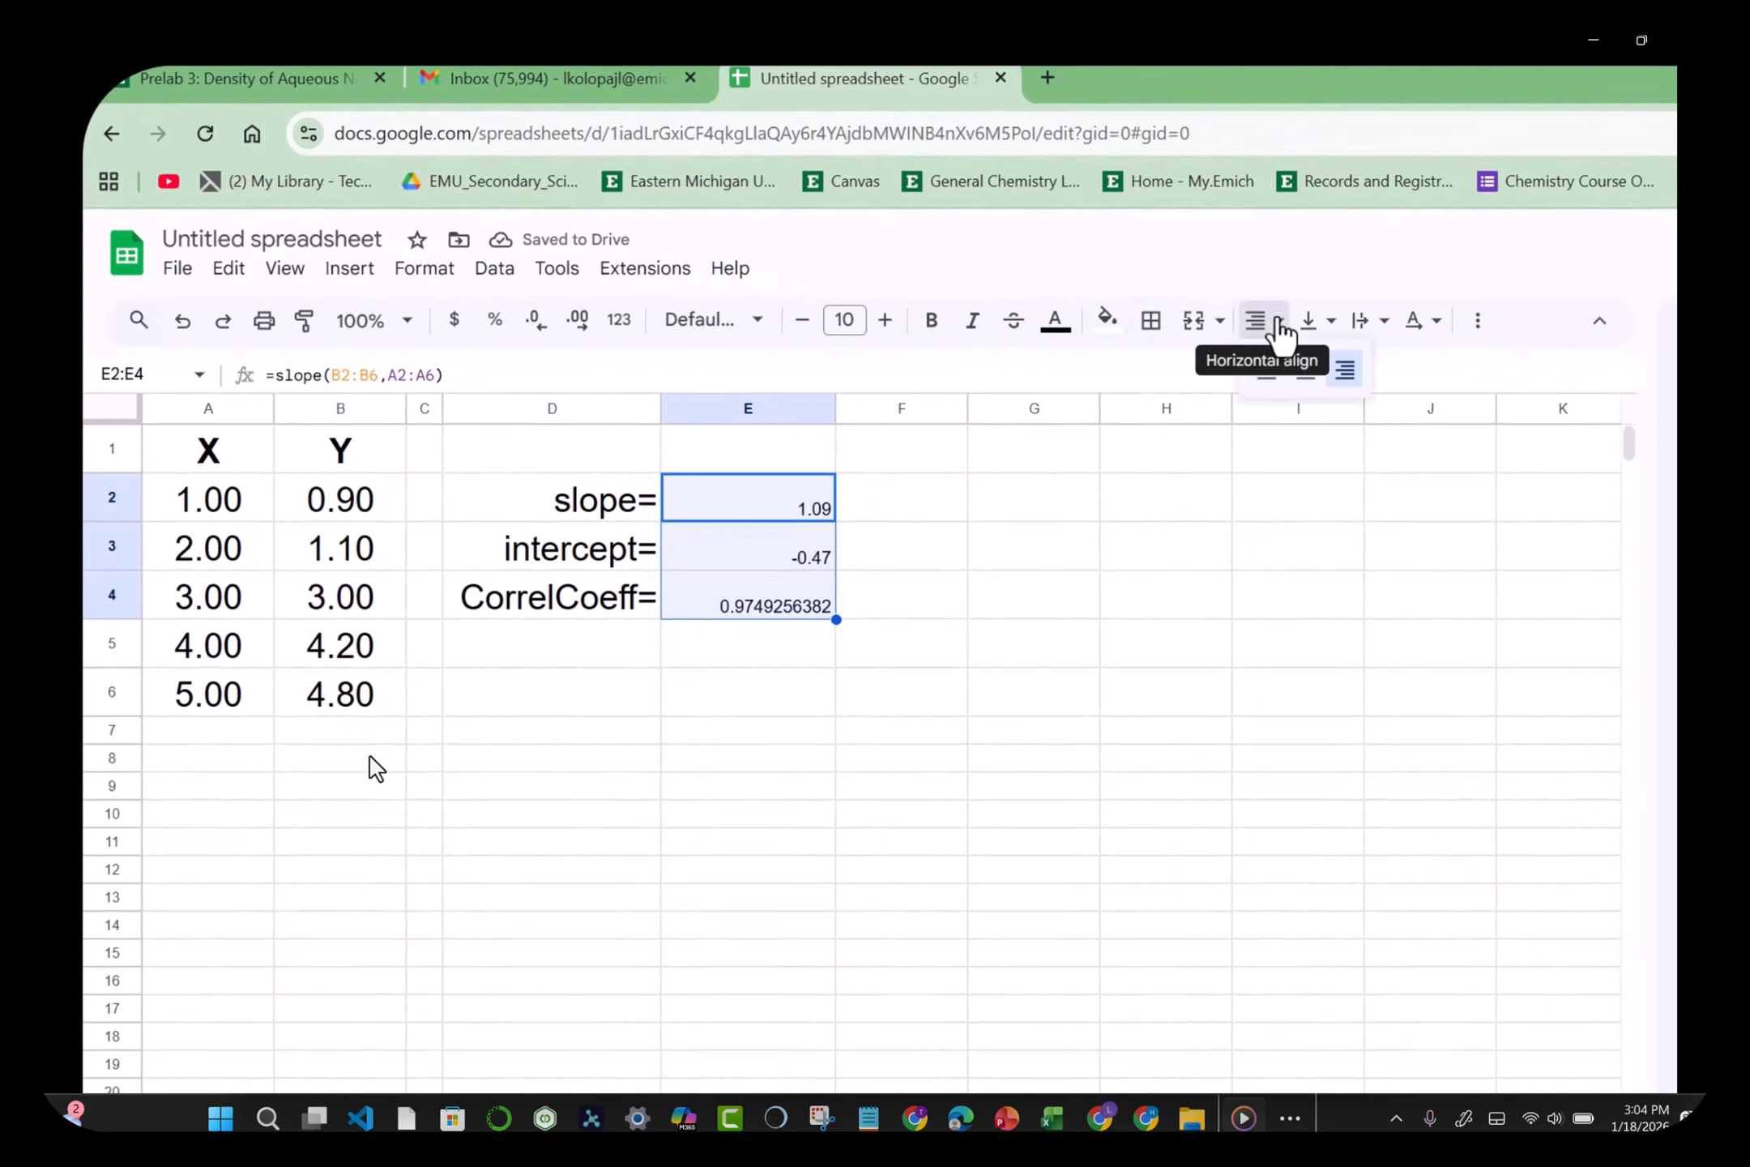
pyautogui.click(1266, 381)
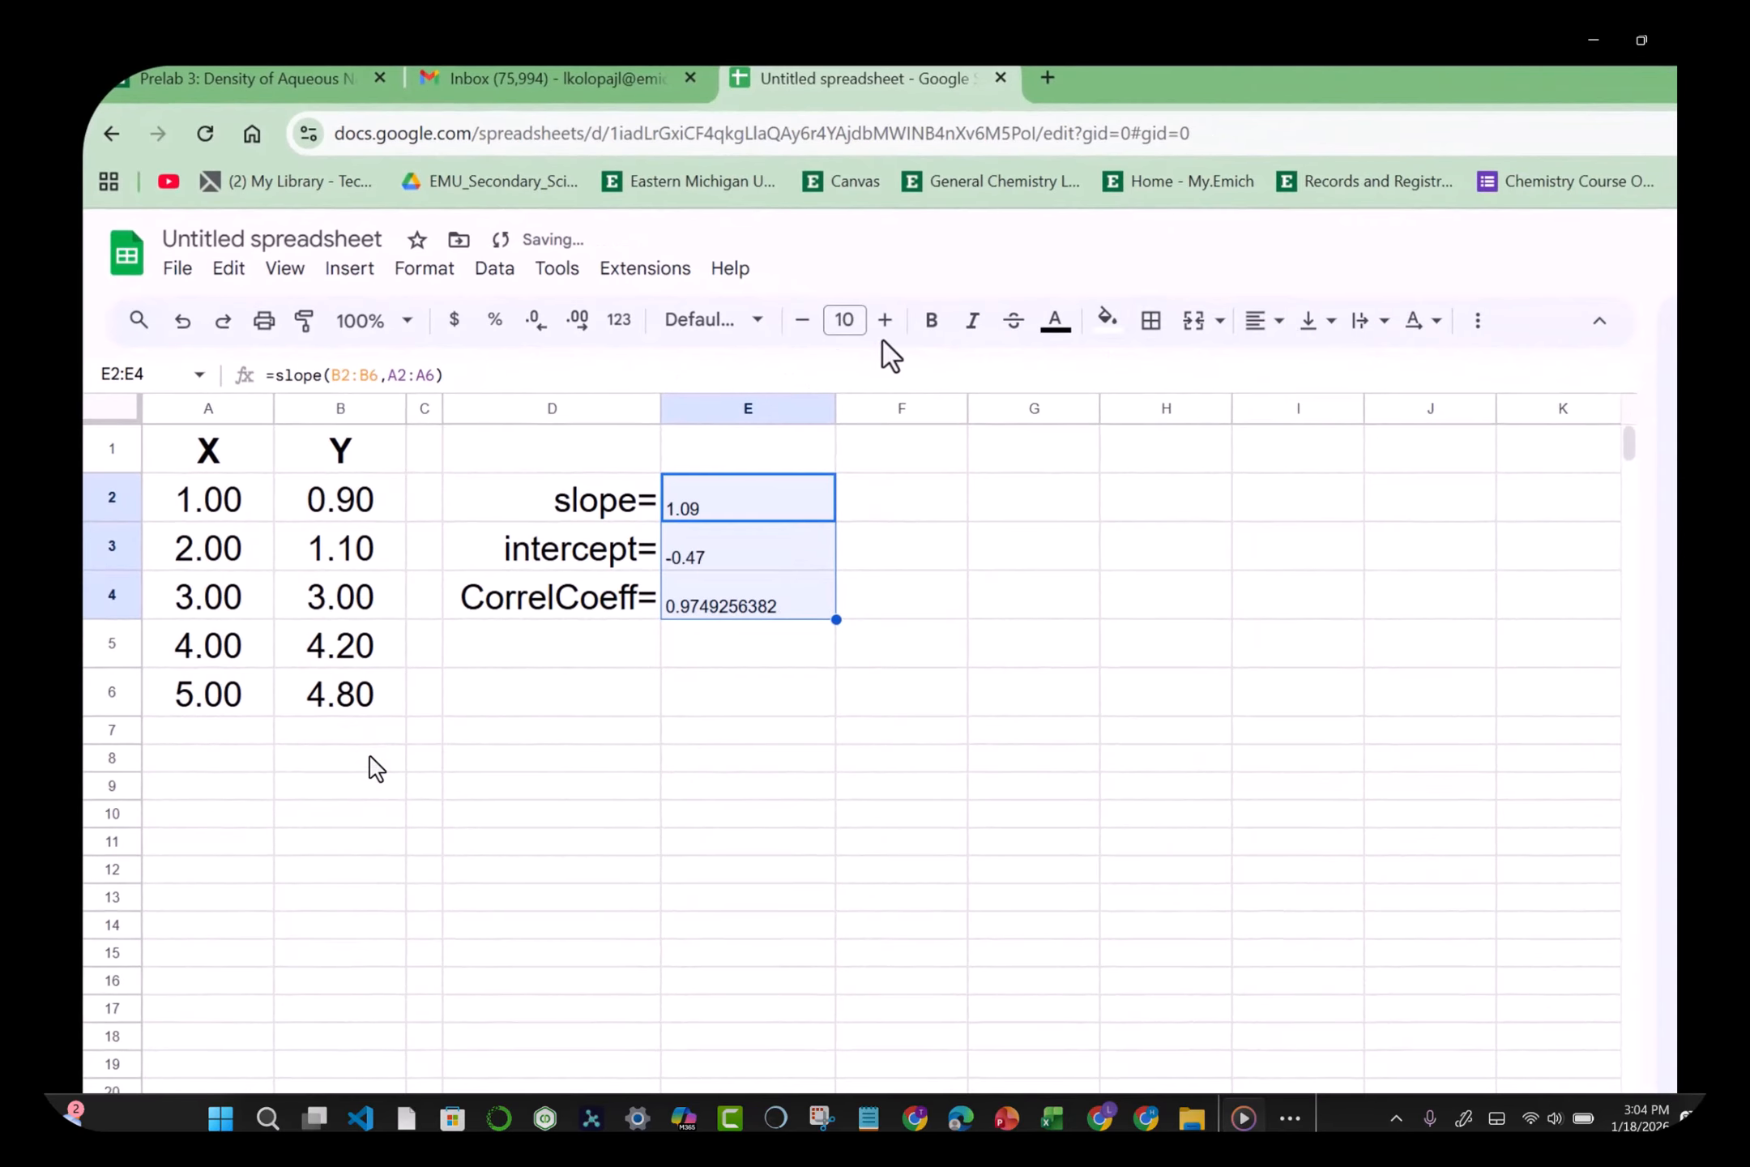
pyautogui.click(845, 320)
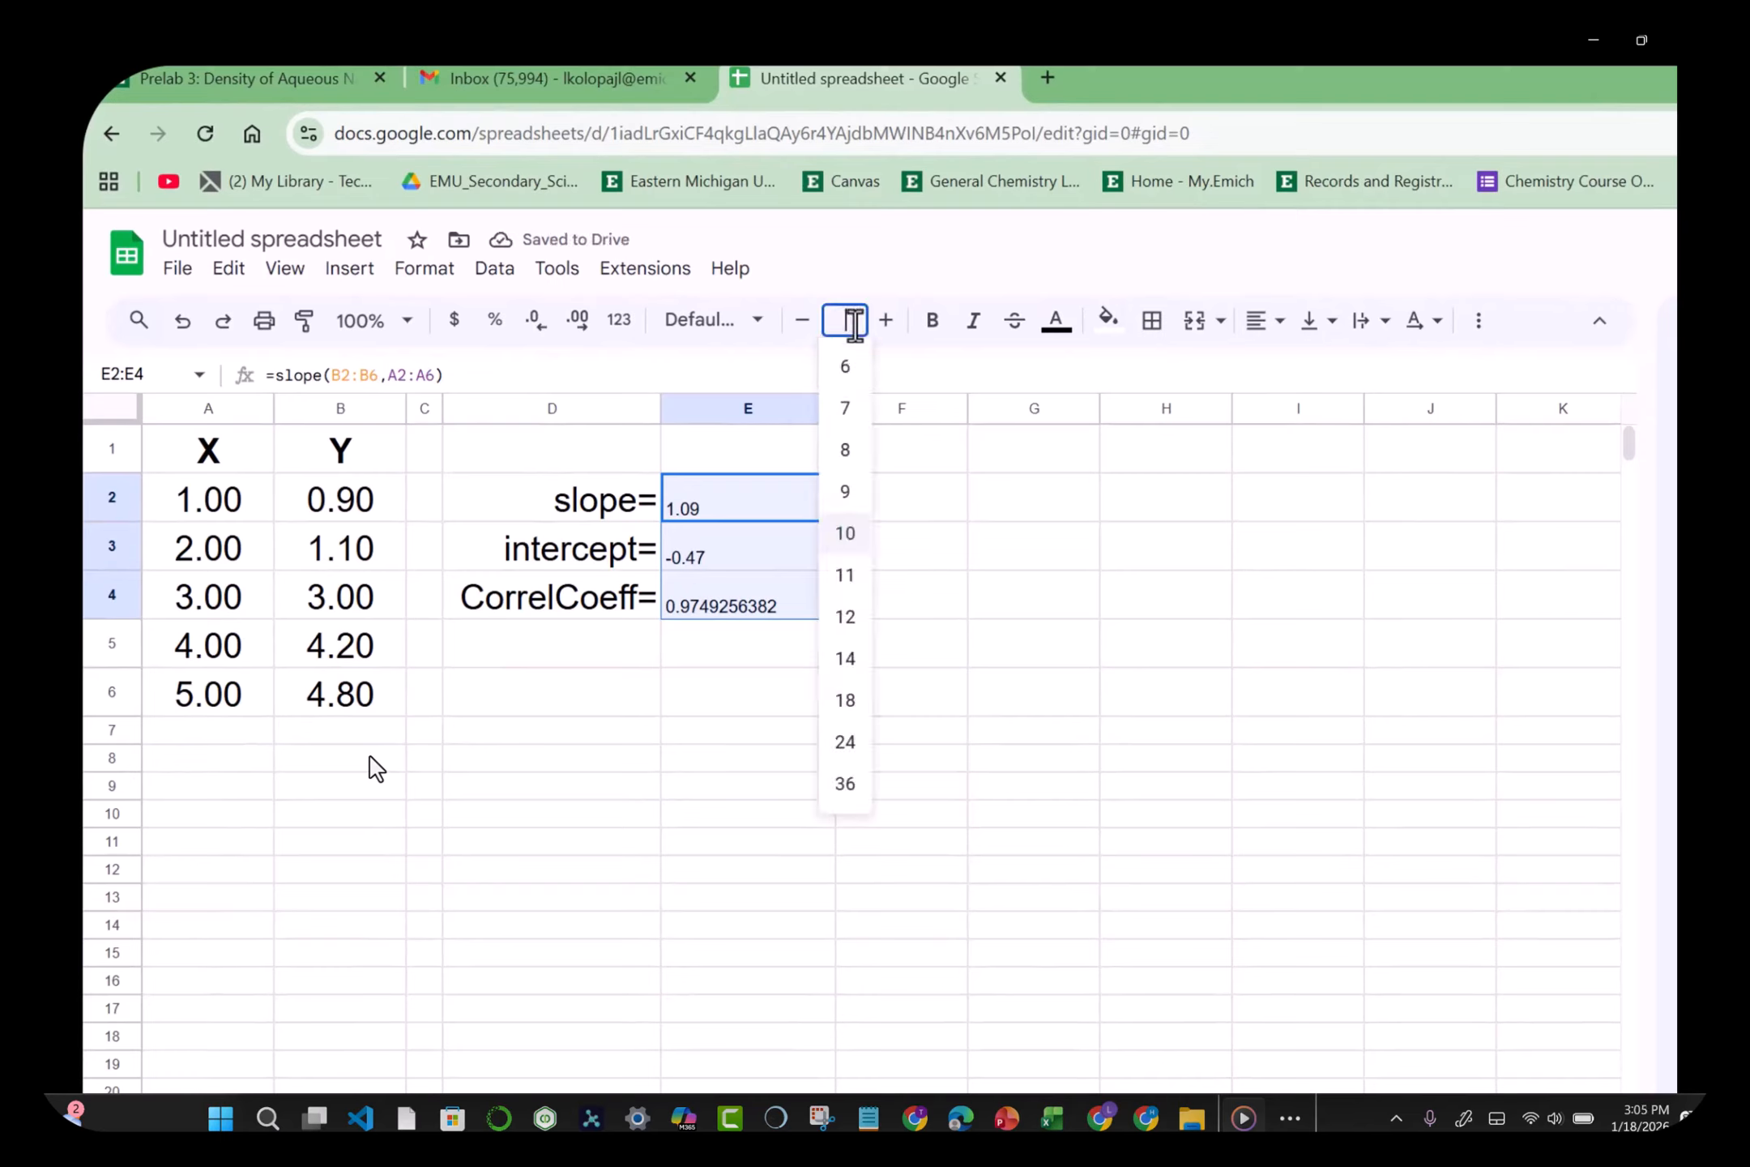
pyautogui.press('Return')
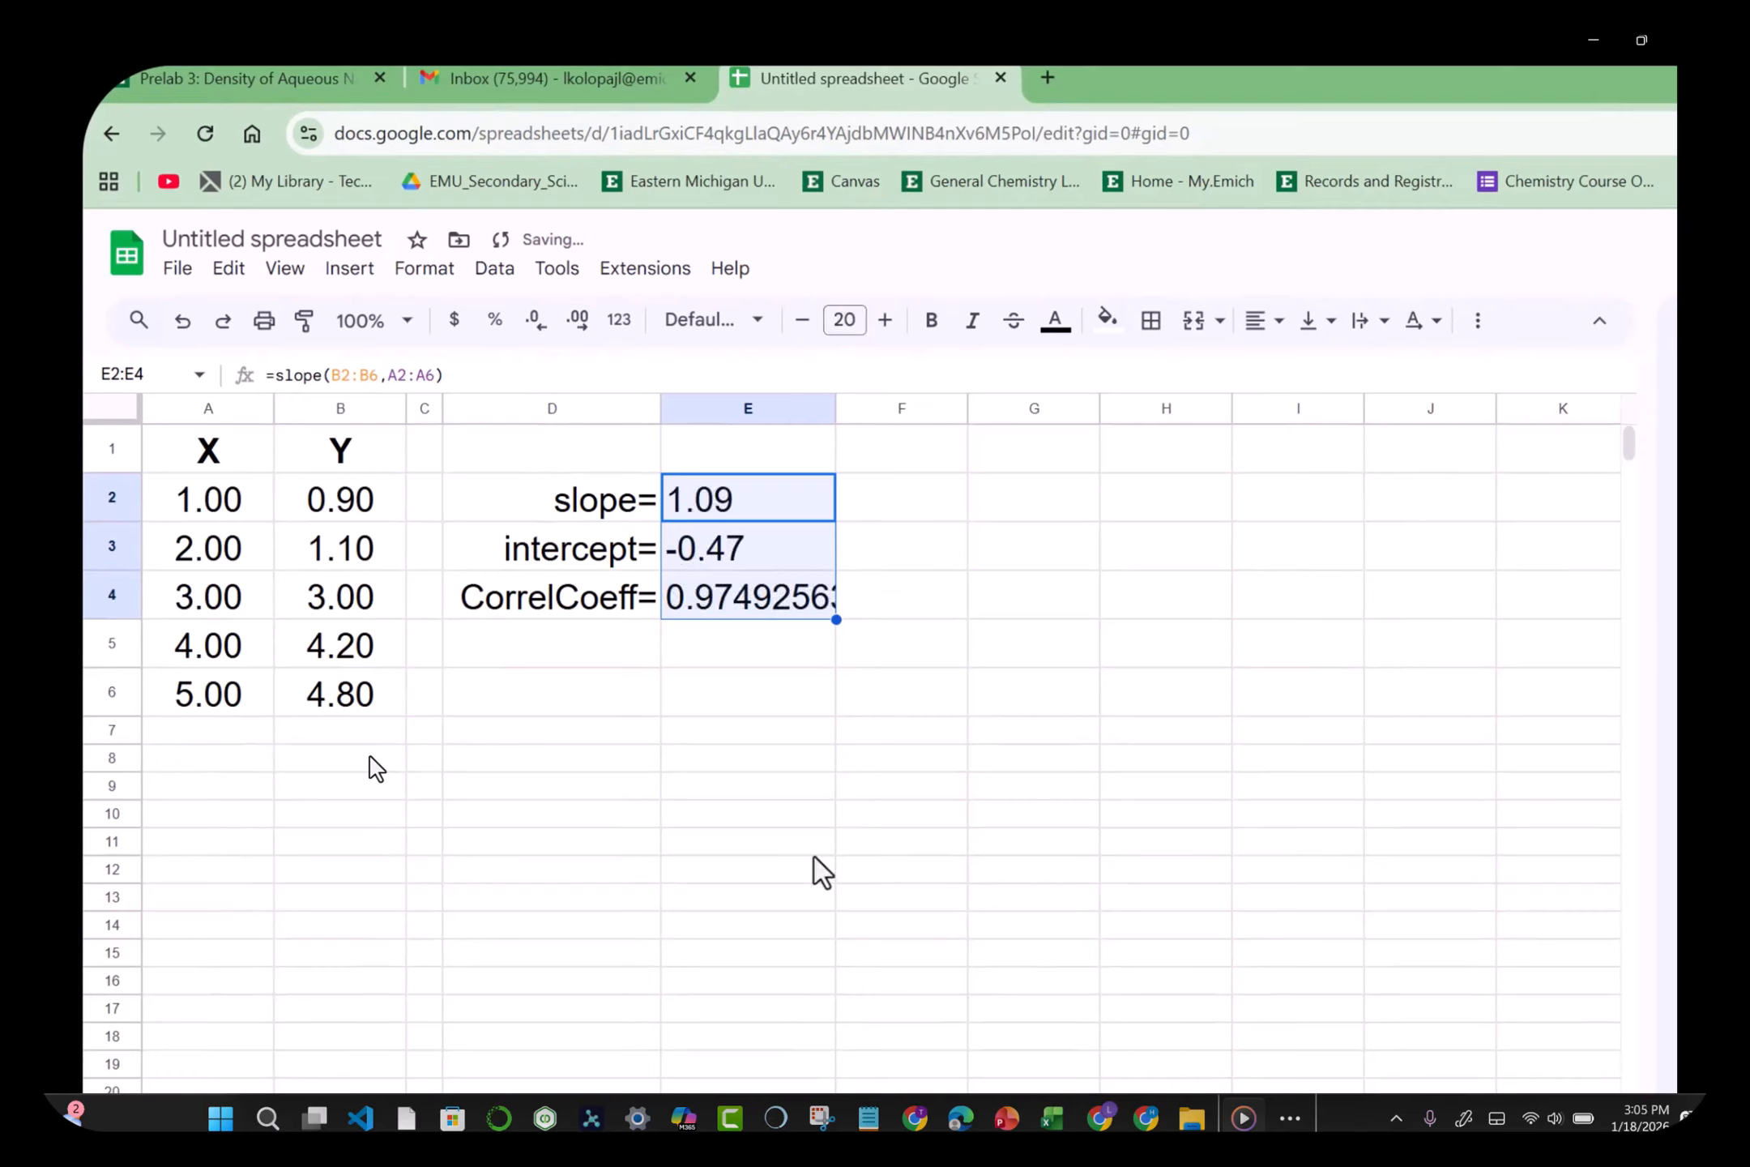
pyautogui.click(942, 874)
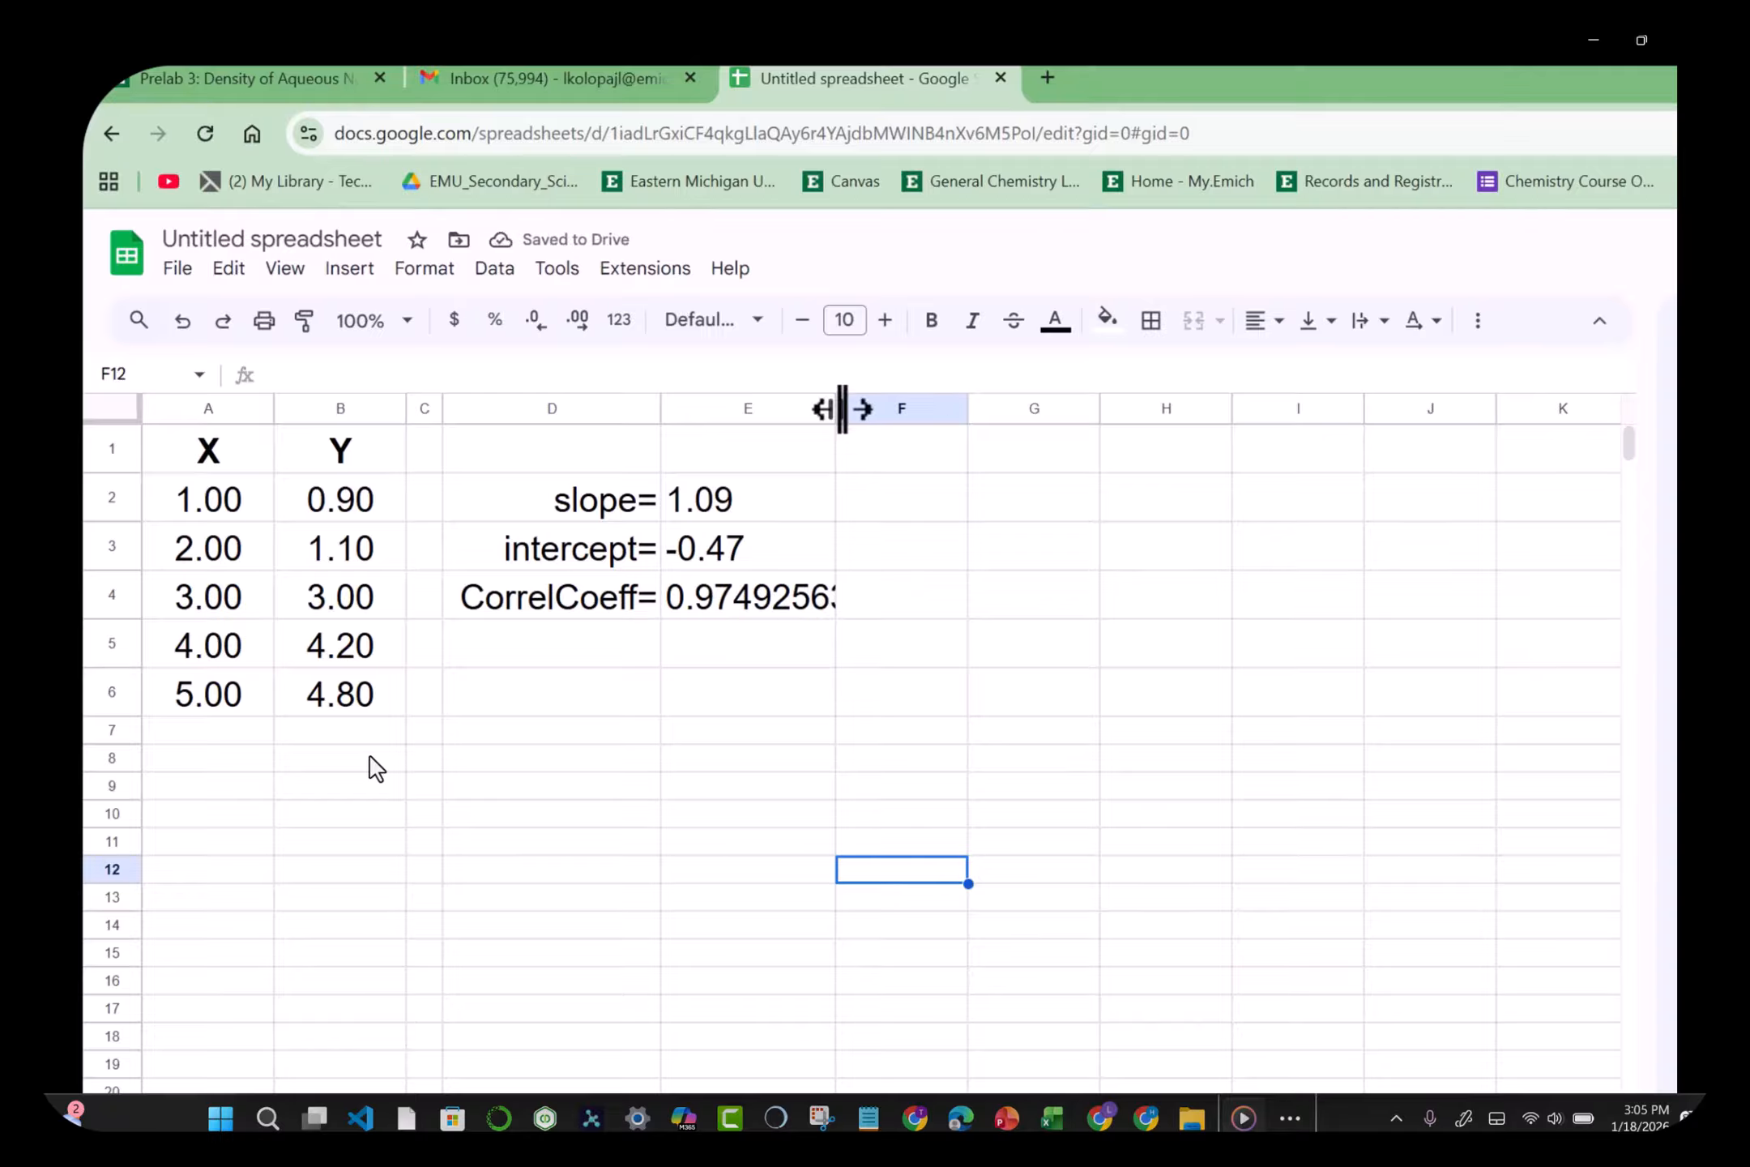
pyautogui.moveTo(835, 408); pyautogui.dragTo(879, 407)
# Step: Apply the custom 0.00 number format to E2:E4
pyautogui.click(798, 504)
pyautogui.hotkey('shift', 'Down')
pyautogui.hotkey('shift', 'Down')
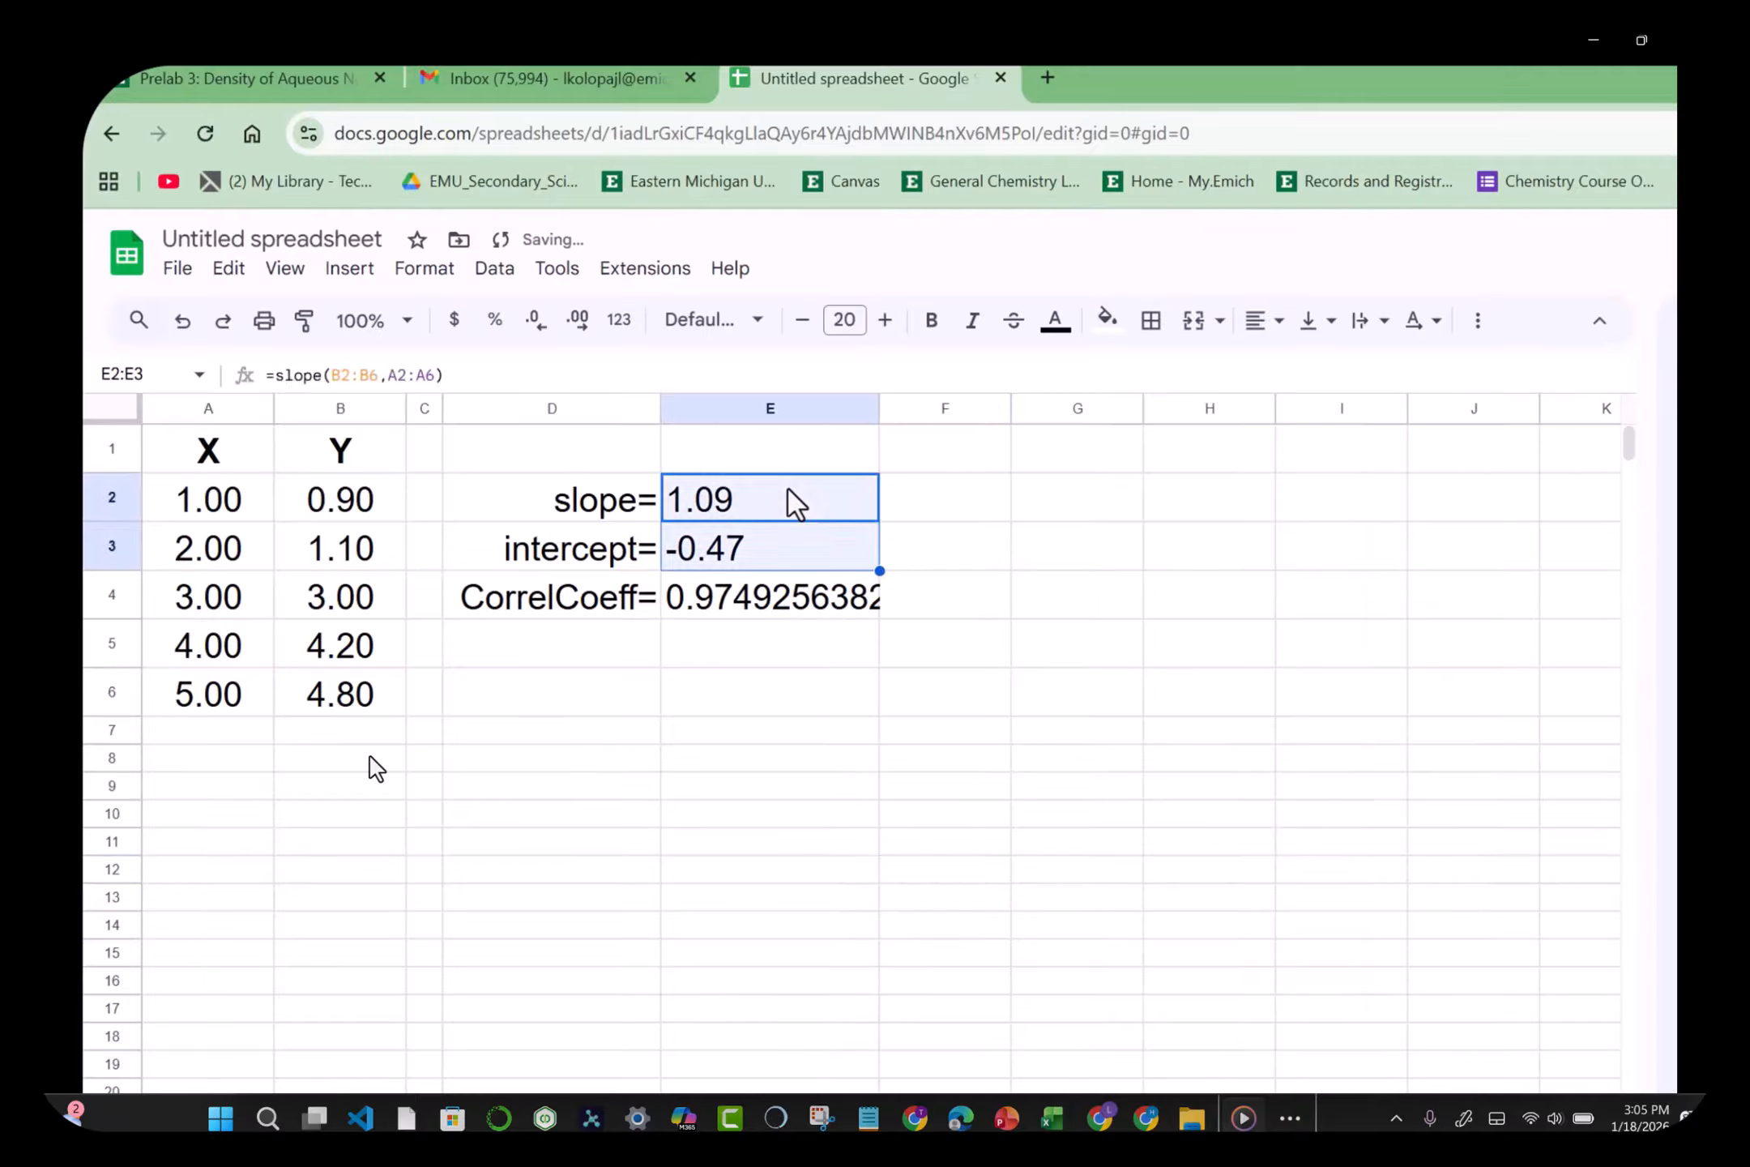
pyautogui.click(406, 274)
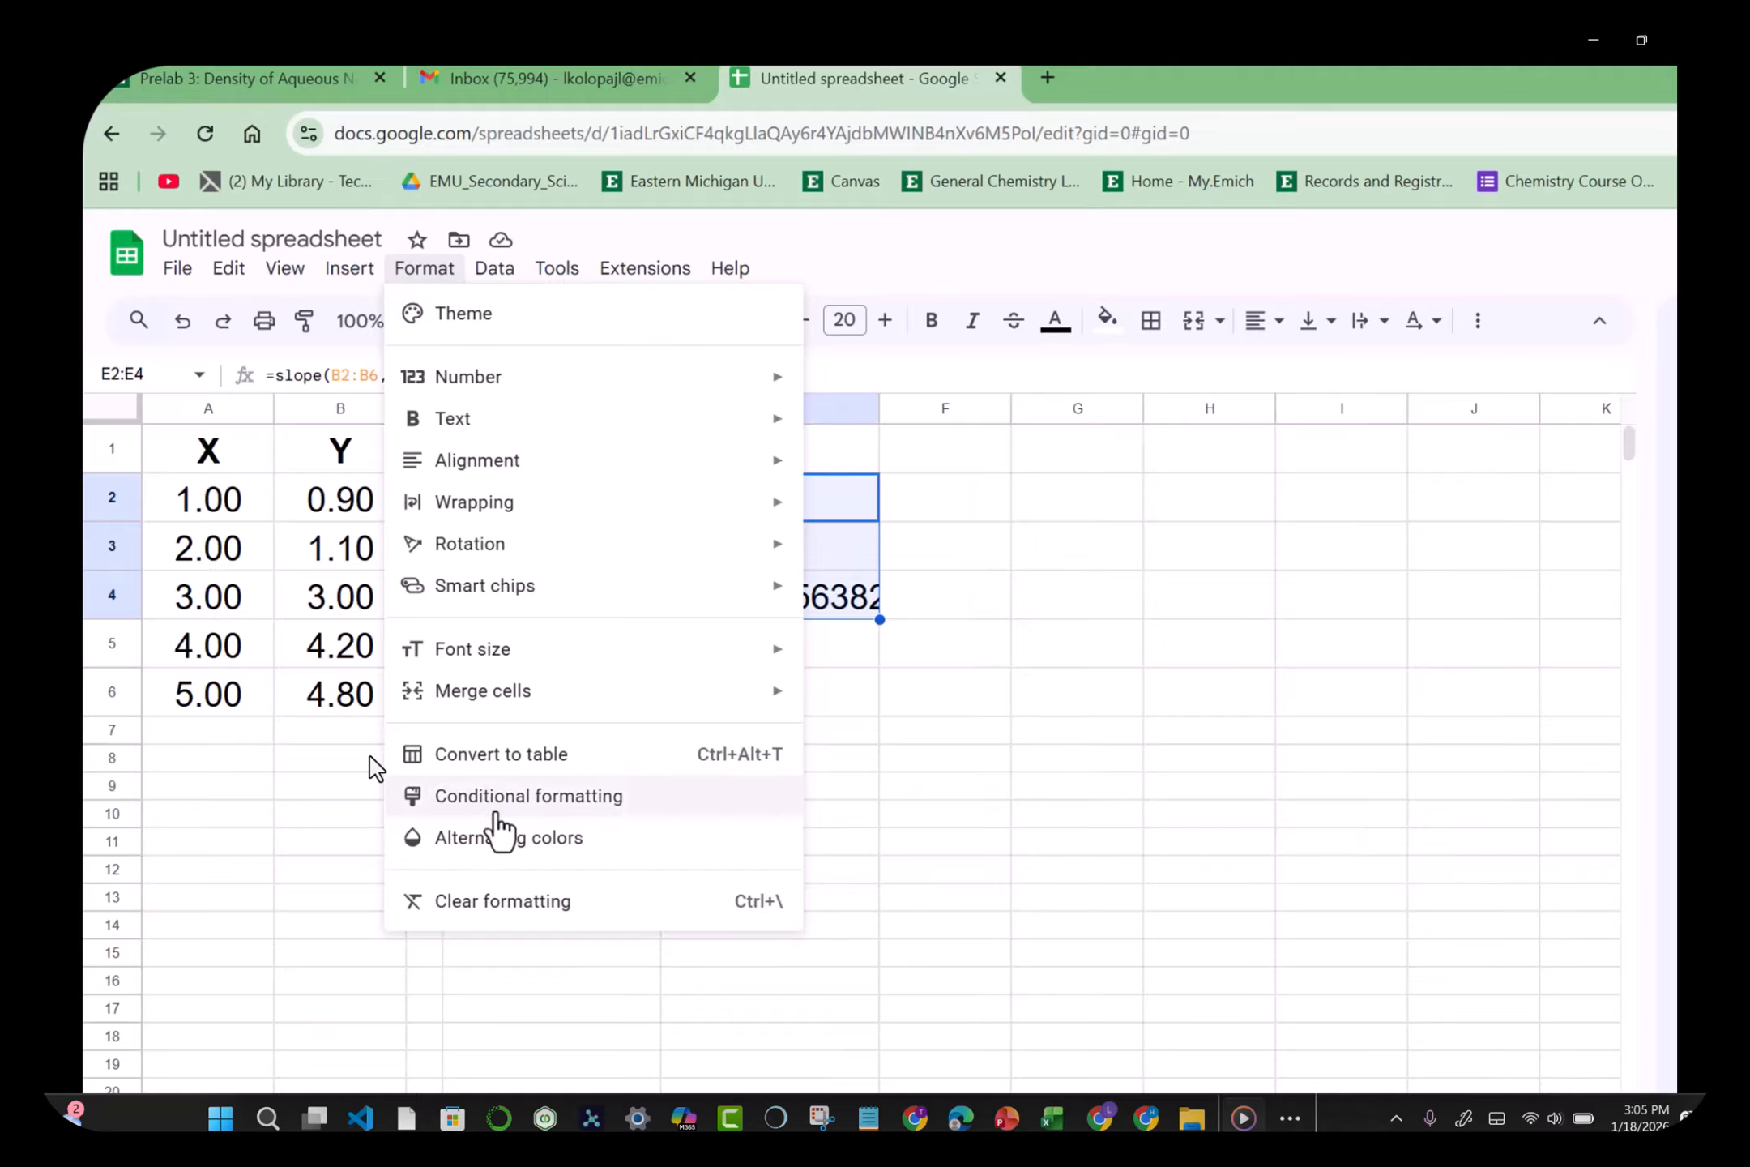
pyautogui.moveTo(543, 378)
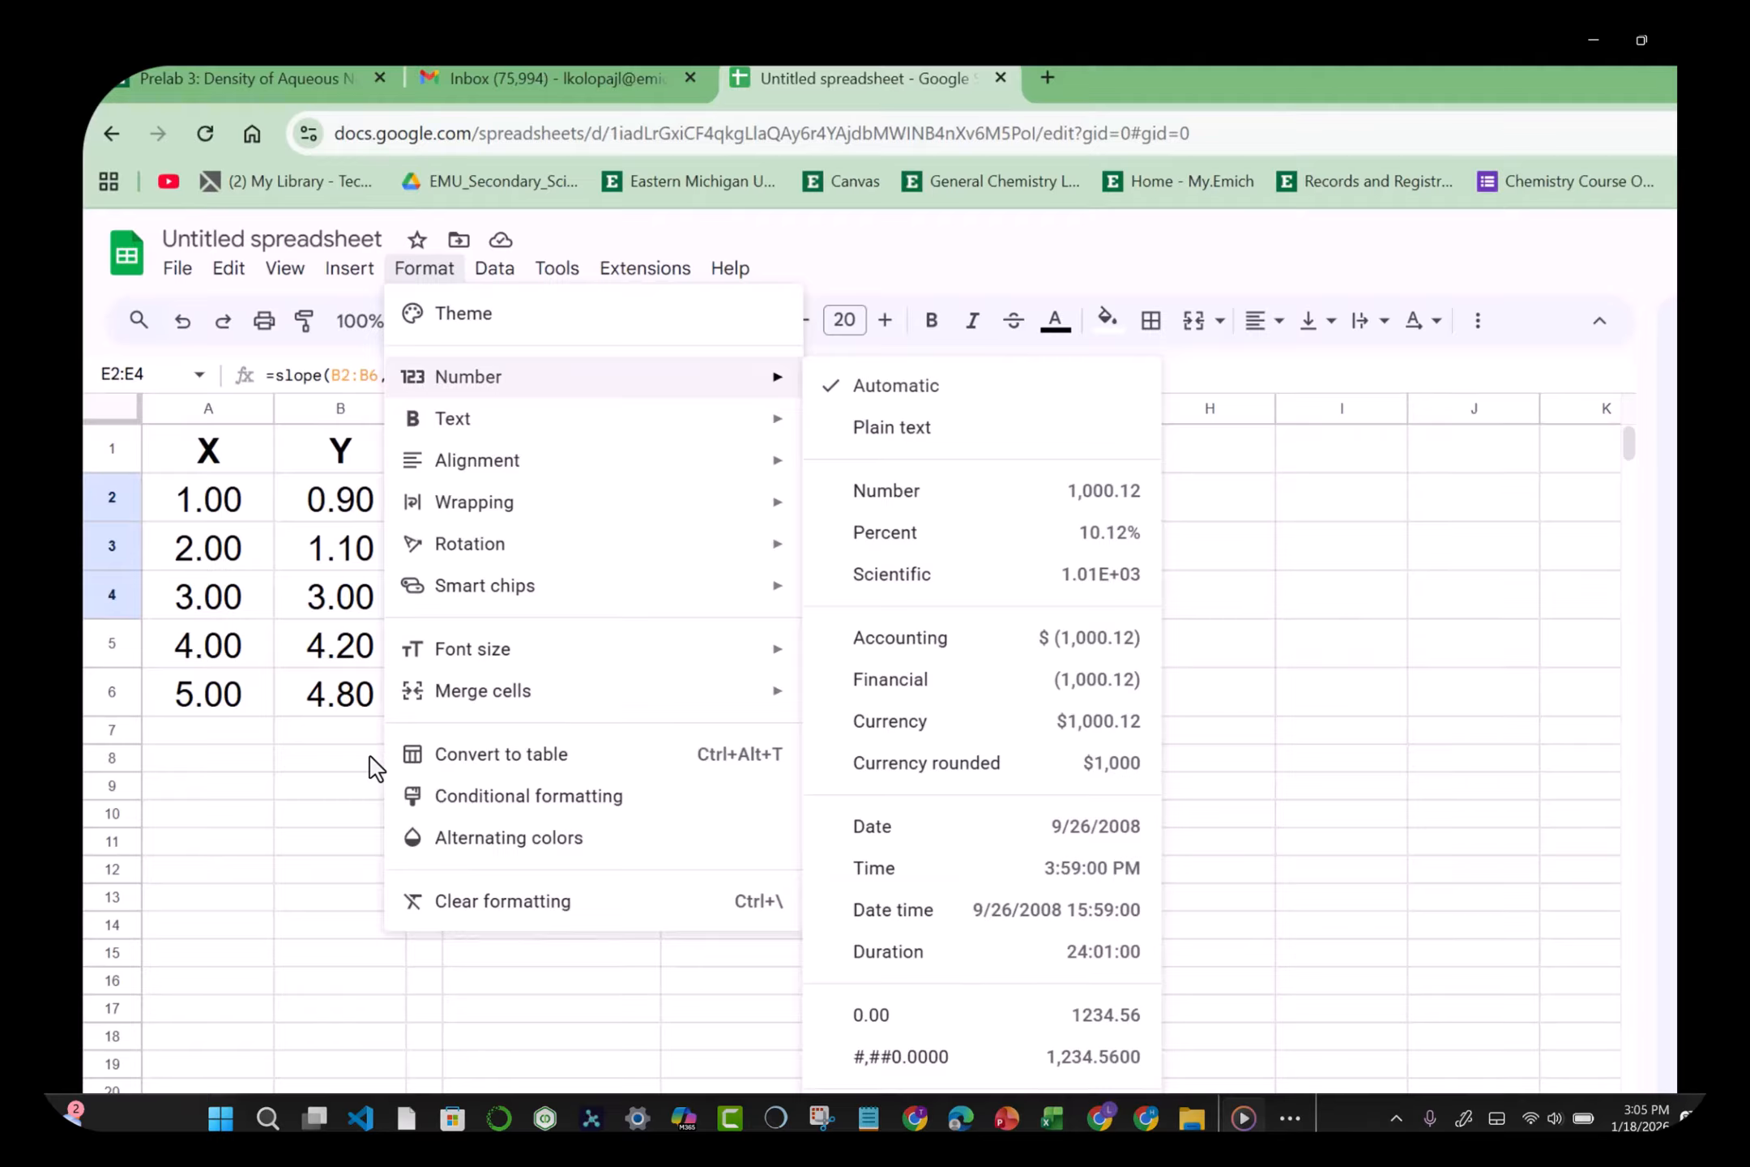
pyautogui.click(940, 1162)
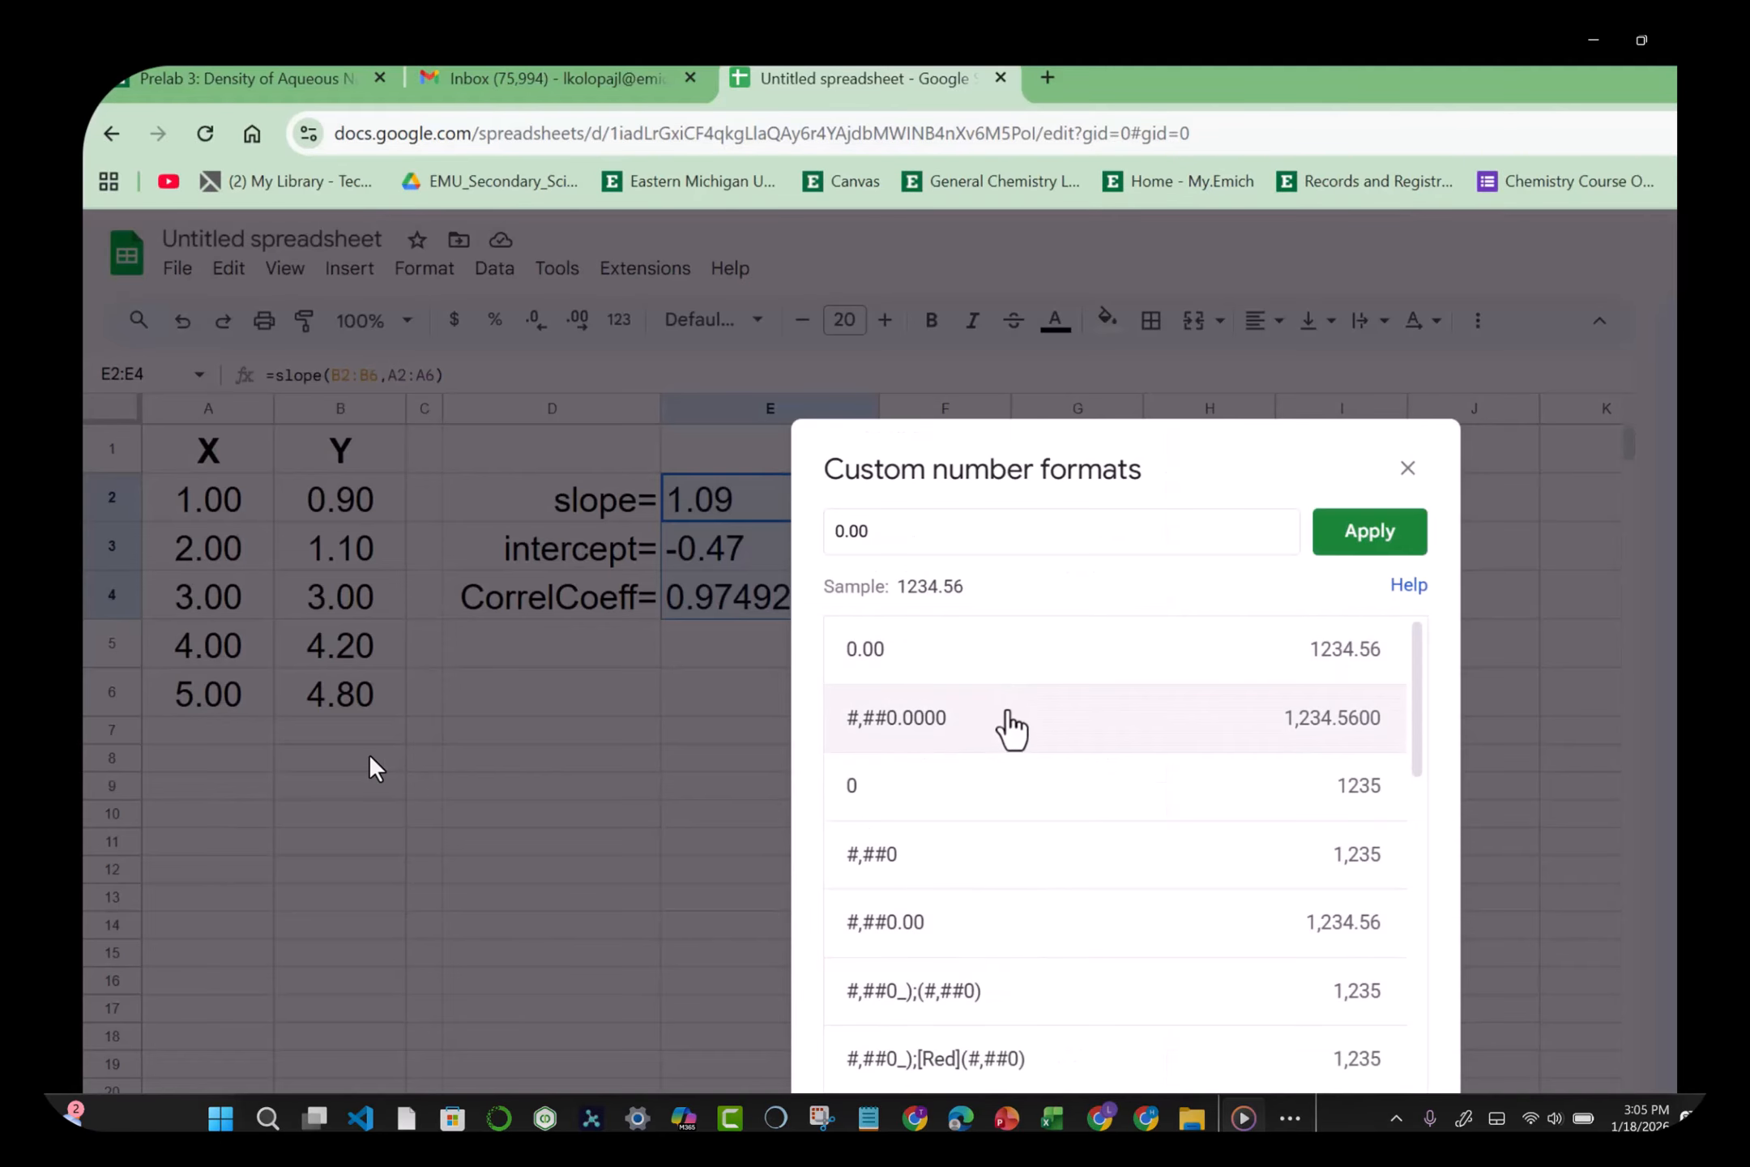
pyautogui.doubleClick(987, 660)
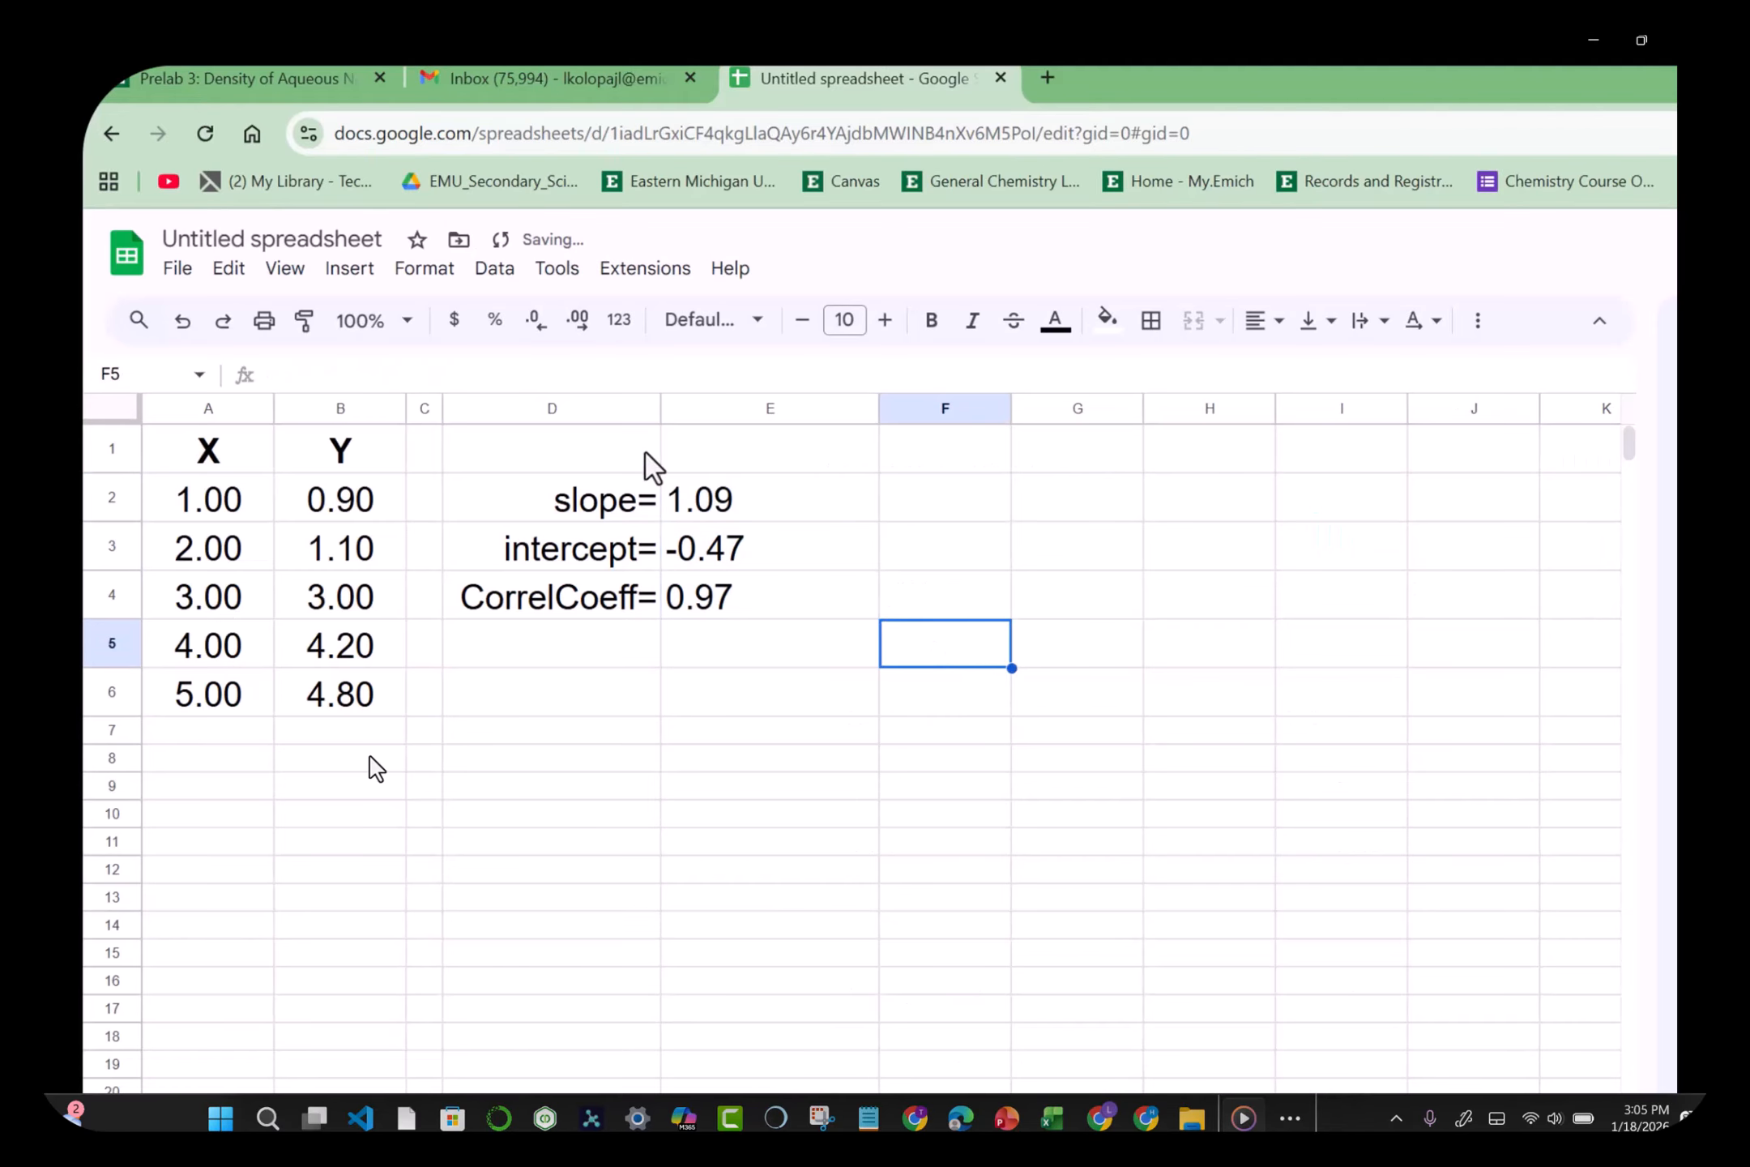
# Step: Increase the decimals so E2:E4 show 1.0900, -0.4700 and 0.9749
pyautogui.click(731, 507)
pyautogui.hotkey('shift', 'Down')
pyautogui.hotkey('shift', 'Down')
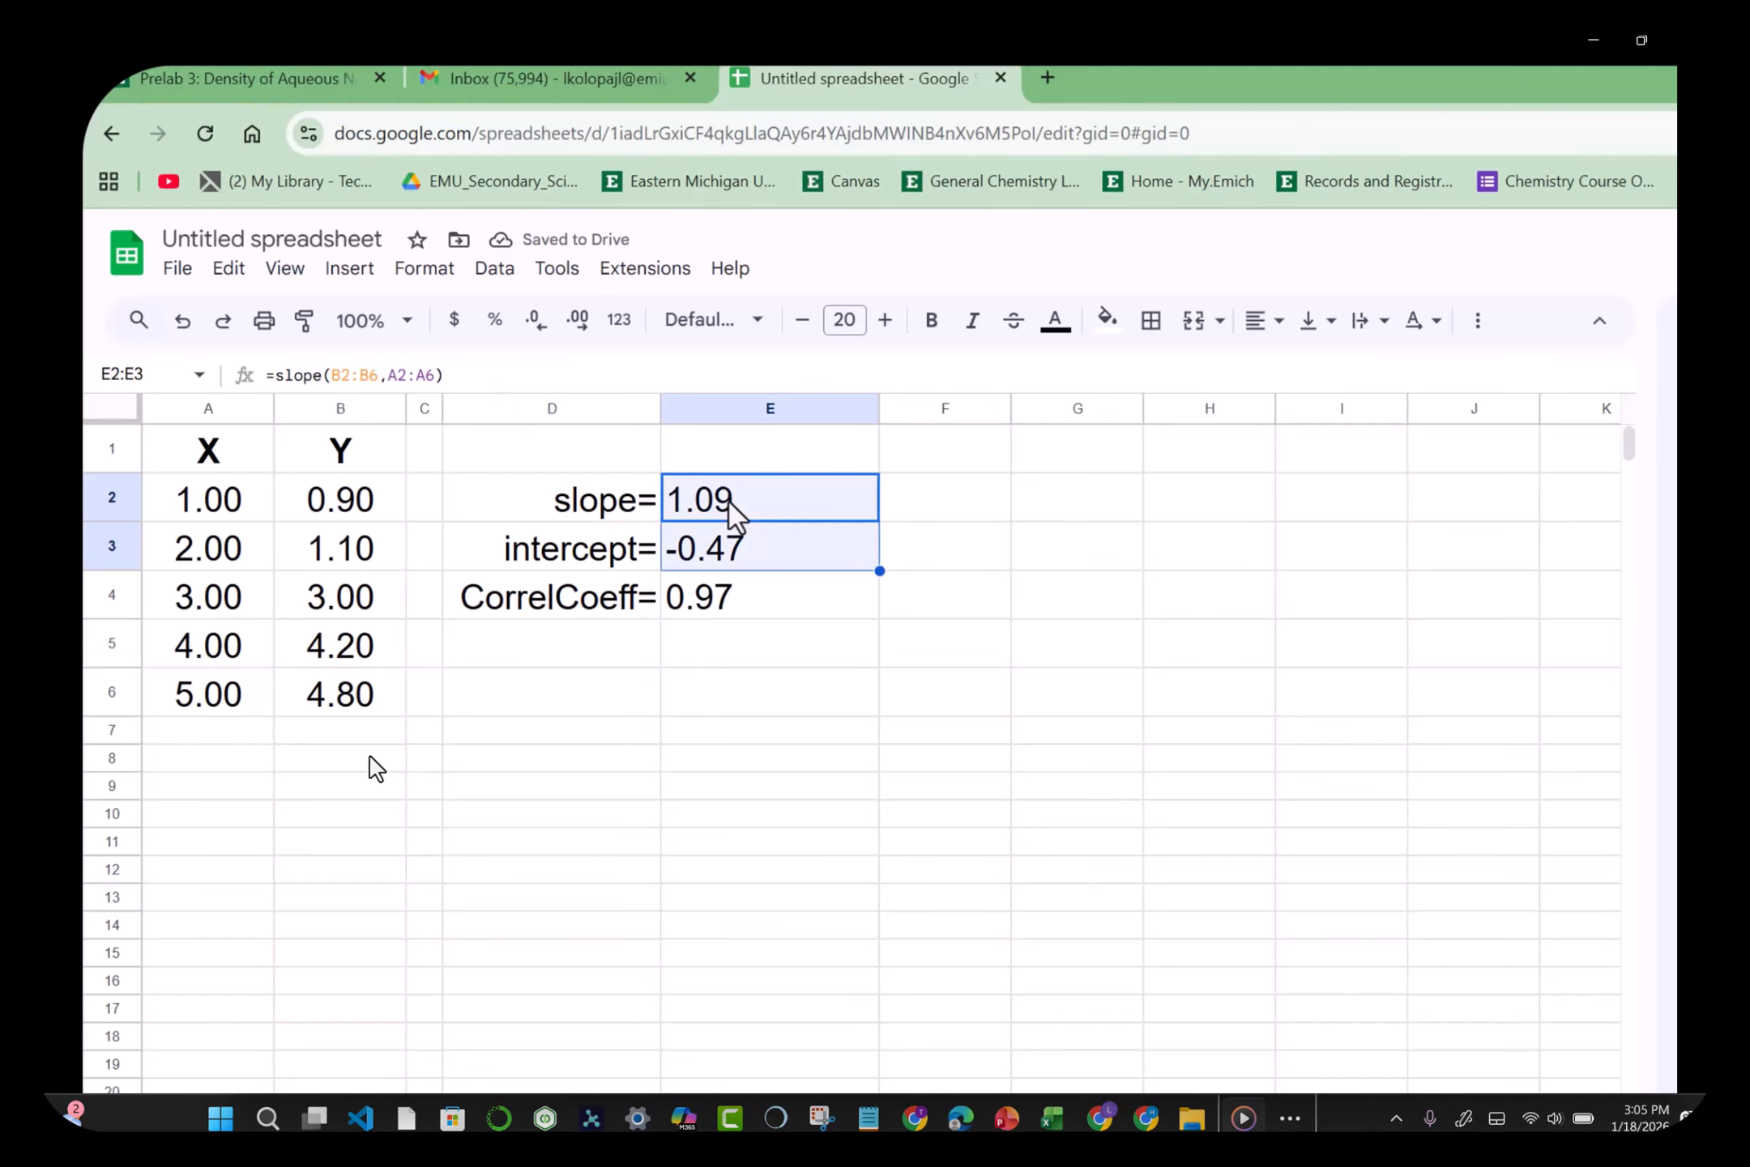
pyautogui.click(580, 322)
pyautogui.click(580, 323)
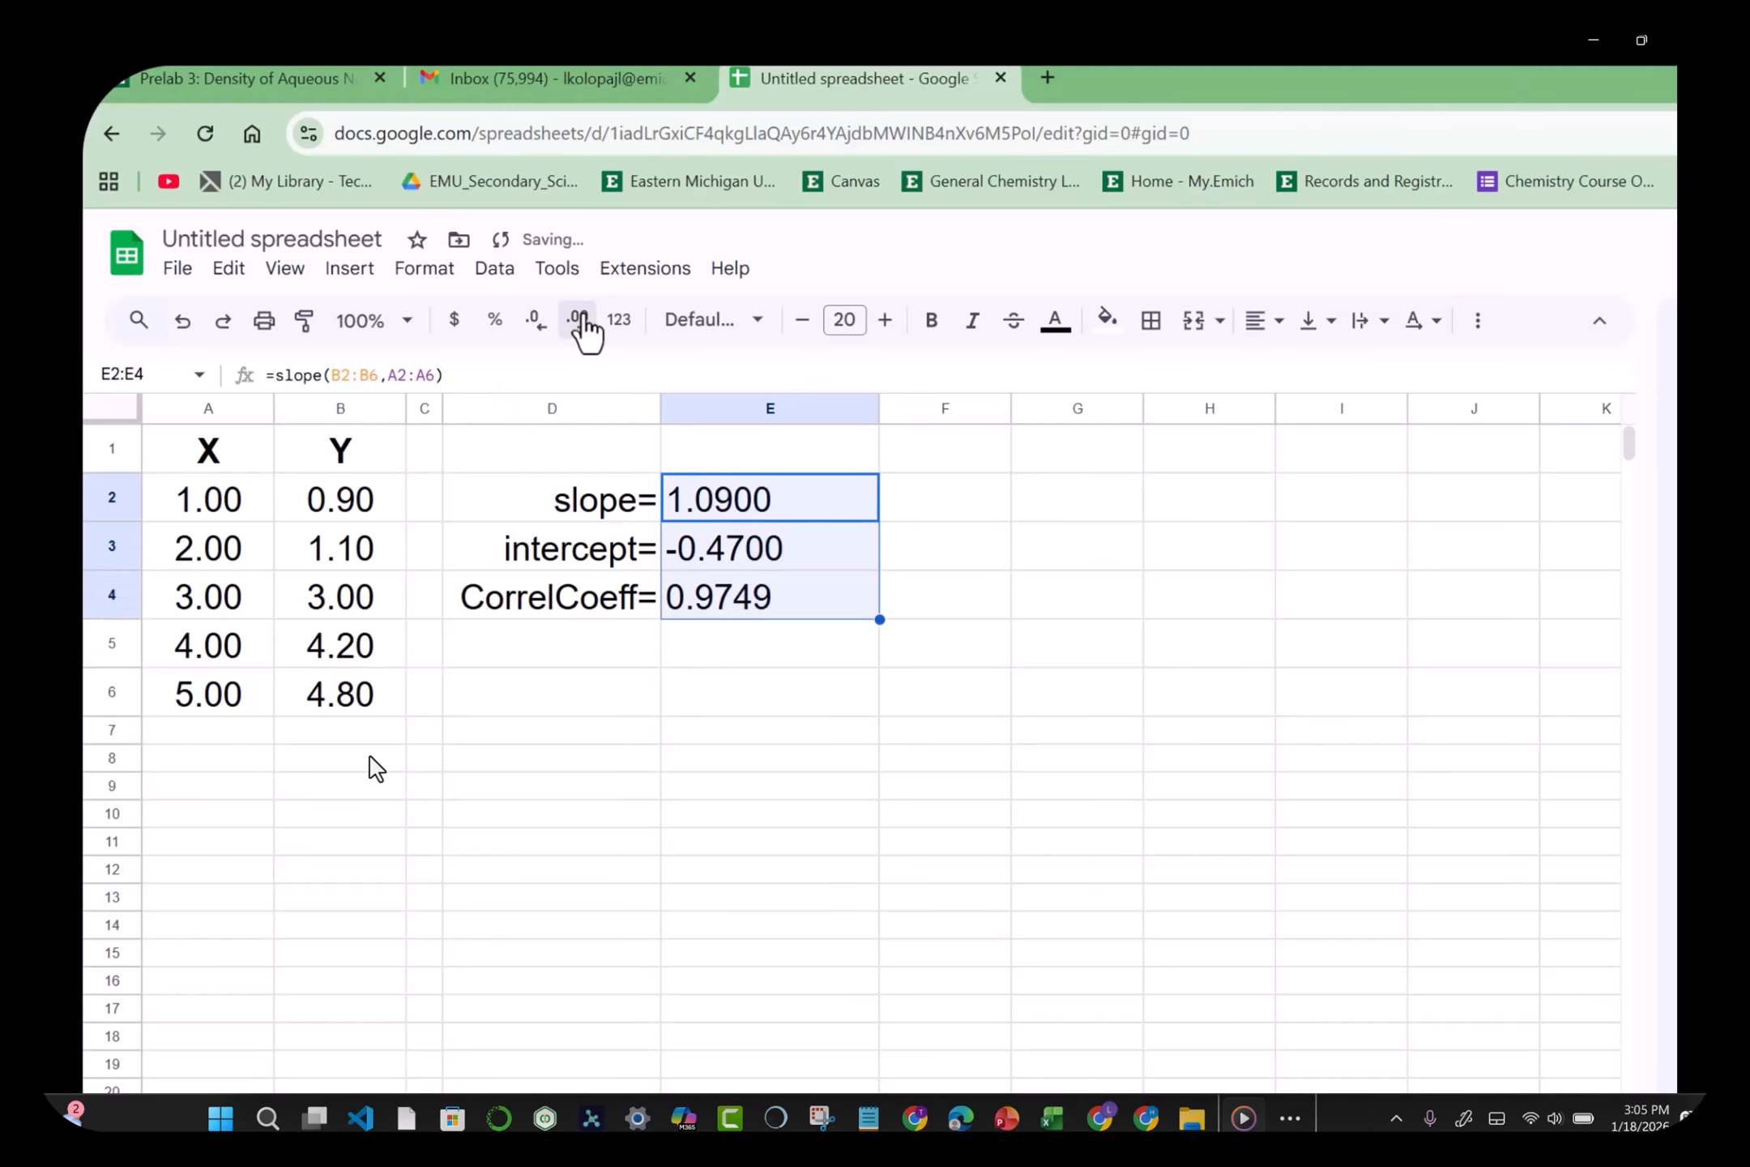
pyautogui.click(718, 890)
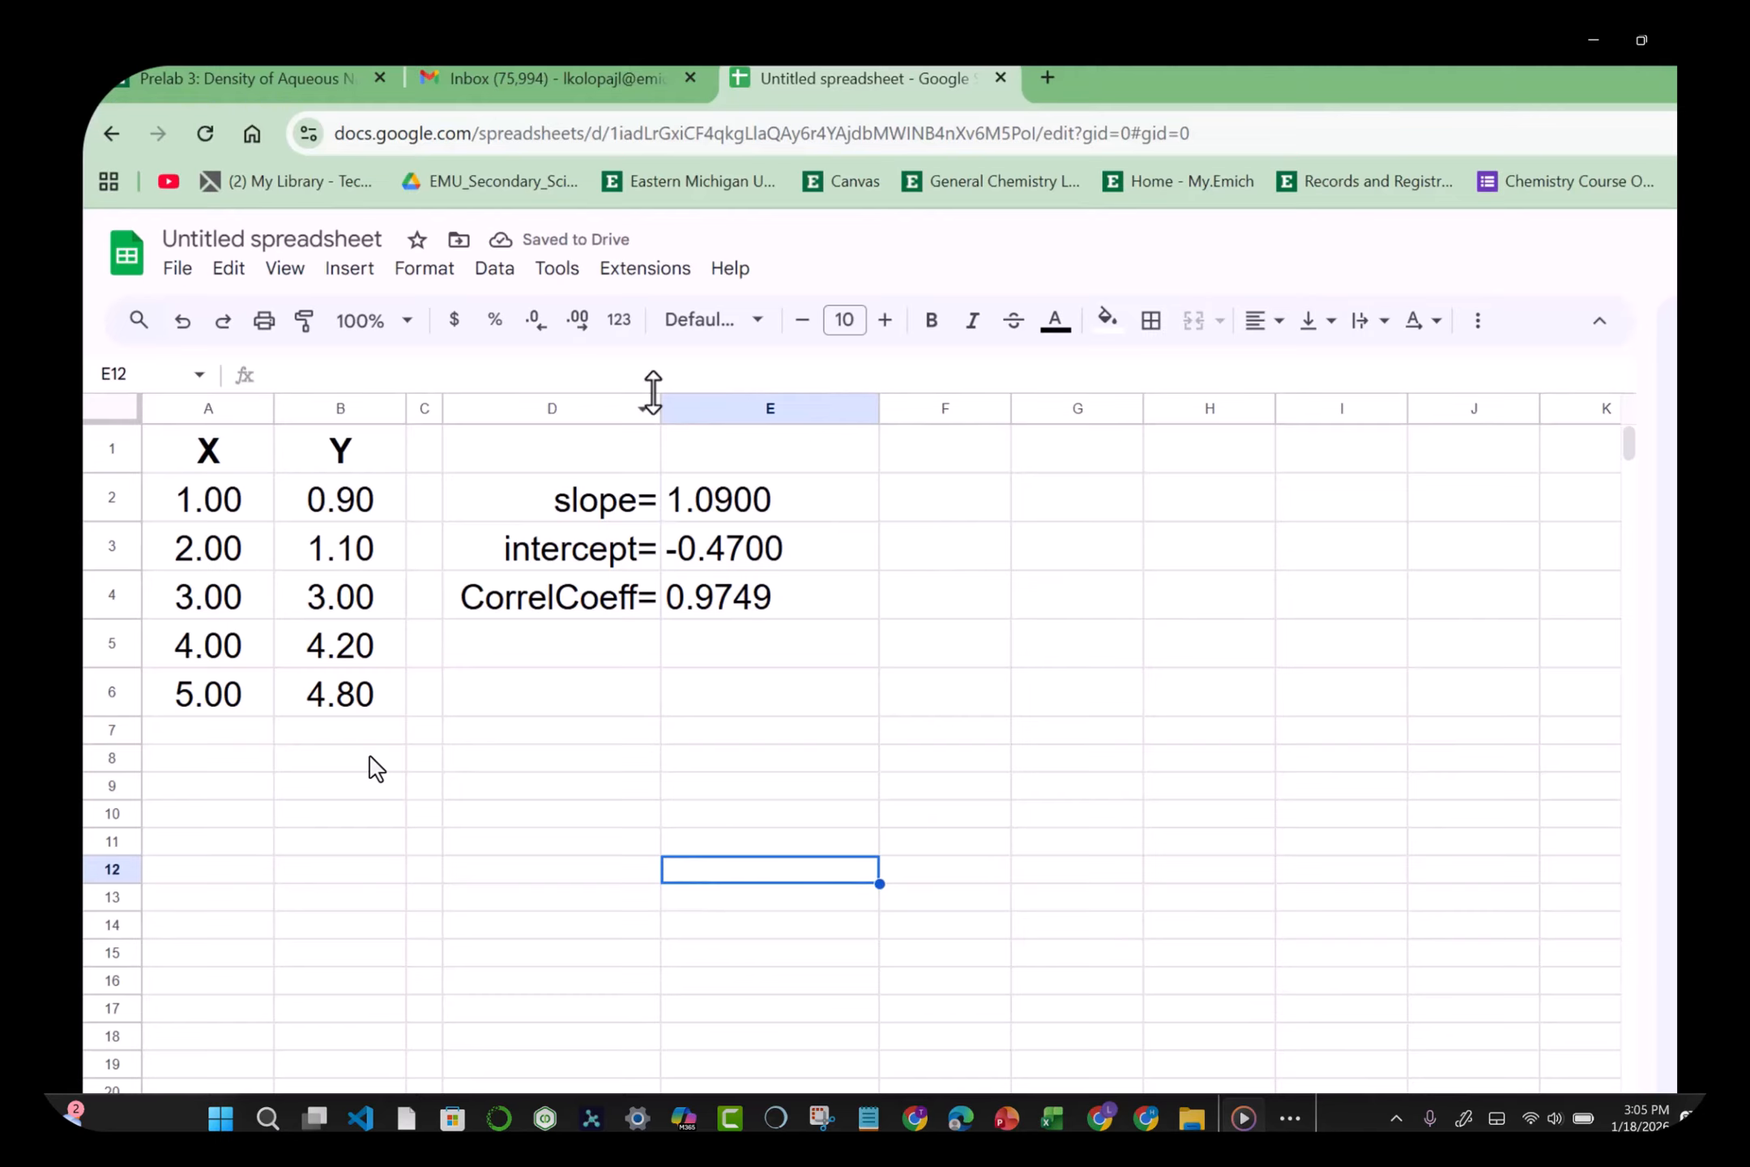
# Step: Widen column D and add a trailing space to the slope=, intercept= and CorrelCoeff= labels
pyautogui.moveTo(661, 407); pyautogui.dragTo(685, 407)
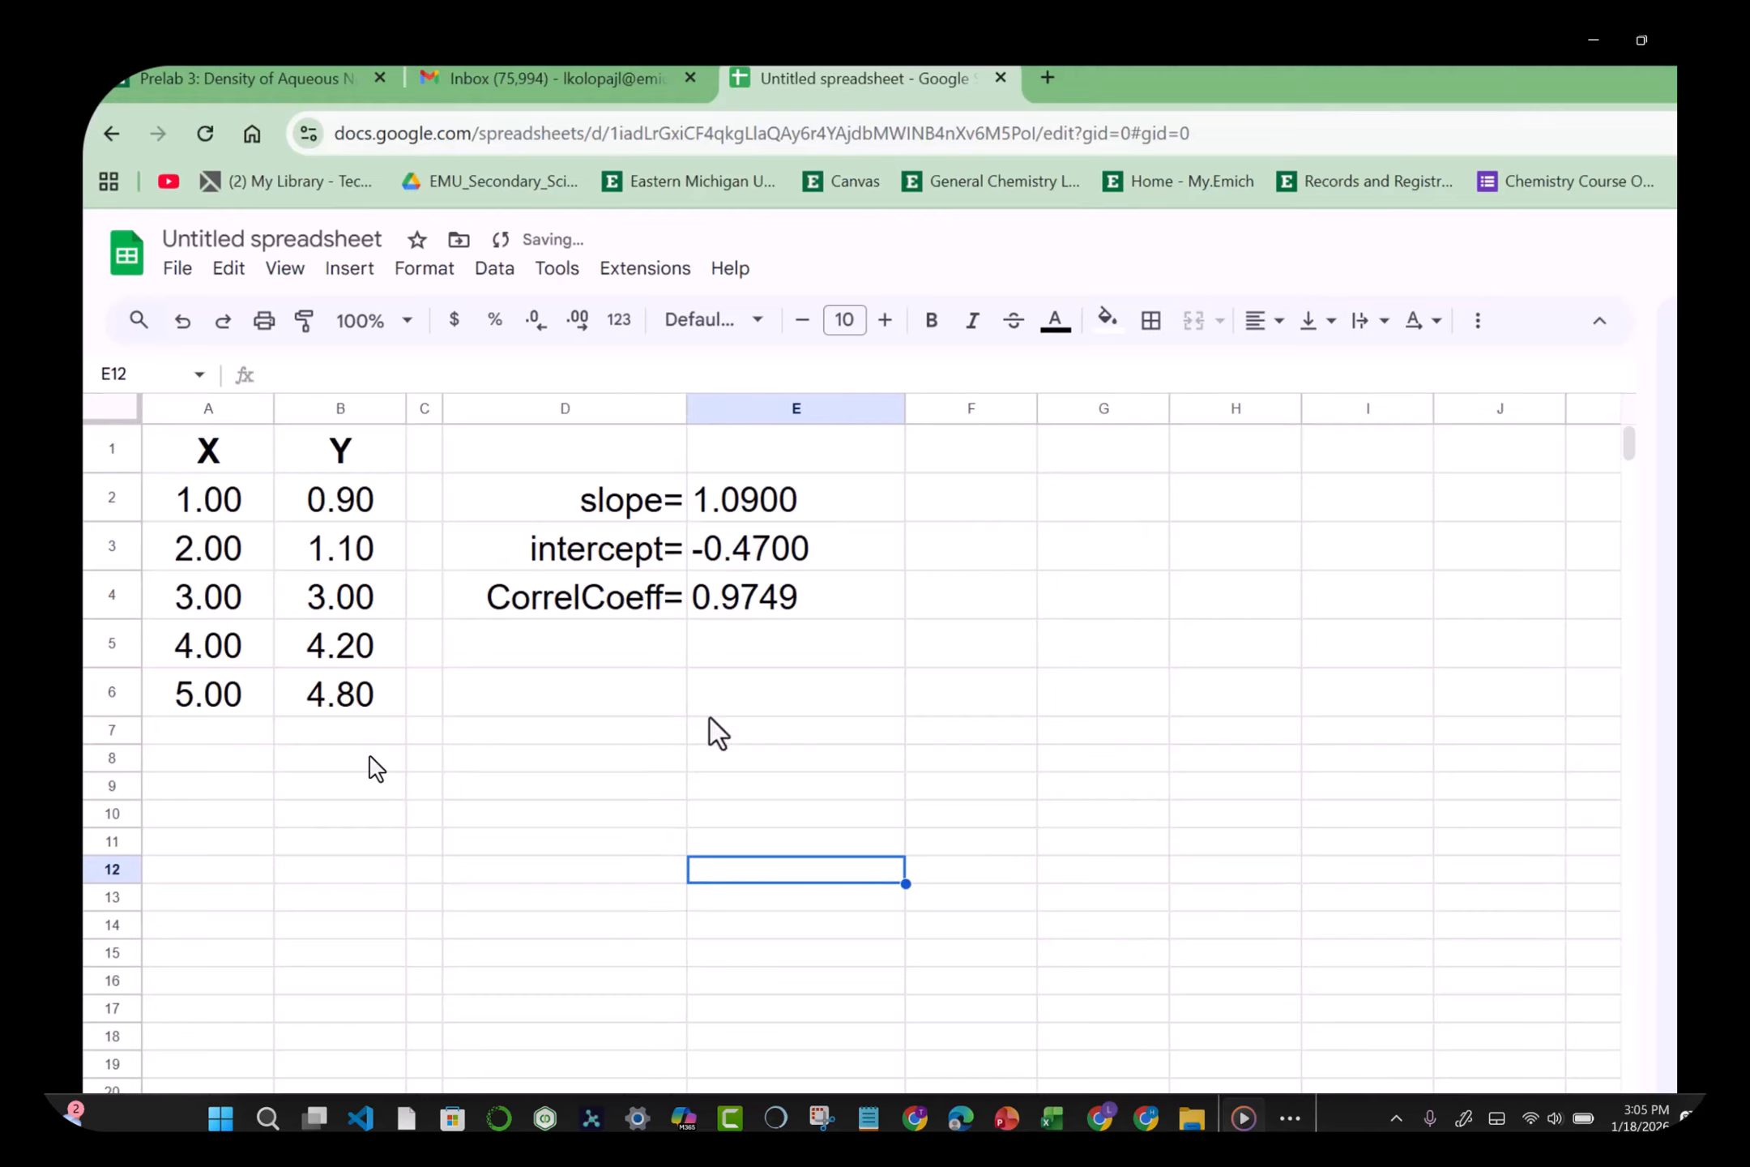
pyautogui.click(633, 482)
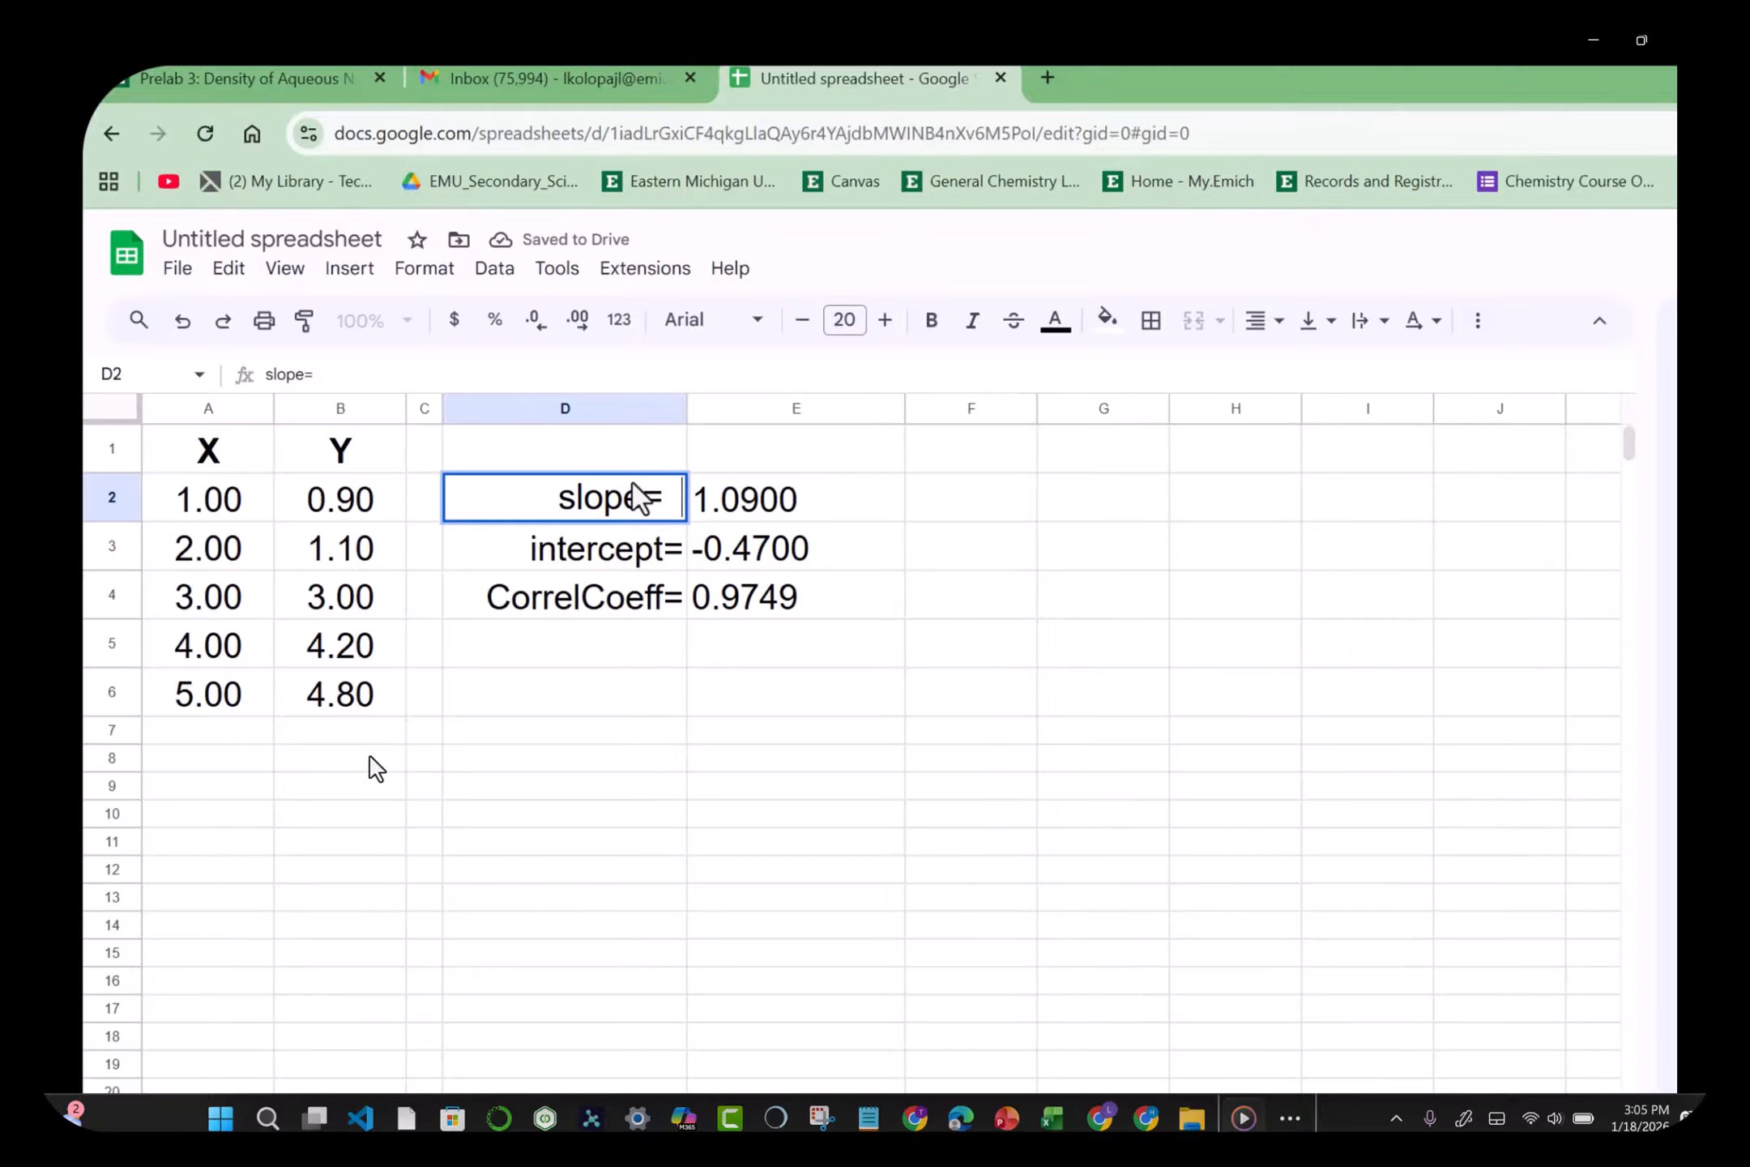
pyautogui.click(652, 765)
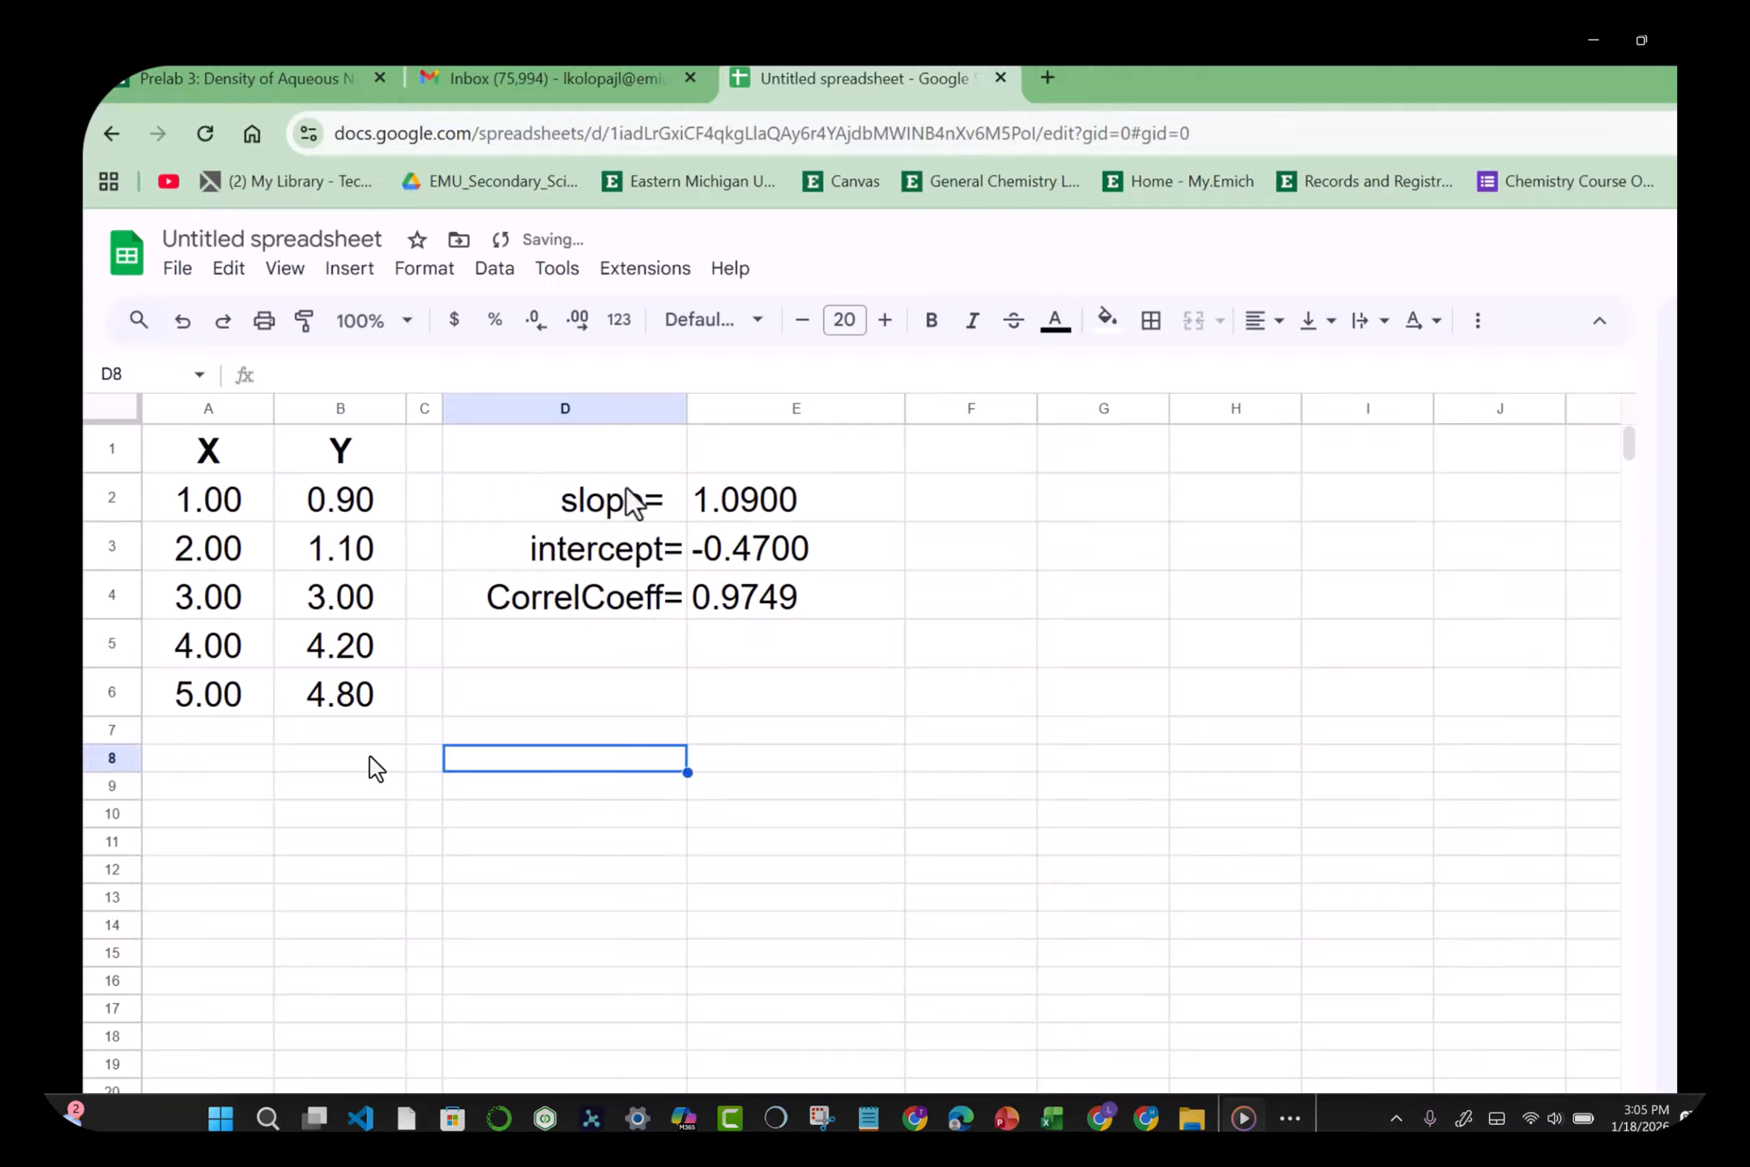
pyautogui.click(629, 549)
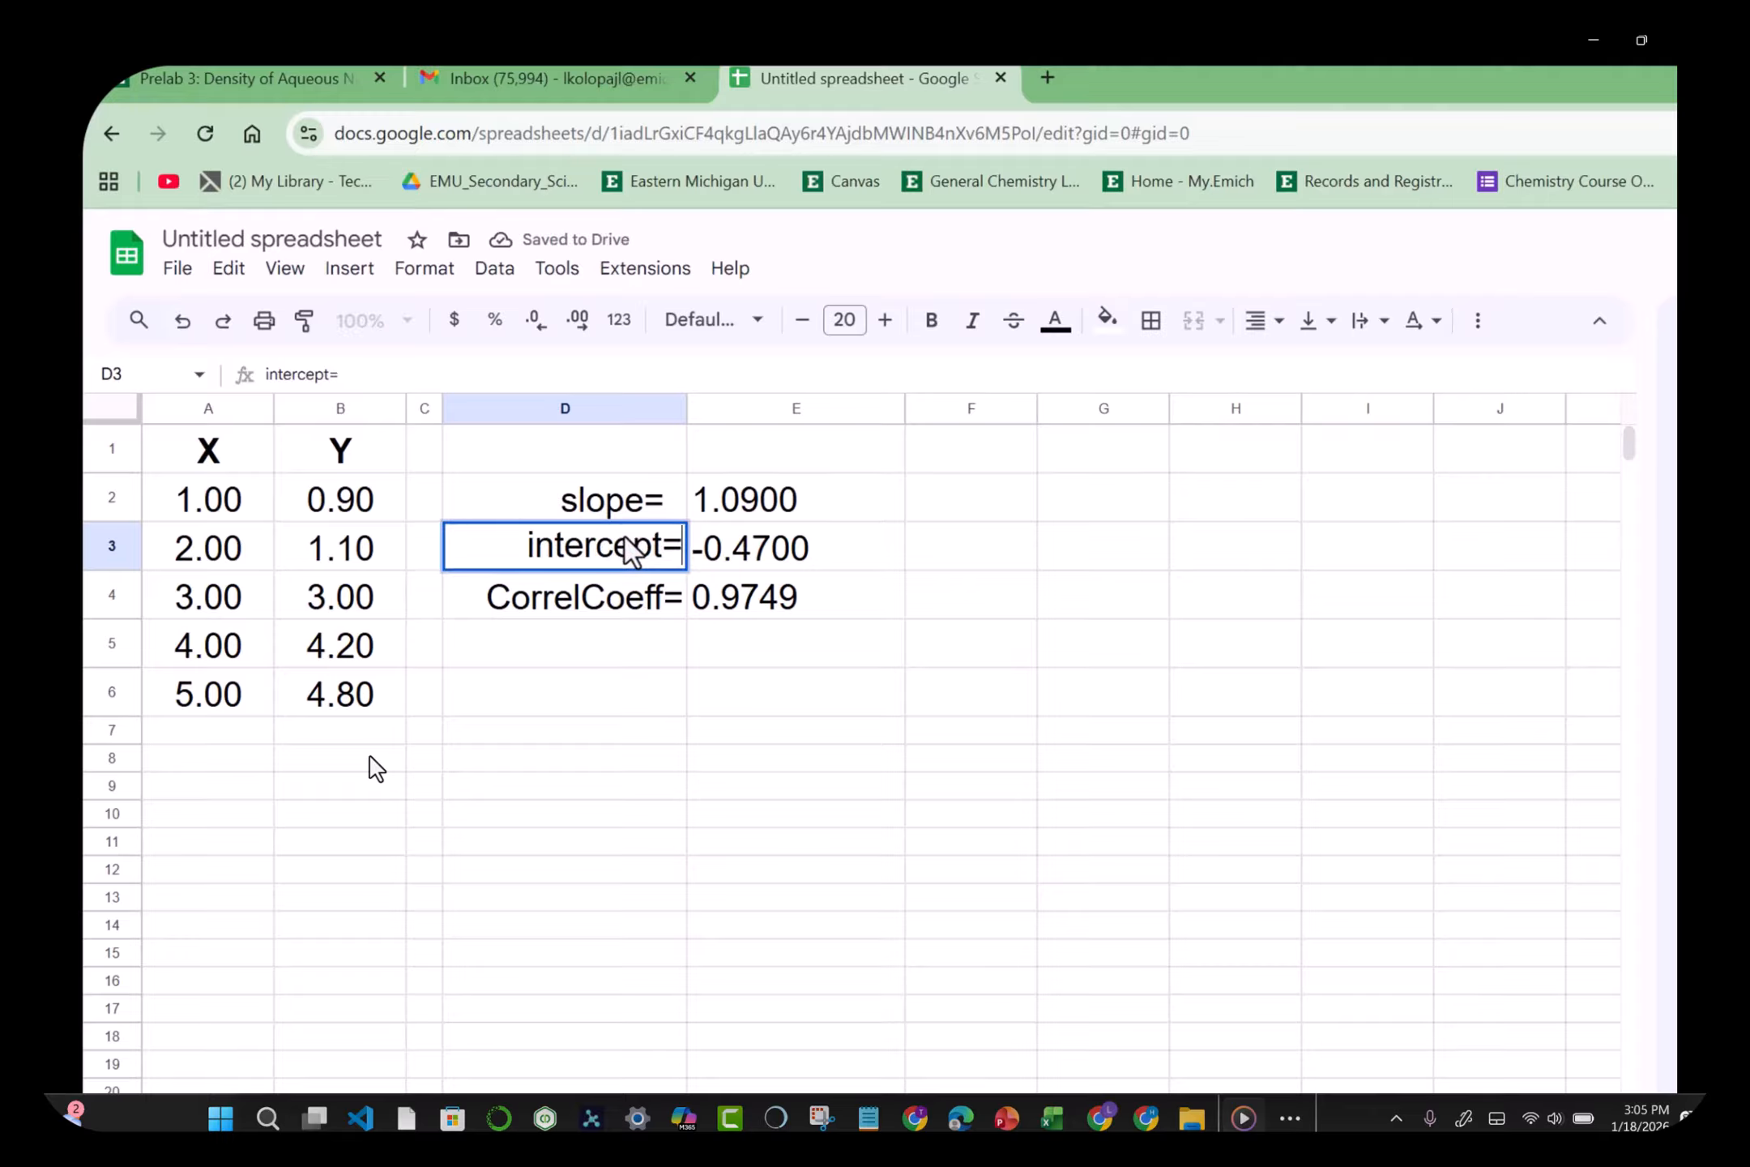
pyautogui.press('Return')
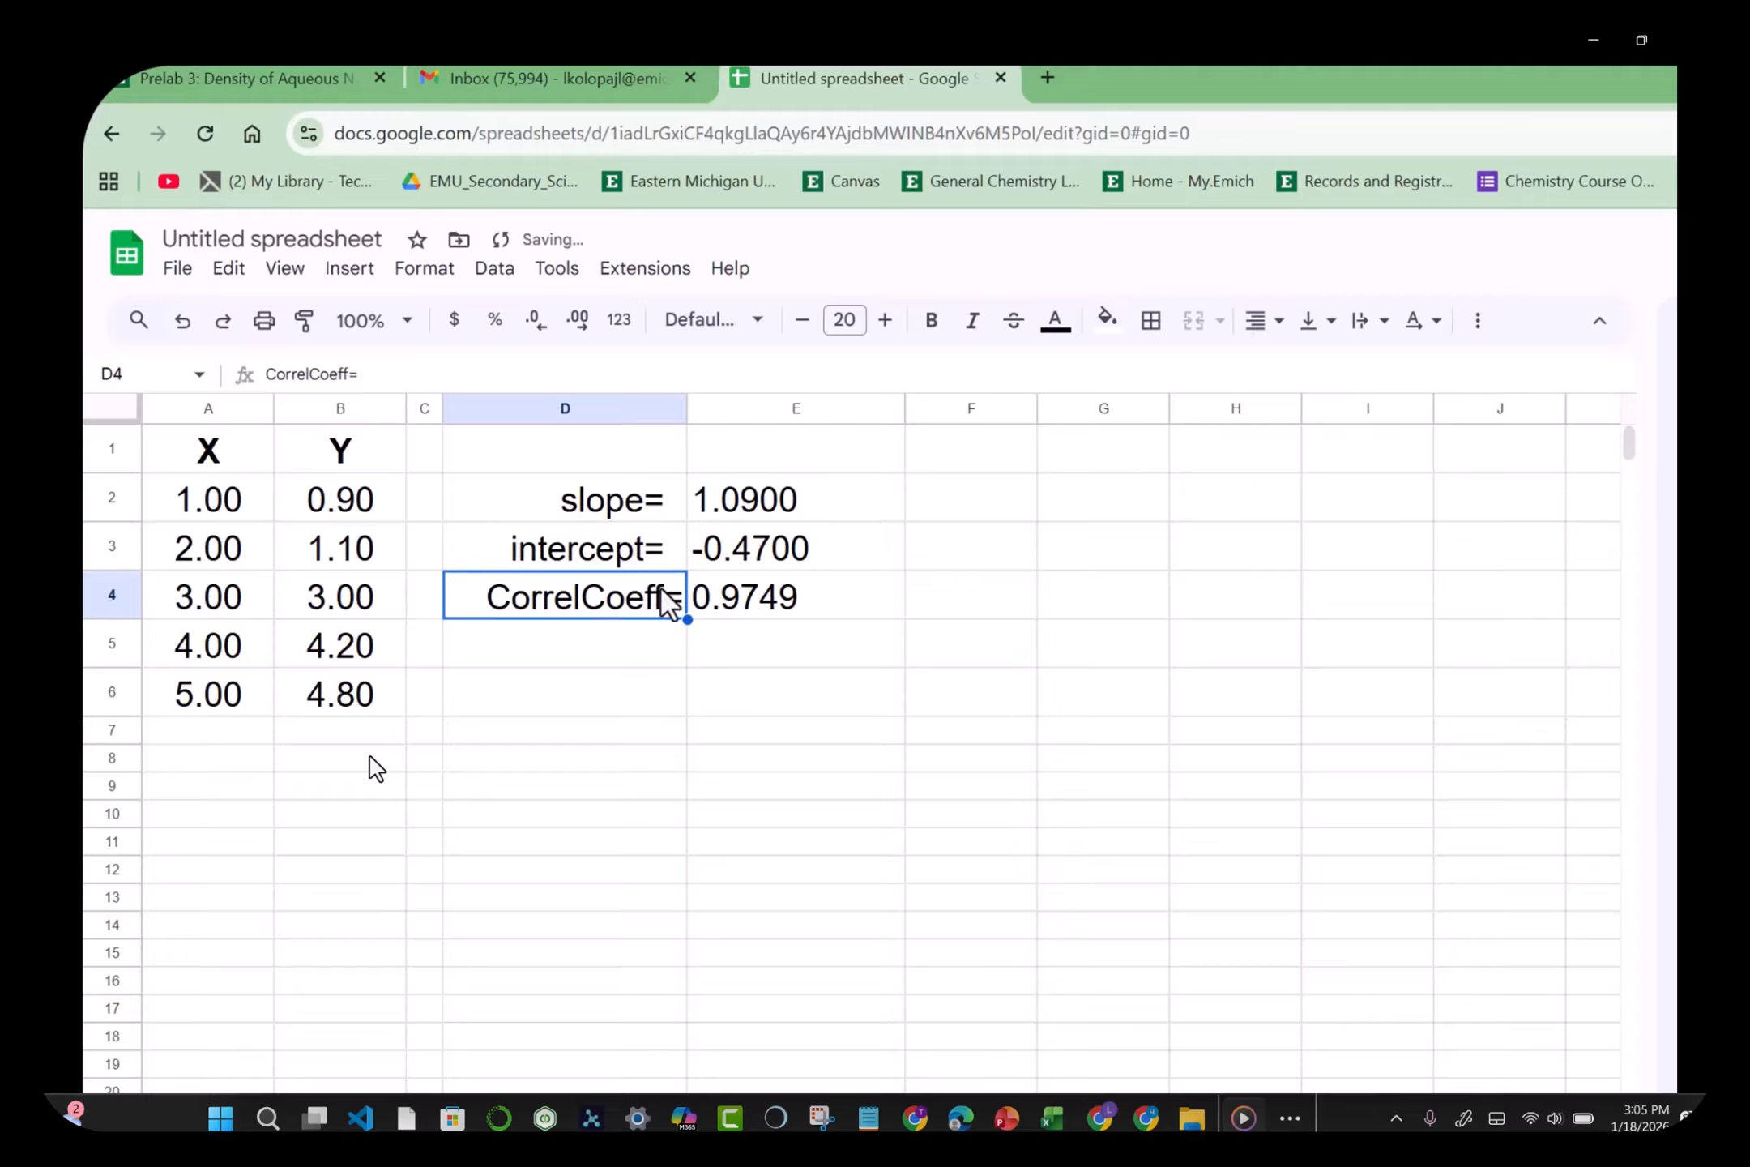
pyautogui.doubleClick(603, 604)
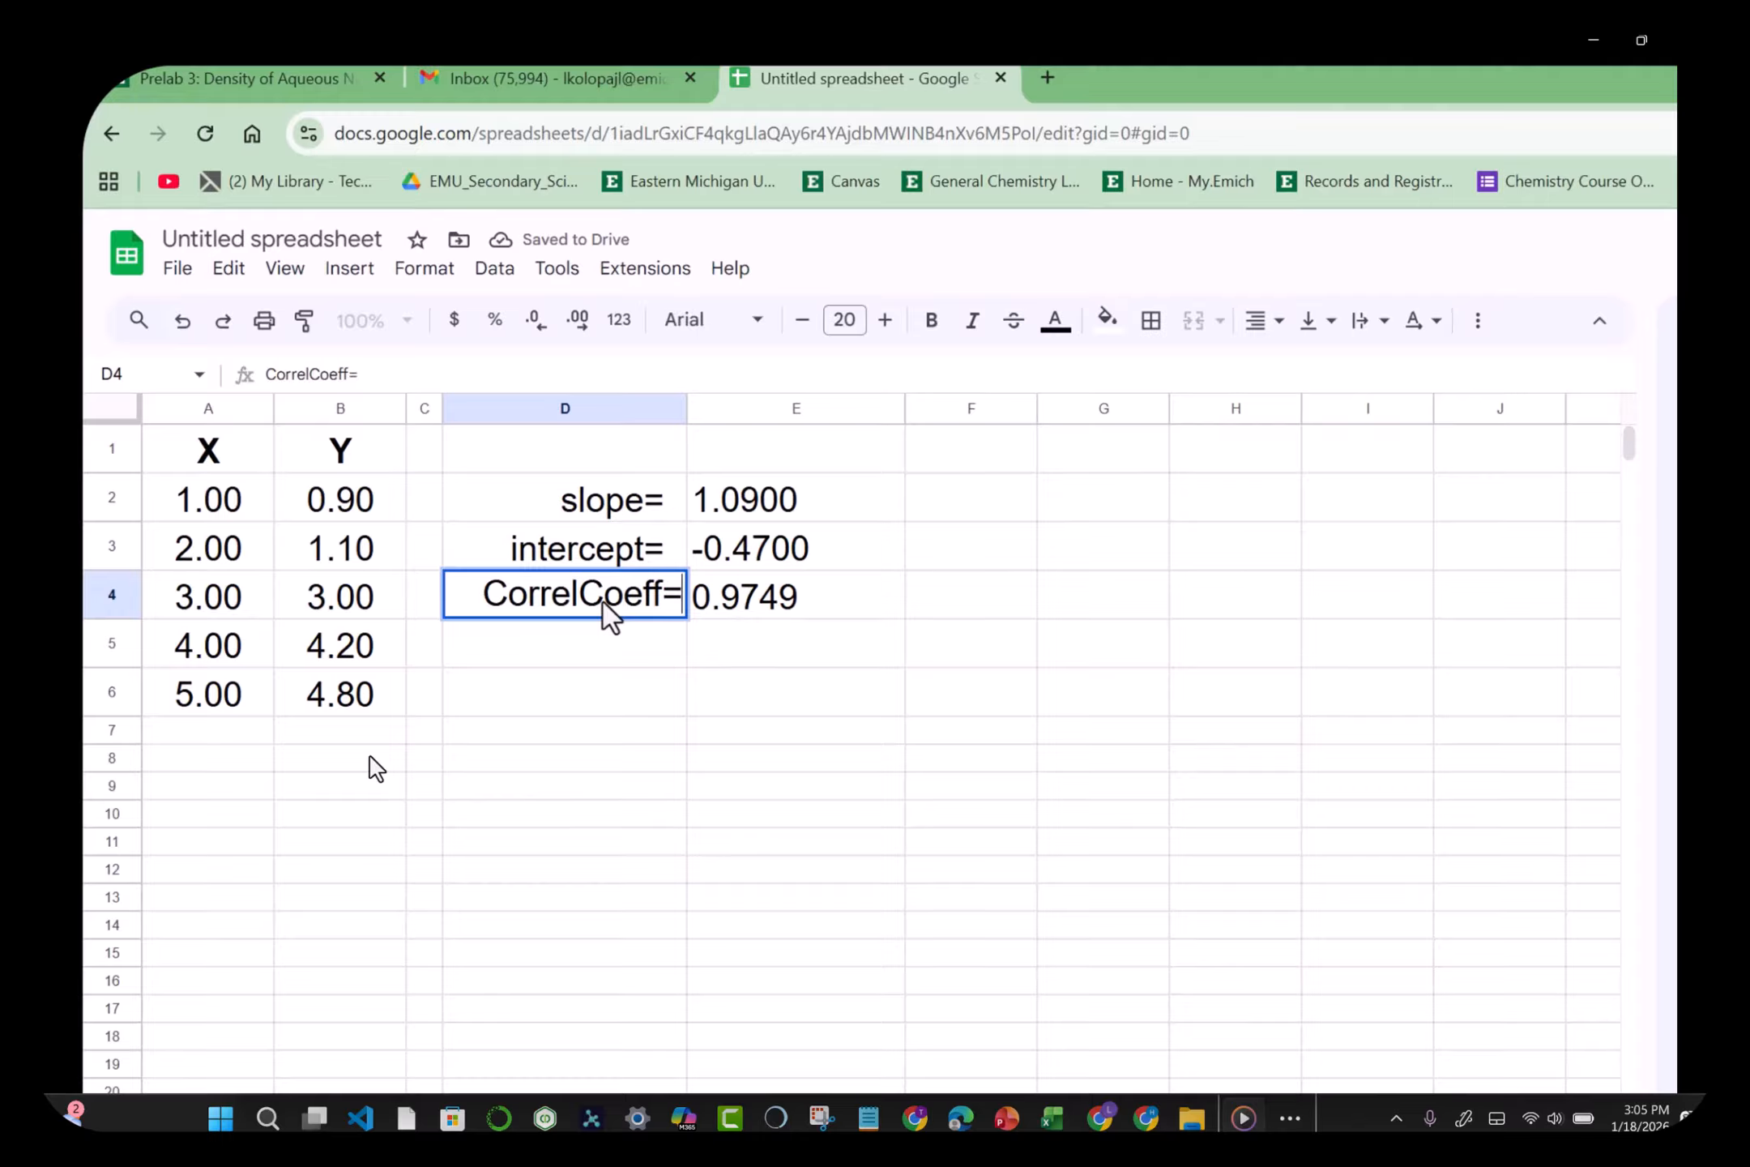
pyautogui.press('Return')
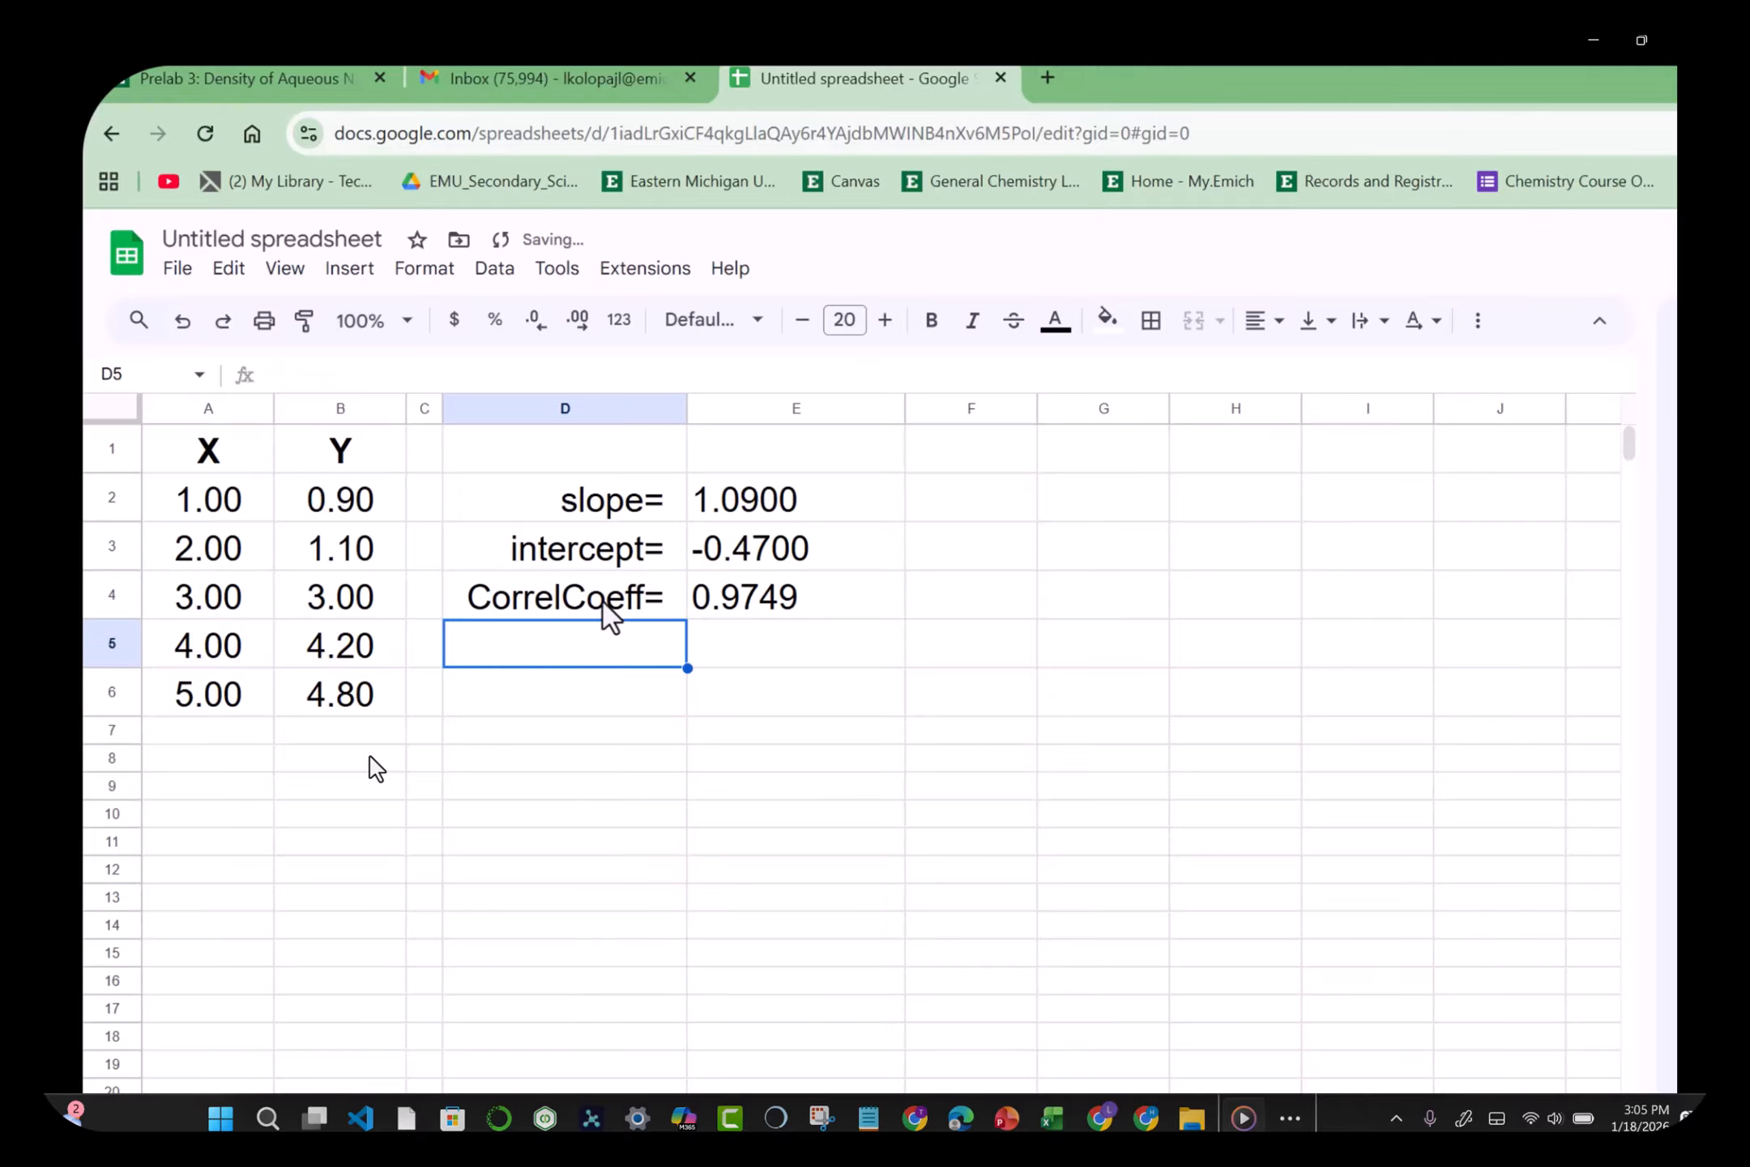
pyautogui.click(937, 590)
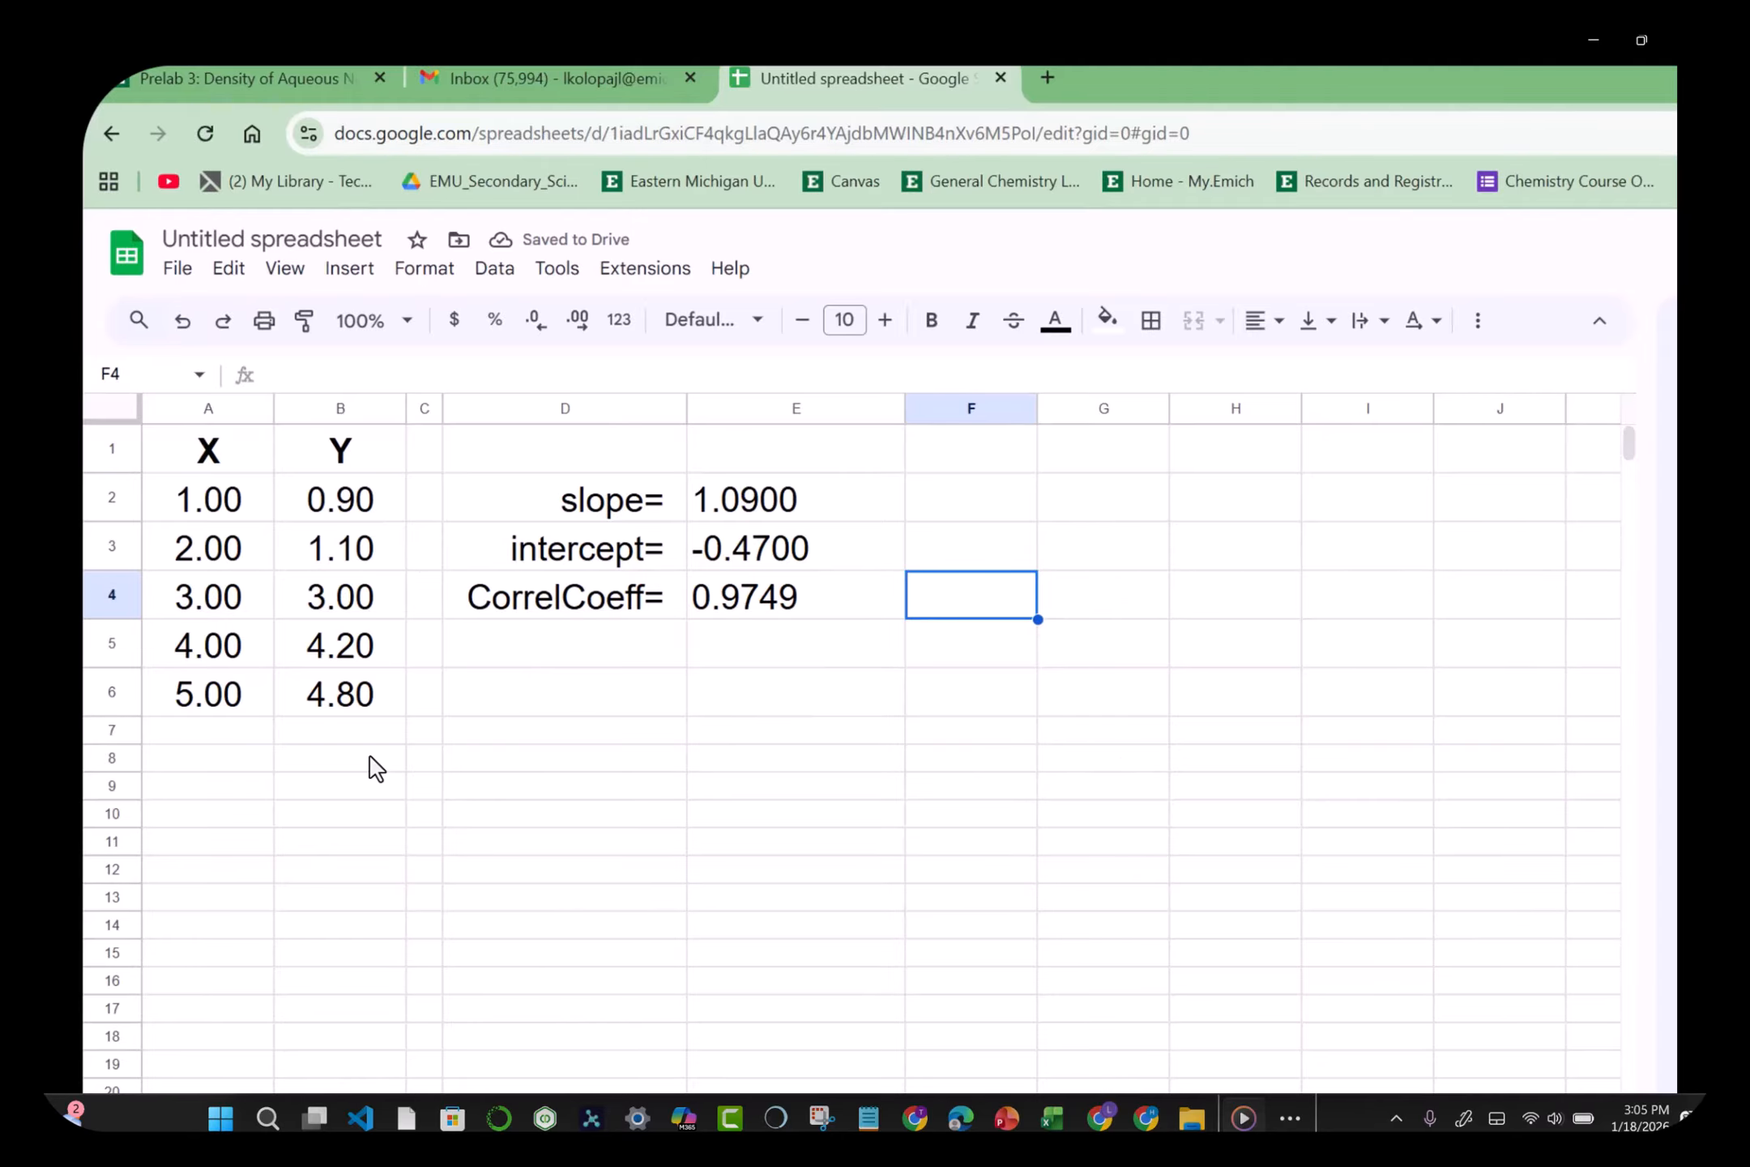
# Step: Insert a scatter chart of A2:B6, move it below the results, and enlarge it
pyautogui.click(225, 501)
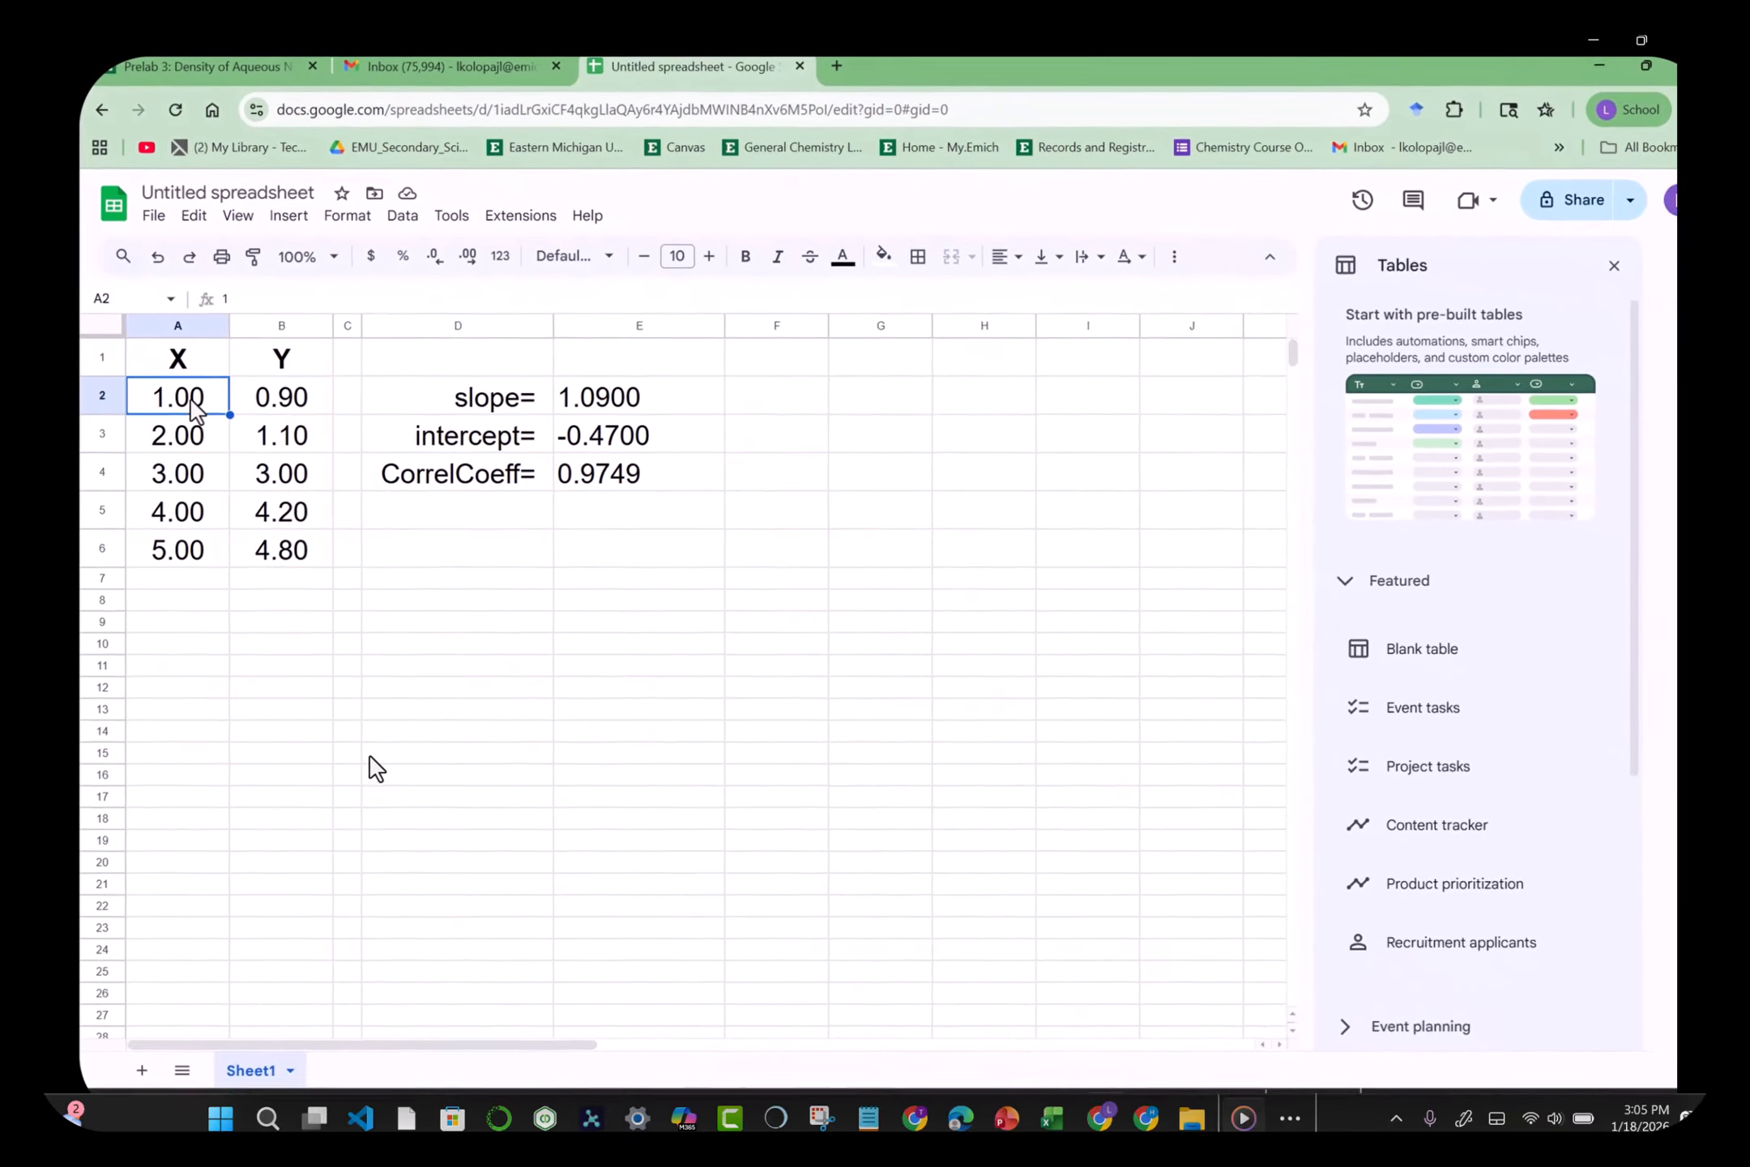
pyautogui.hotkey('shift', 'Right')
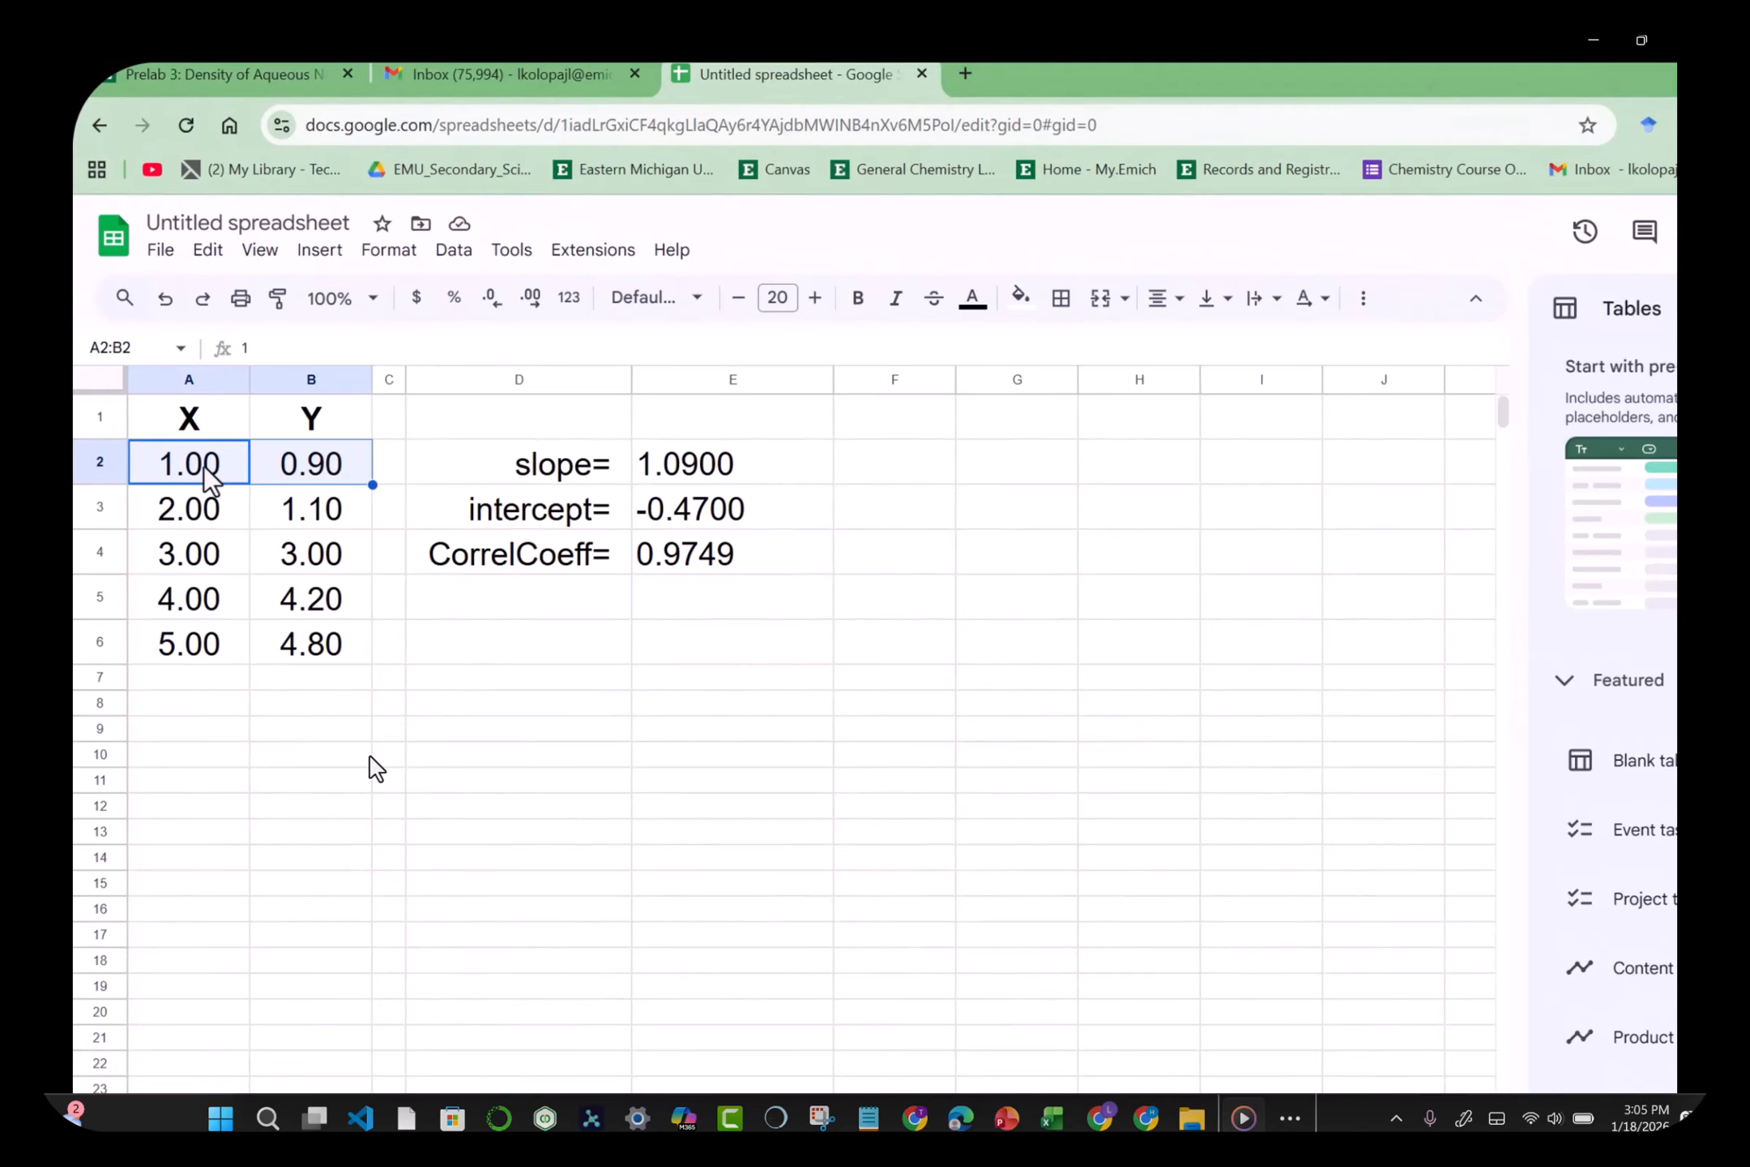
pyautogui.hotkey('shift', 'Down')
pyautogui.hotkey('shift', 'Down')
pyautogui.hotkey('shift', 'Down')
pyautogui.hotkey('shift', 'Down')
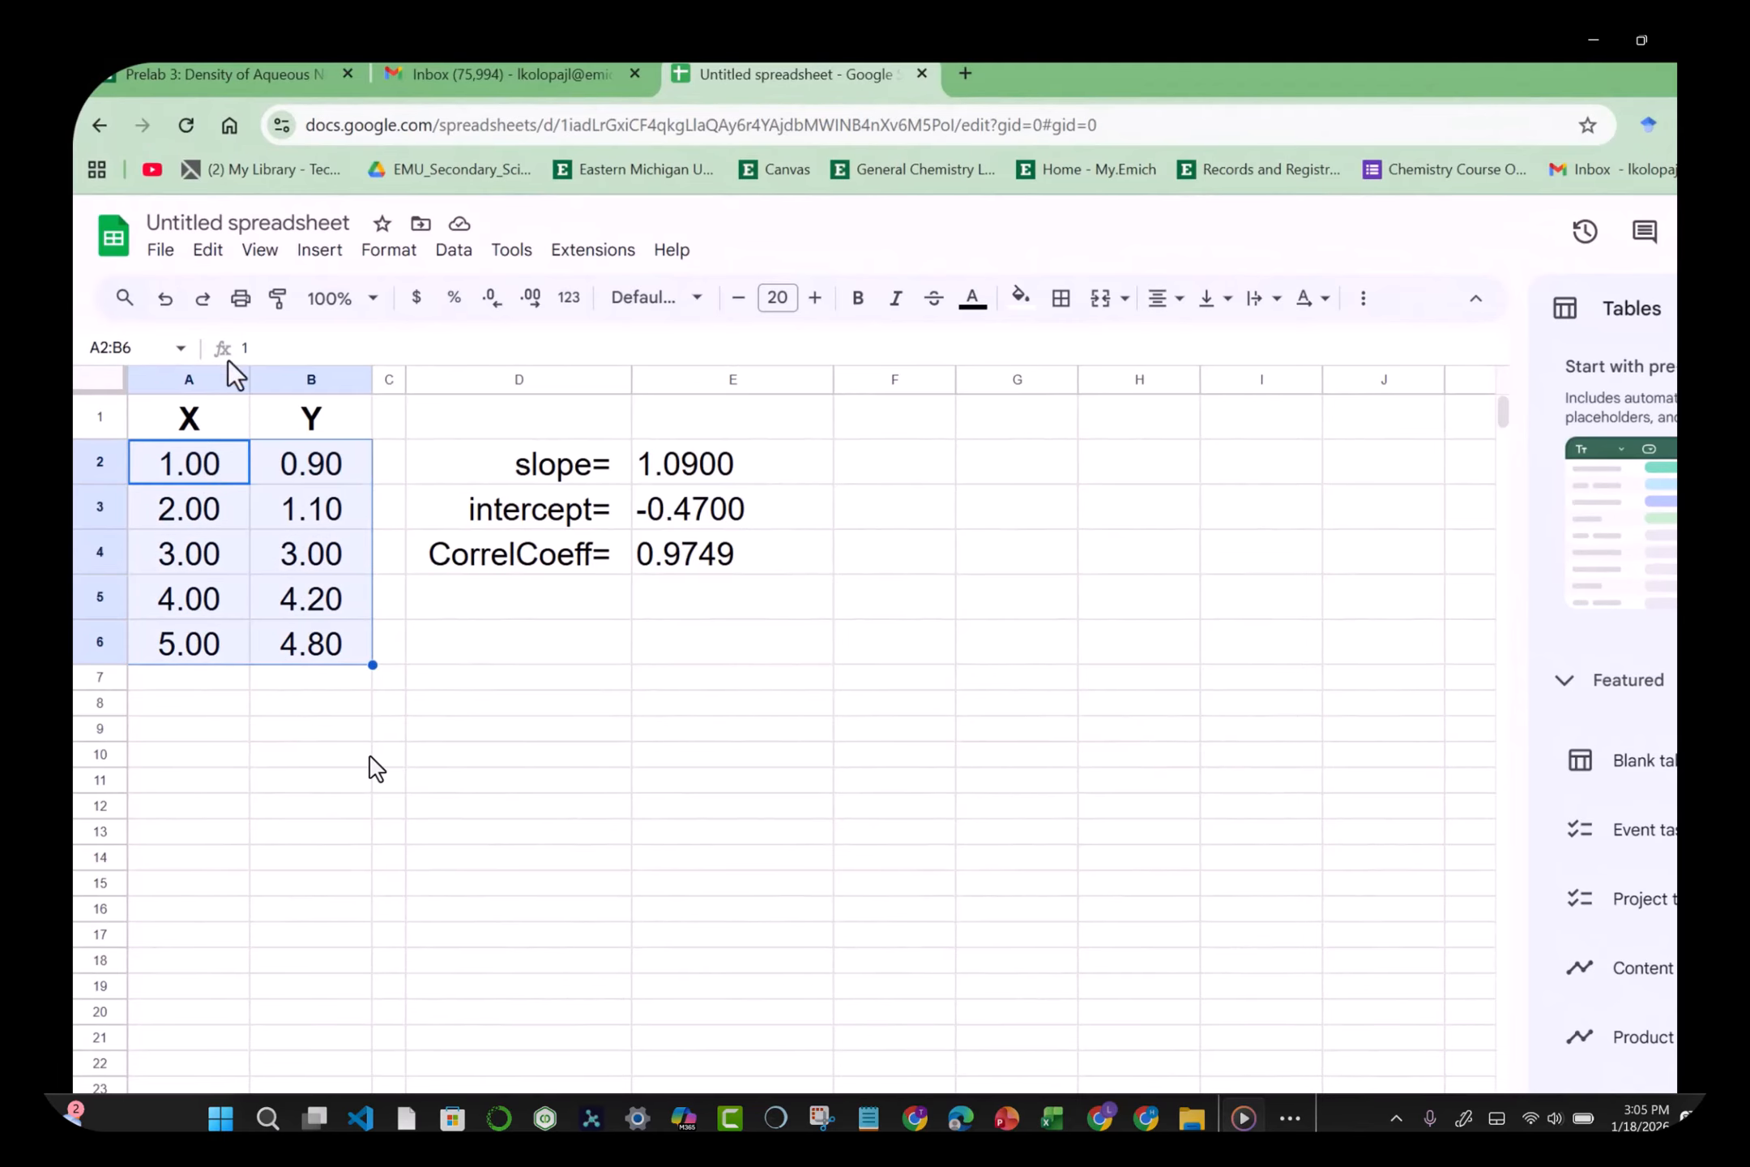
pyautogui.click(319, 251)
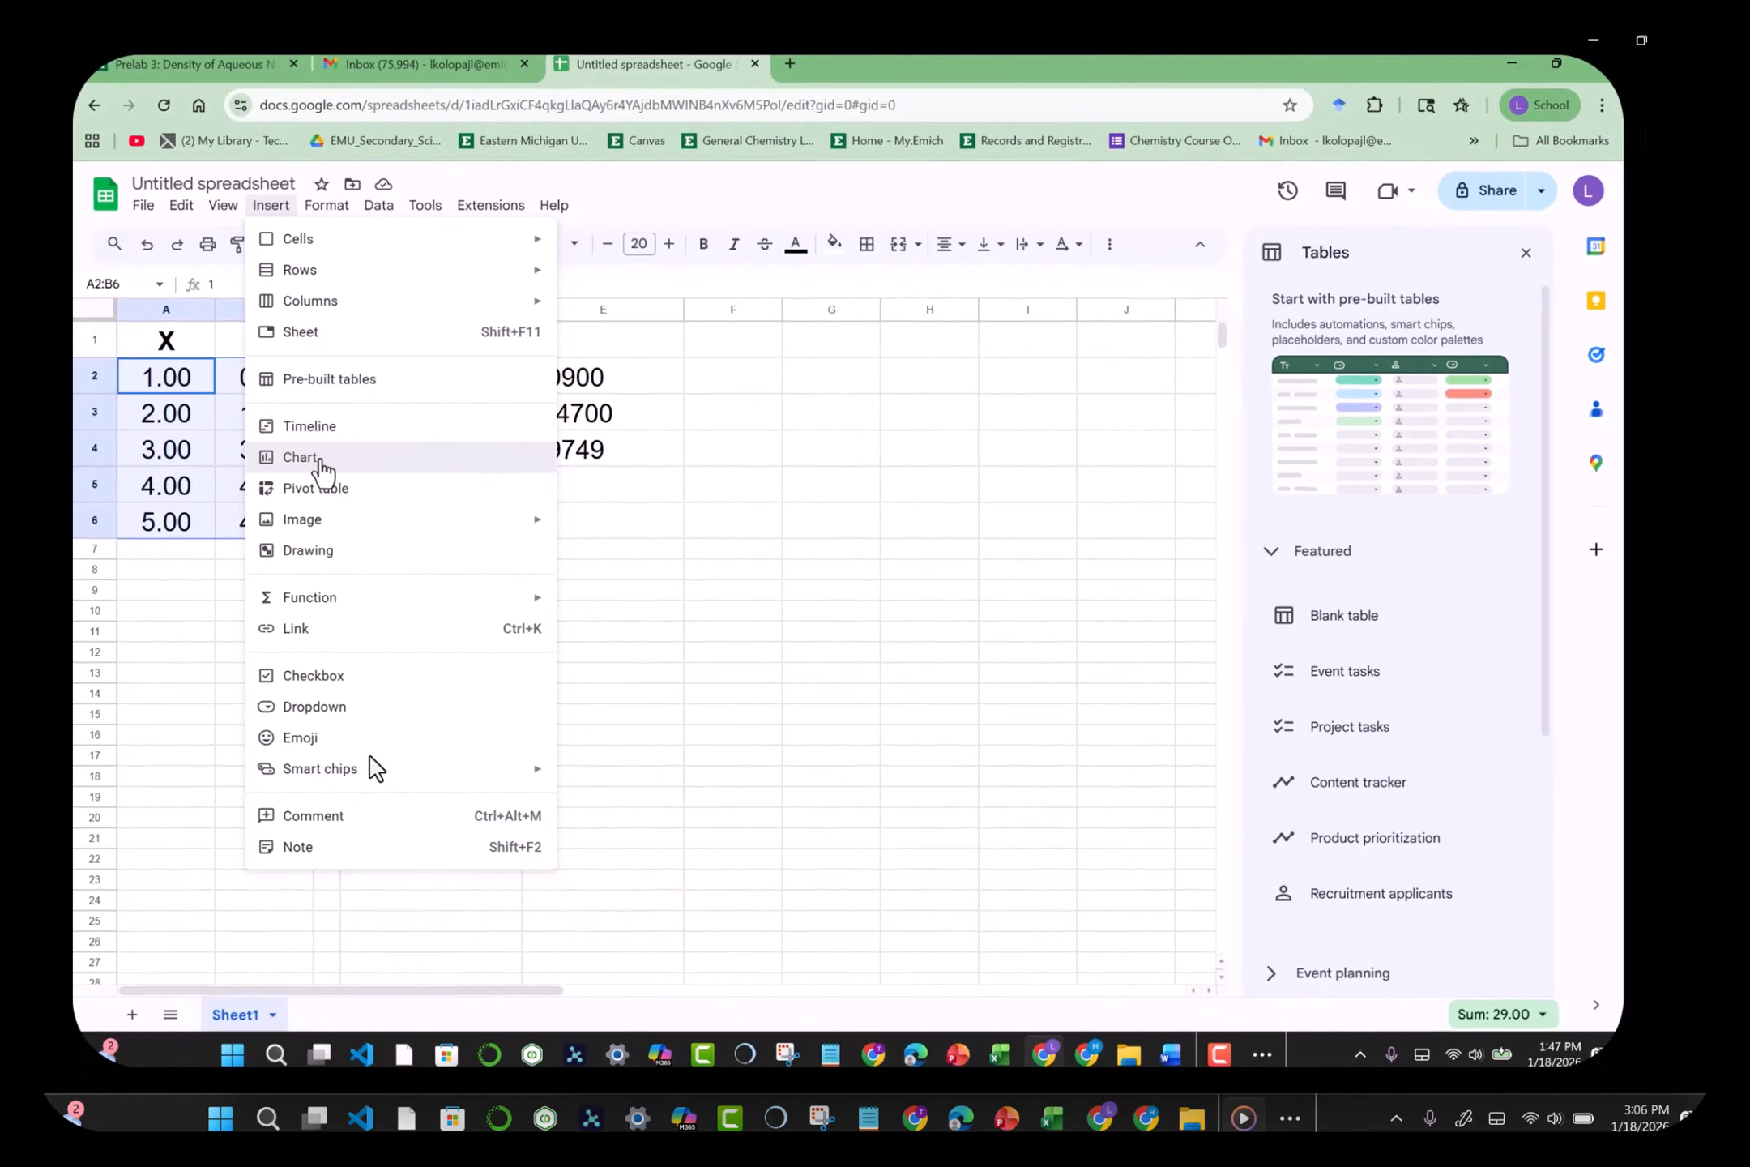
pyautogui.click(322, 469)
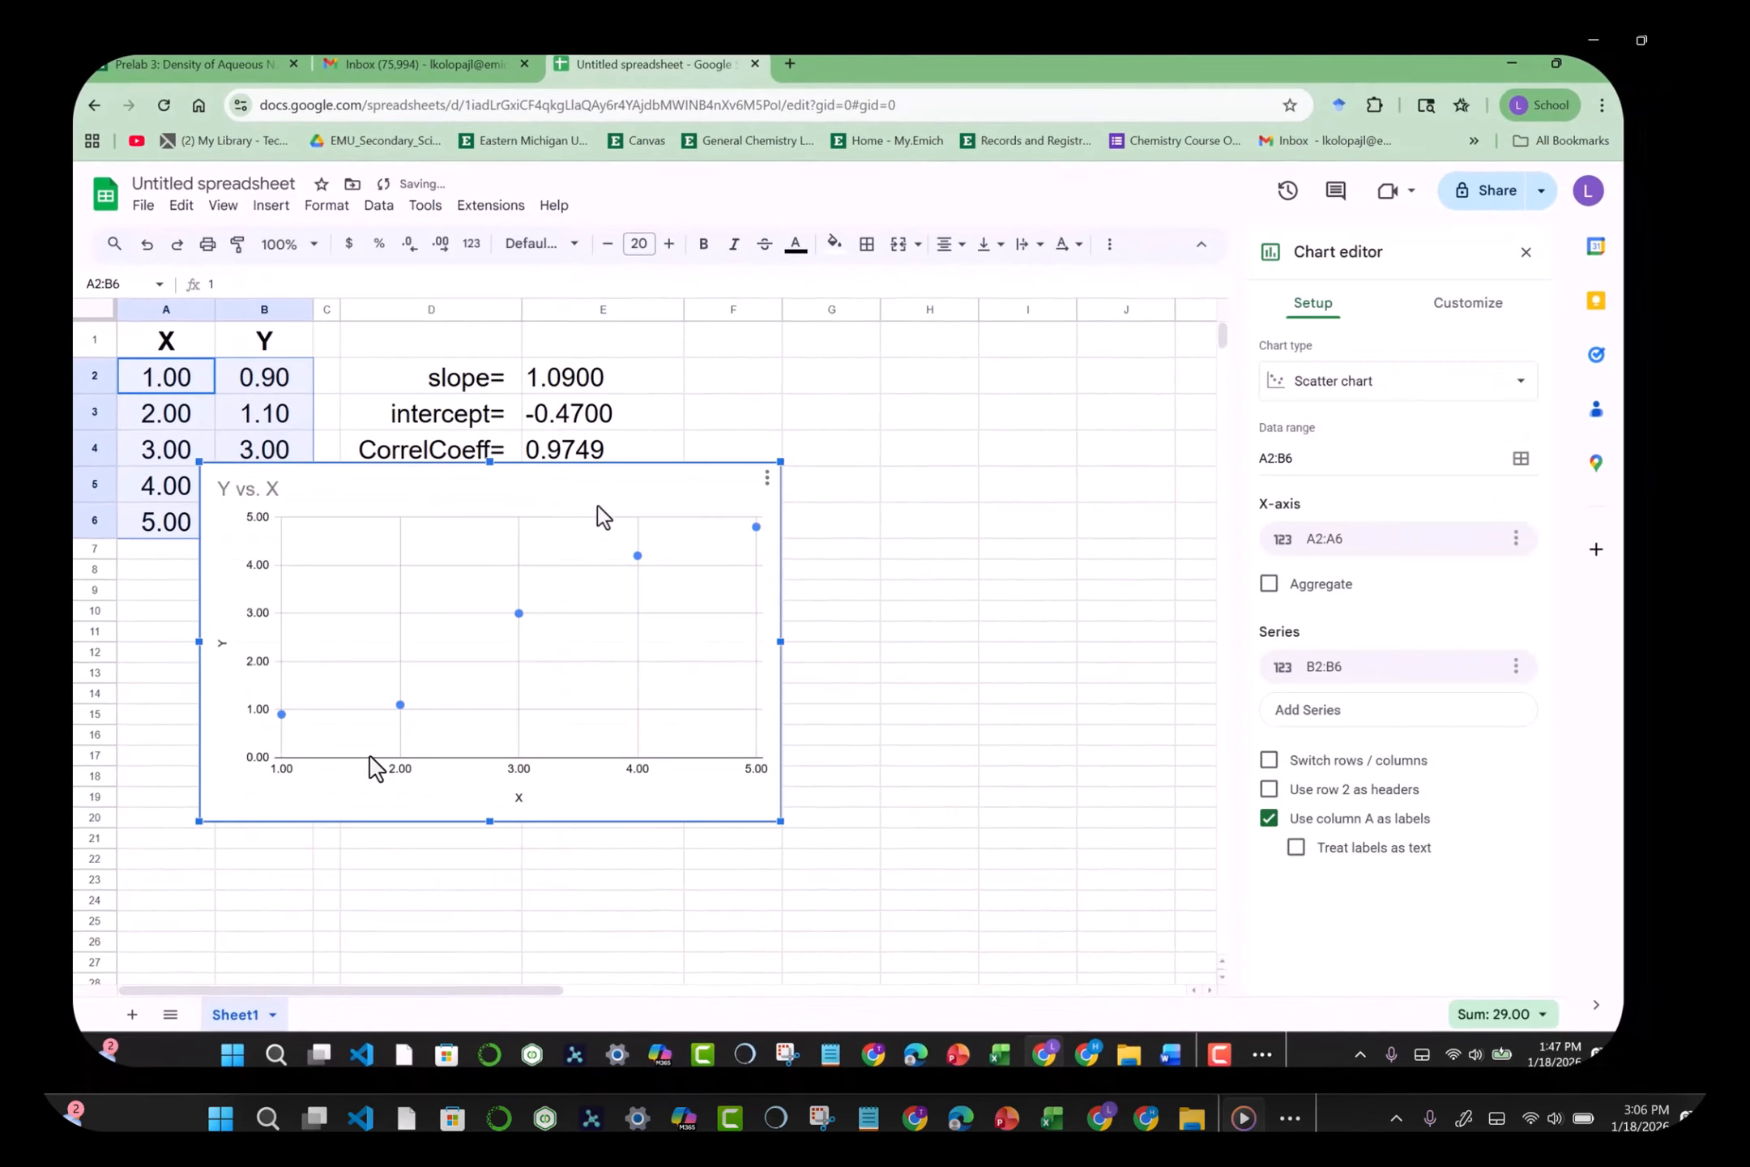
pyautogui.moveTo(637, 496); pyautogui.dragTo(811, 523)
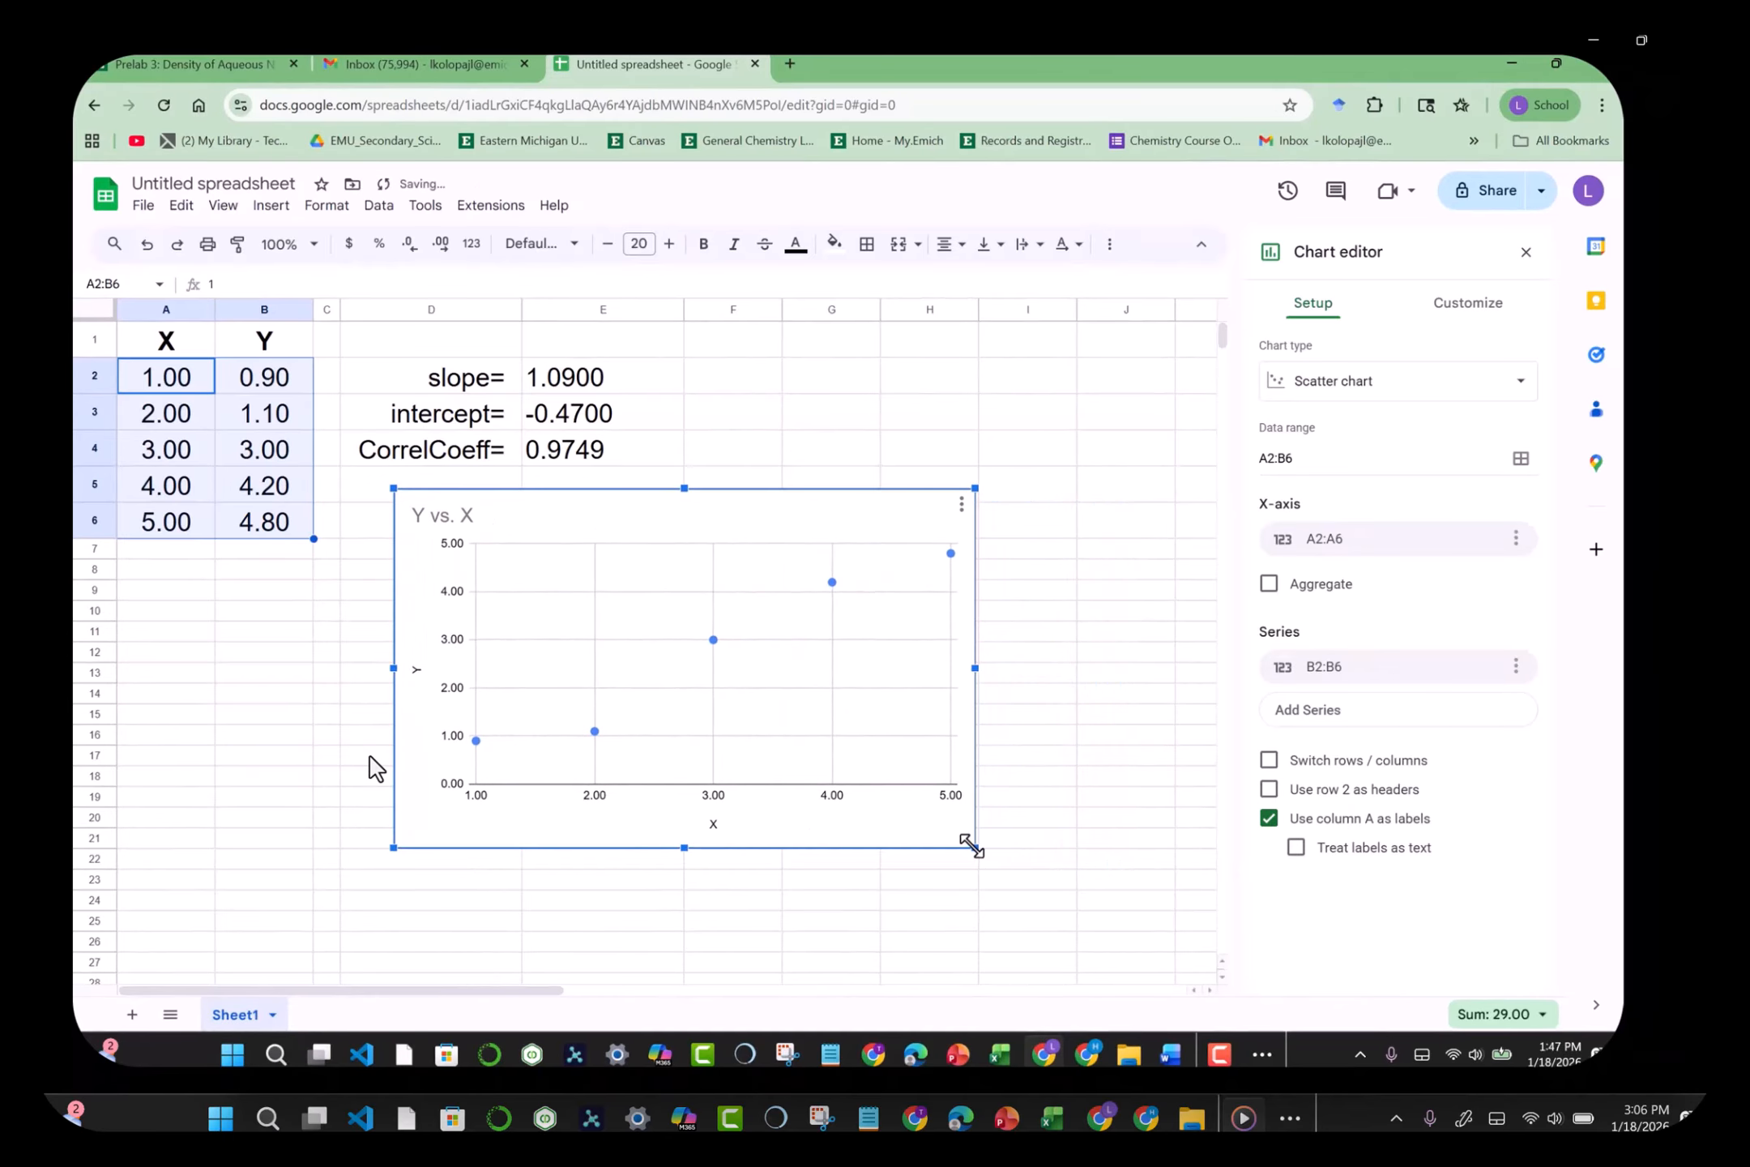
pyautogui.moveTo(973, 845); pyautogui.dragTo(1121, 933)
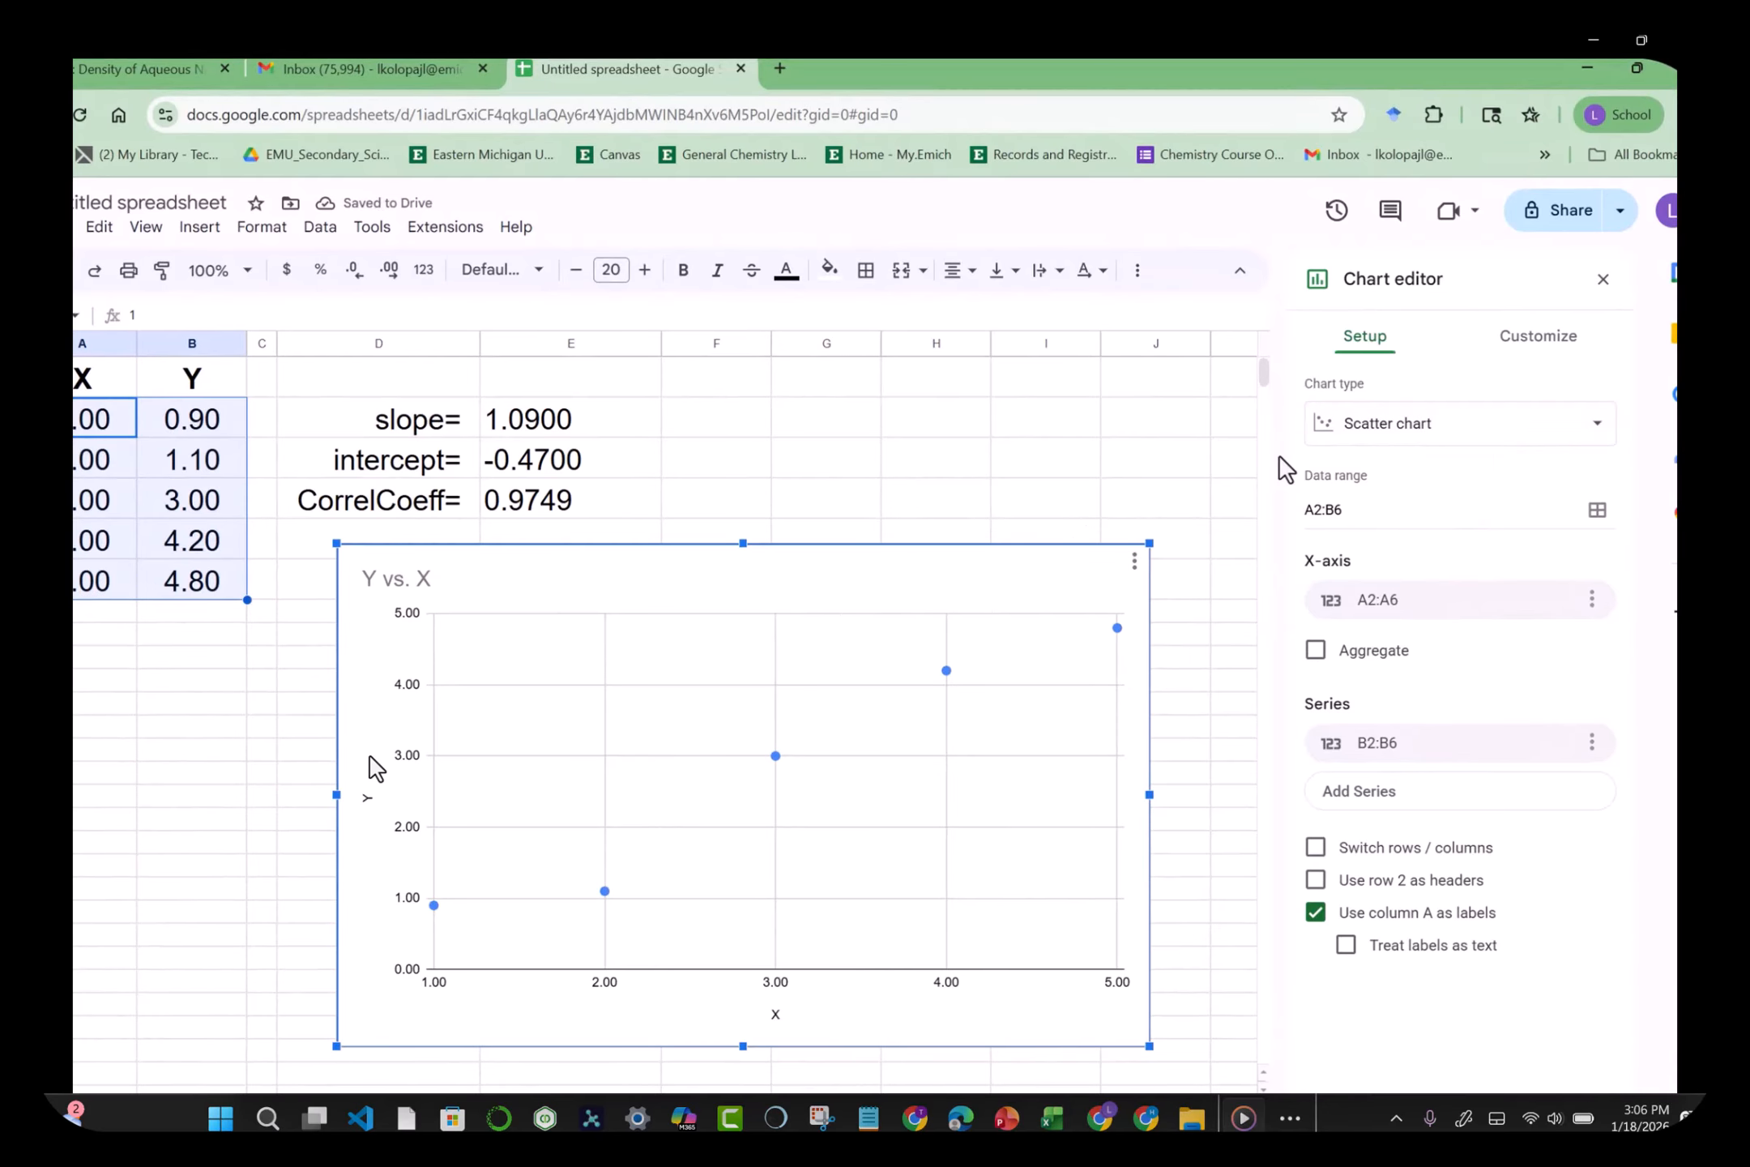
# Step: Make the chart title bold at size 24 and center it
pyautogui.click(1547, 346)
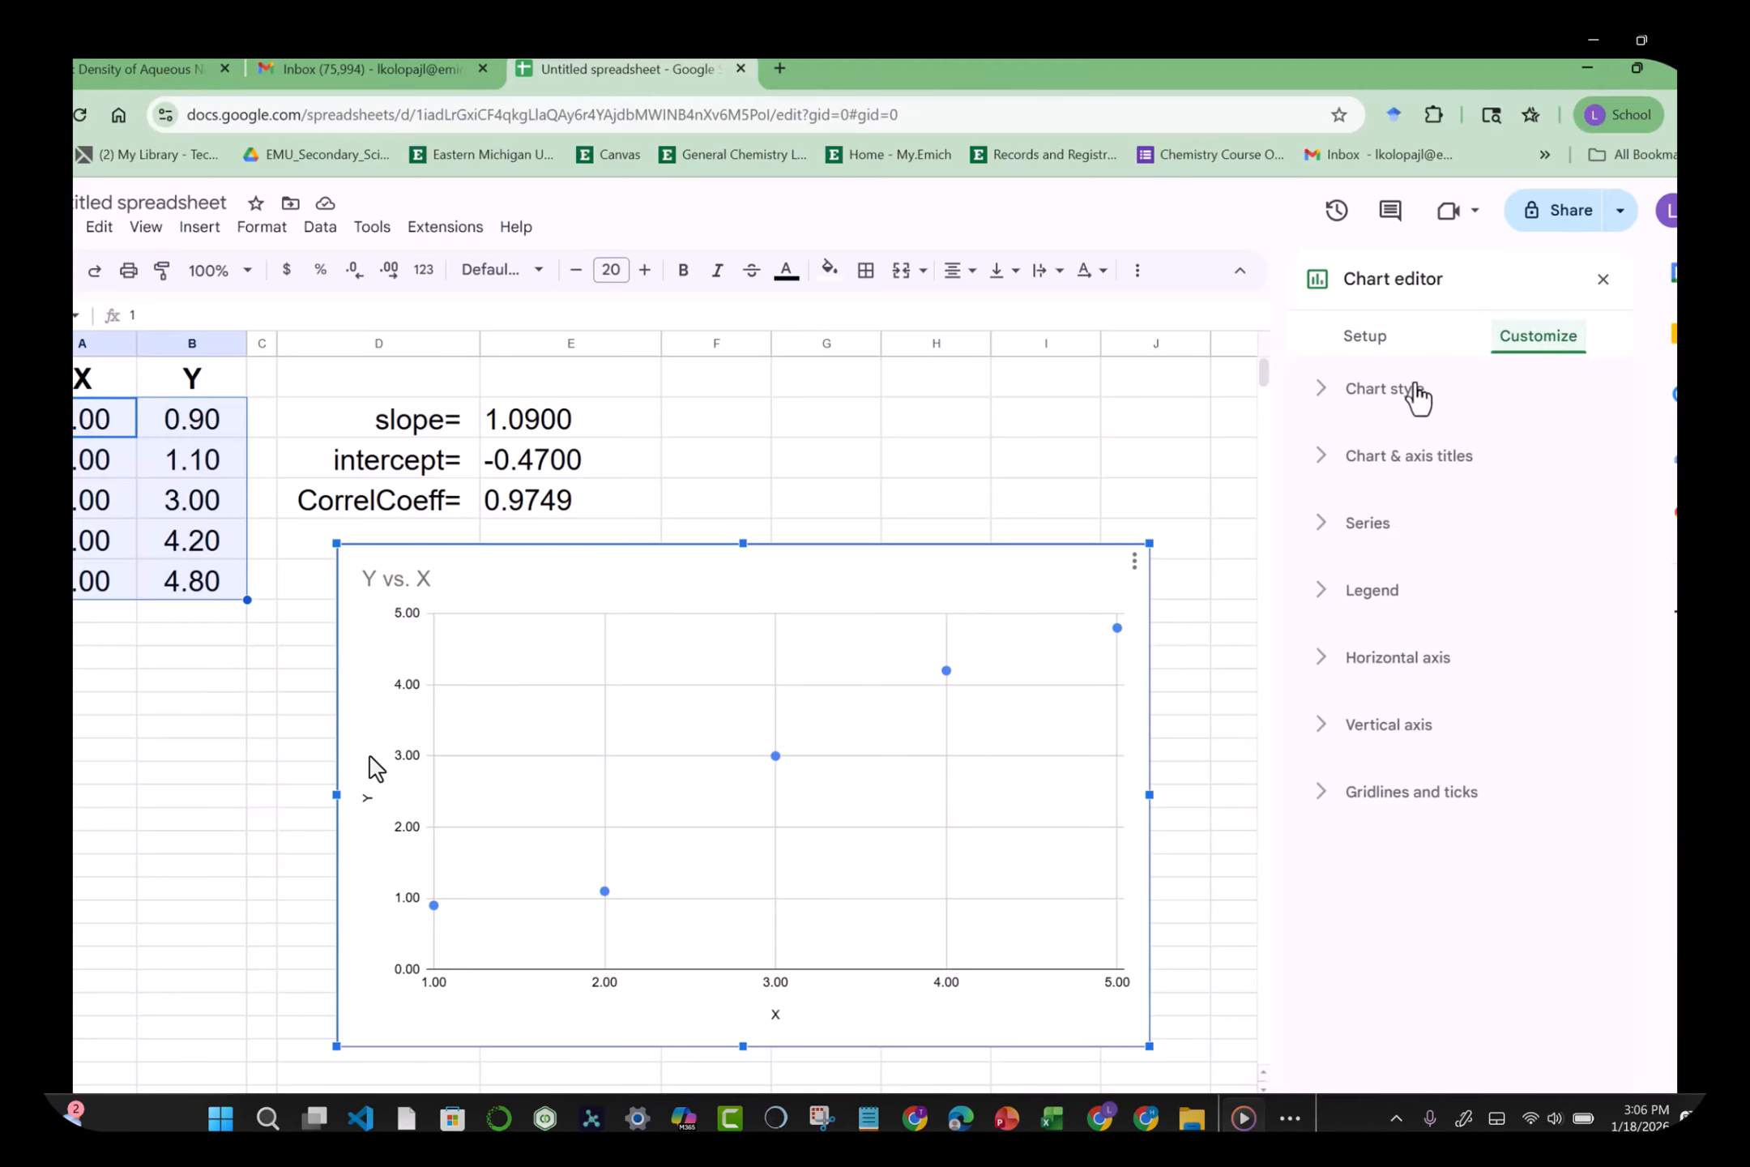
pyautogui.click(1395, 470)
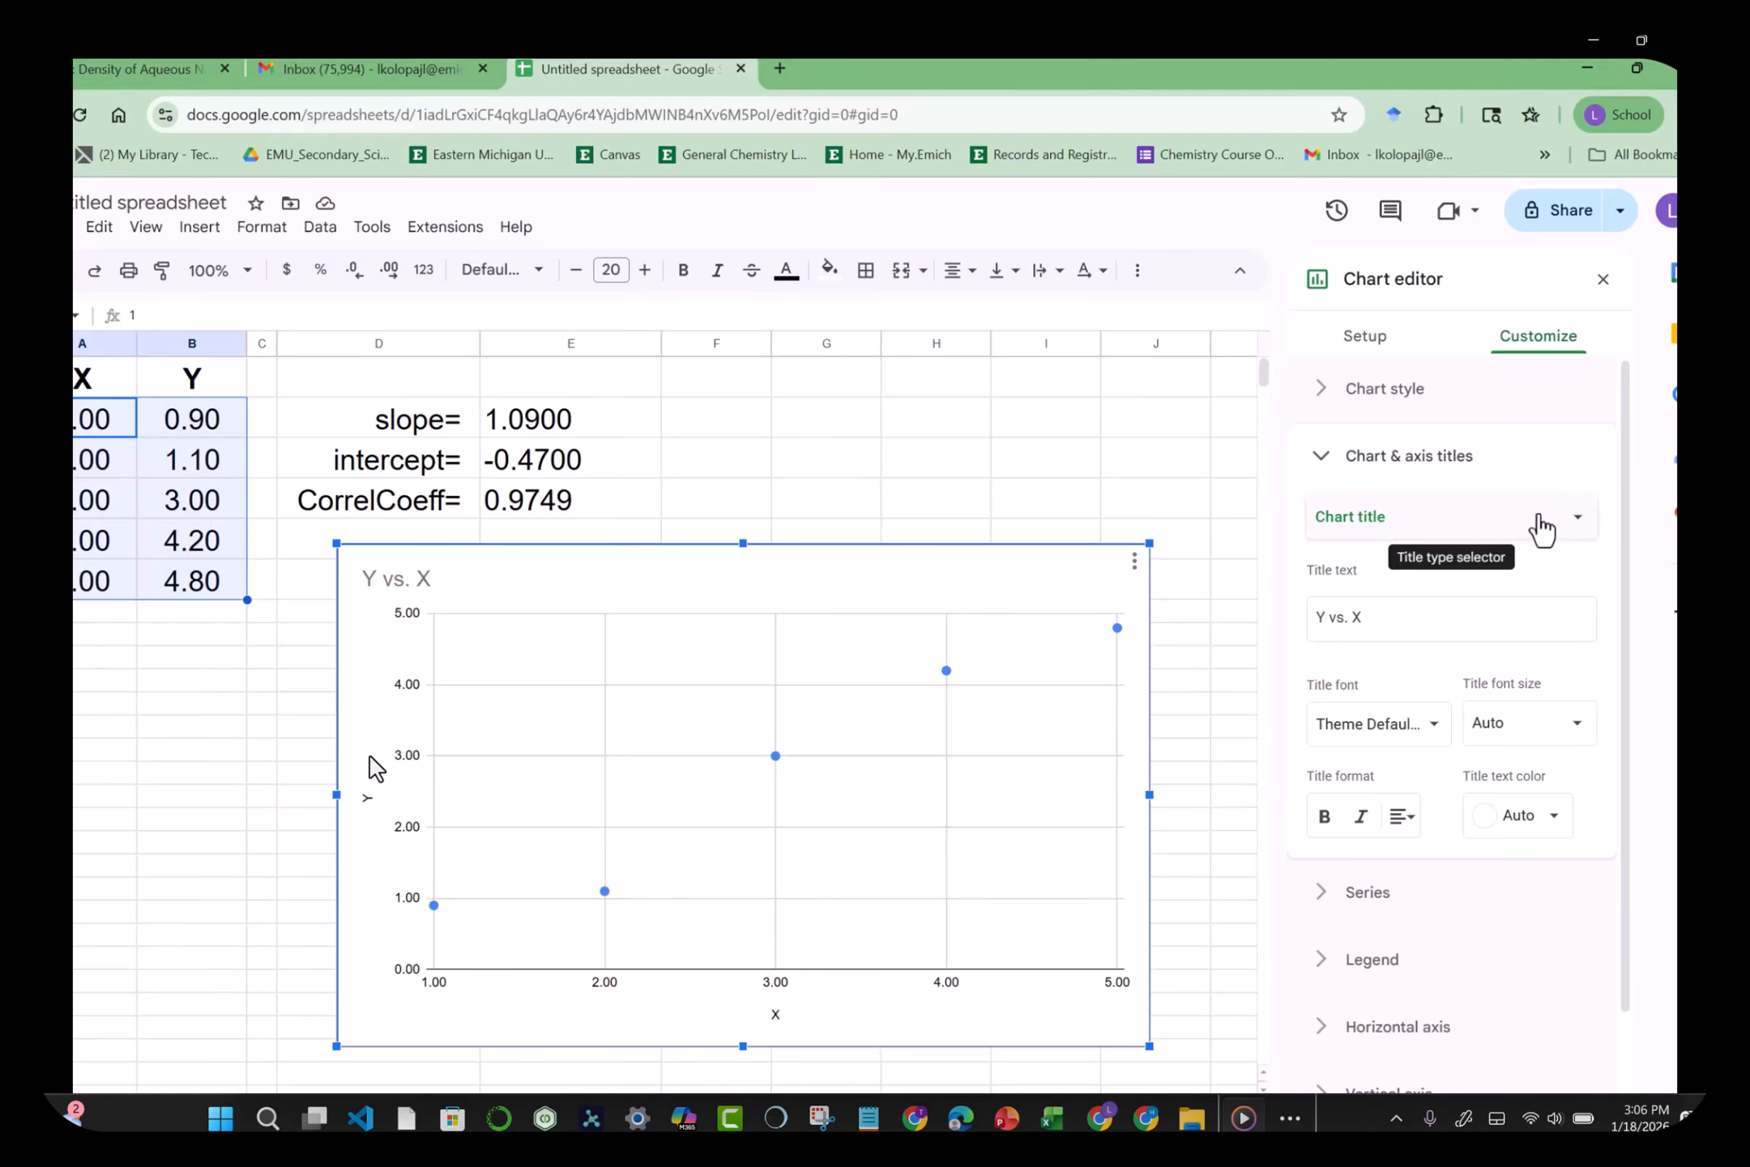
pyautogui.click(1572, 532)
pyautogui.click(1572, 533)
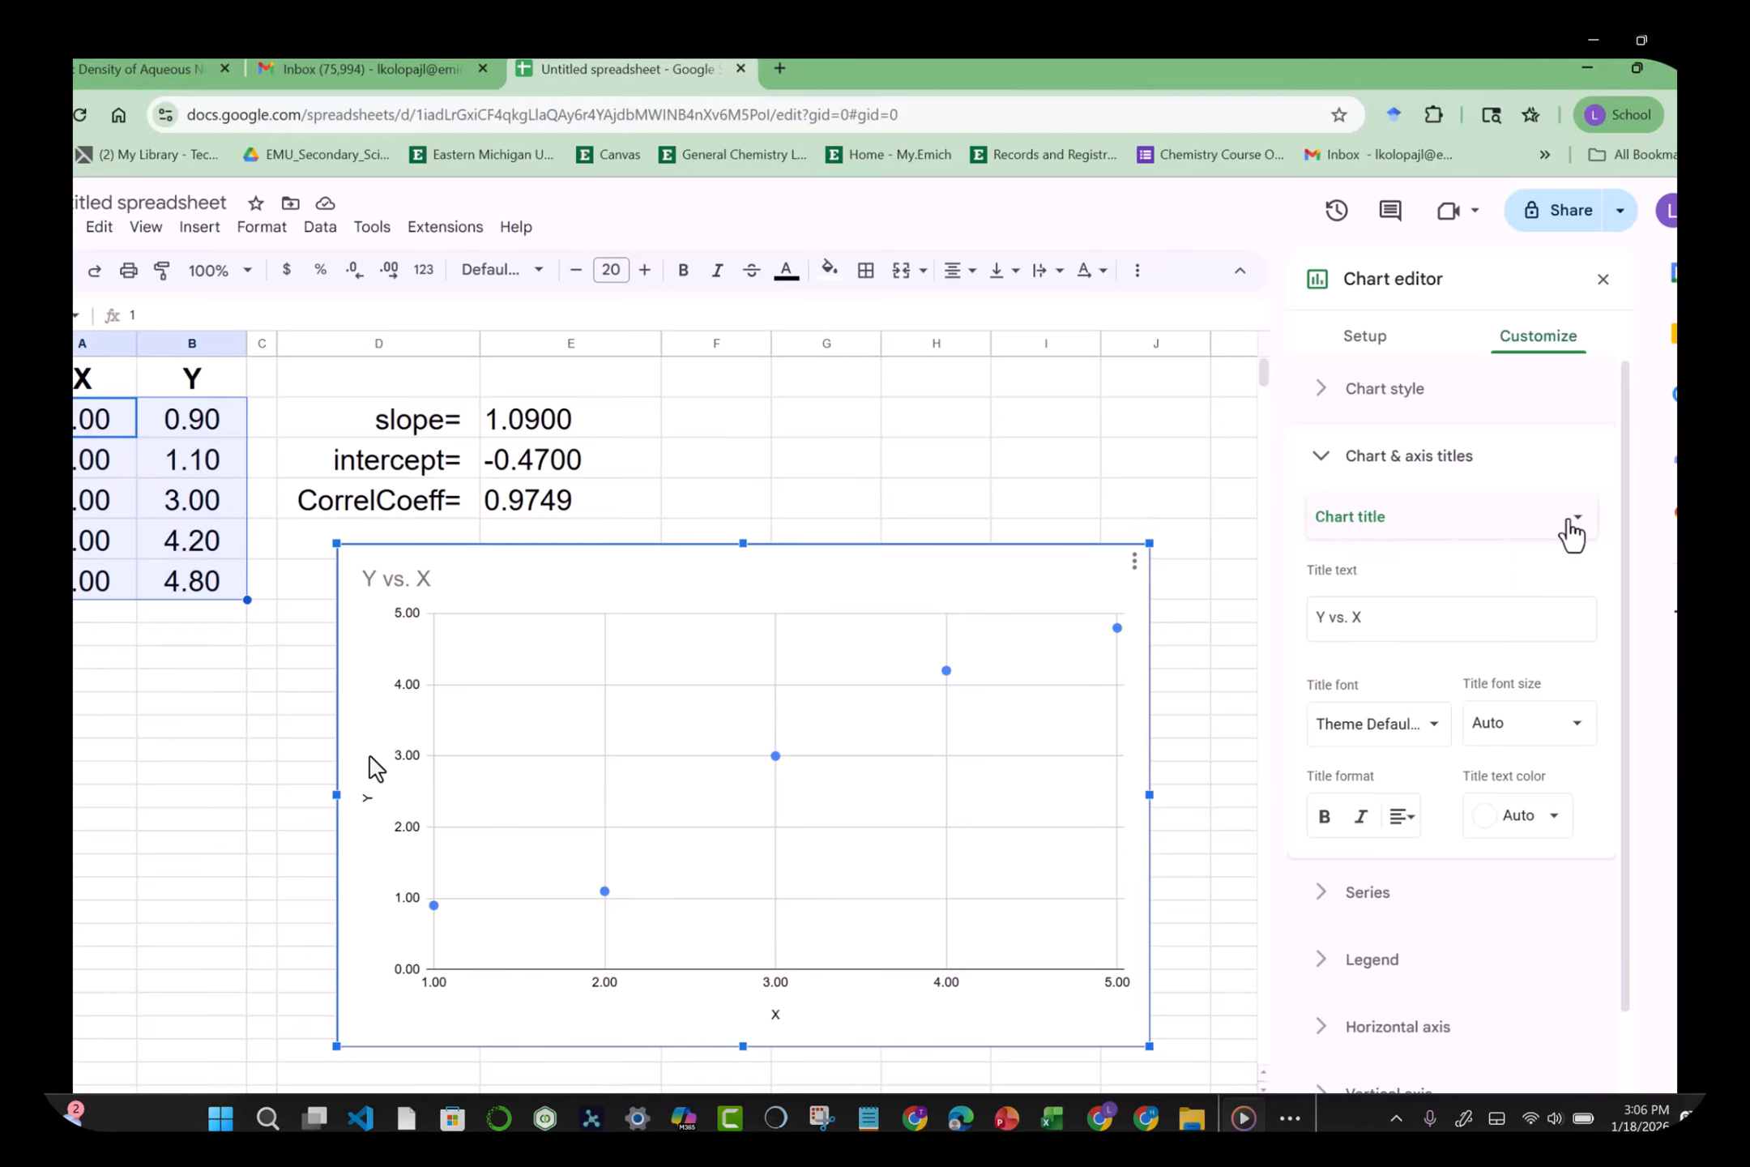
pyautogui.click(1377, 621)
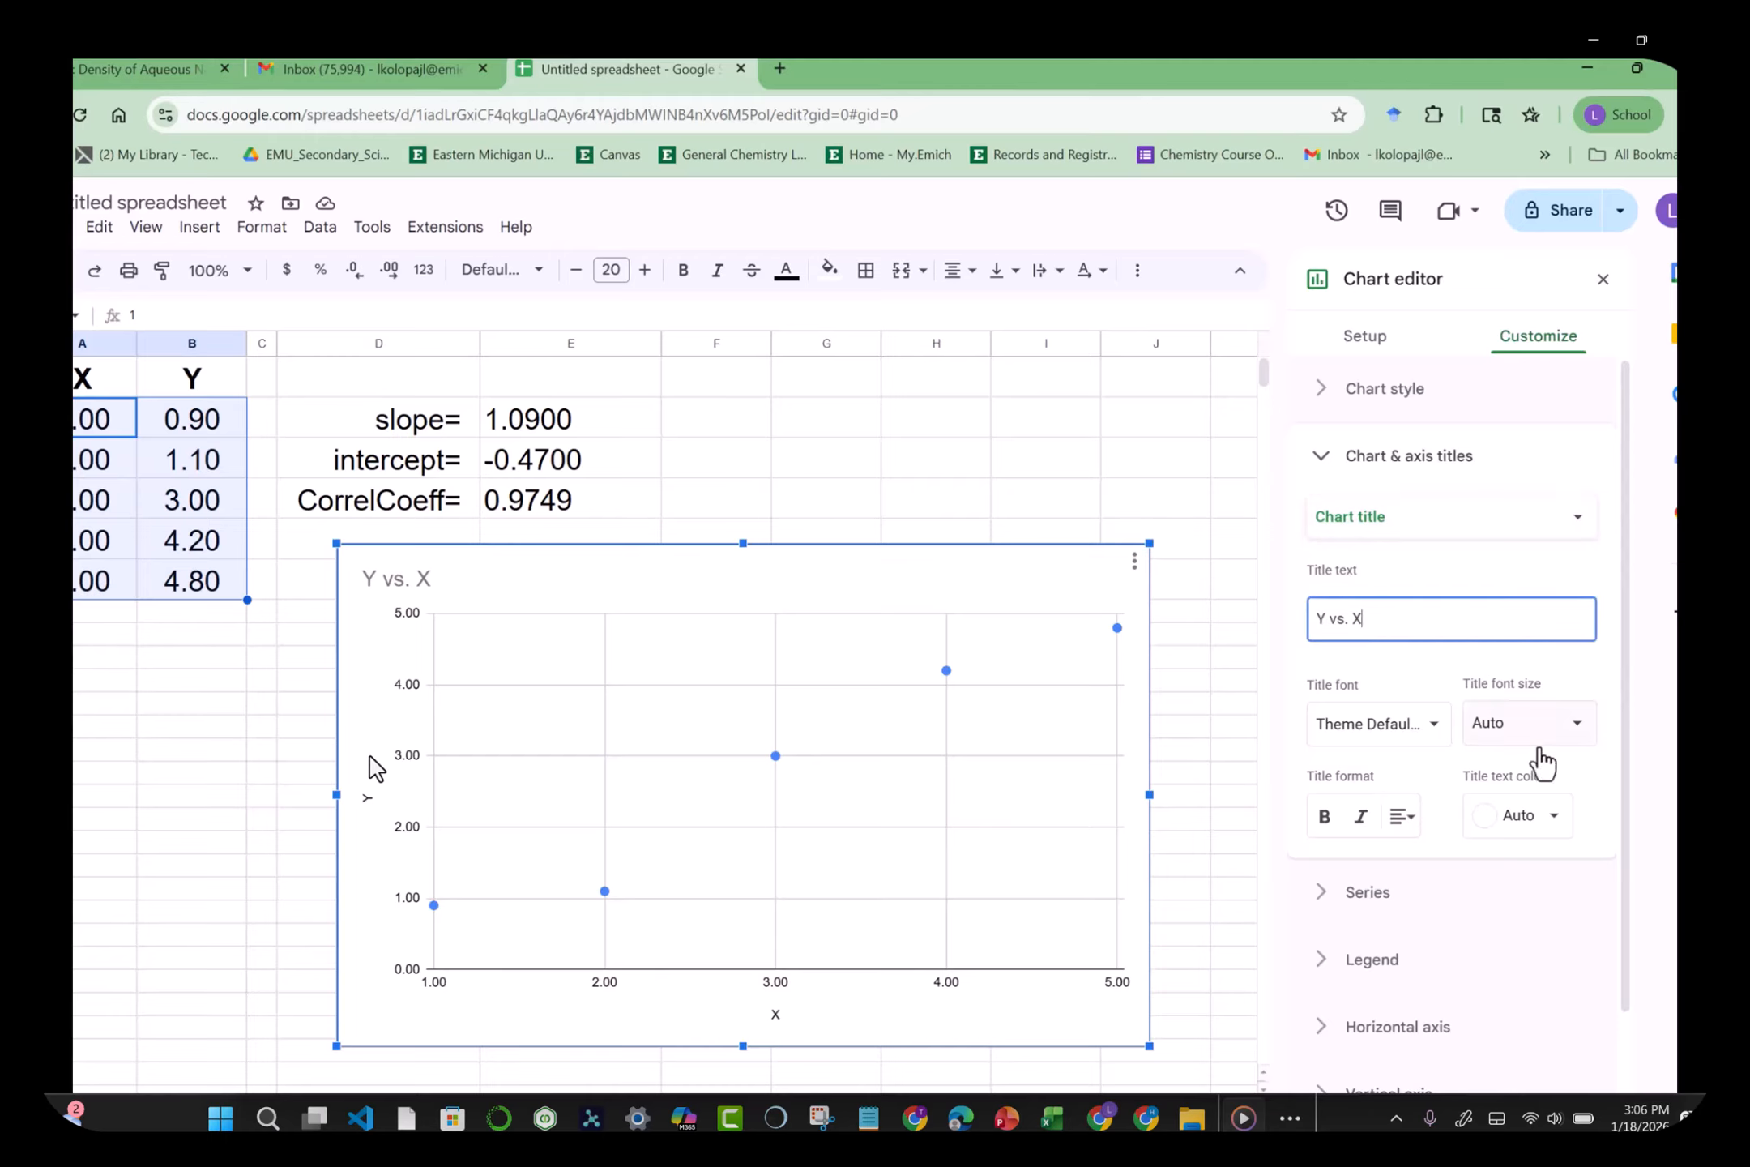
pyautogui.click(1577, 724)
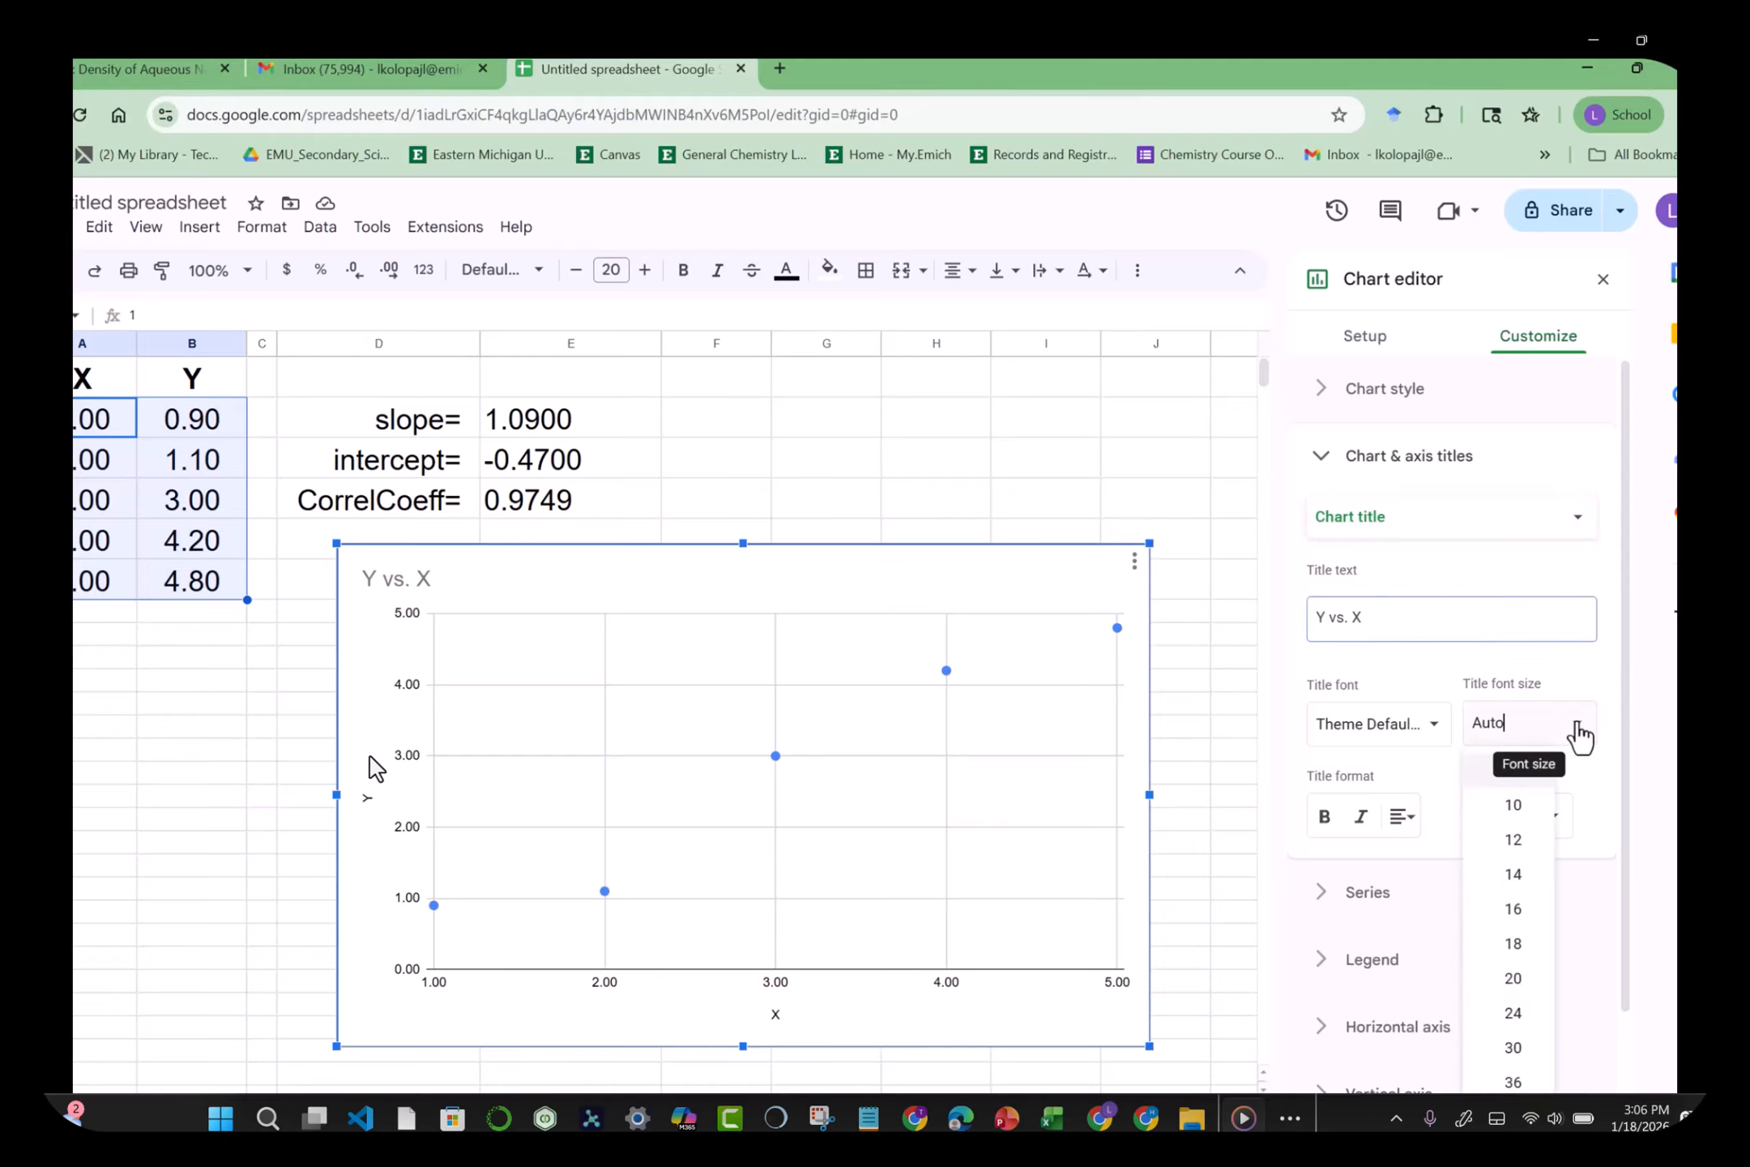
pyautogui.click(1514, 1014)
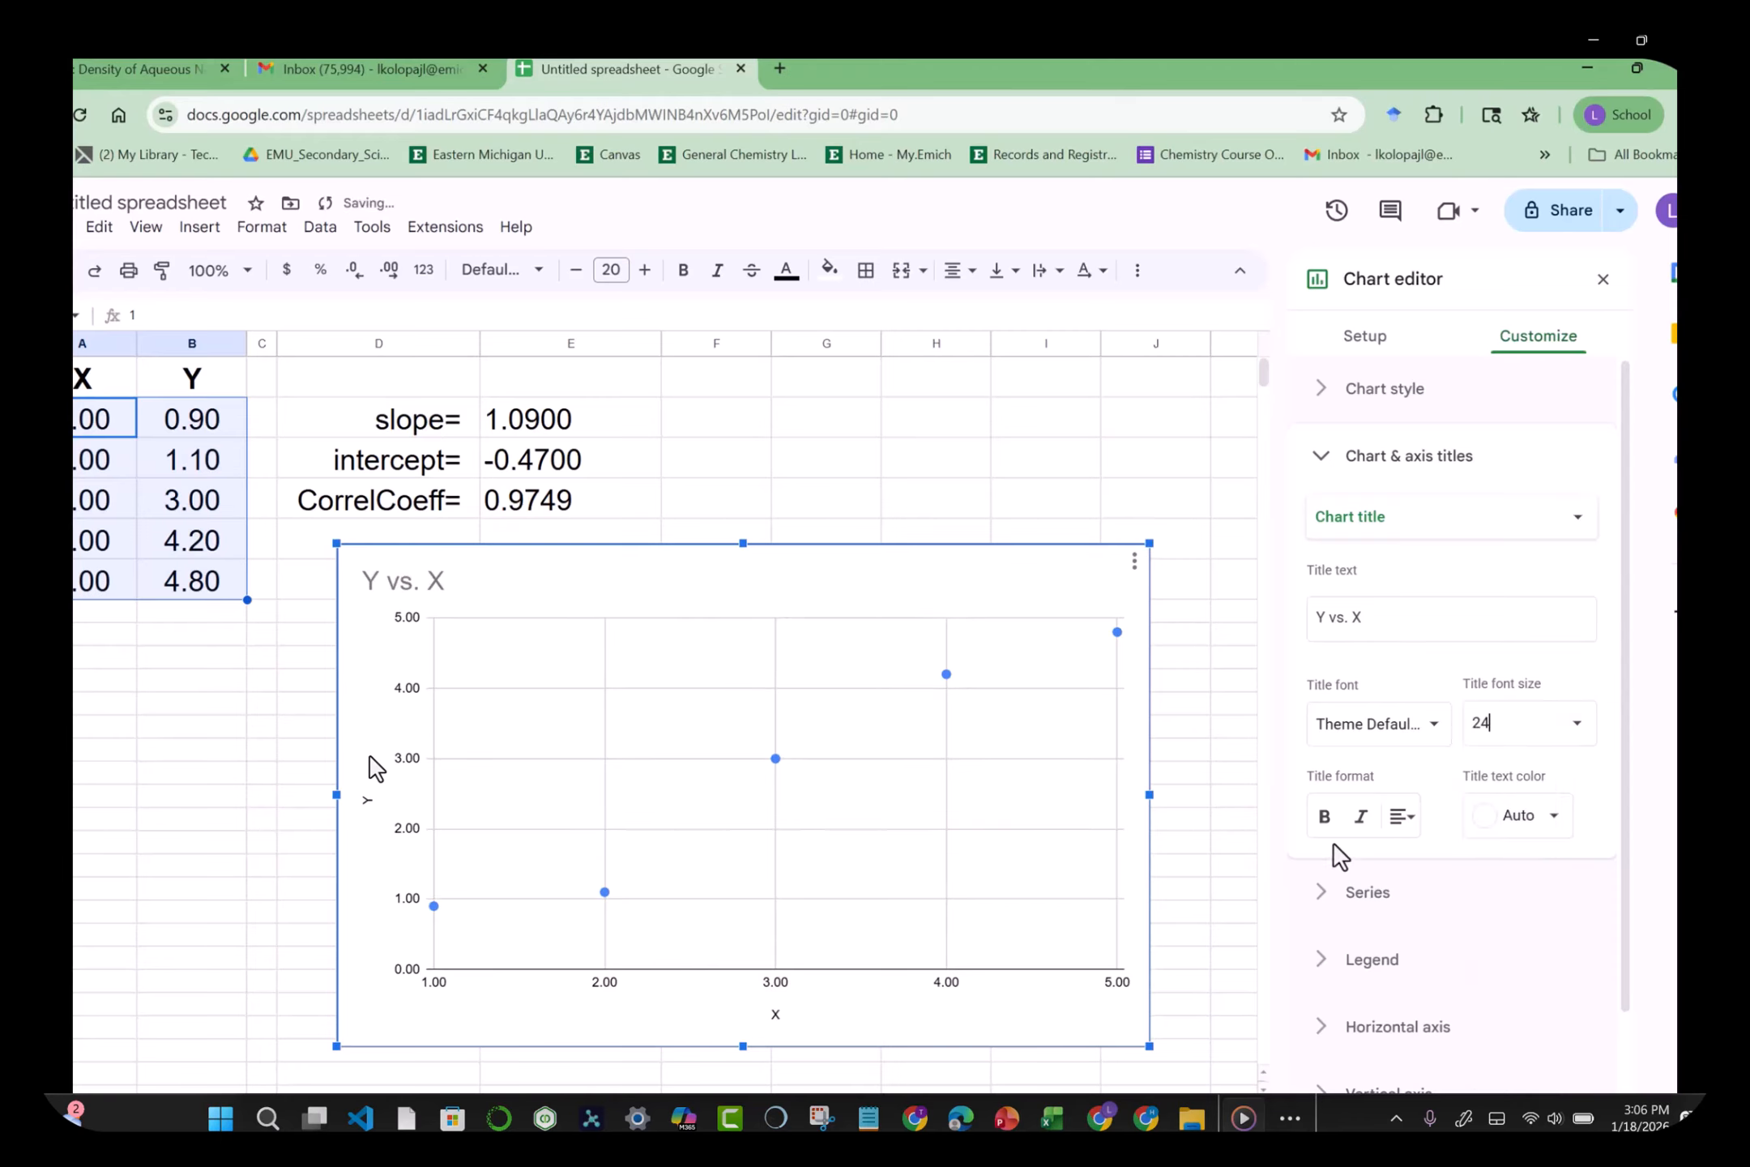
pyautogui.click(1323, 818)
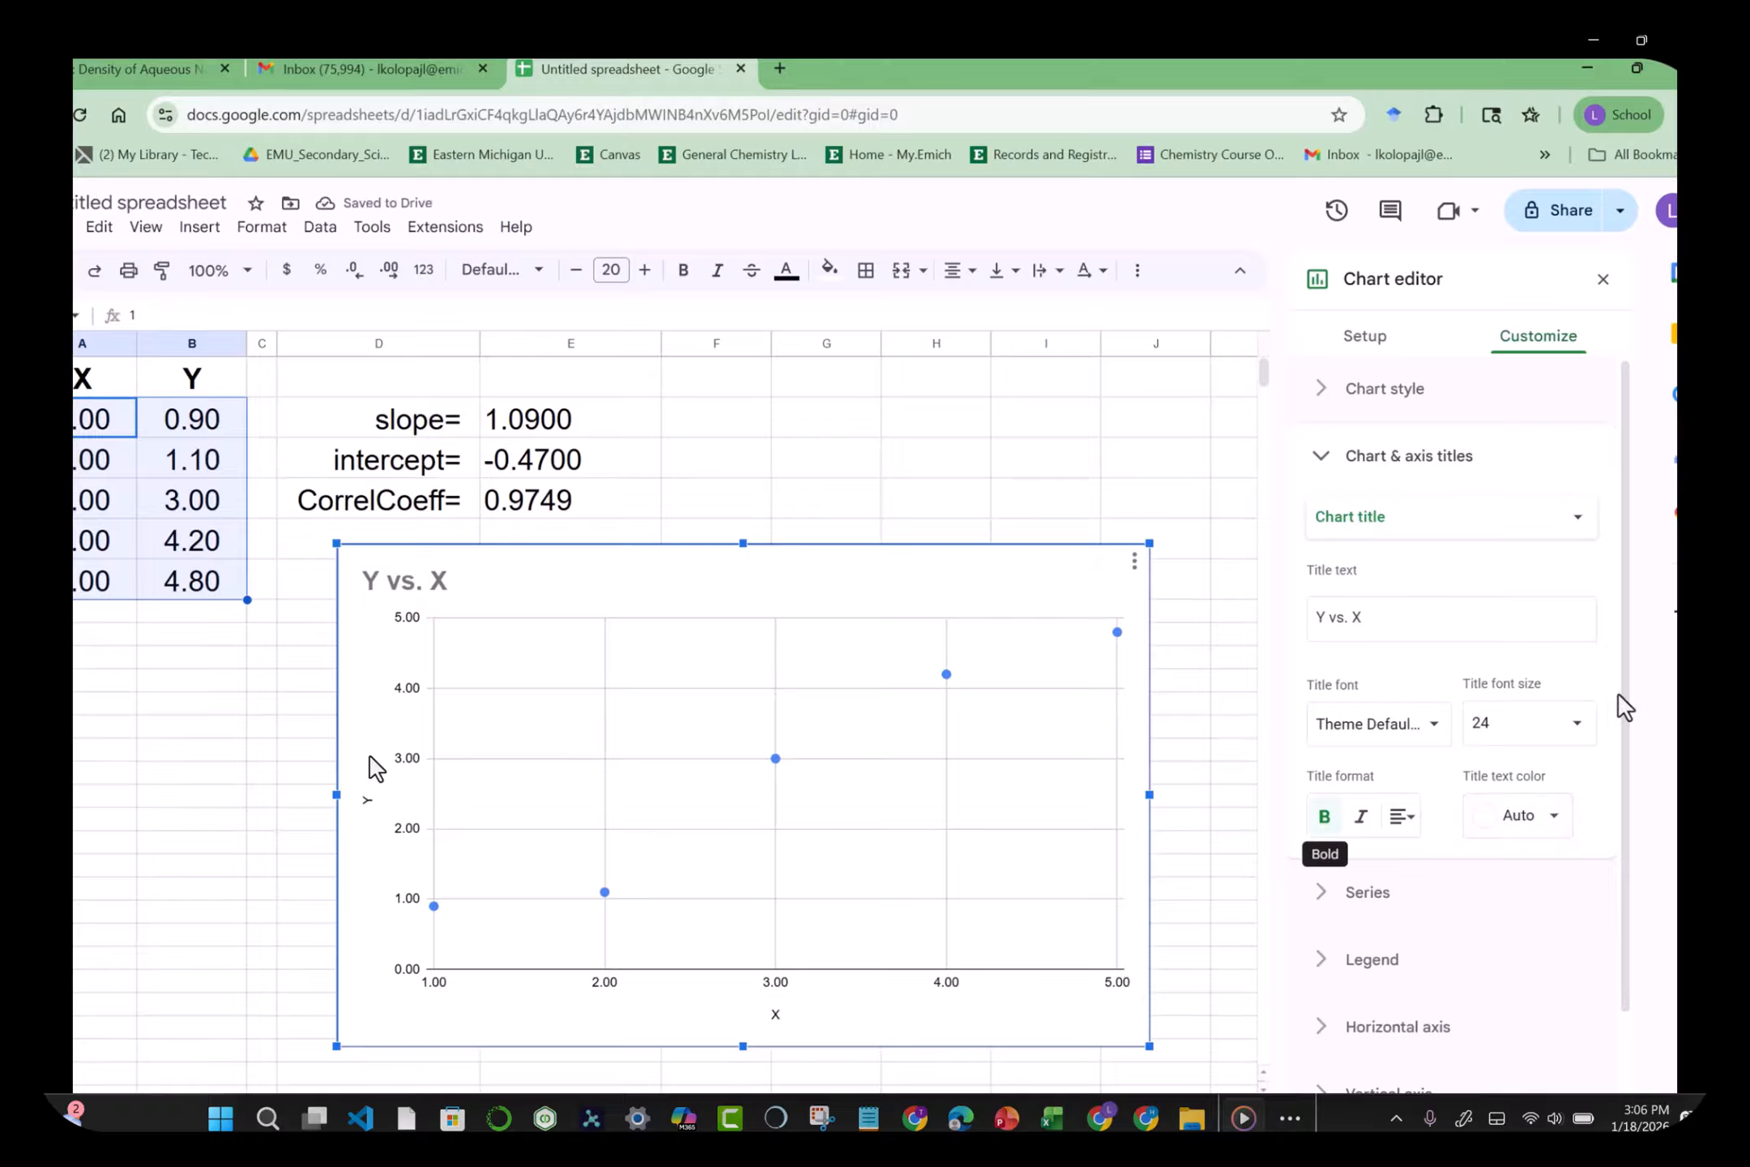
pyautogui.moveTo(1625, 702); pyautogui.dragTo(1630, 822)
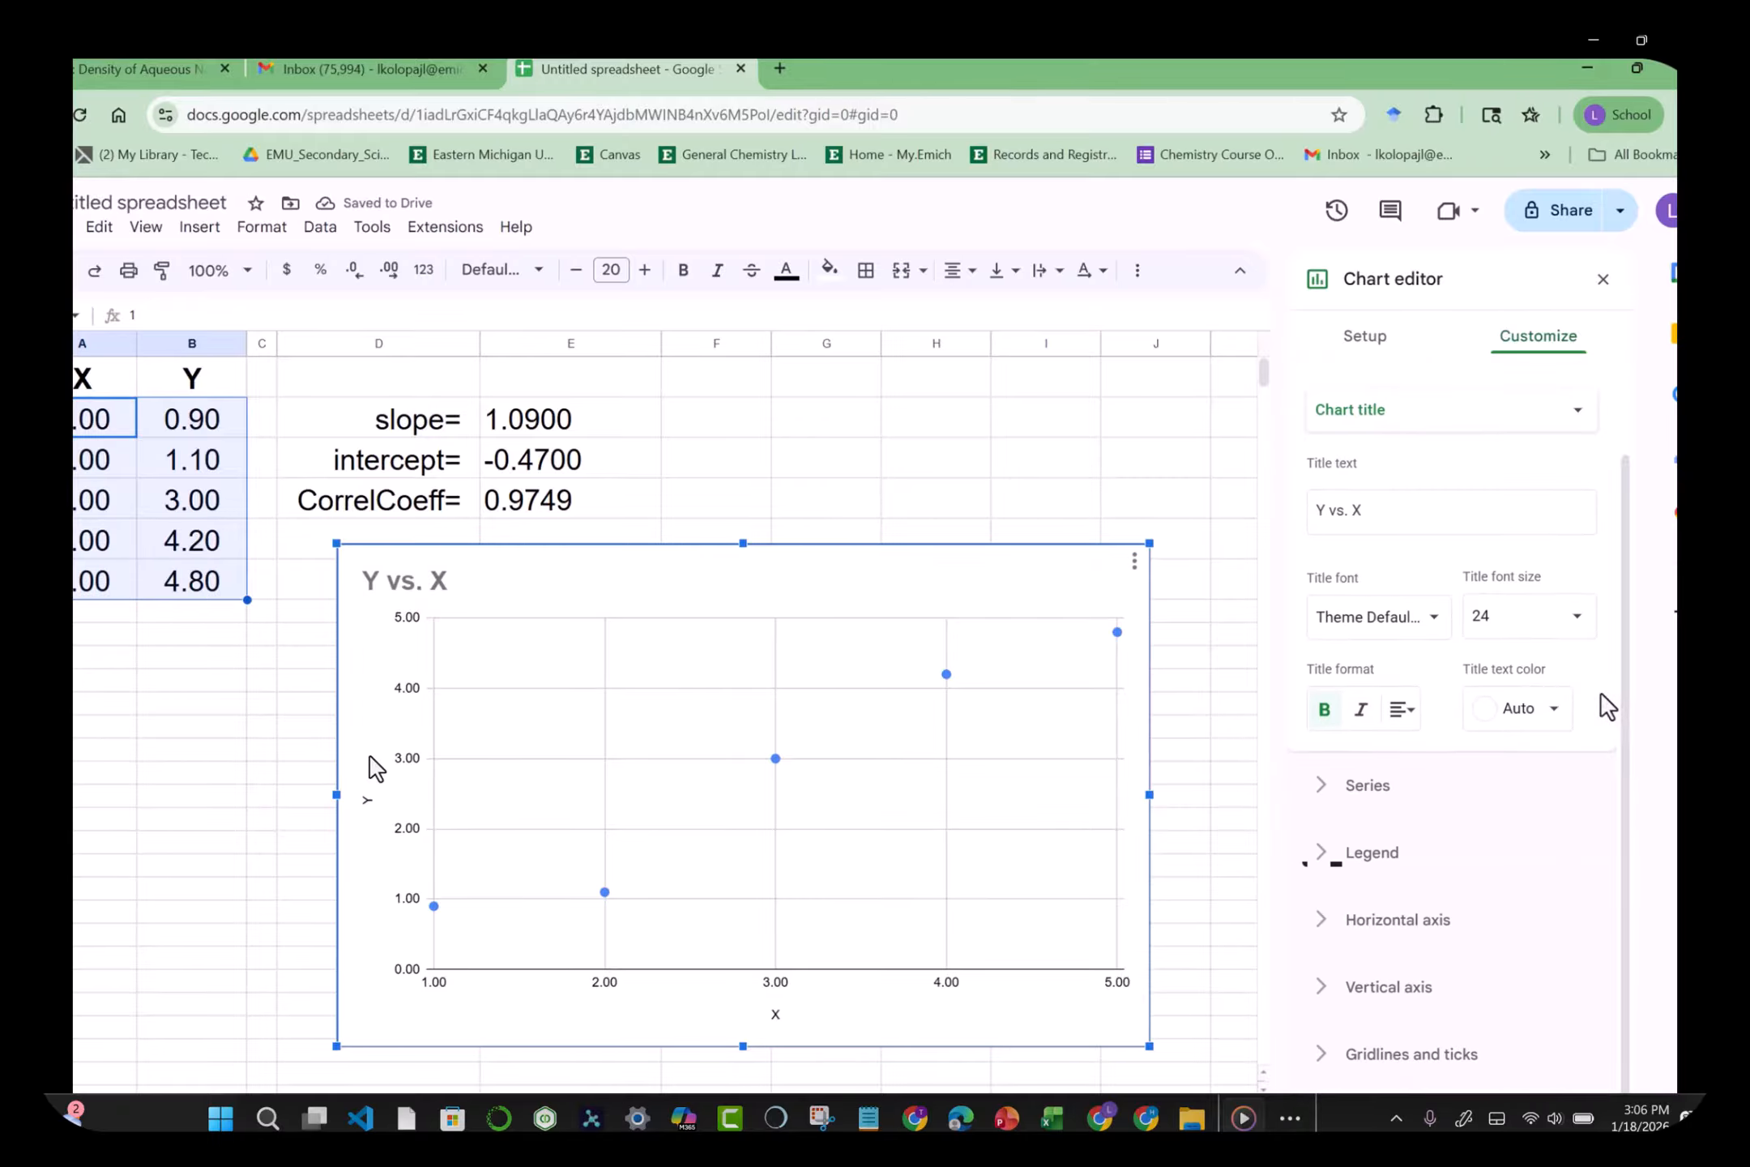
pyautogui.click(1400, 716)
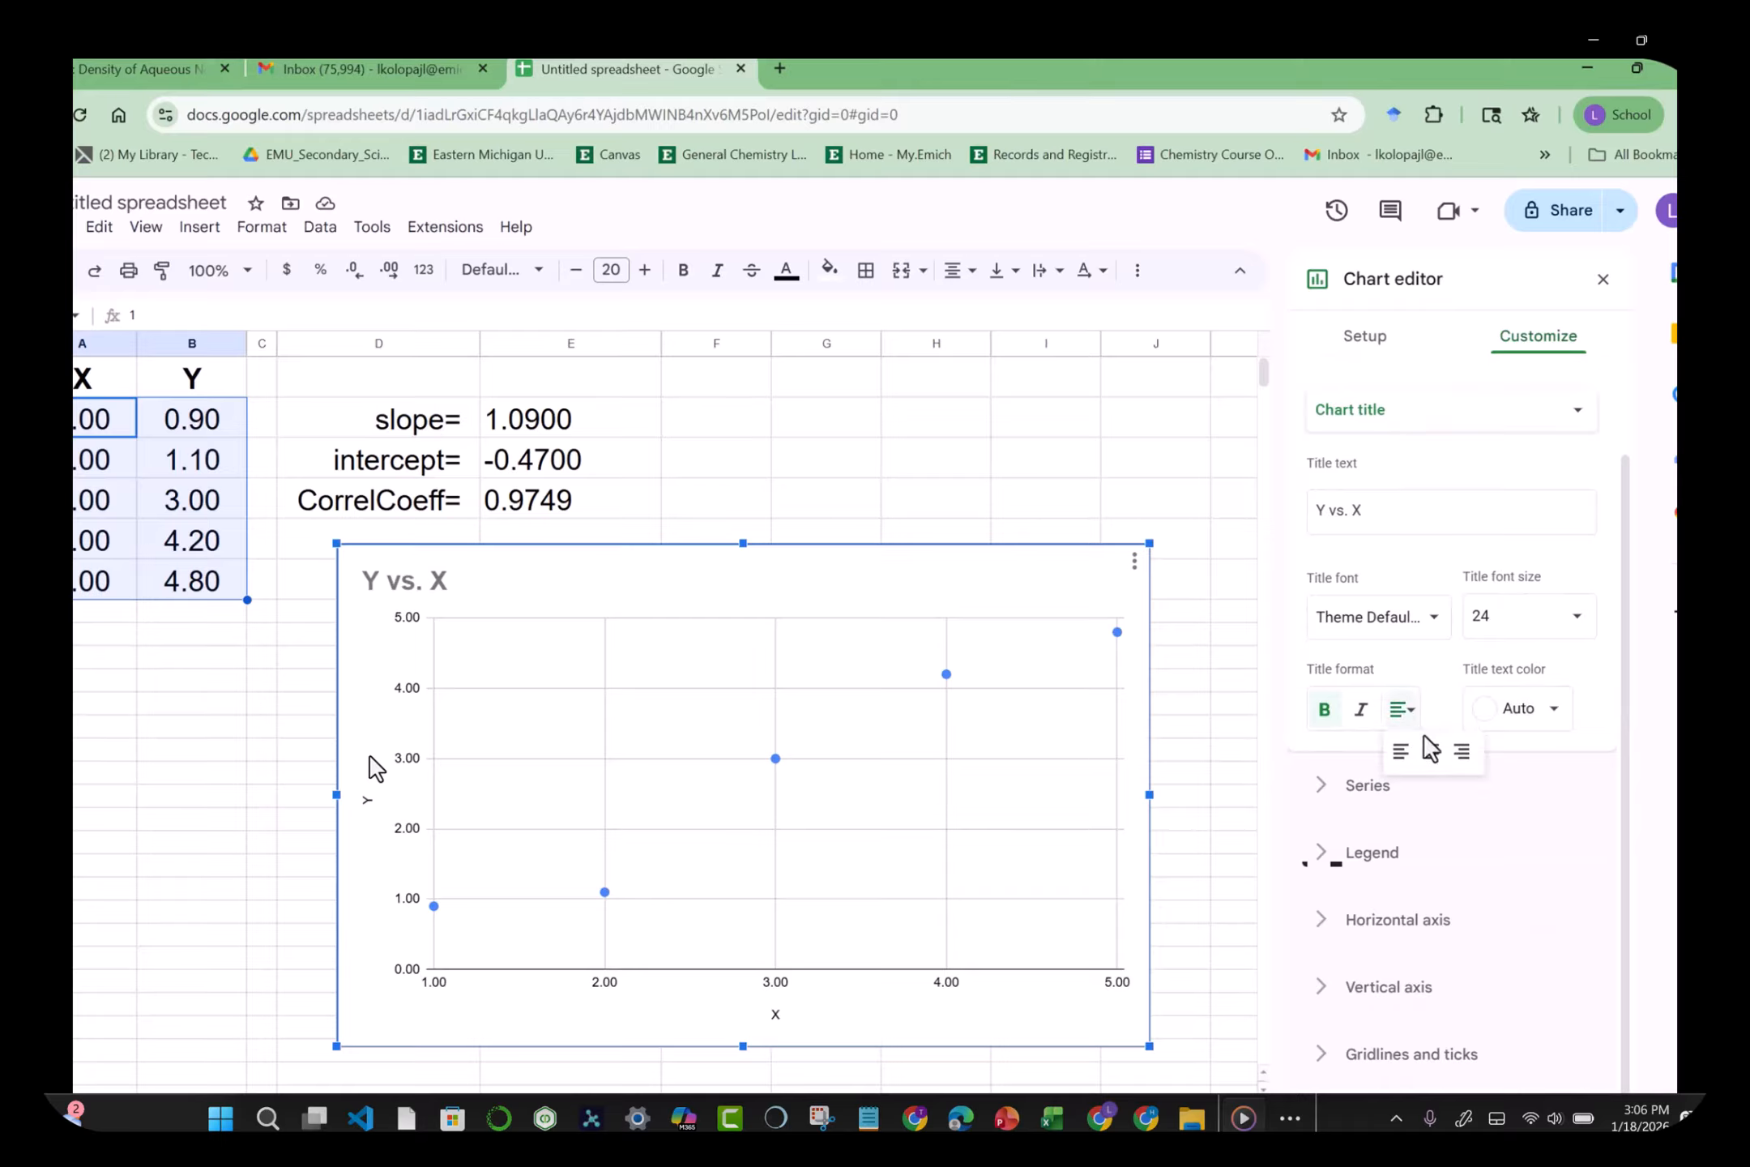
pyautogui.click(1431, 754)
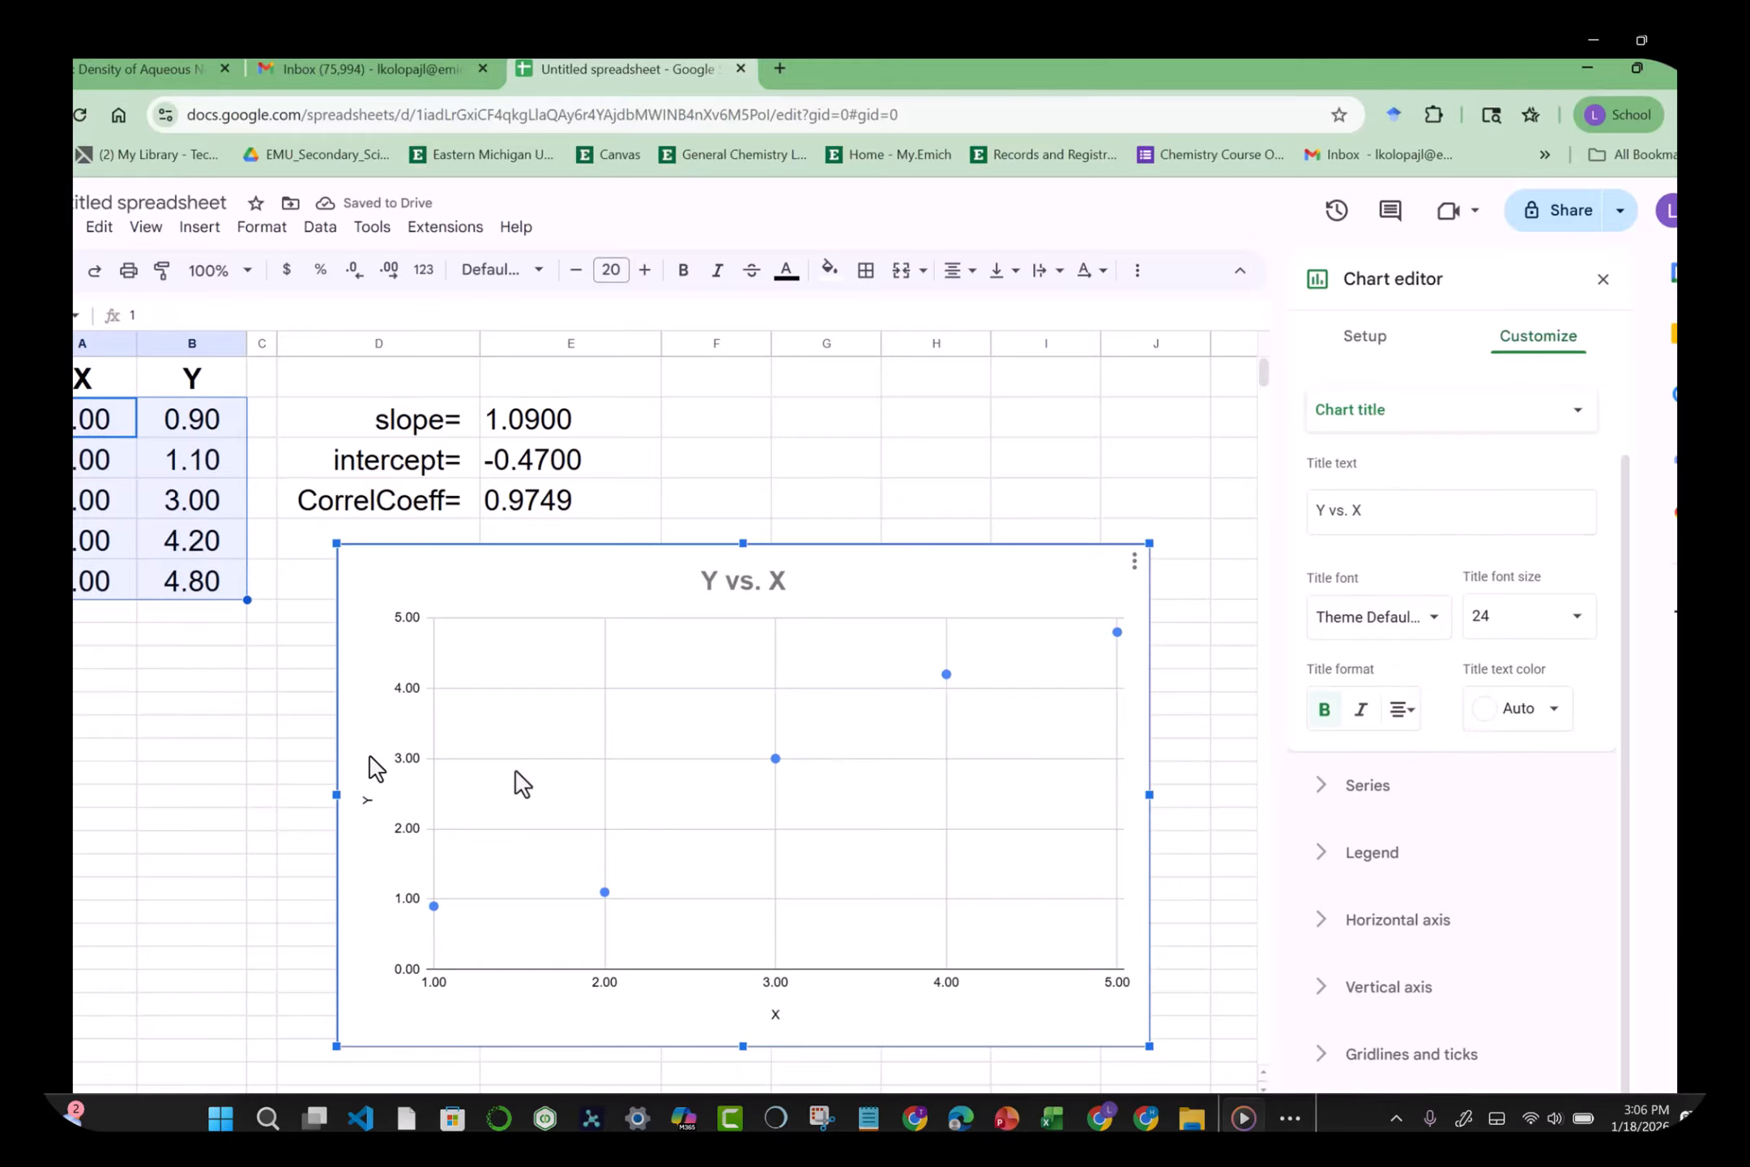
# Step: Set the Y and X axis titles to bold size 18, then close the chart editor
pyautogui.click(367, 808)
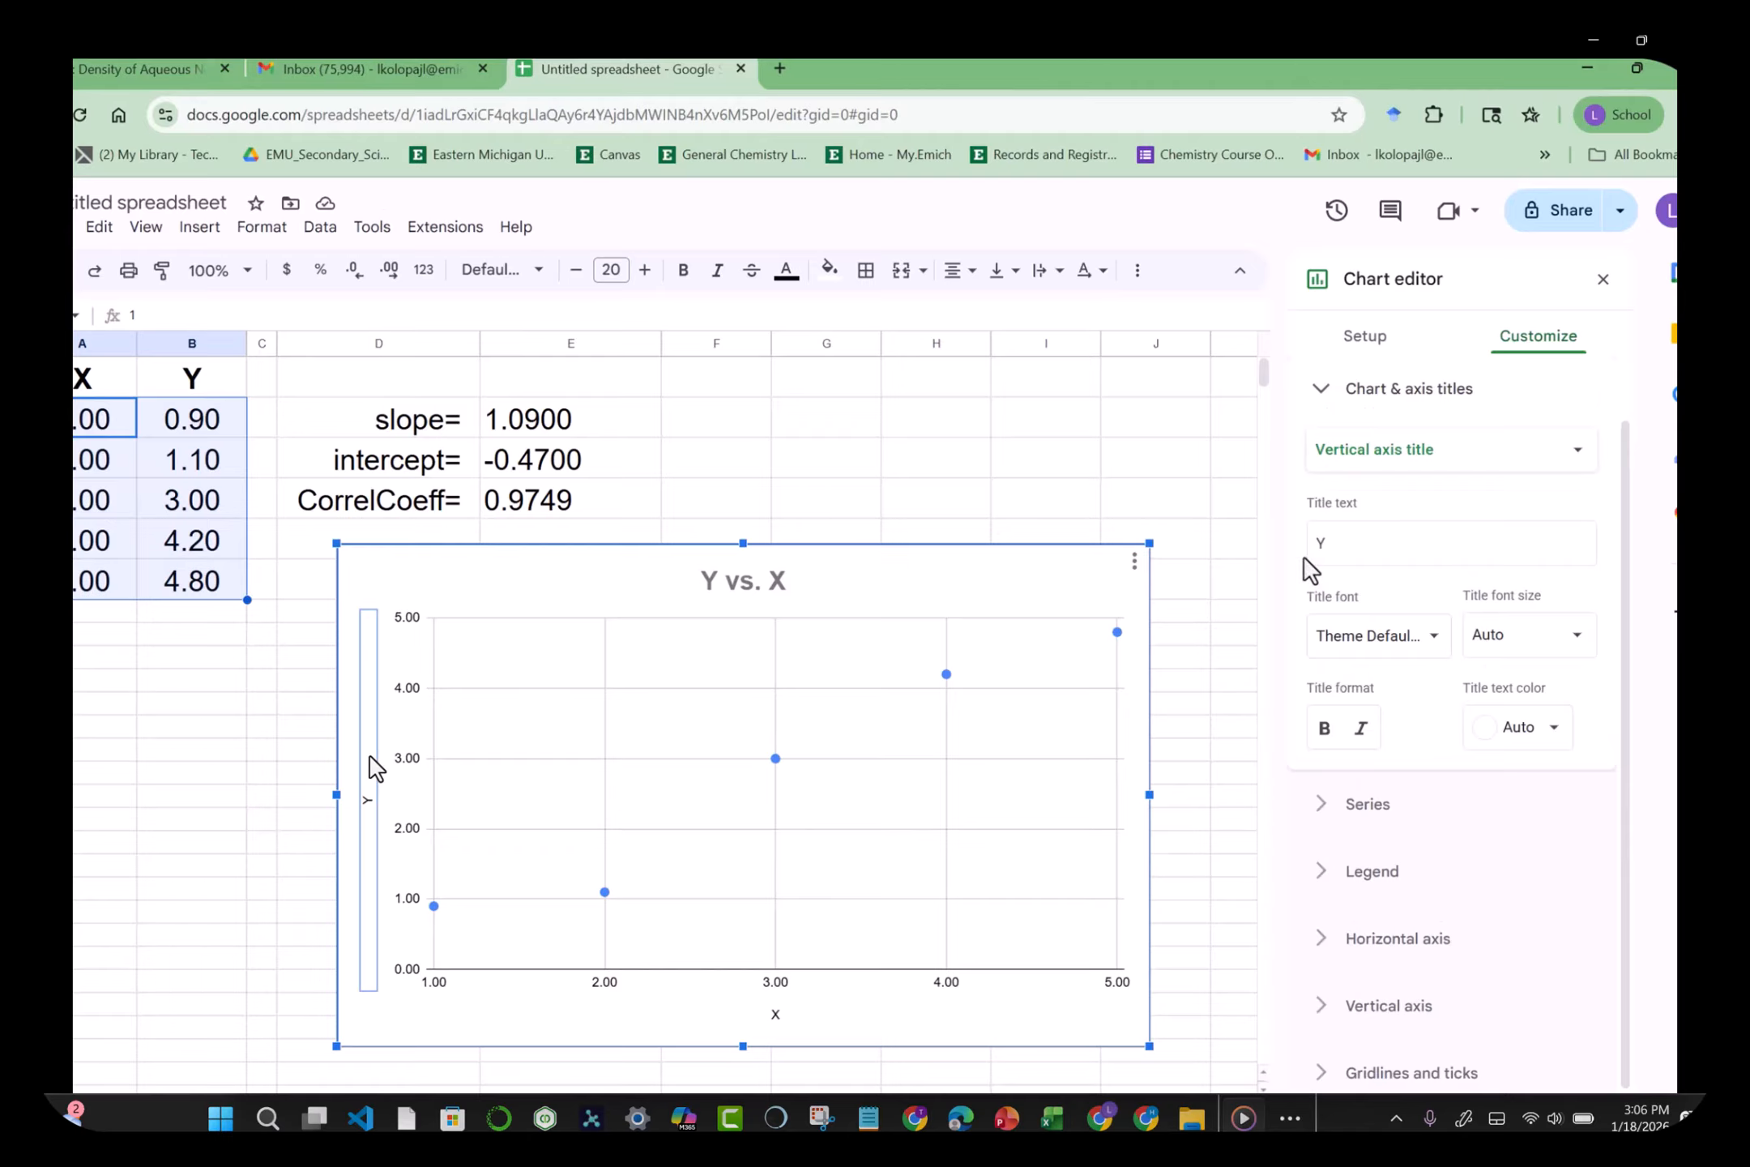
pyautogui.click(1577, 639)
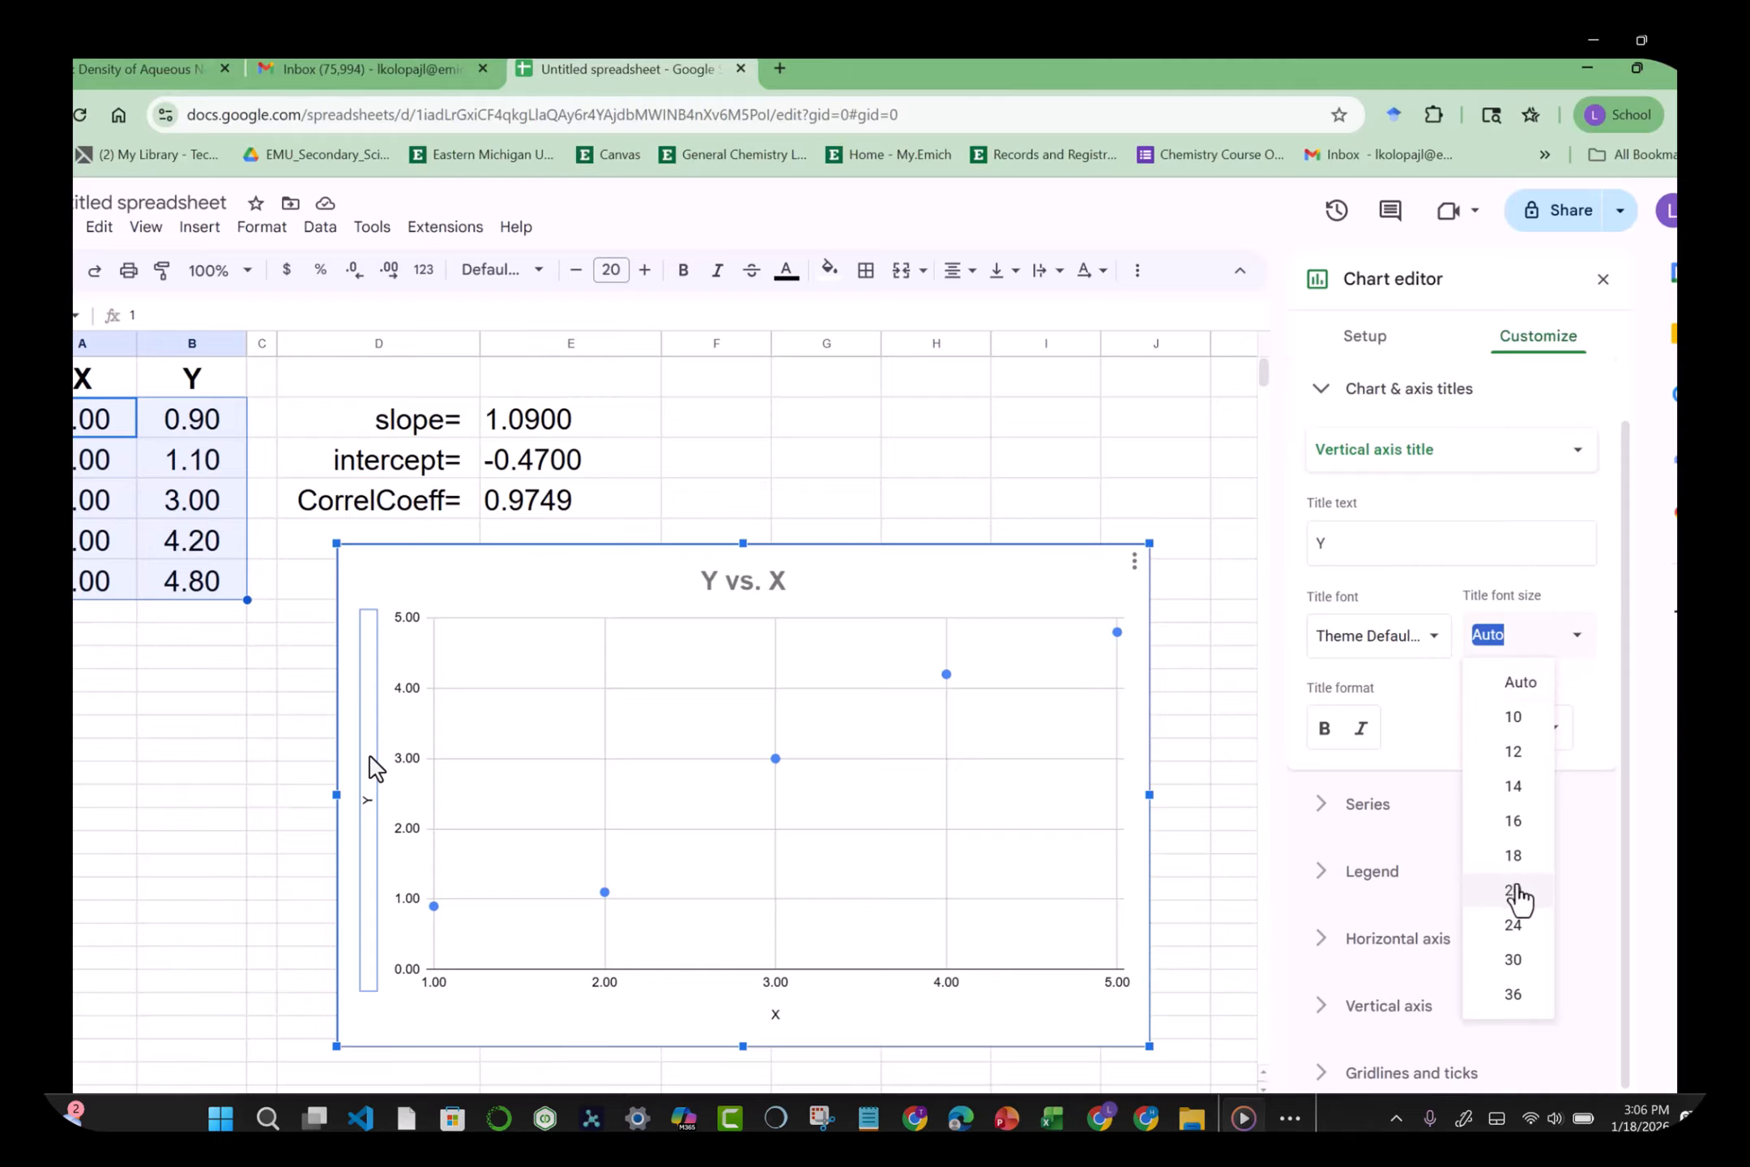
pyautogui.click(1522, 860)
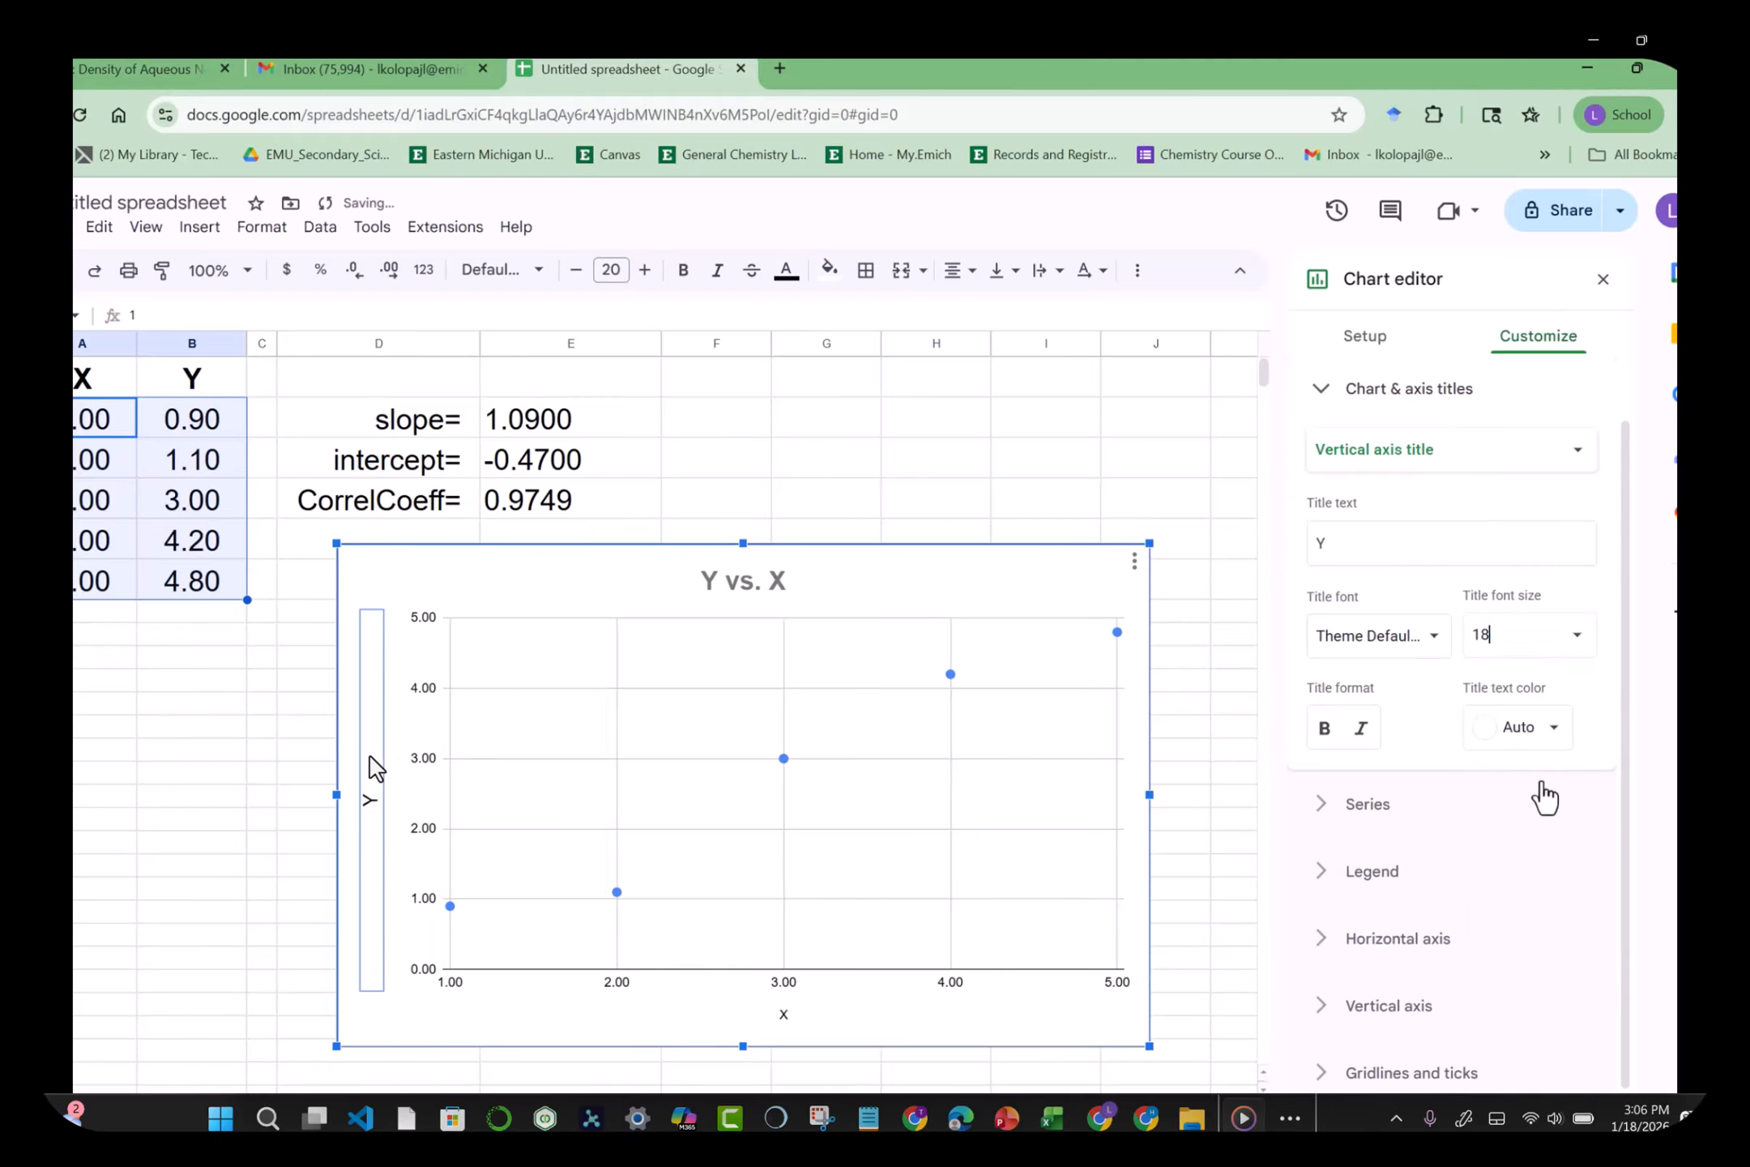
pyautogui.click(1324, 736)
pyautogui.click(786, 1021)
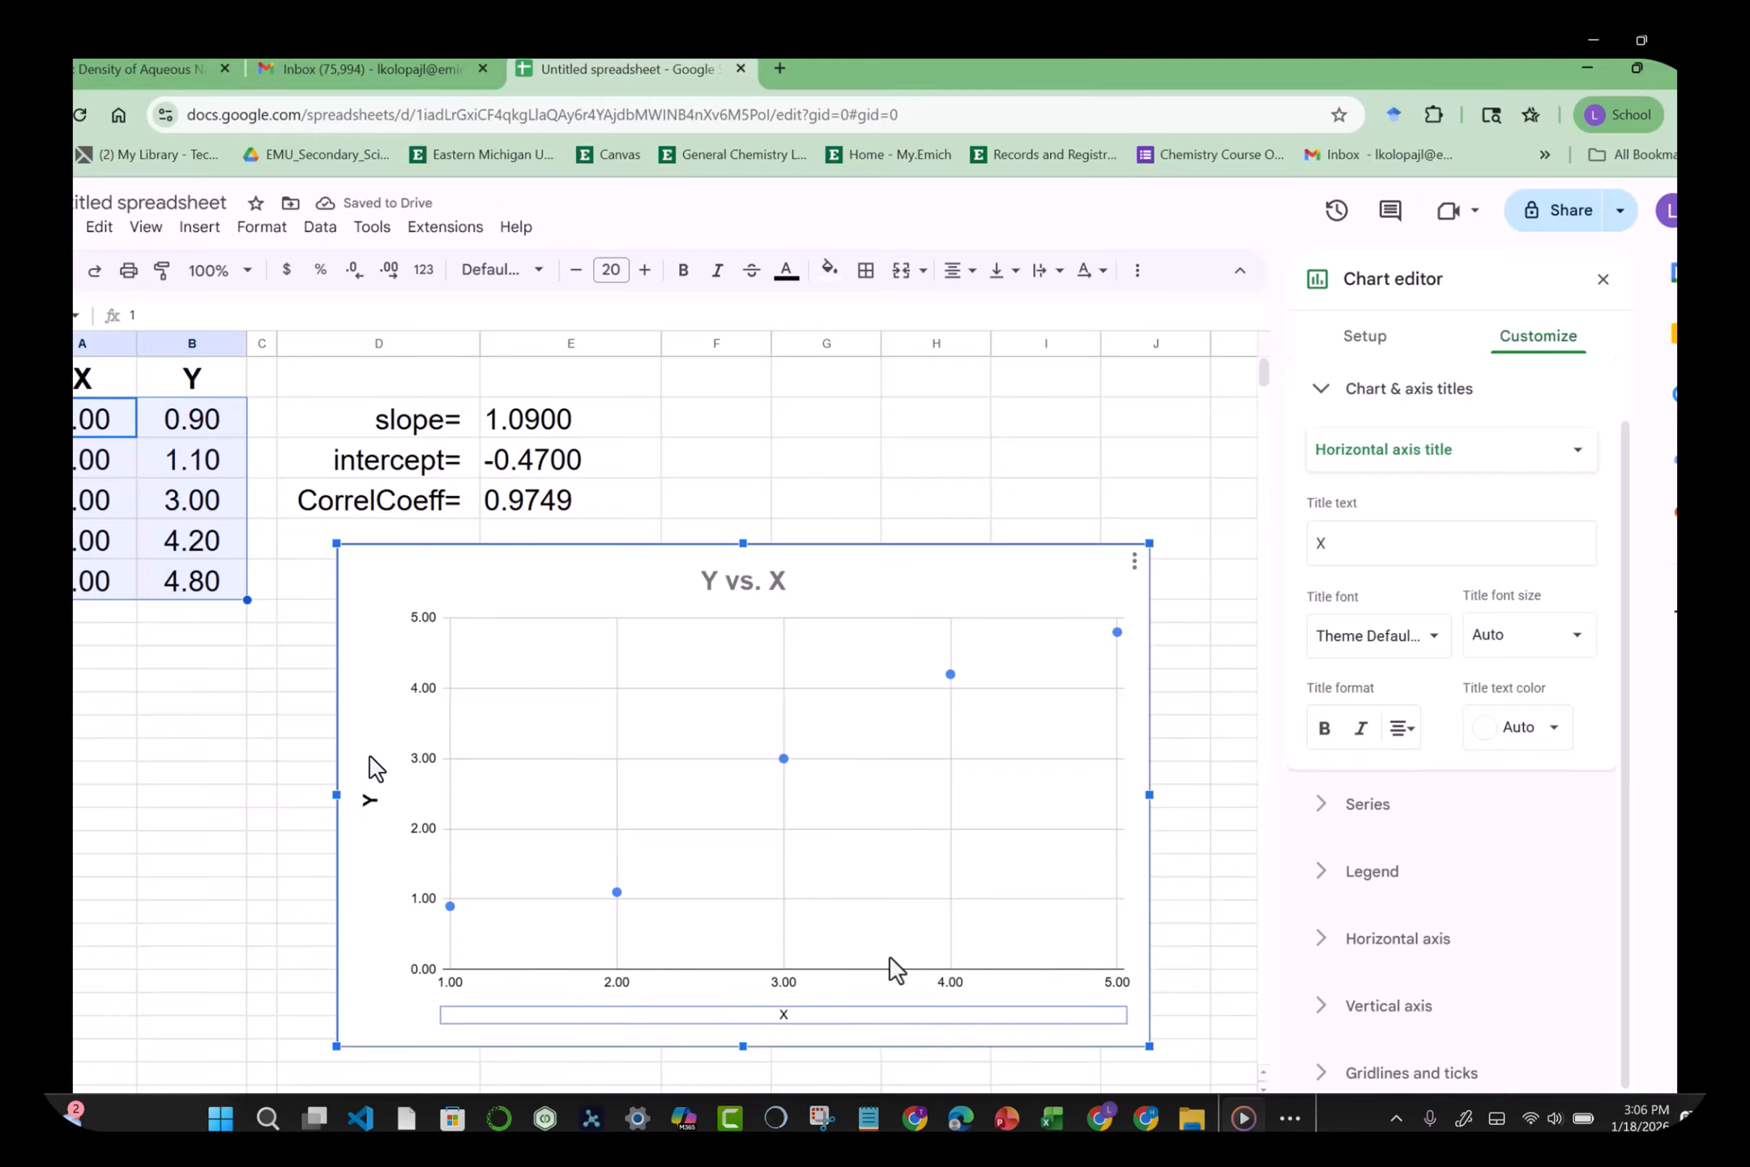
pyautogui.click(1580, 635)
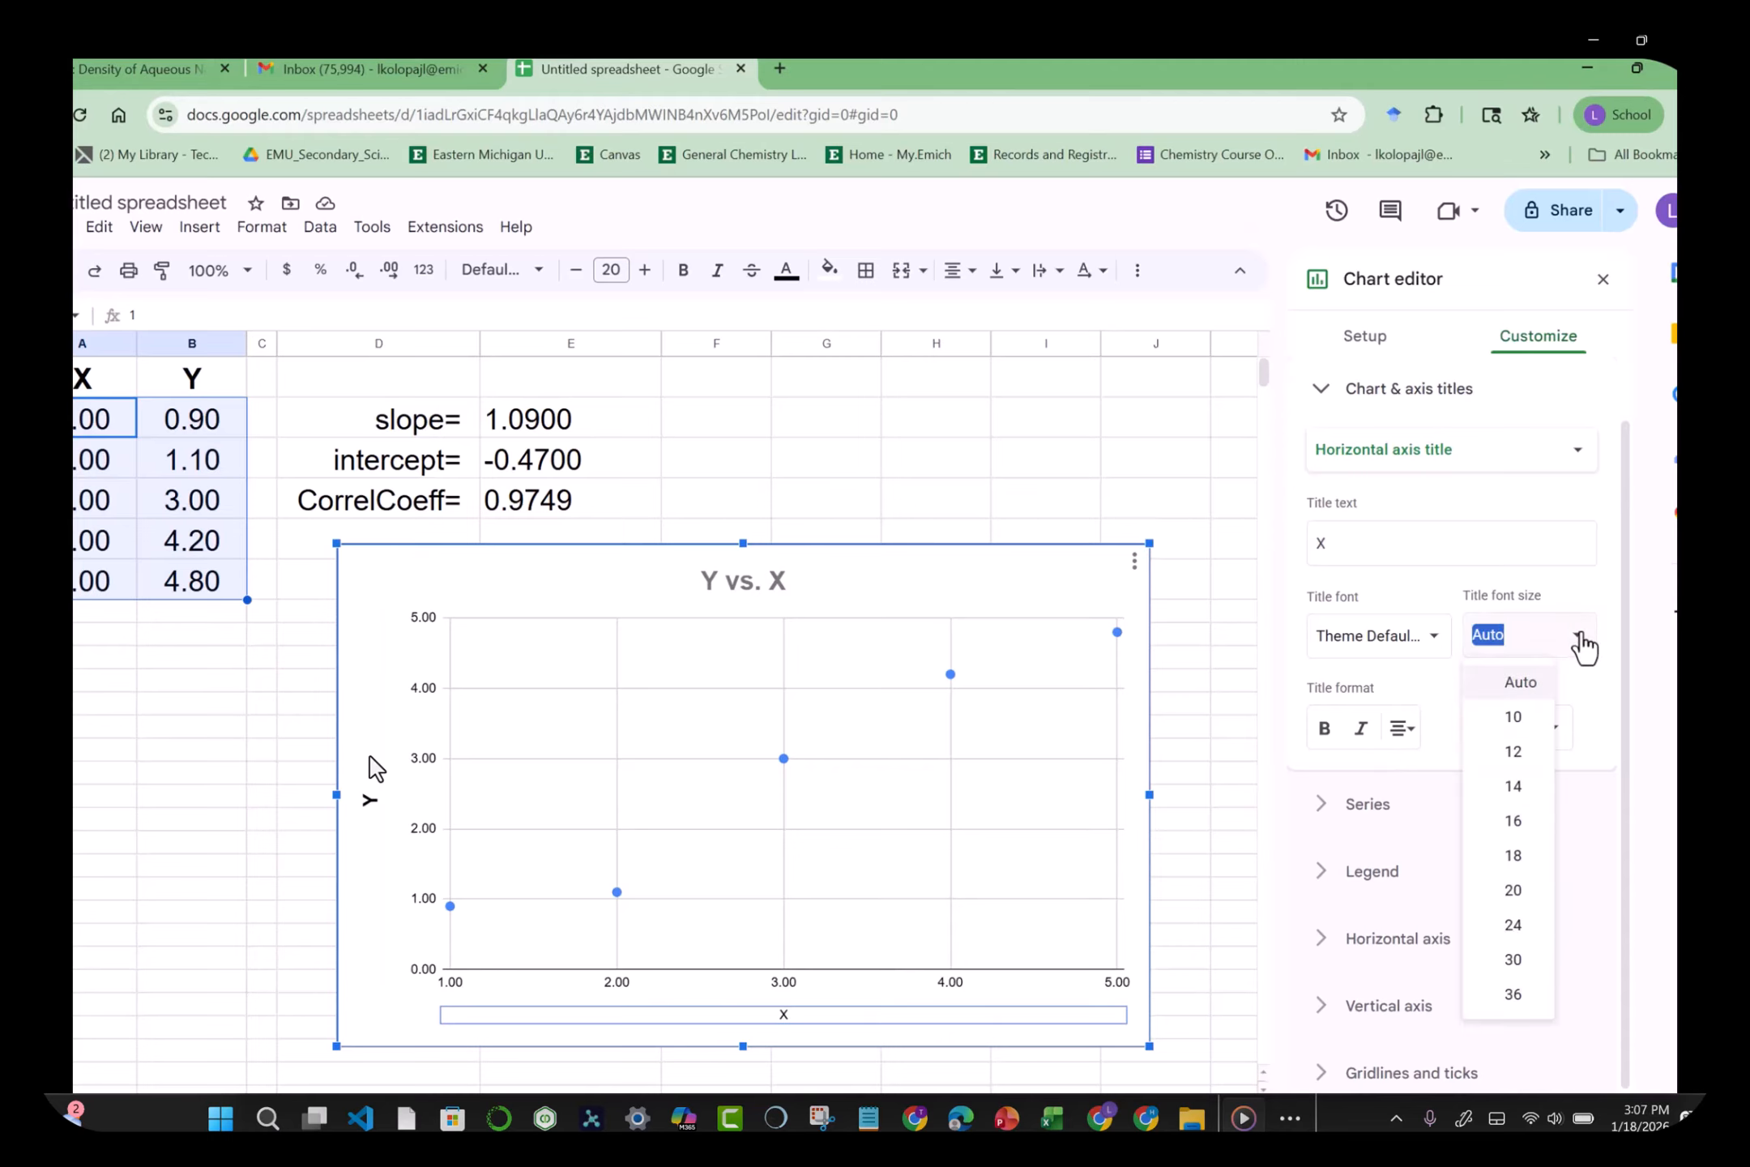
pyautogui.click(1515, 859)
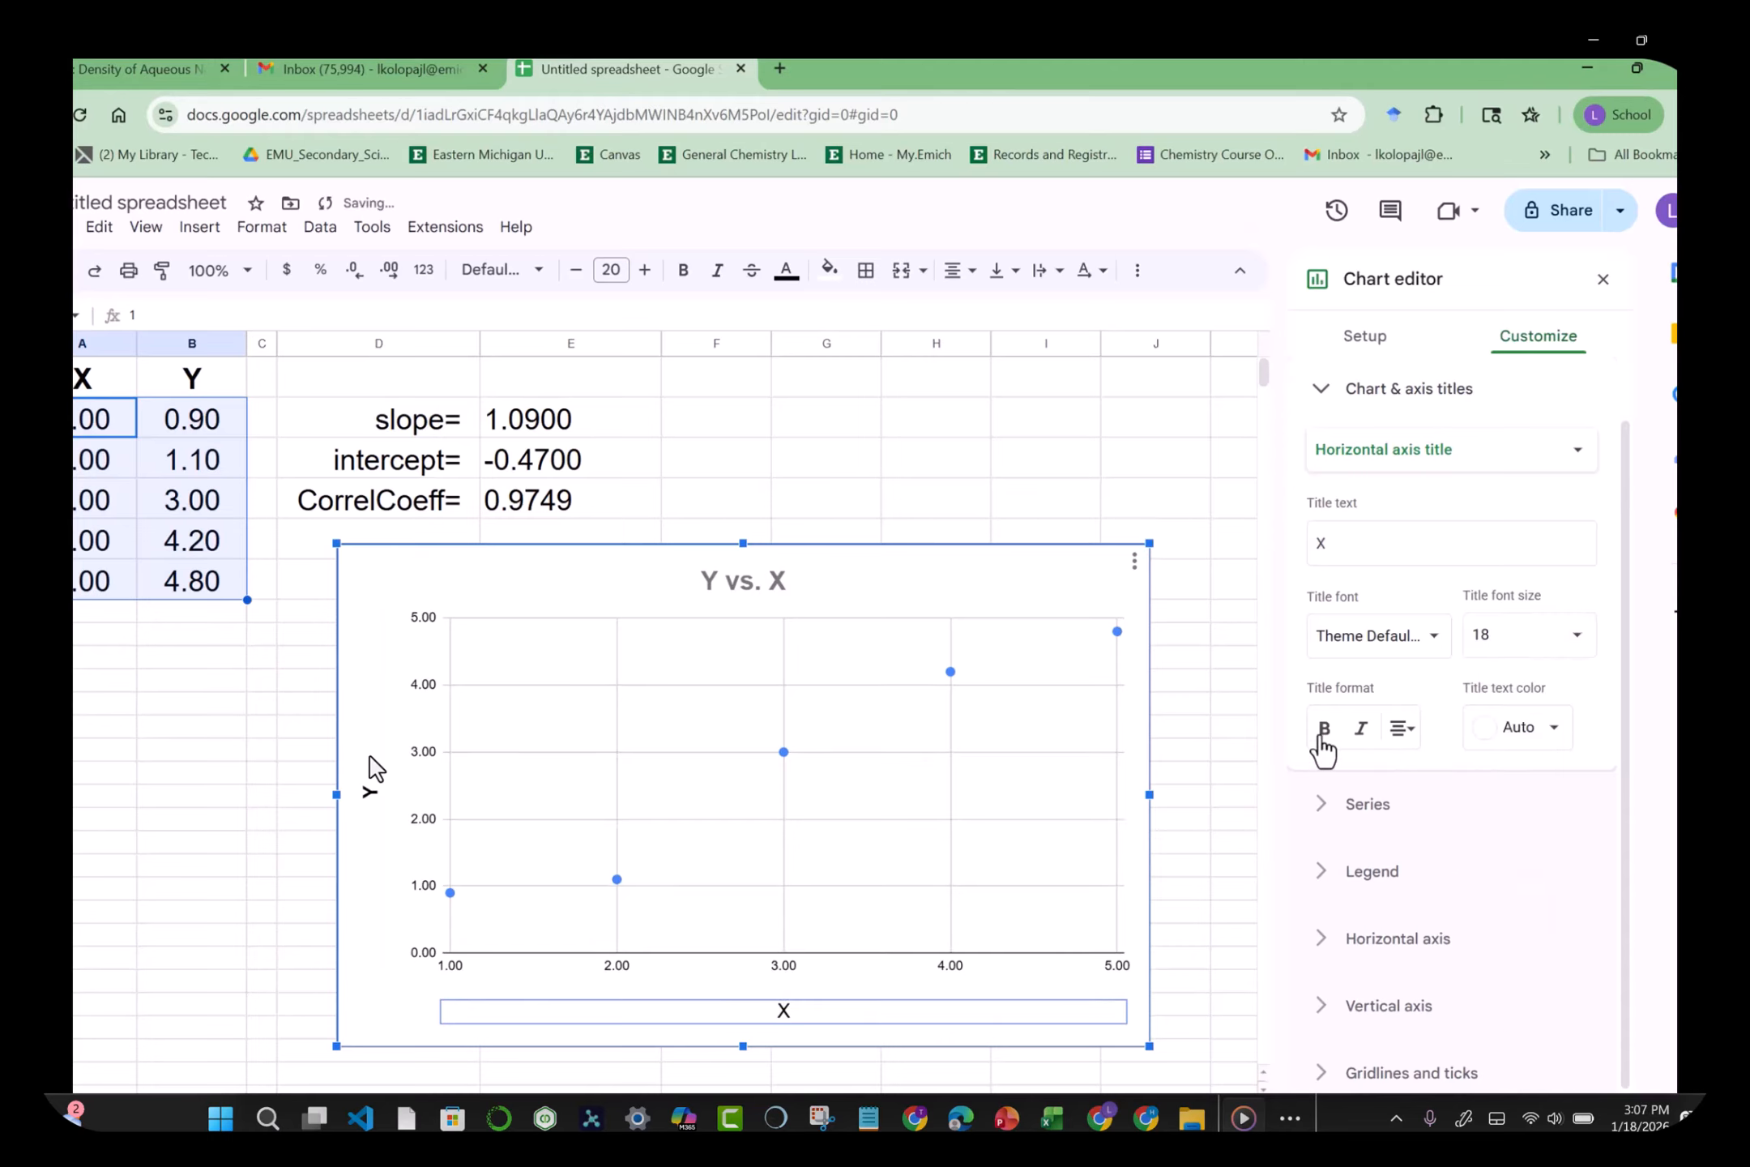
pyautogui.click(1066, 472)
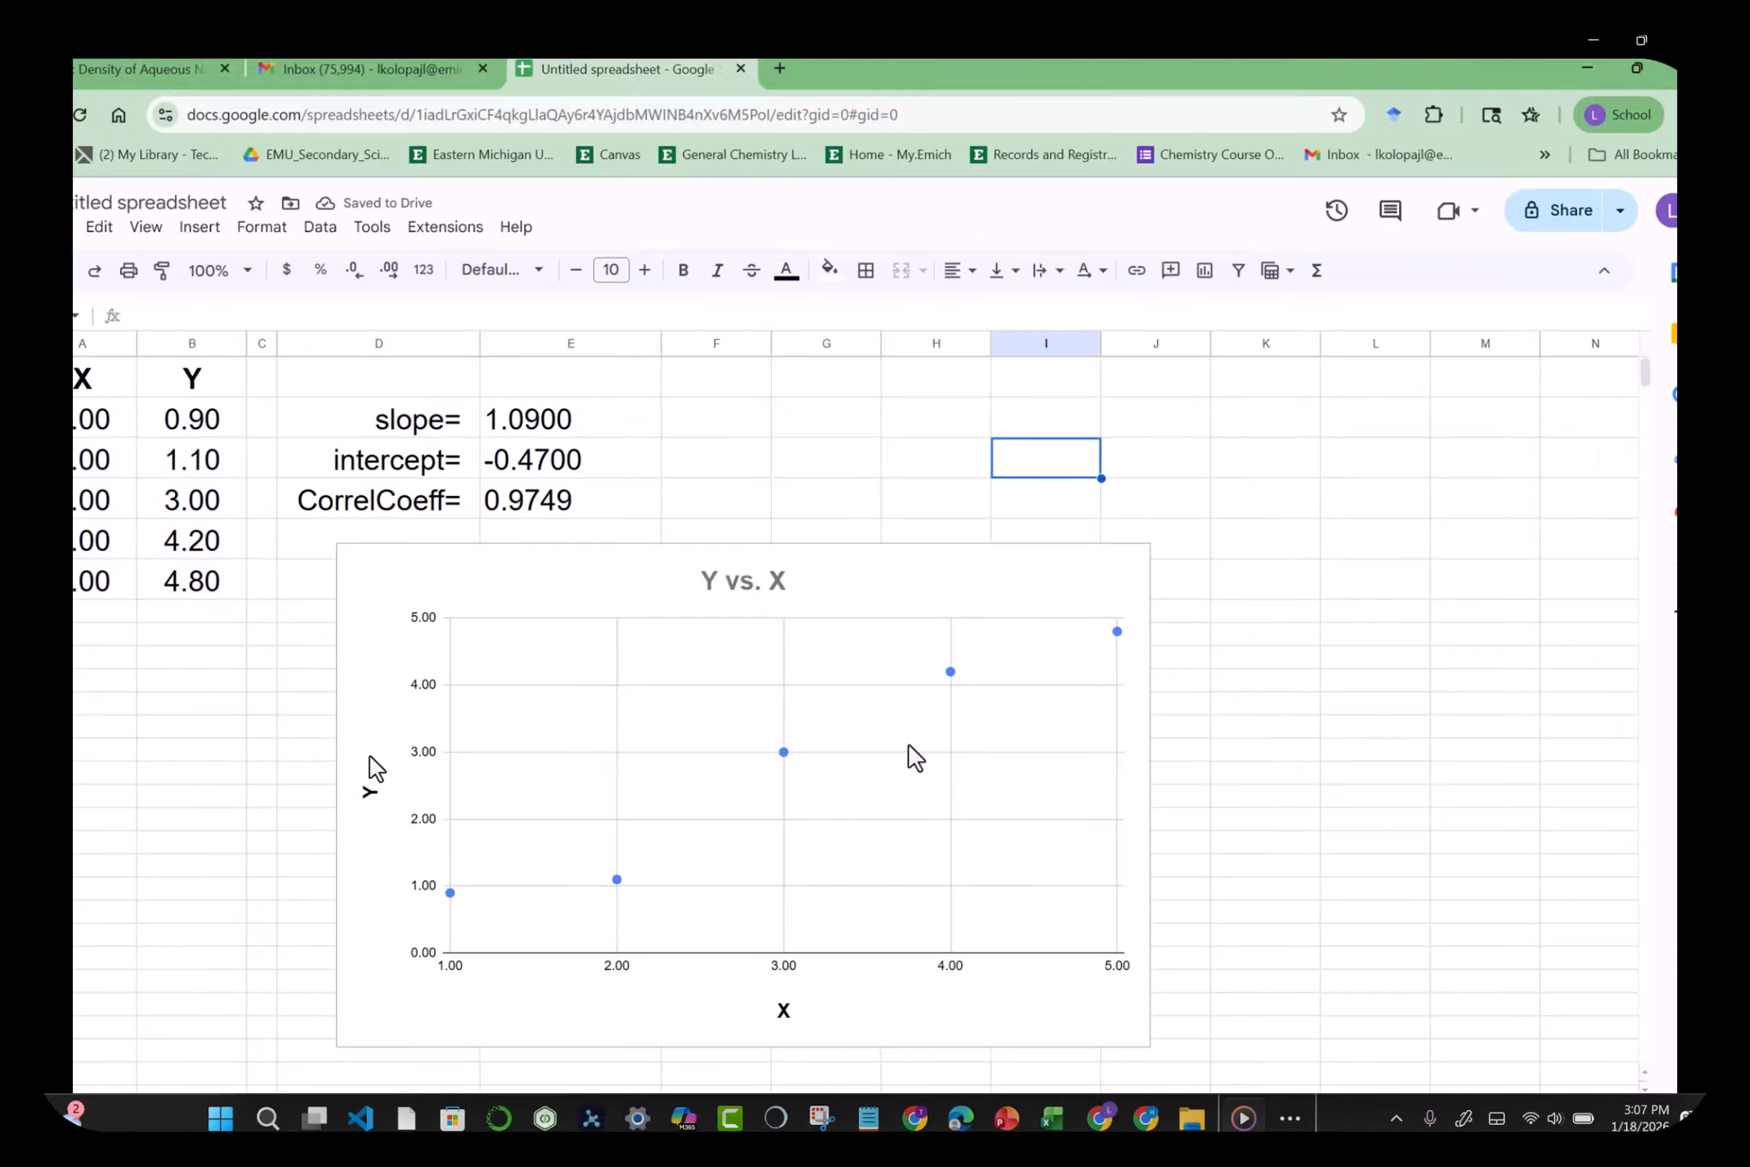
# Step: Reopen the Y vs. X chart's editor on the Customize settings via its options menu
pyautogui.click(919, 800)
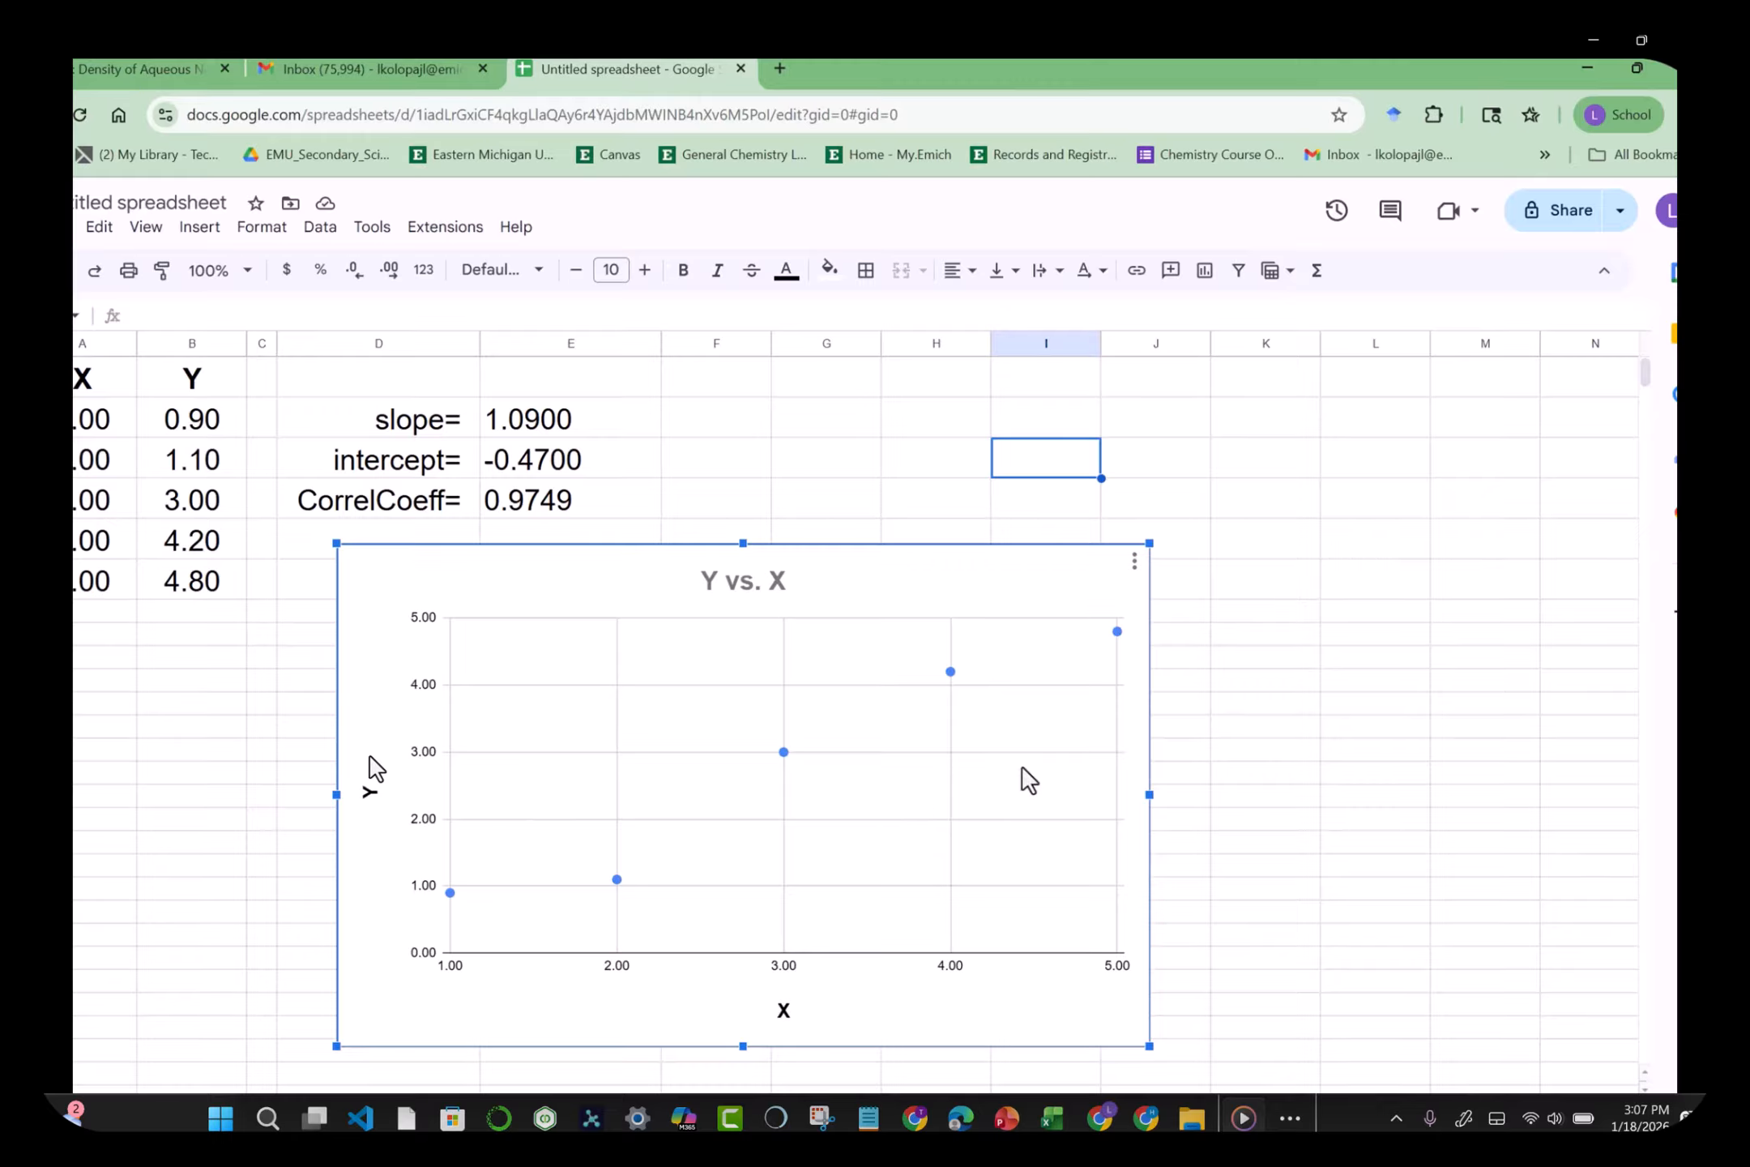
pyautogui.rightClick(982, 802)
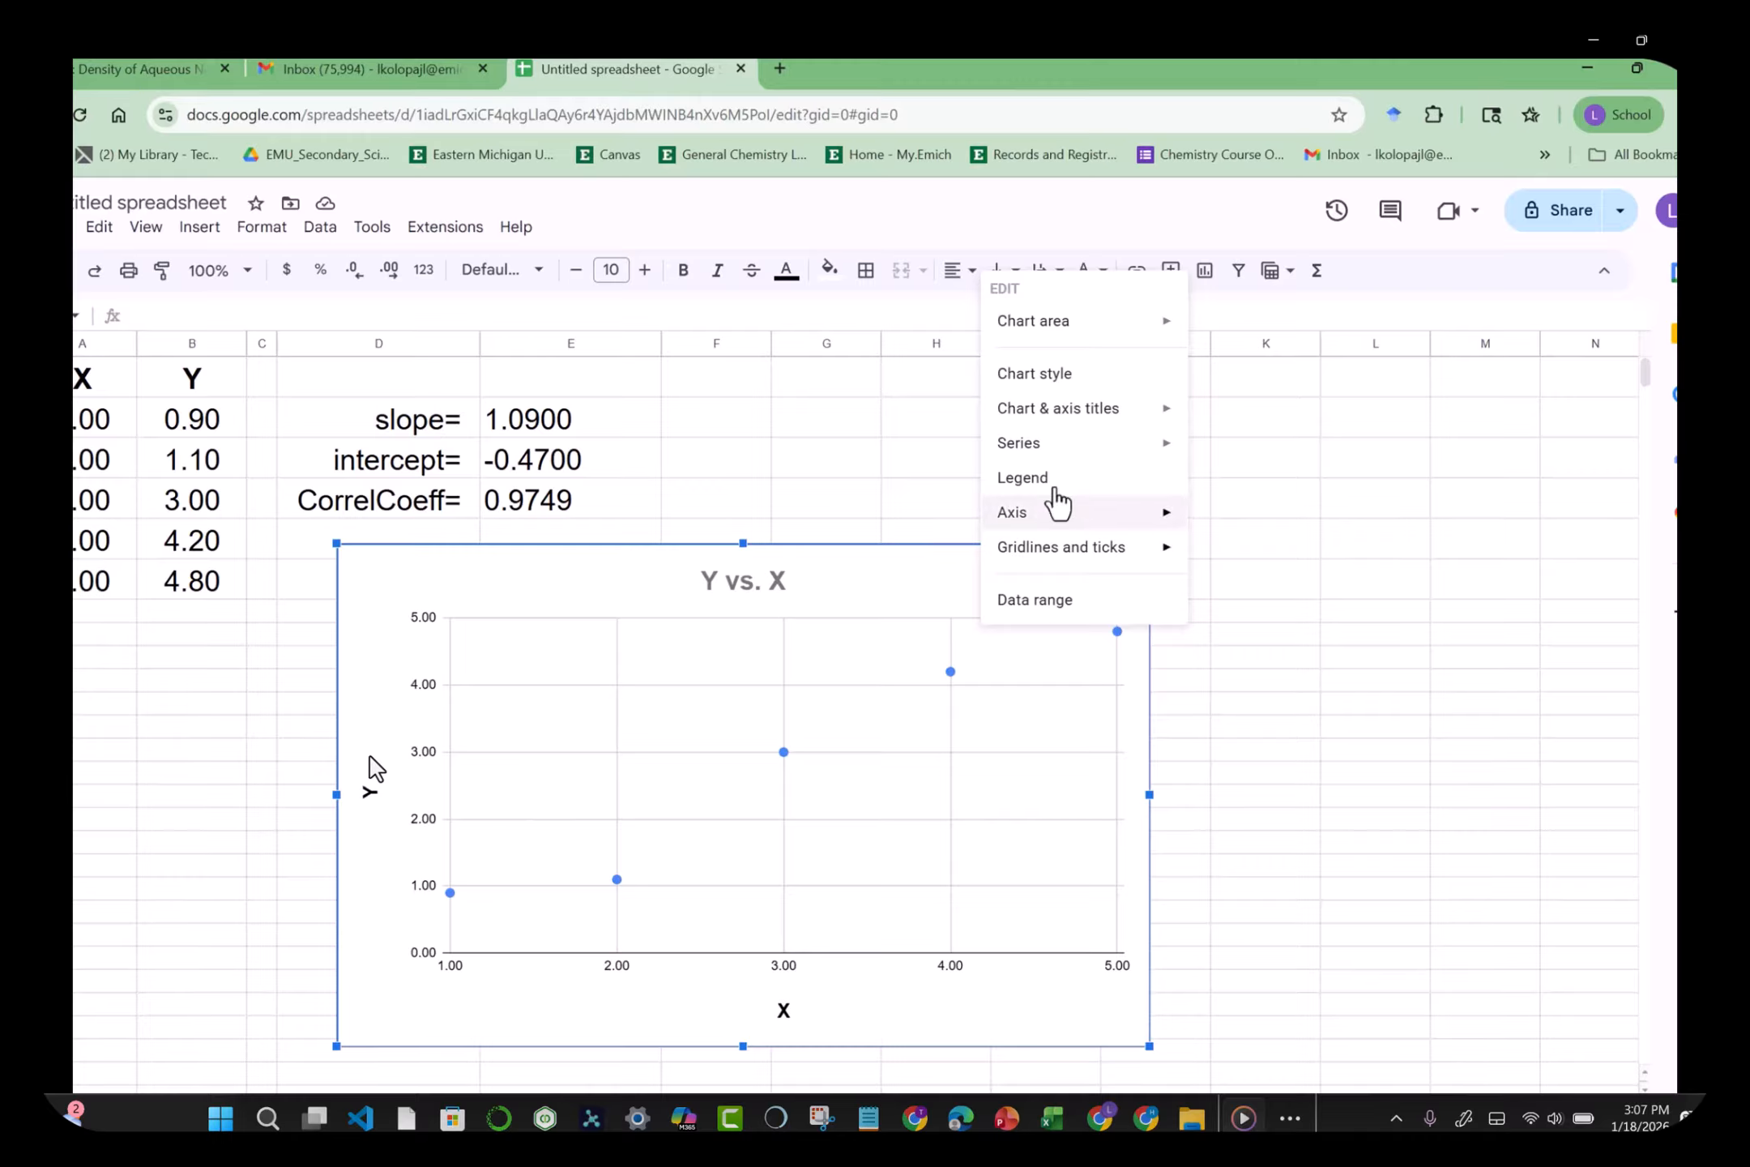
pyautogui.click(1019, 831)
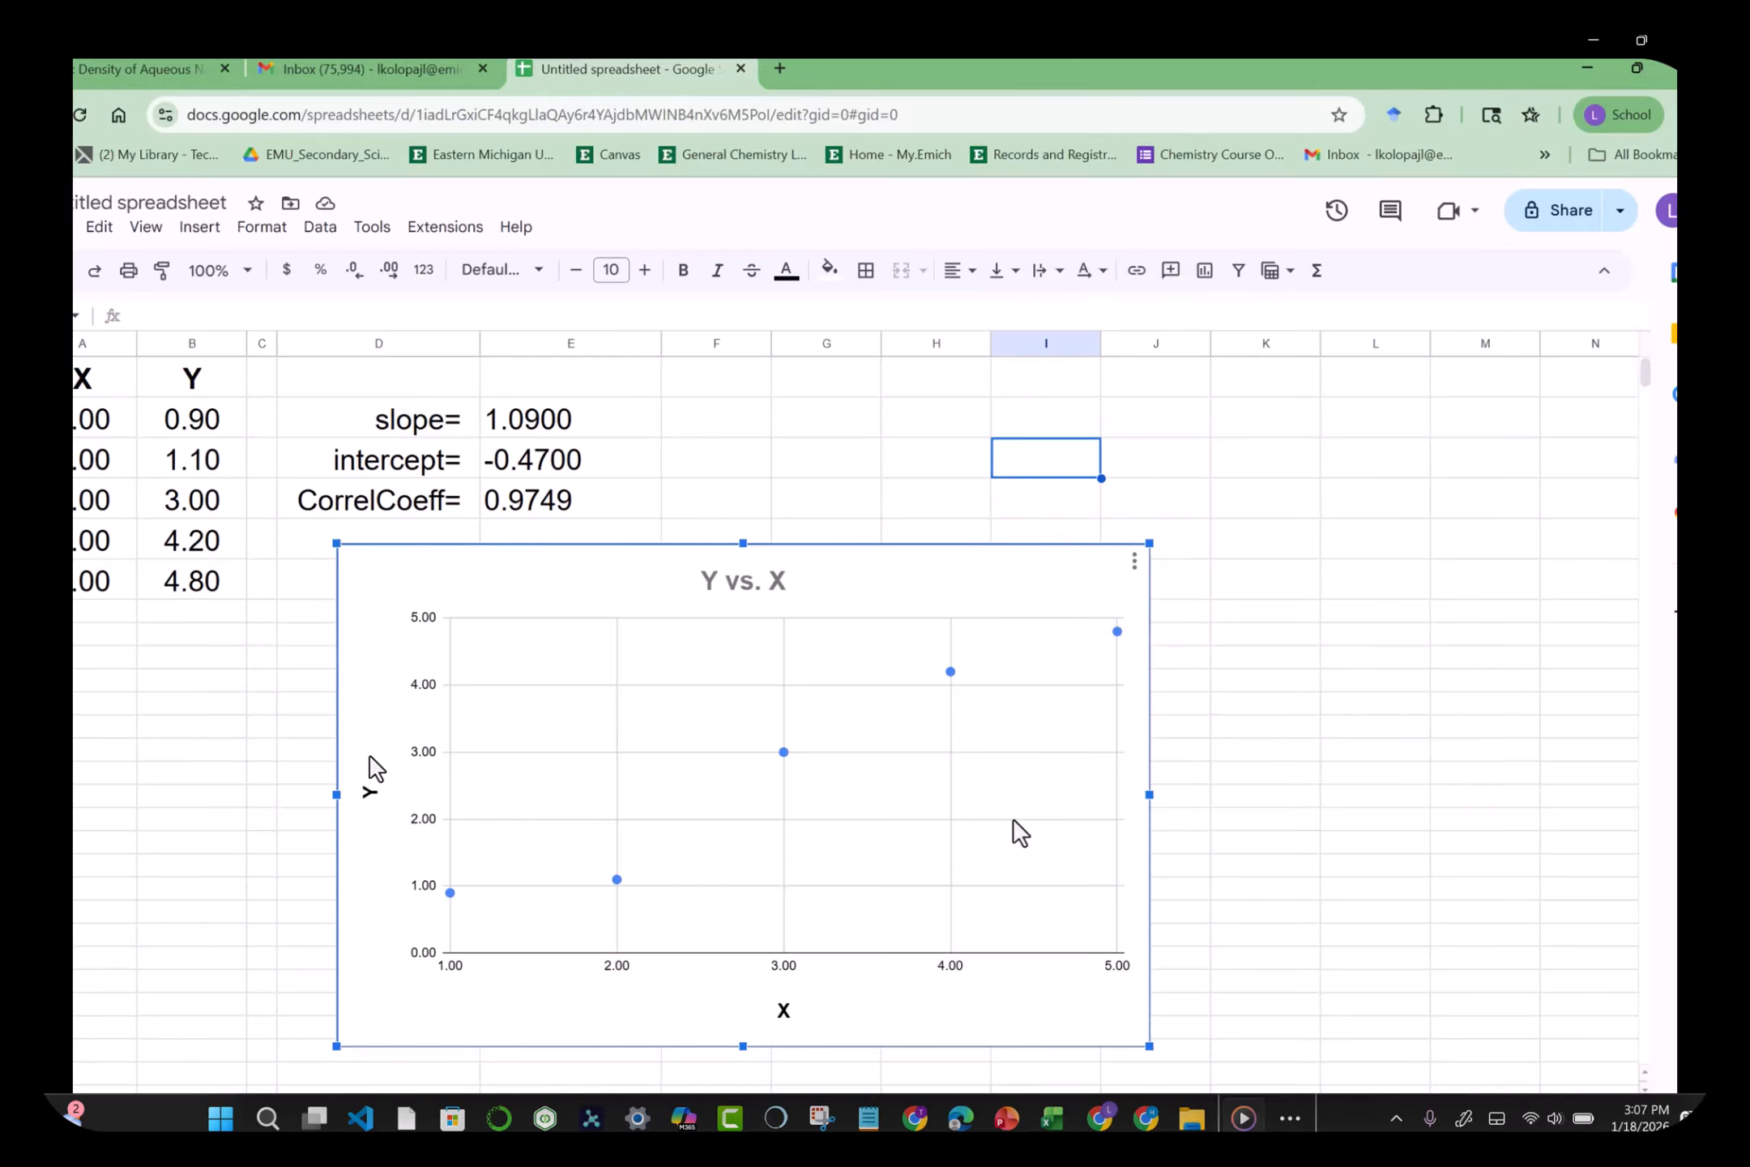
pyautogui.click(1134, 563)
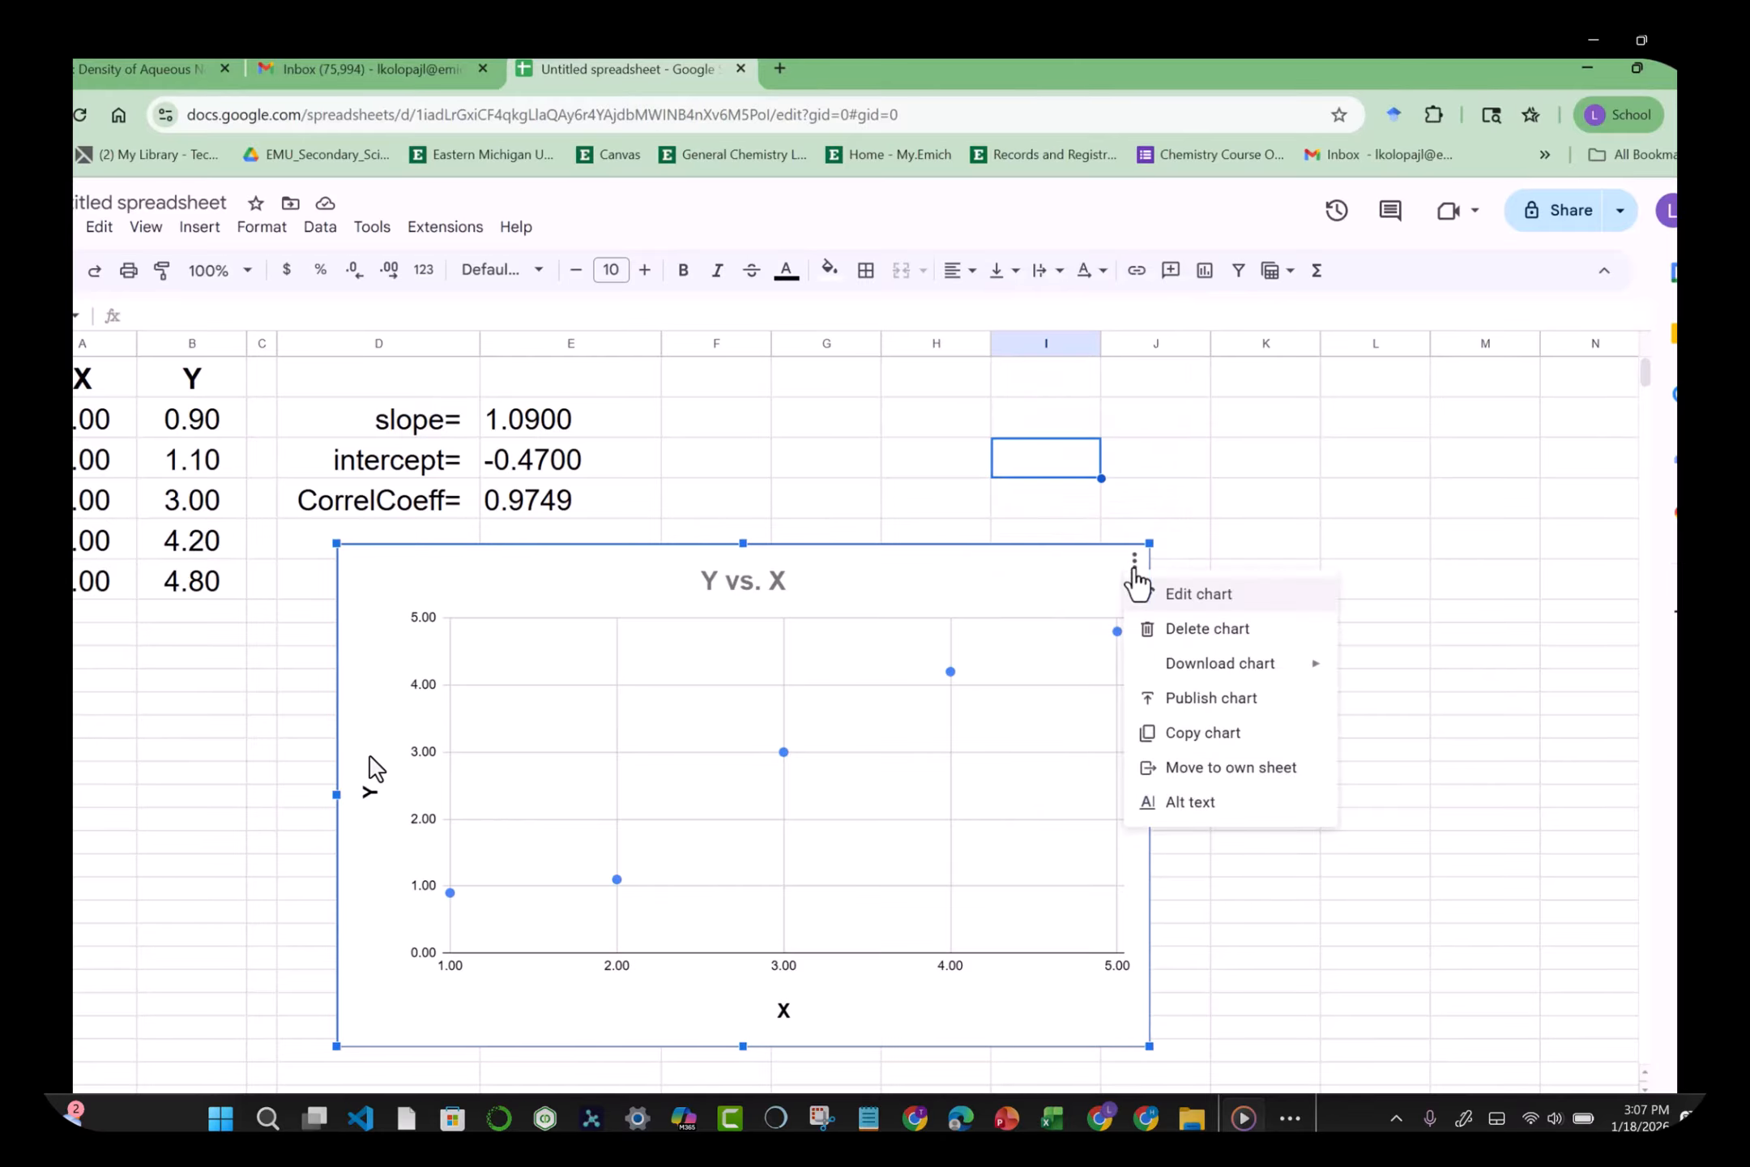
pyautogui.click(1199, 595)
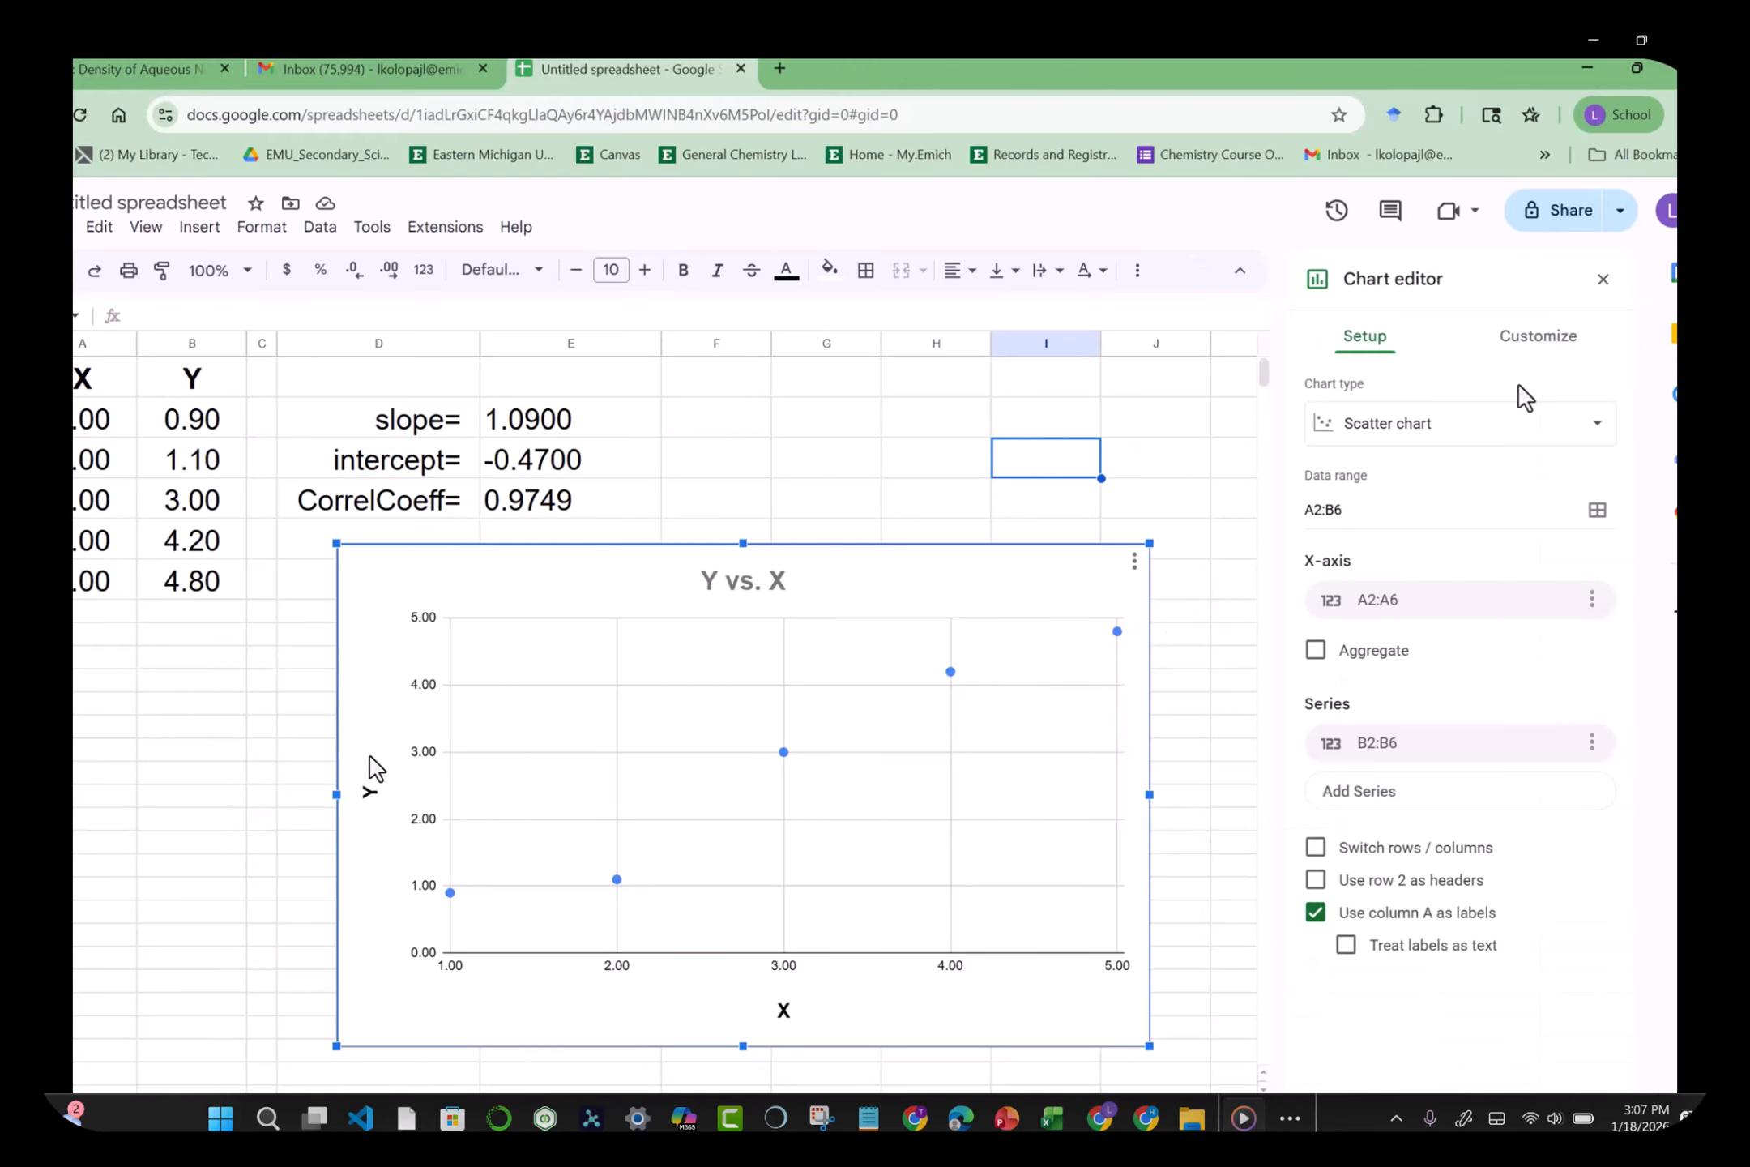
pyautogui.click(1540, 349)
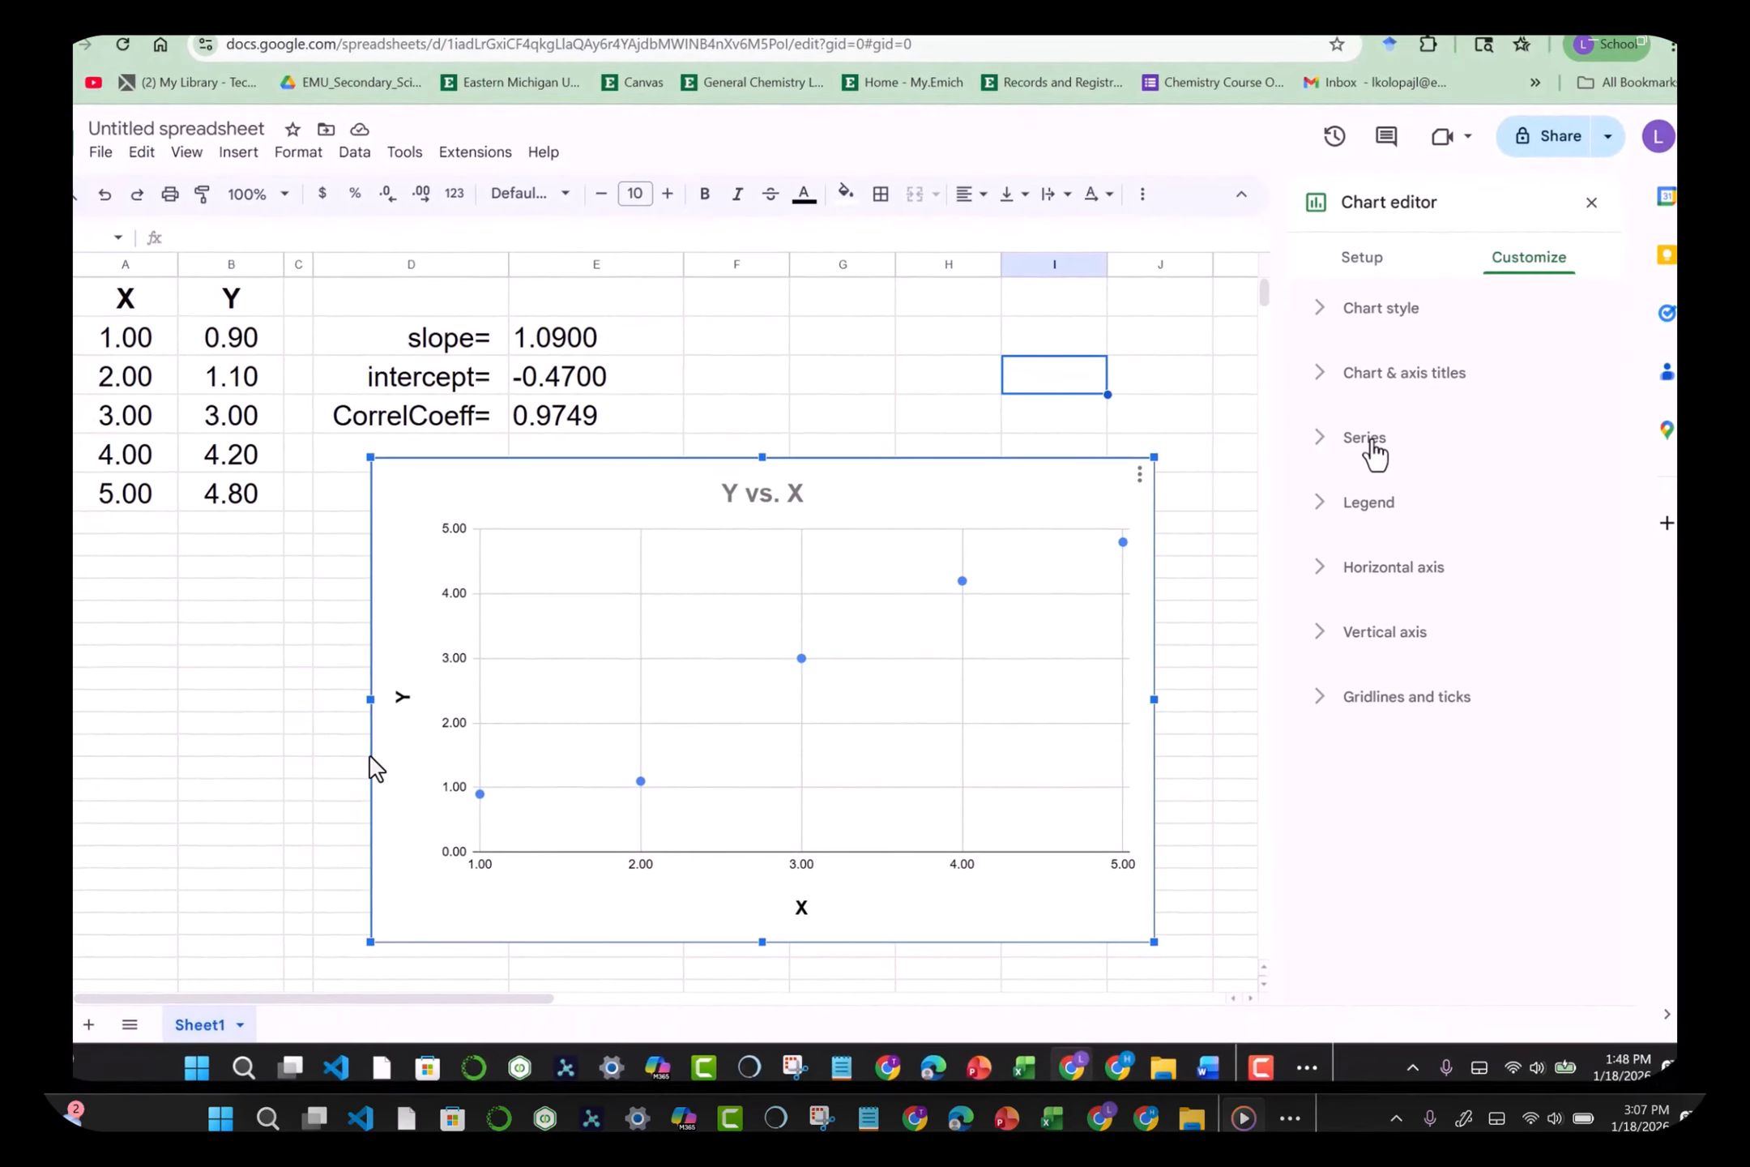
# Step: Color the series points black and increase their point size from 7px to 10px
pyautogui.click(1369, 441)
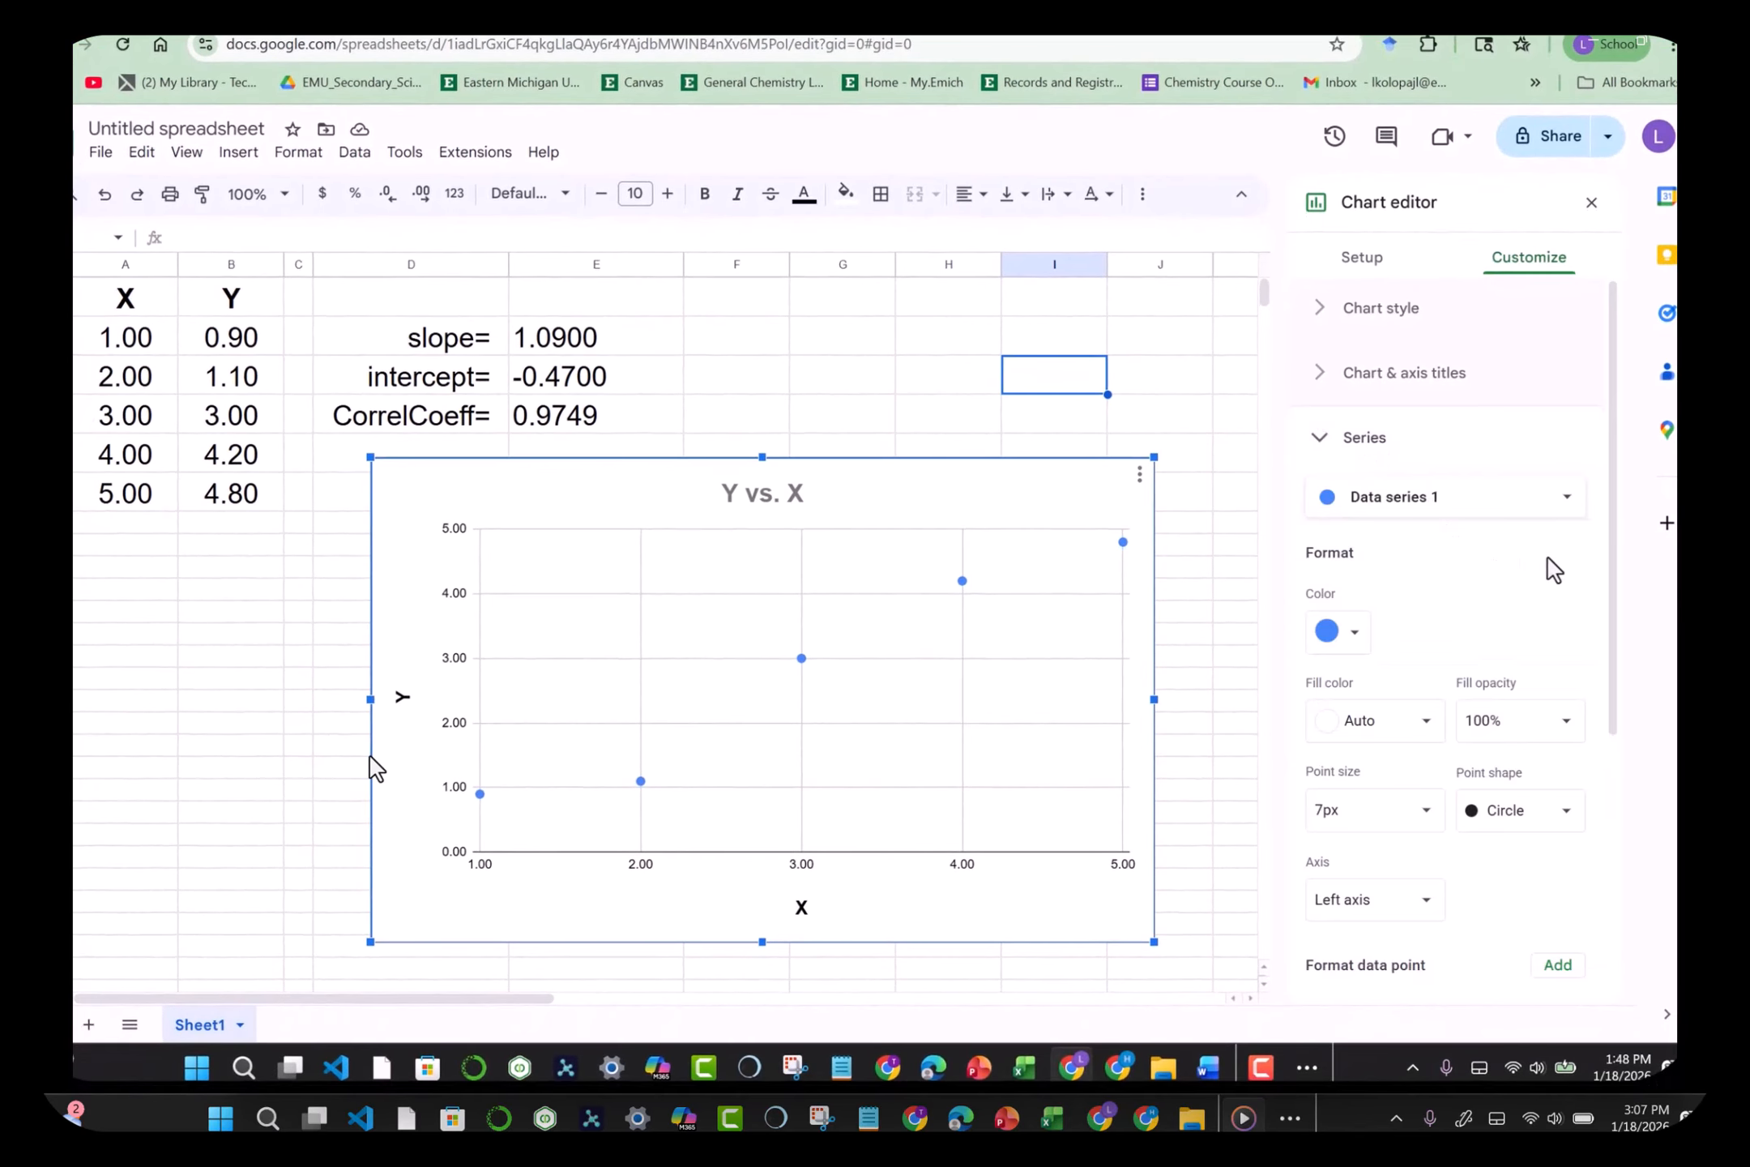
pyautogui.moveTo(1610, 556); pyautogui.dragTo(1620, 612)
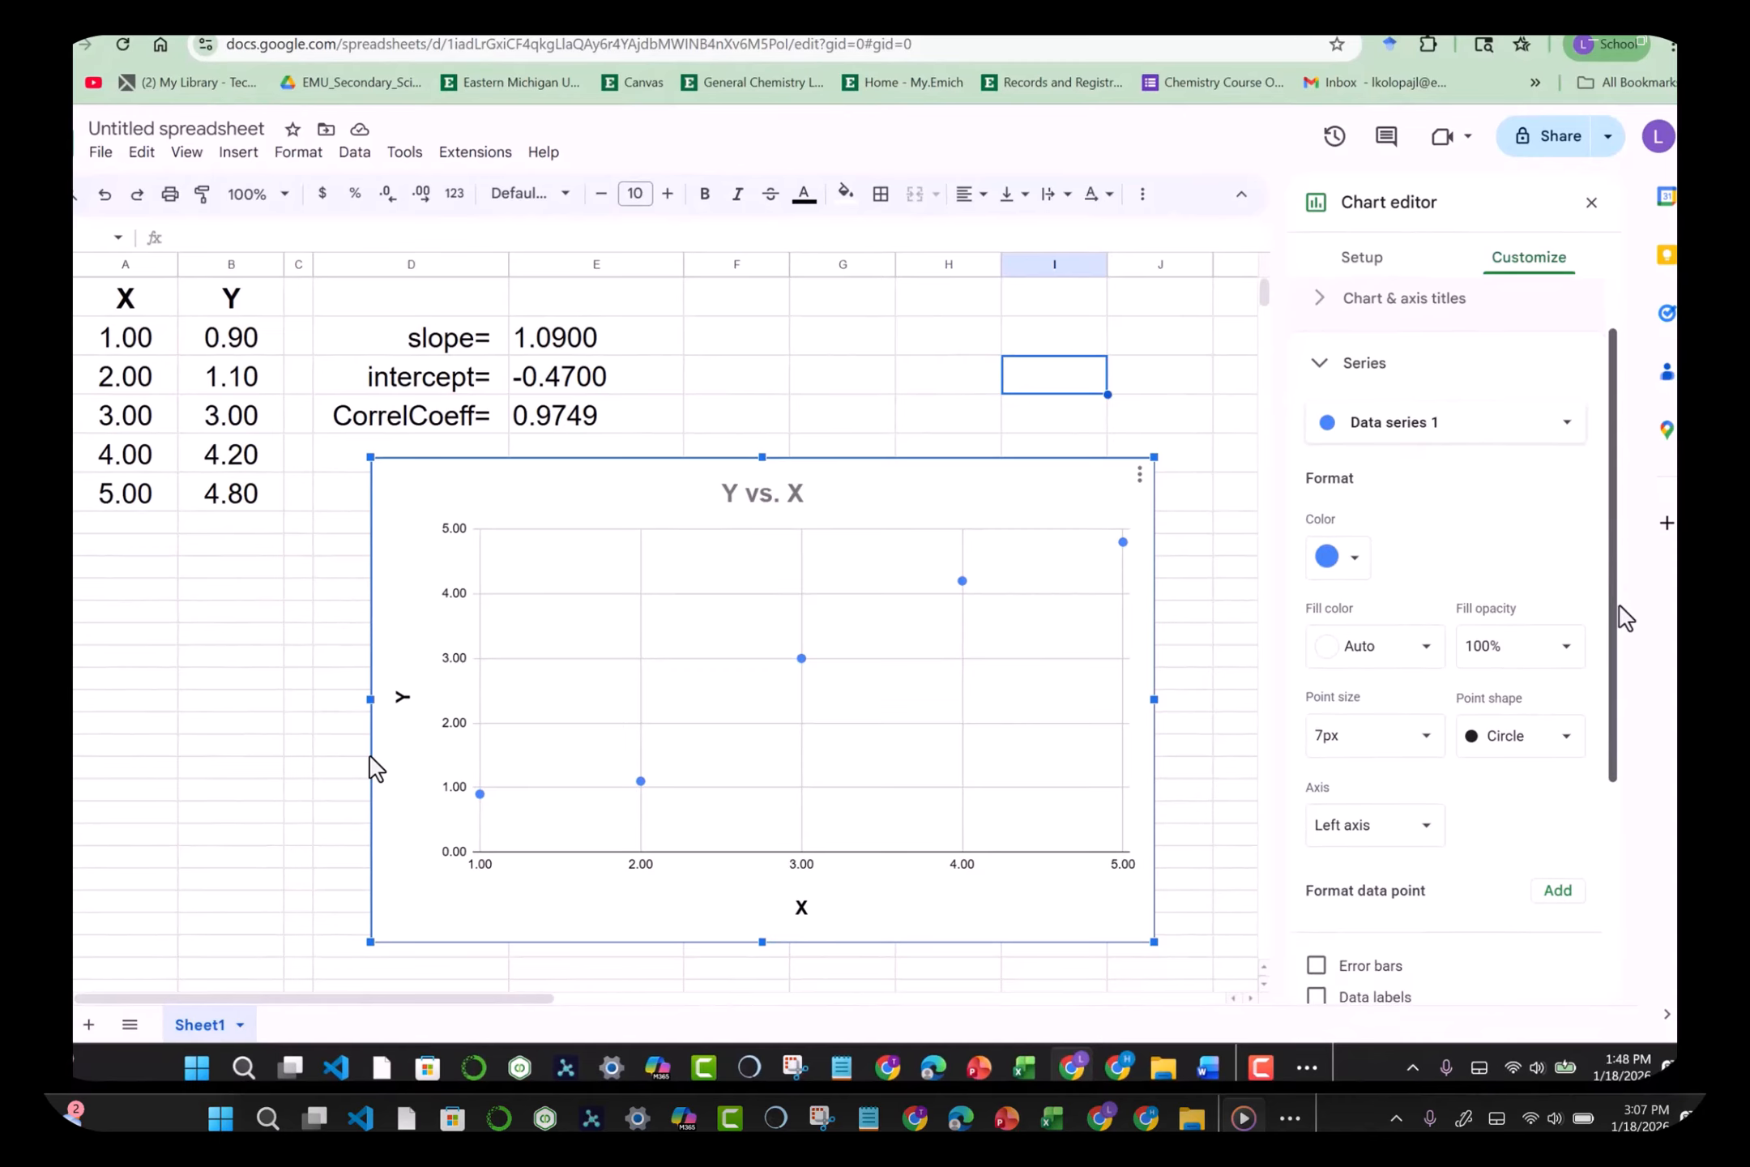
pyautogui.click(1351, 564)
pyautogui.click(1327, 627)
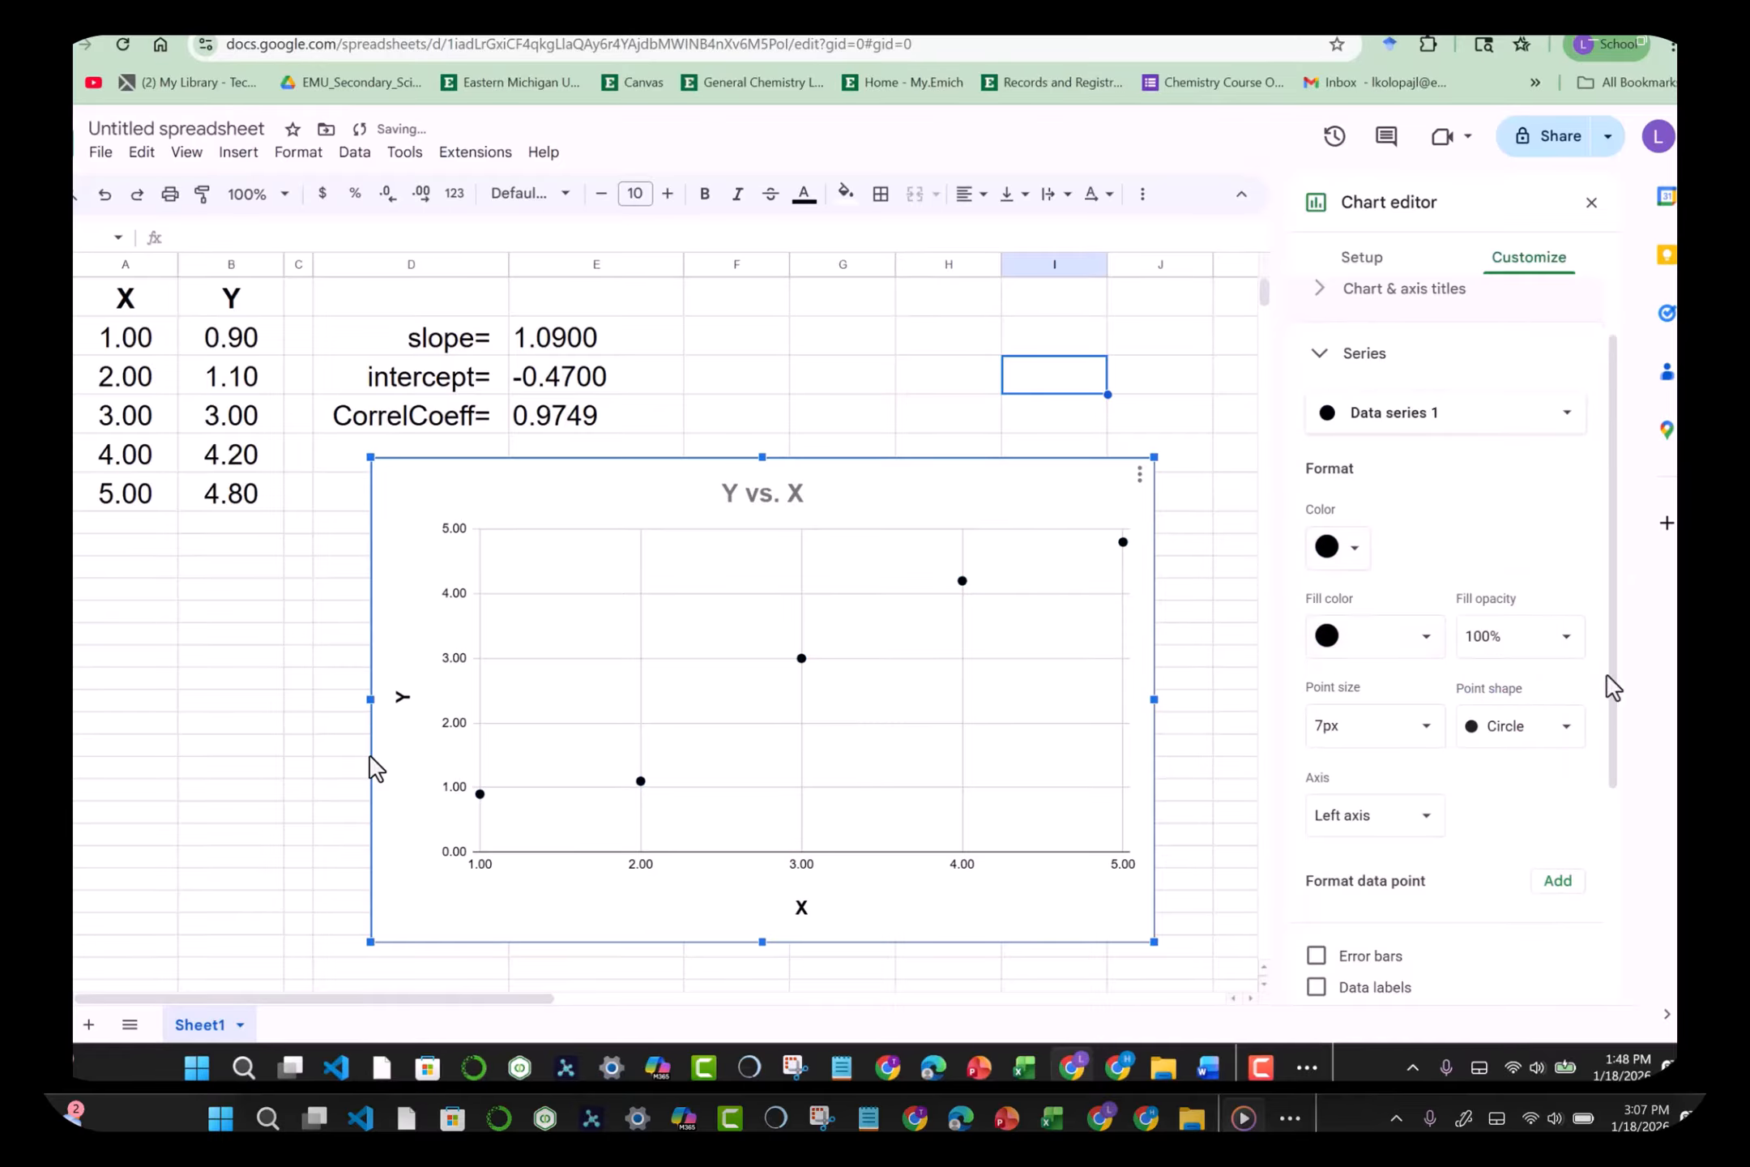
pyautogui.scroll(-1, 1611, 694)
pyautogui.click(1434, 687)
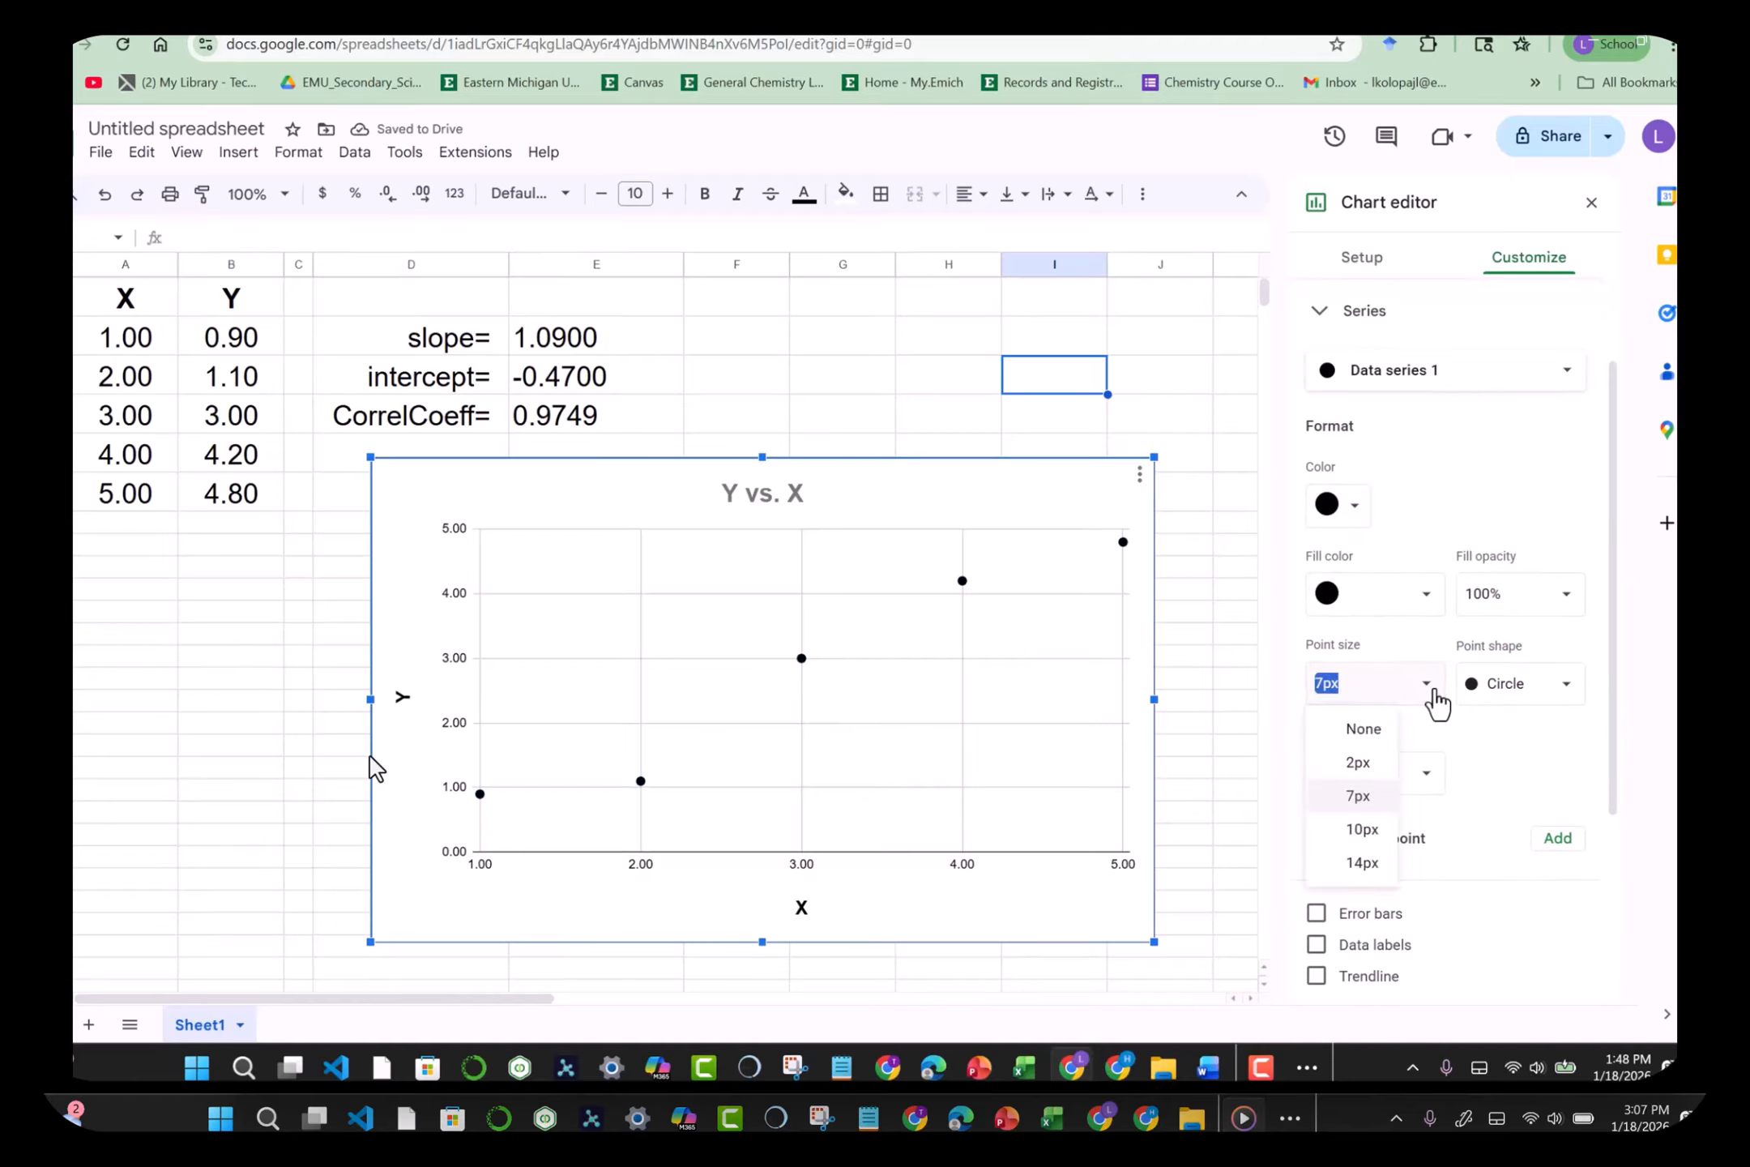
pyautogui.click(1361, 833)
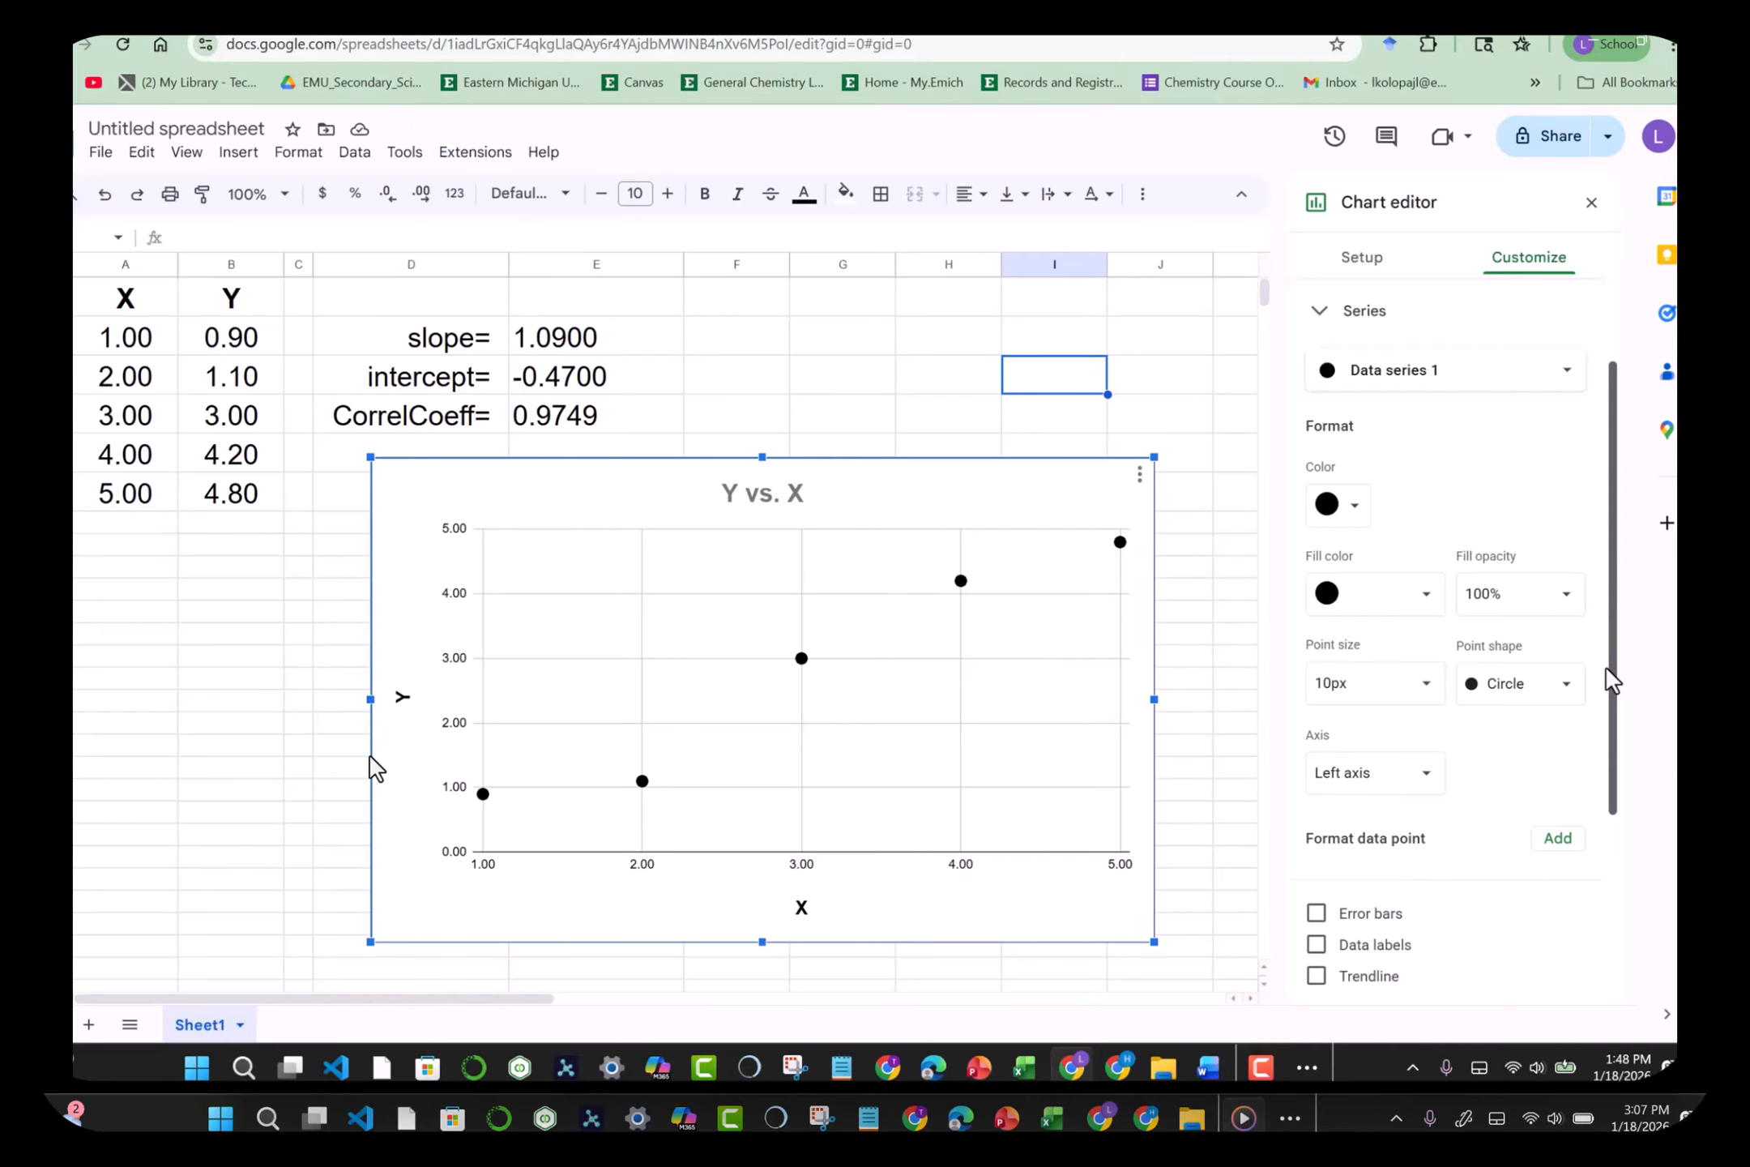
pyautogui.moveTo(1612, 677); pyautogui.dragTo(1621, 873)
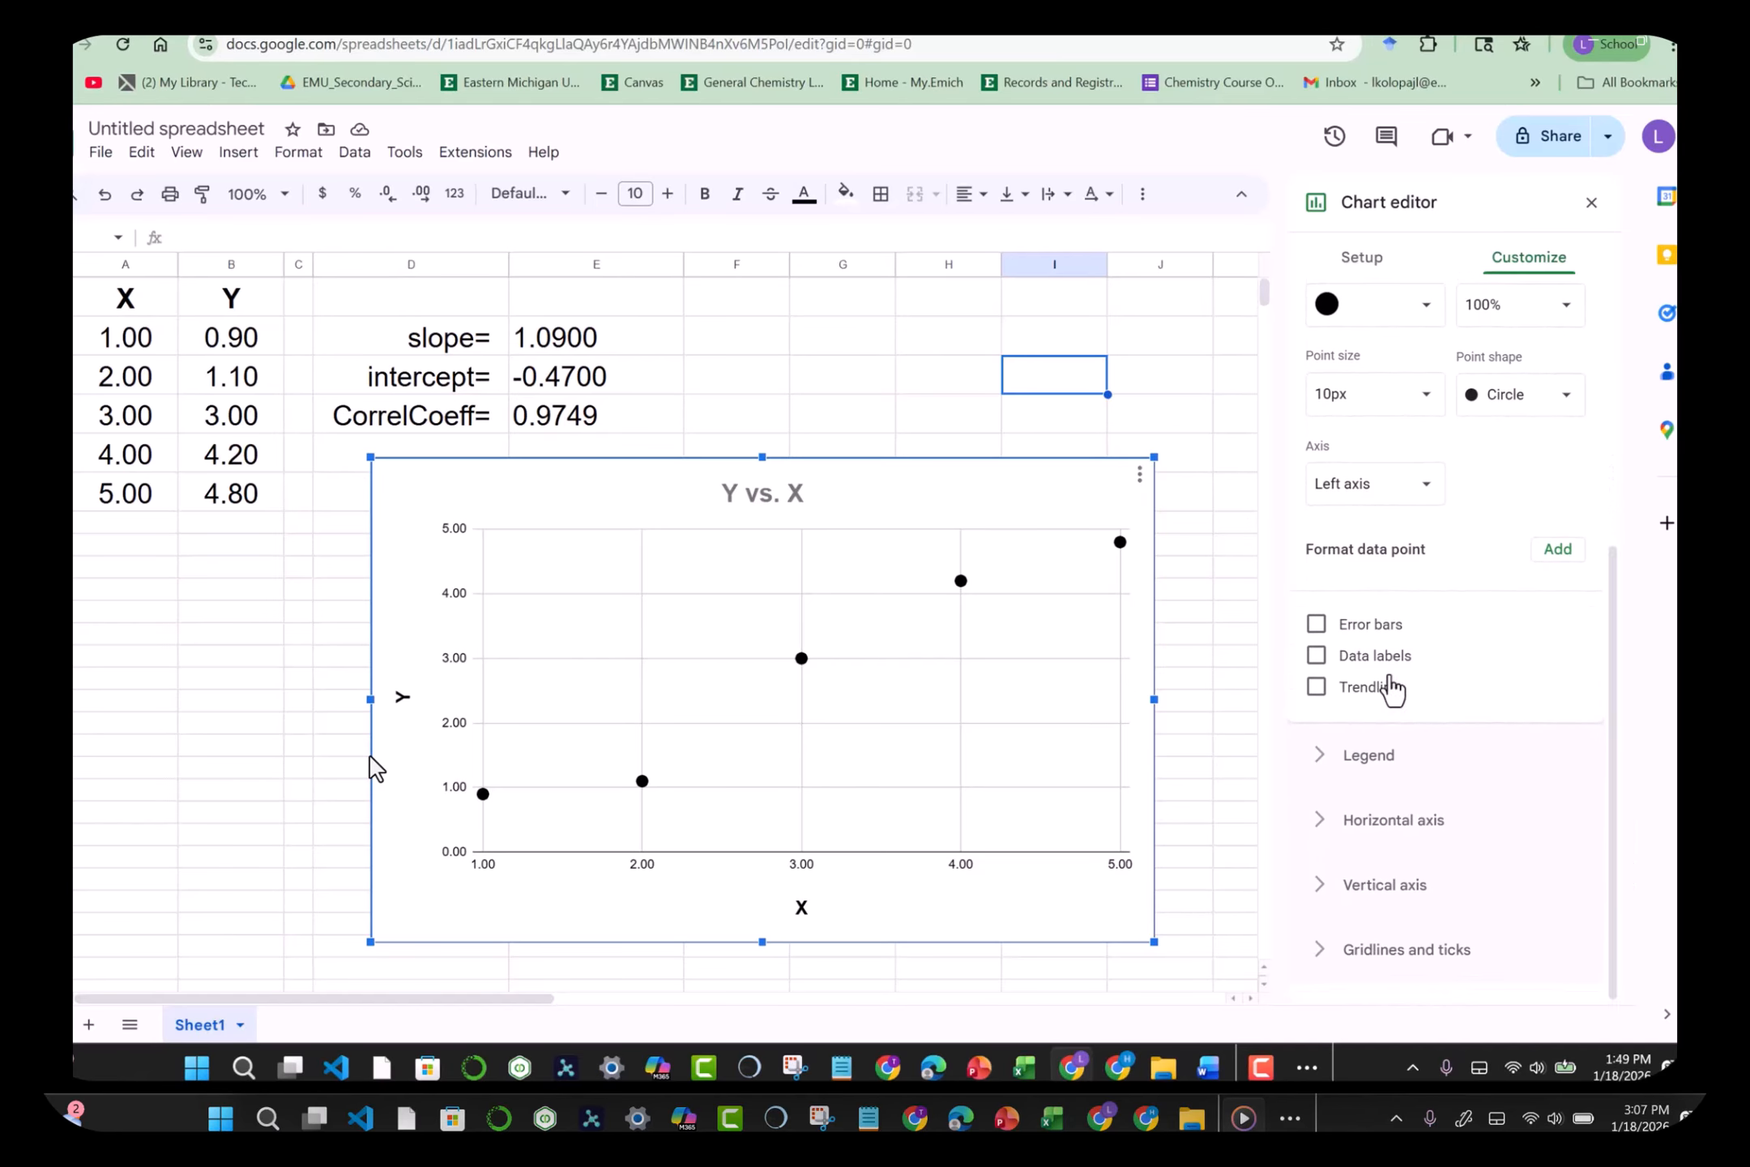
# Step: Add a Linear trendline whose legend label shows the equation 1.09*x + -0.47 and R² = 0.95
pyautogui.click(1321, 693)
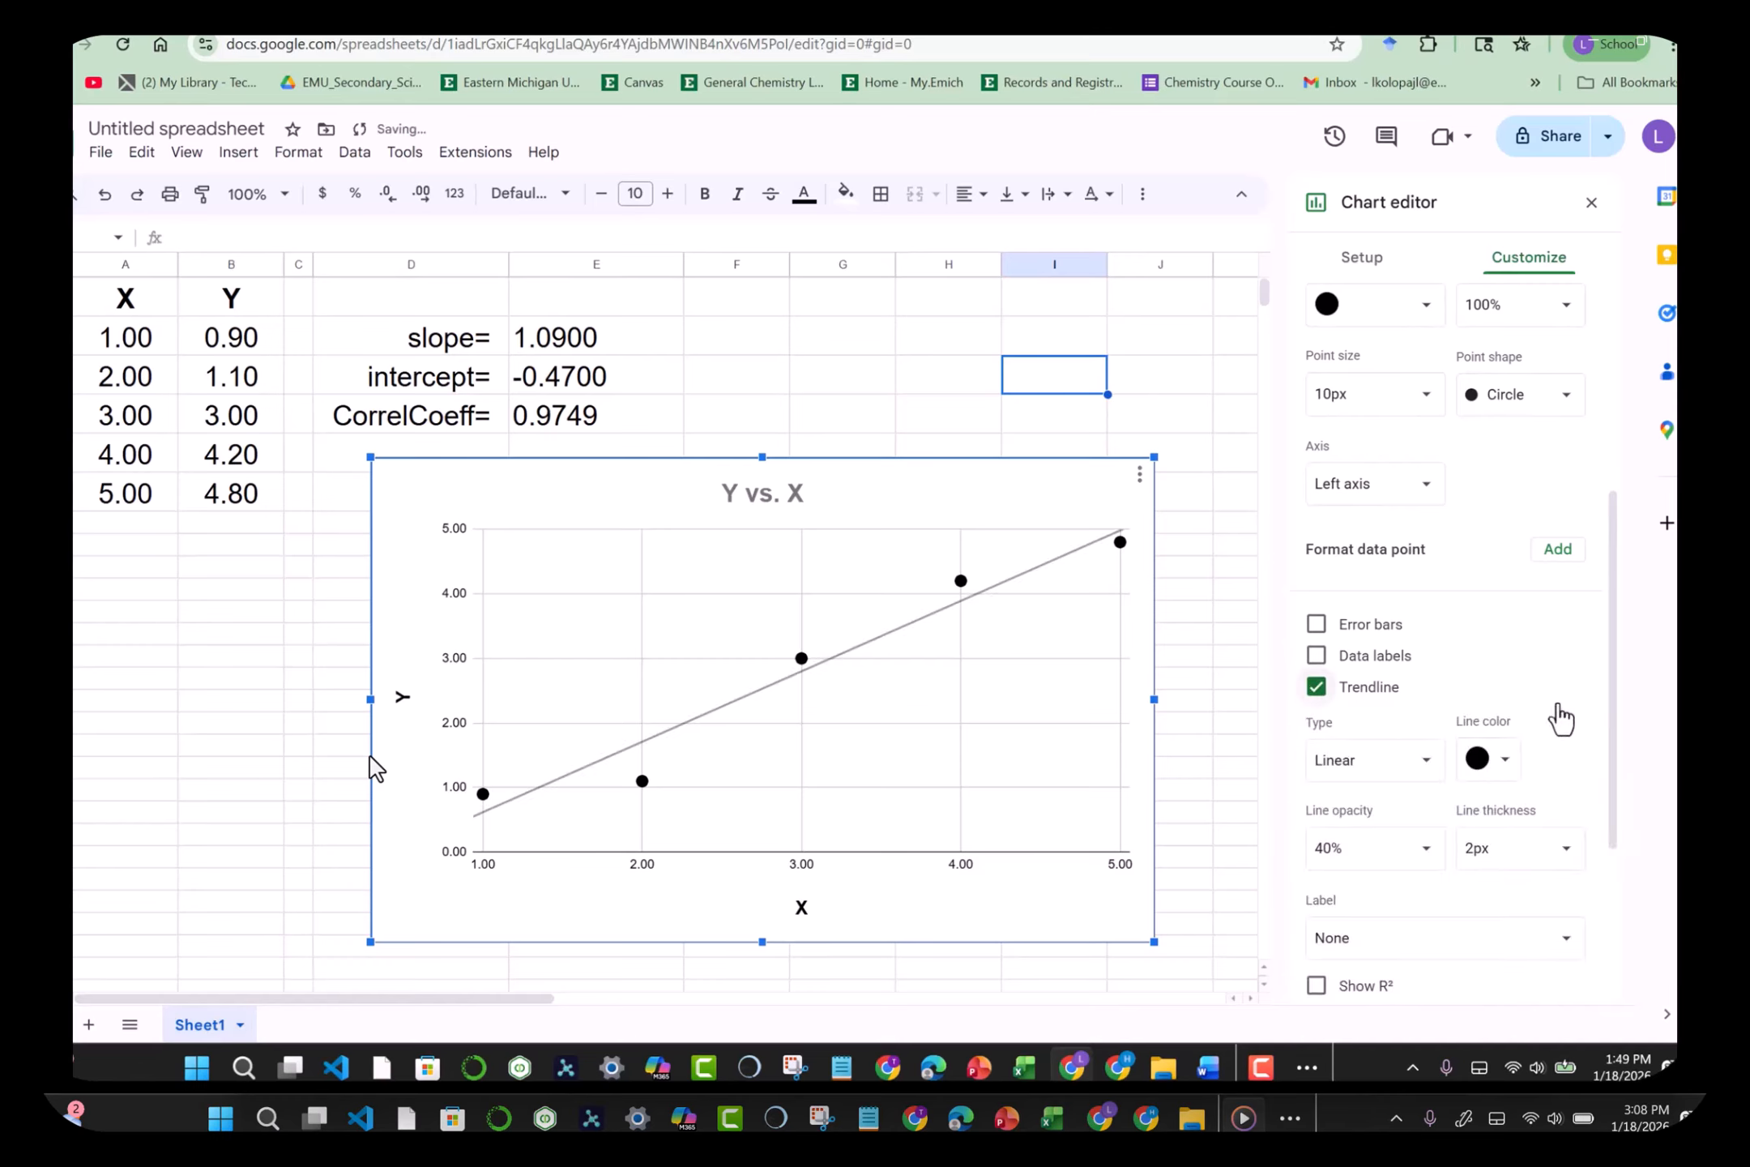
pyautogui.moveTo(1609, 720); pyautogui.dragTo(1615, 810)
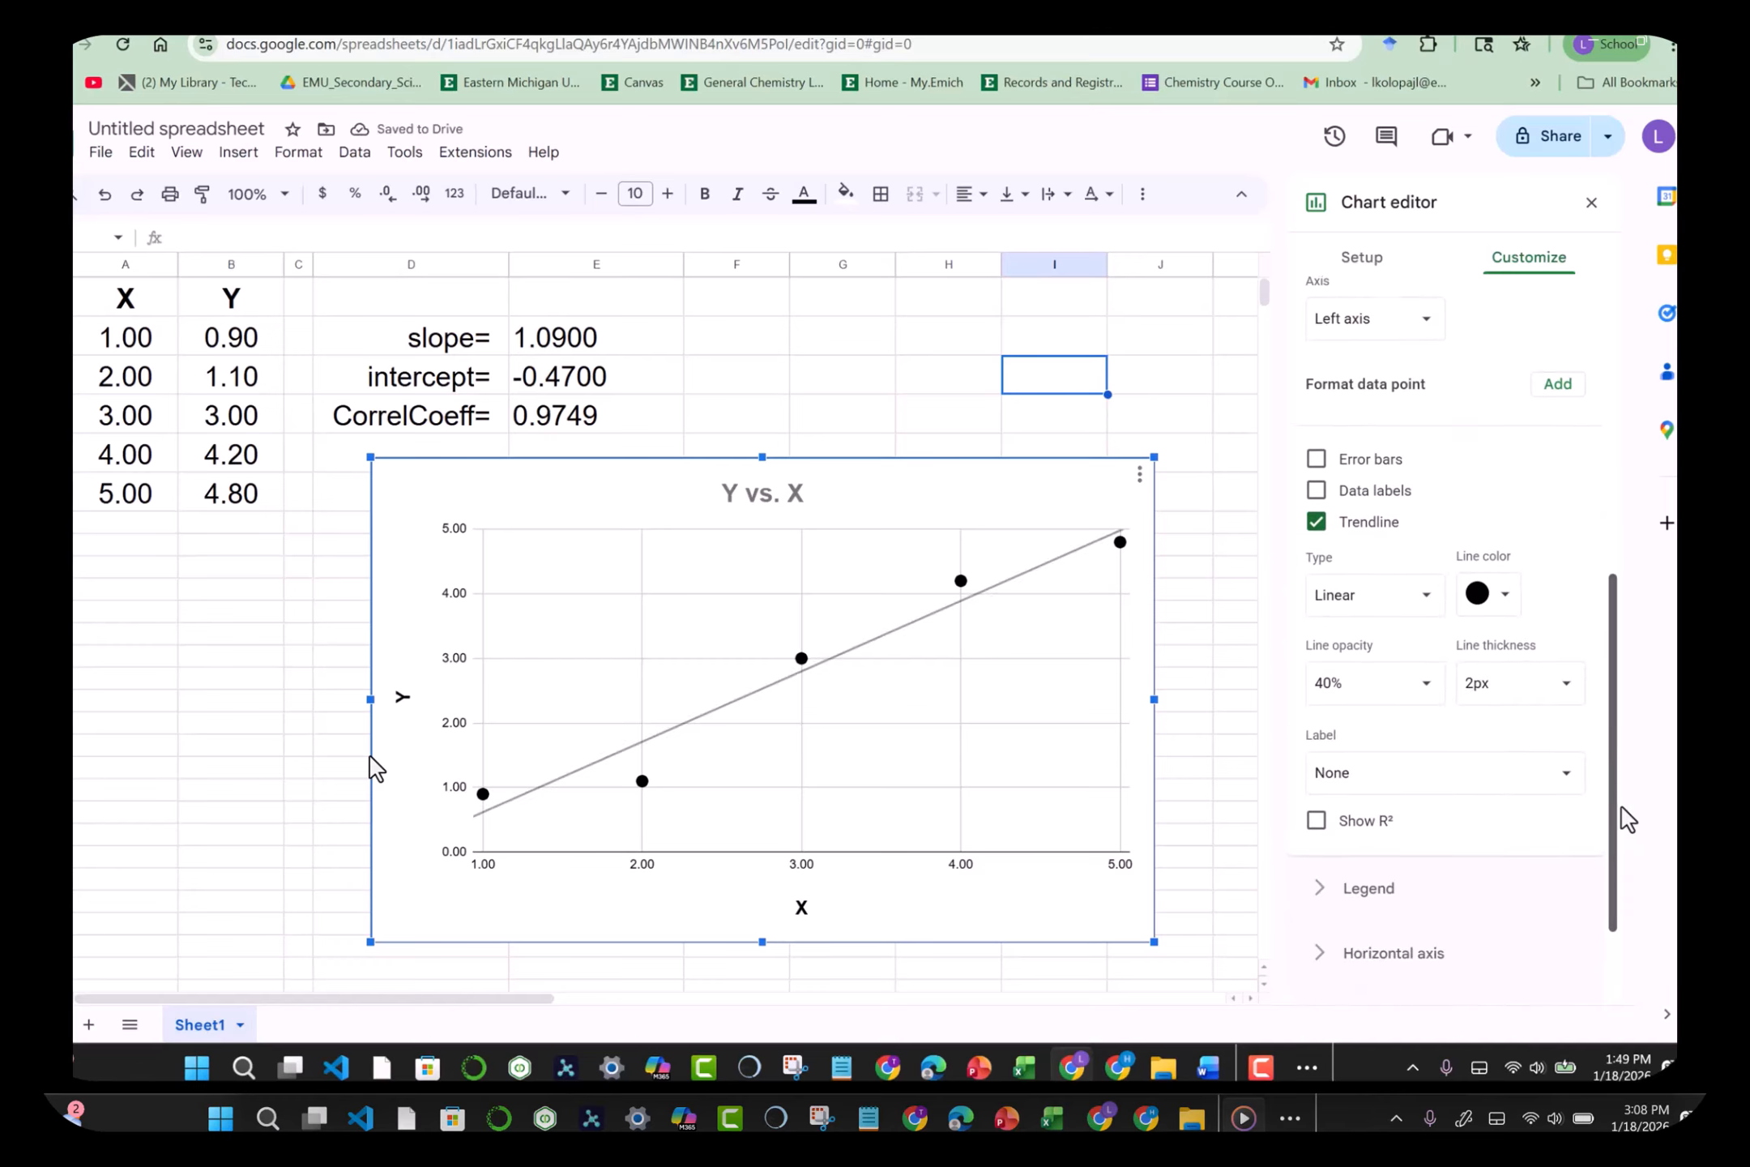
pyautogui.click(1432, 600)
pyautogui.click(1432, 602)
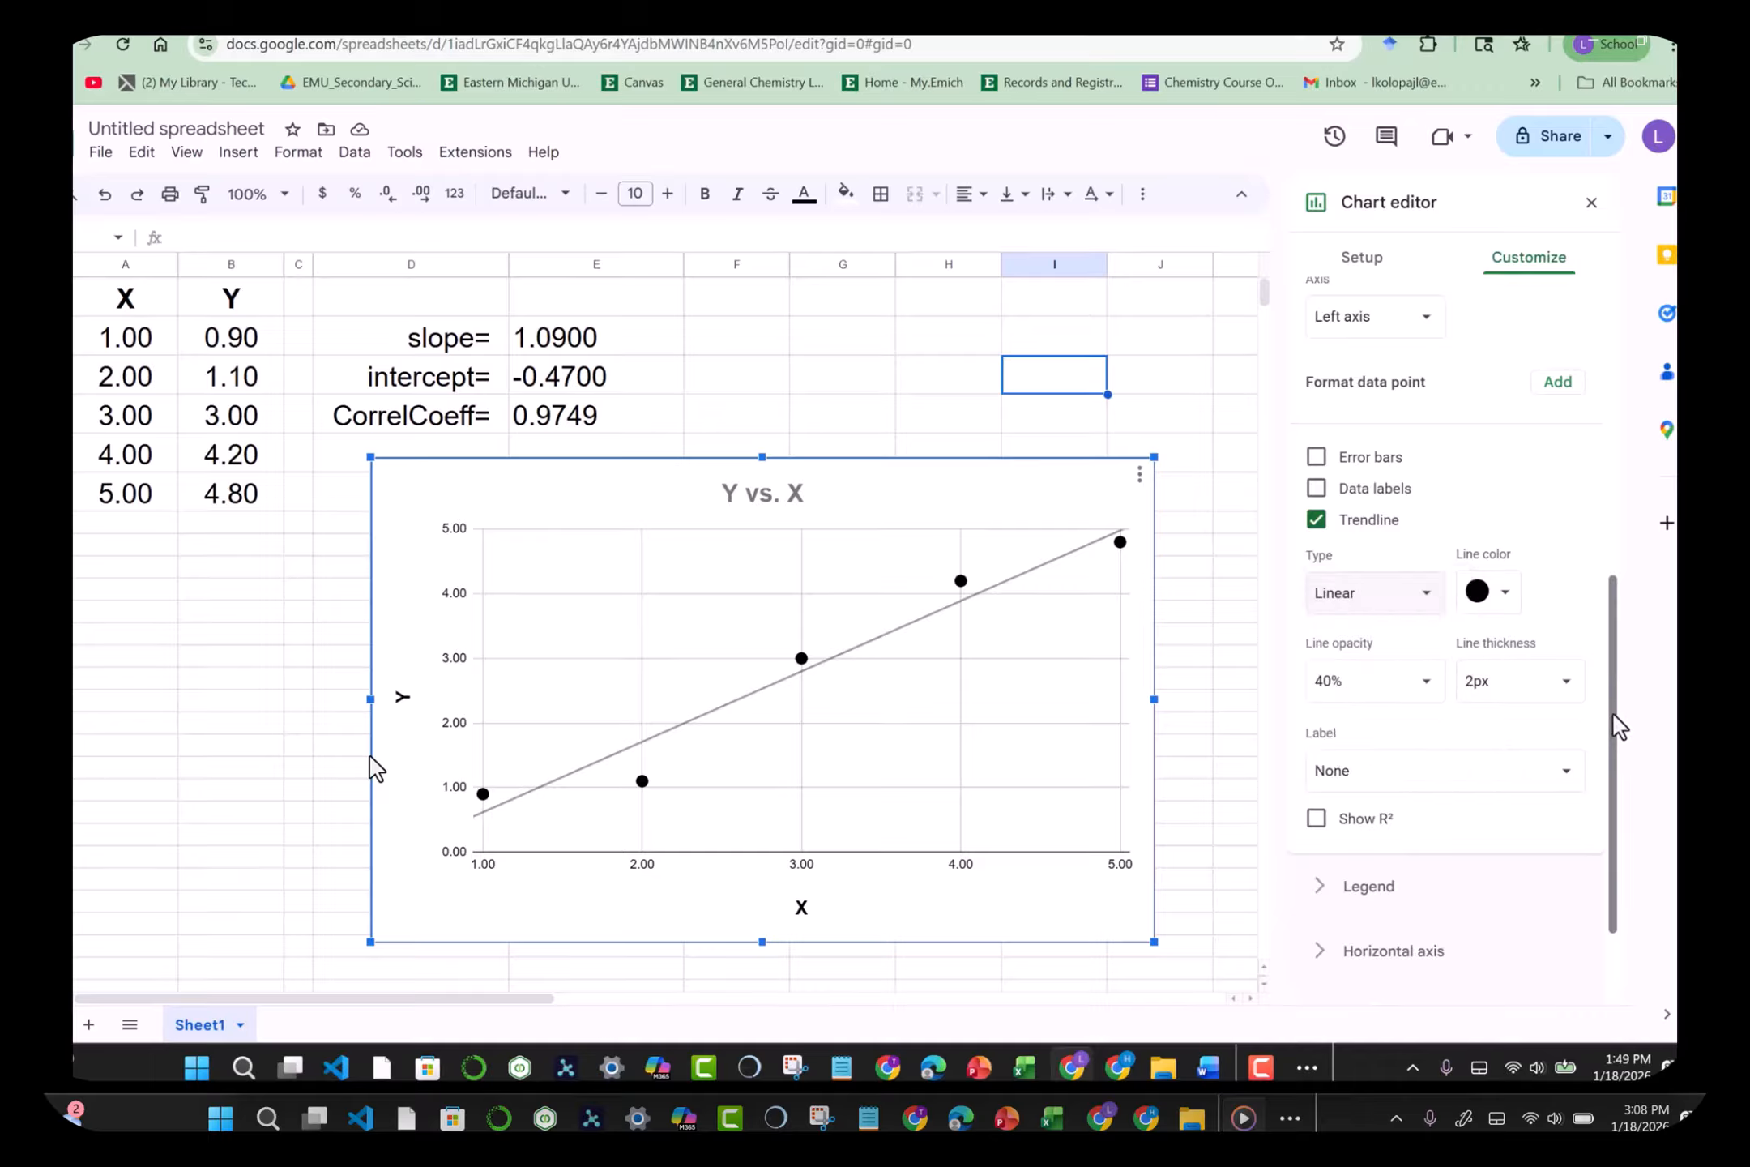
pyautogui.moveTo(1617, 705); pyautogui.dragTo(1617, 790)
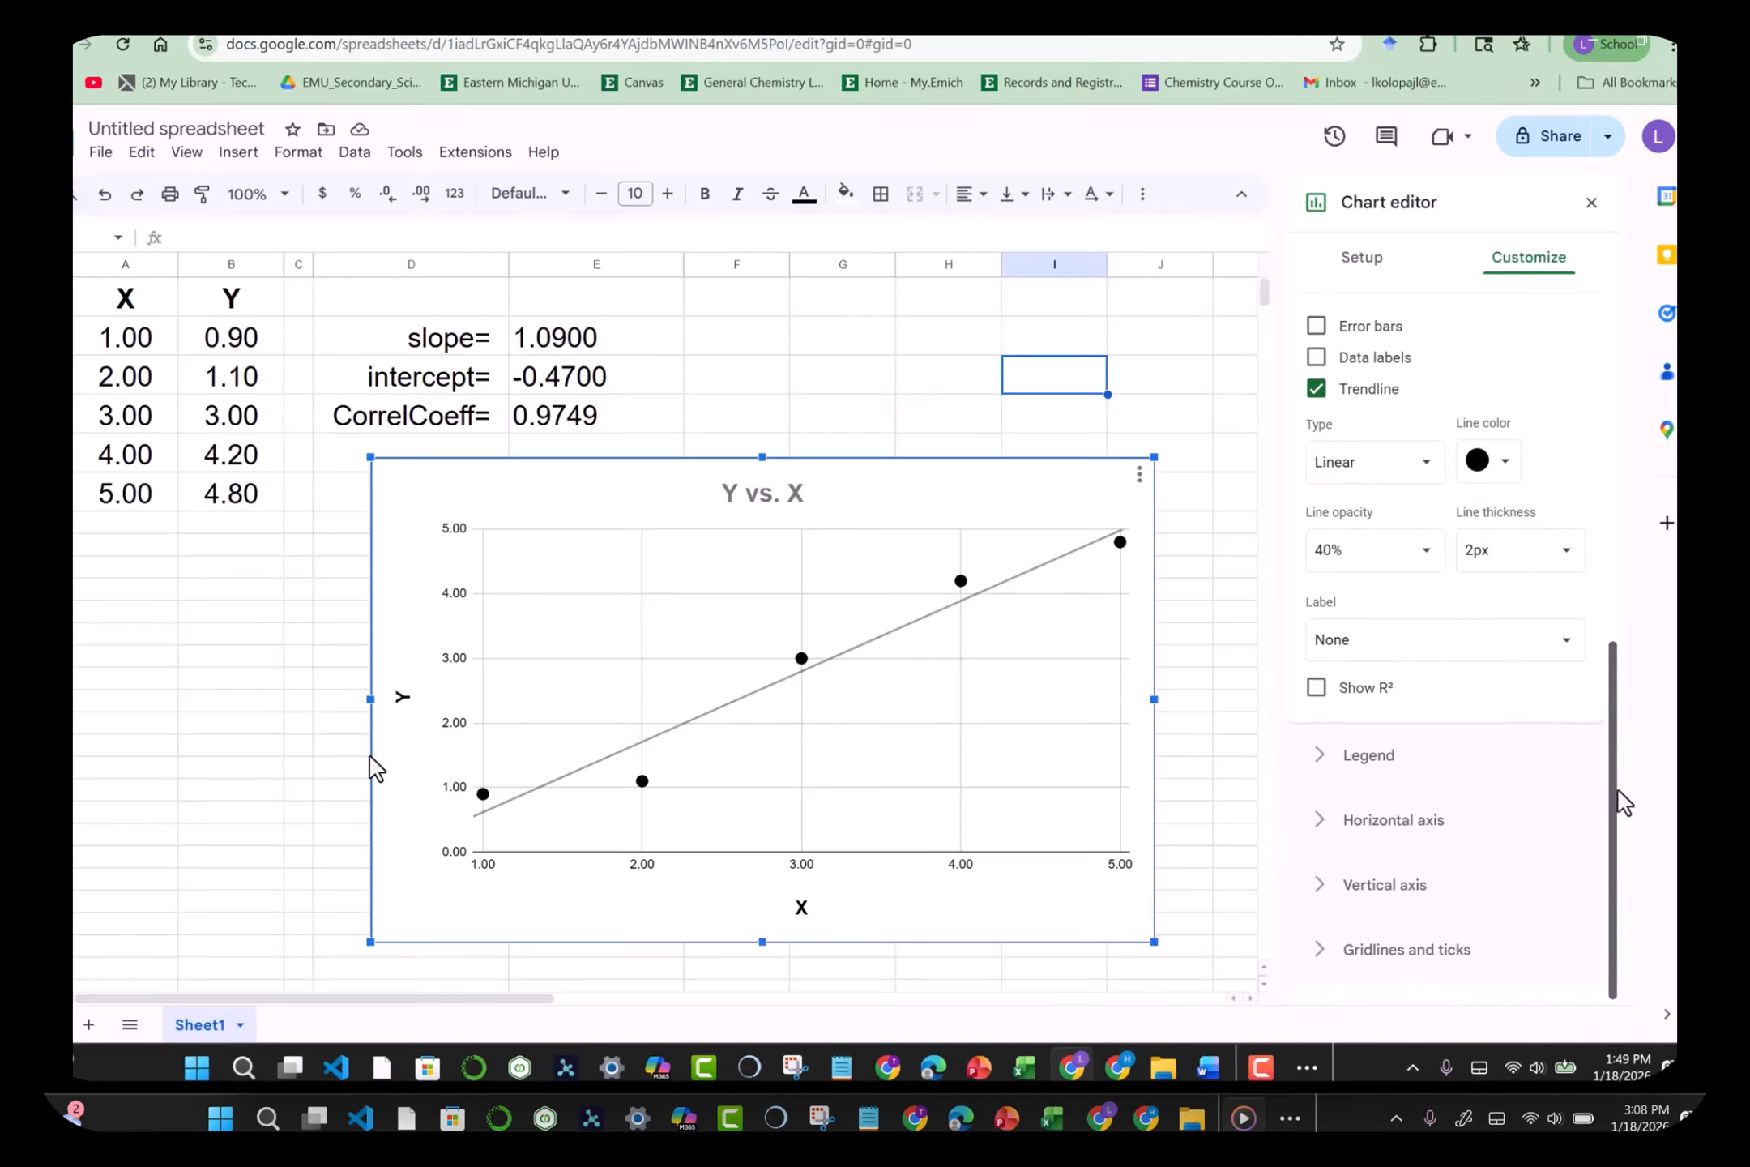
pyautogui.click(1444, 639)
pyautogui.click(1430, 713)
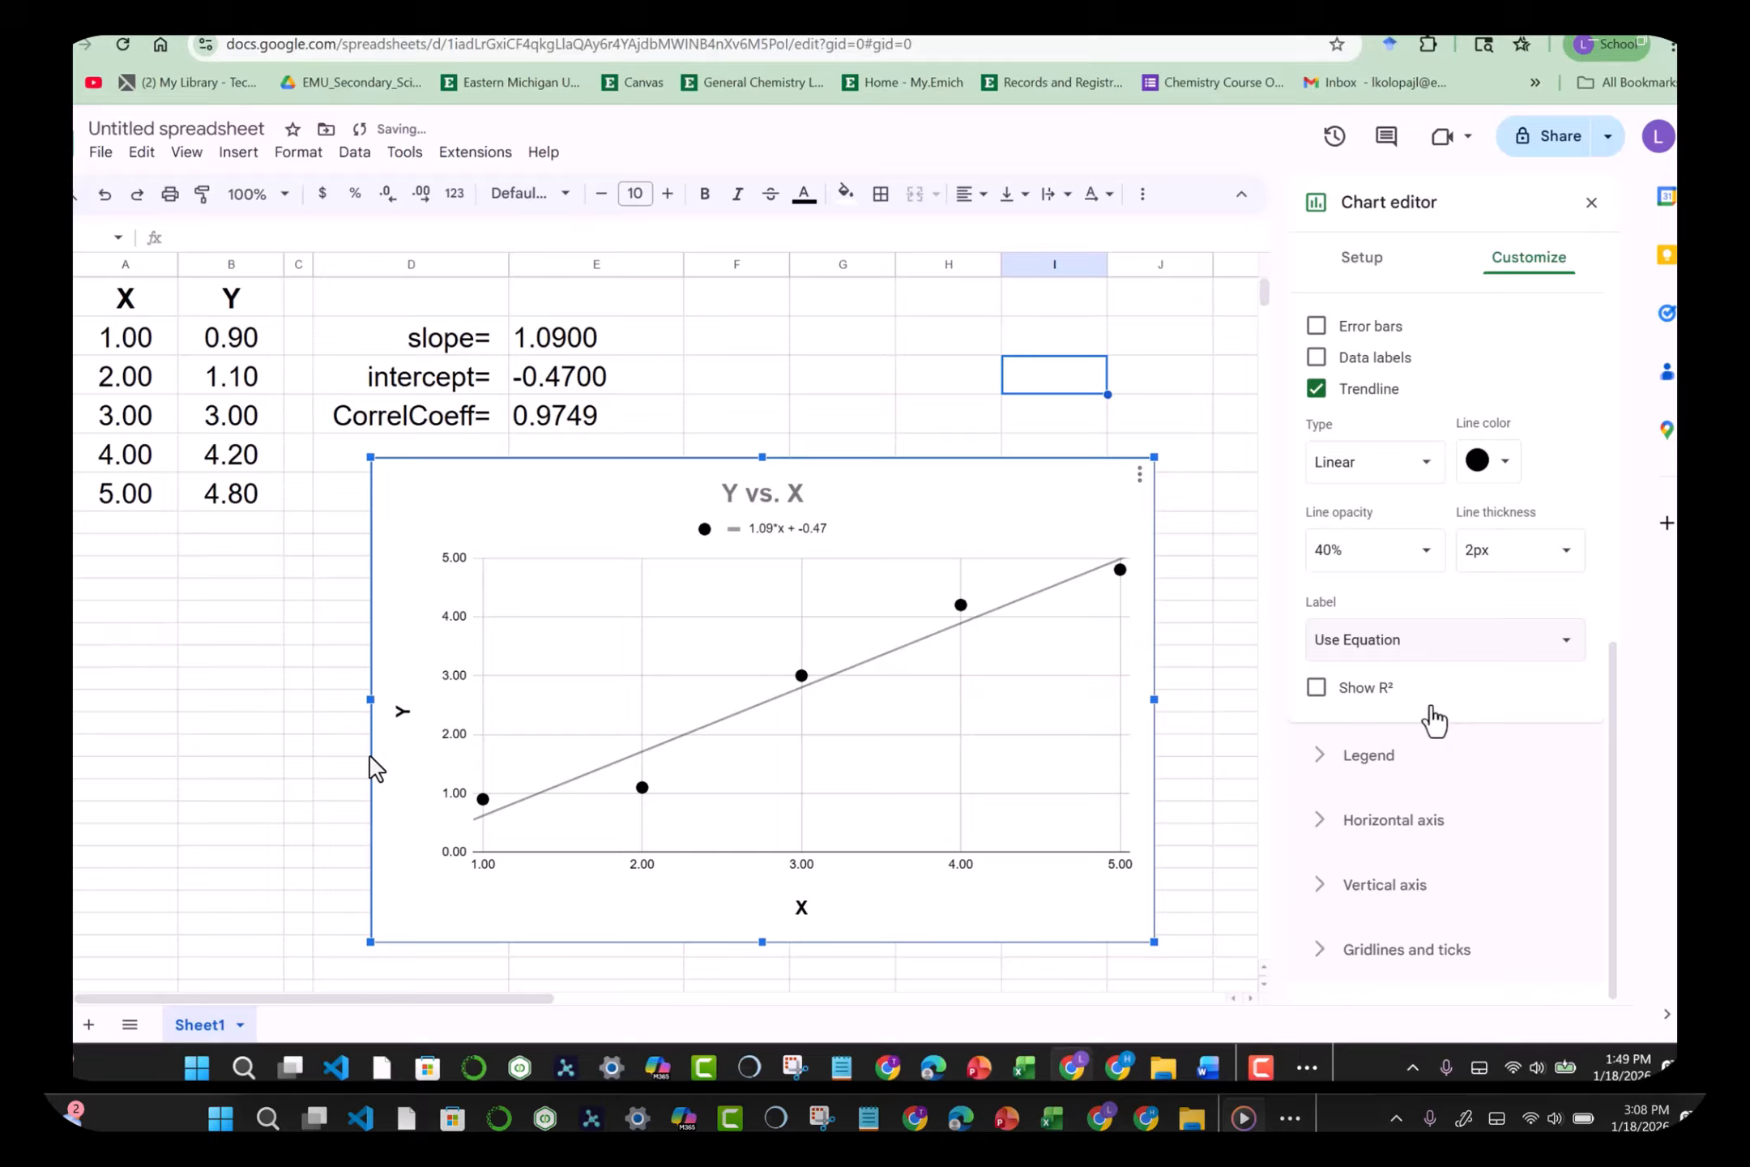
pyautogui.click(1316, 687)
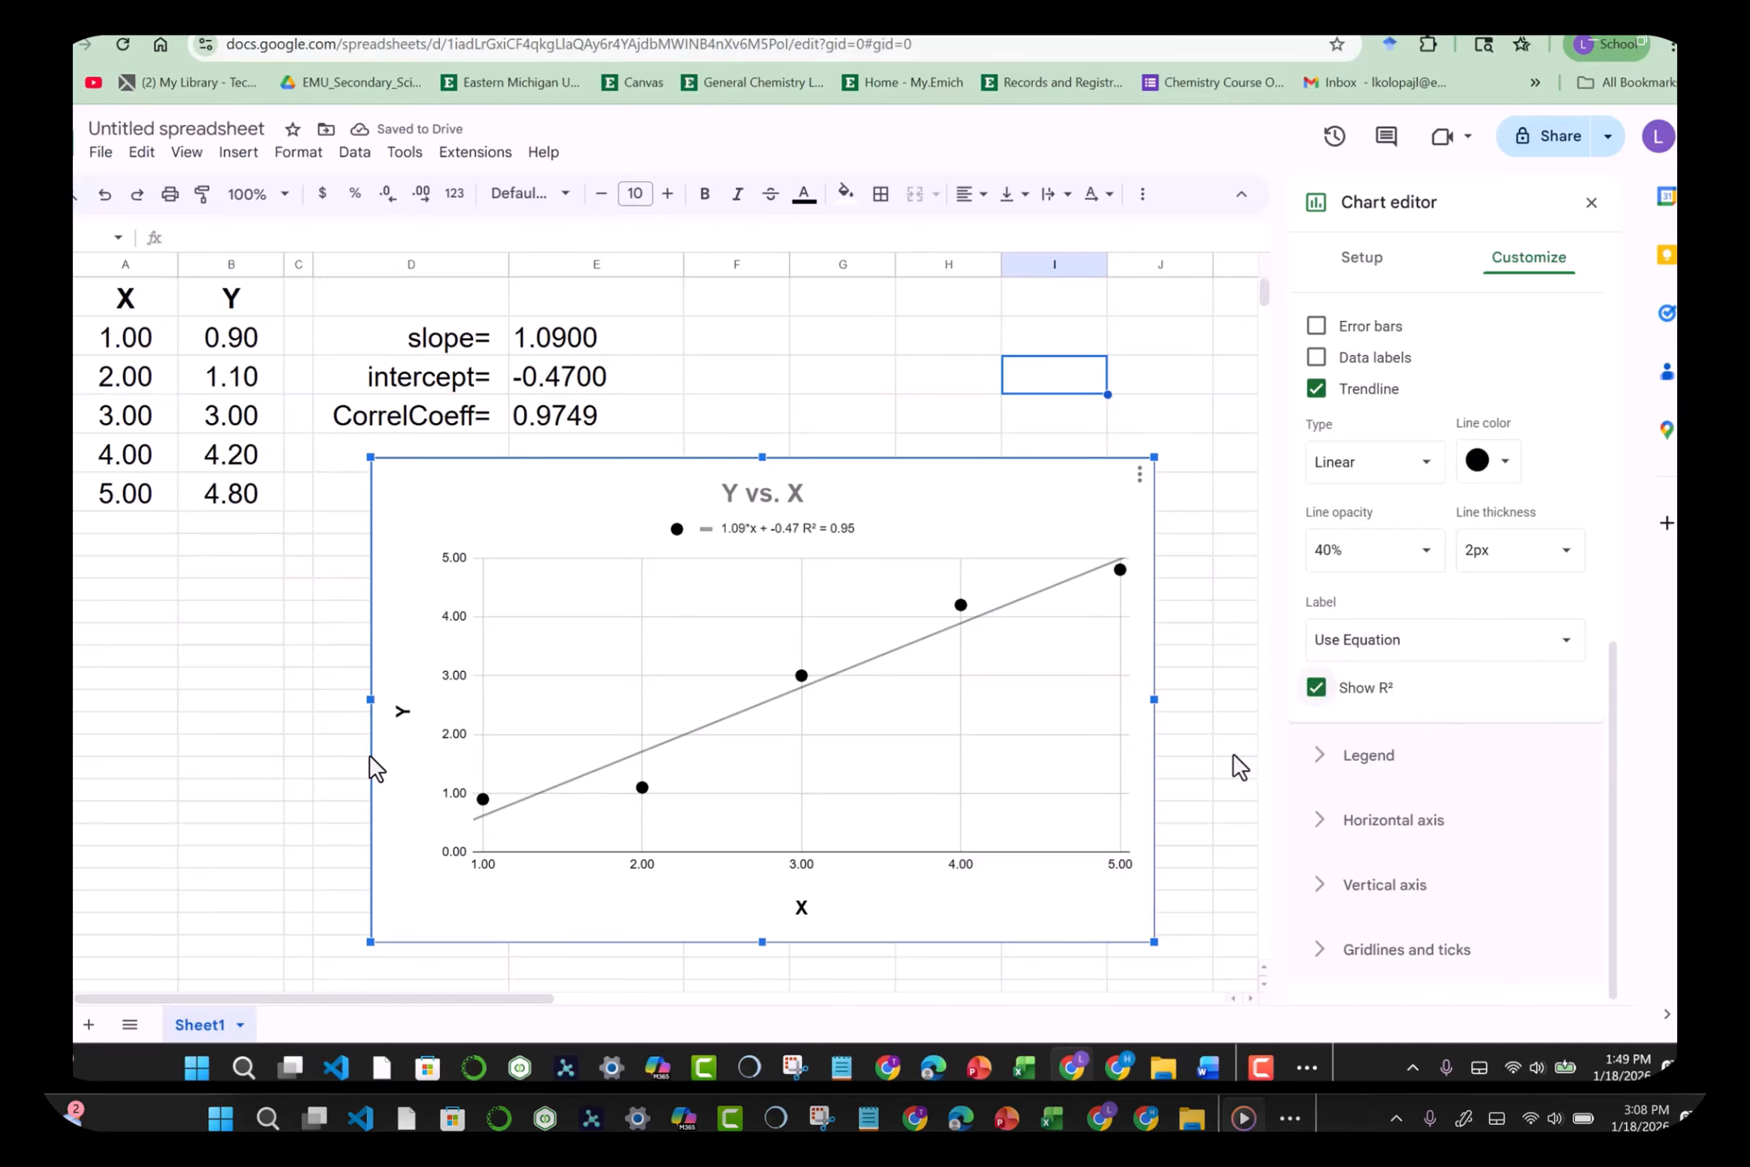
pyautogui.click(1202, 745)
pyautogui.click(838, 537)
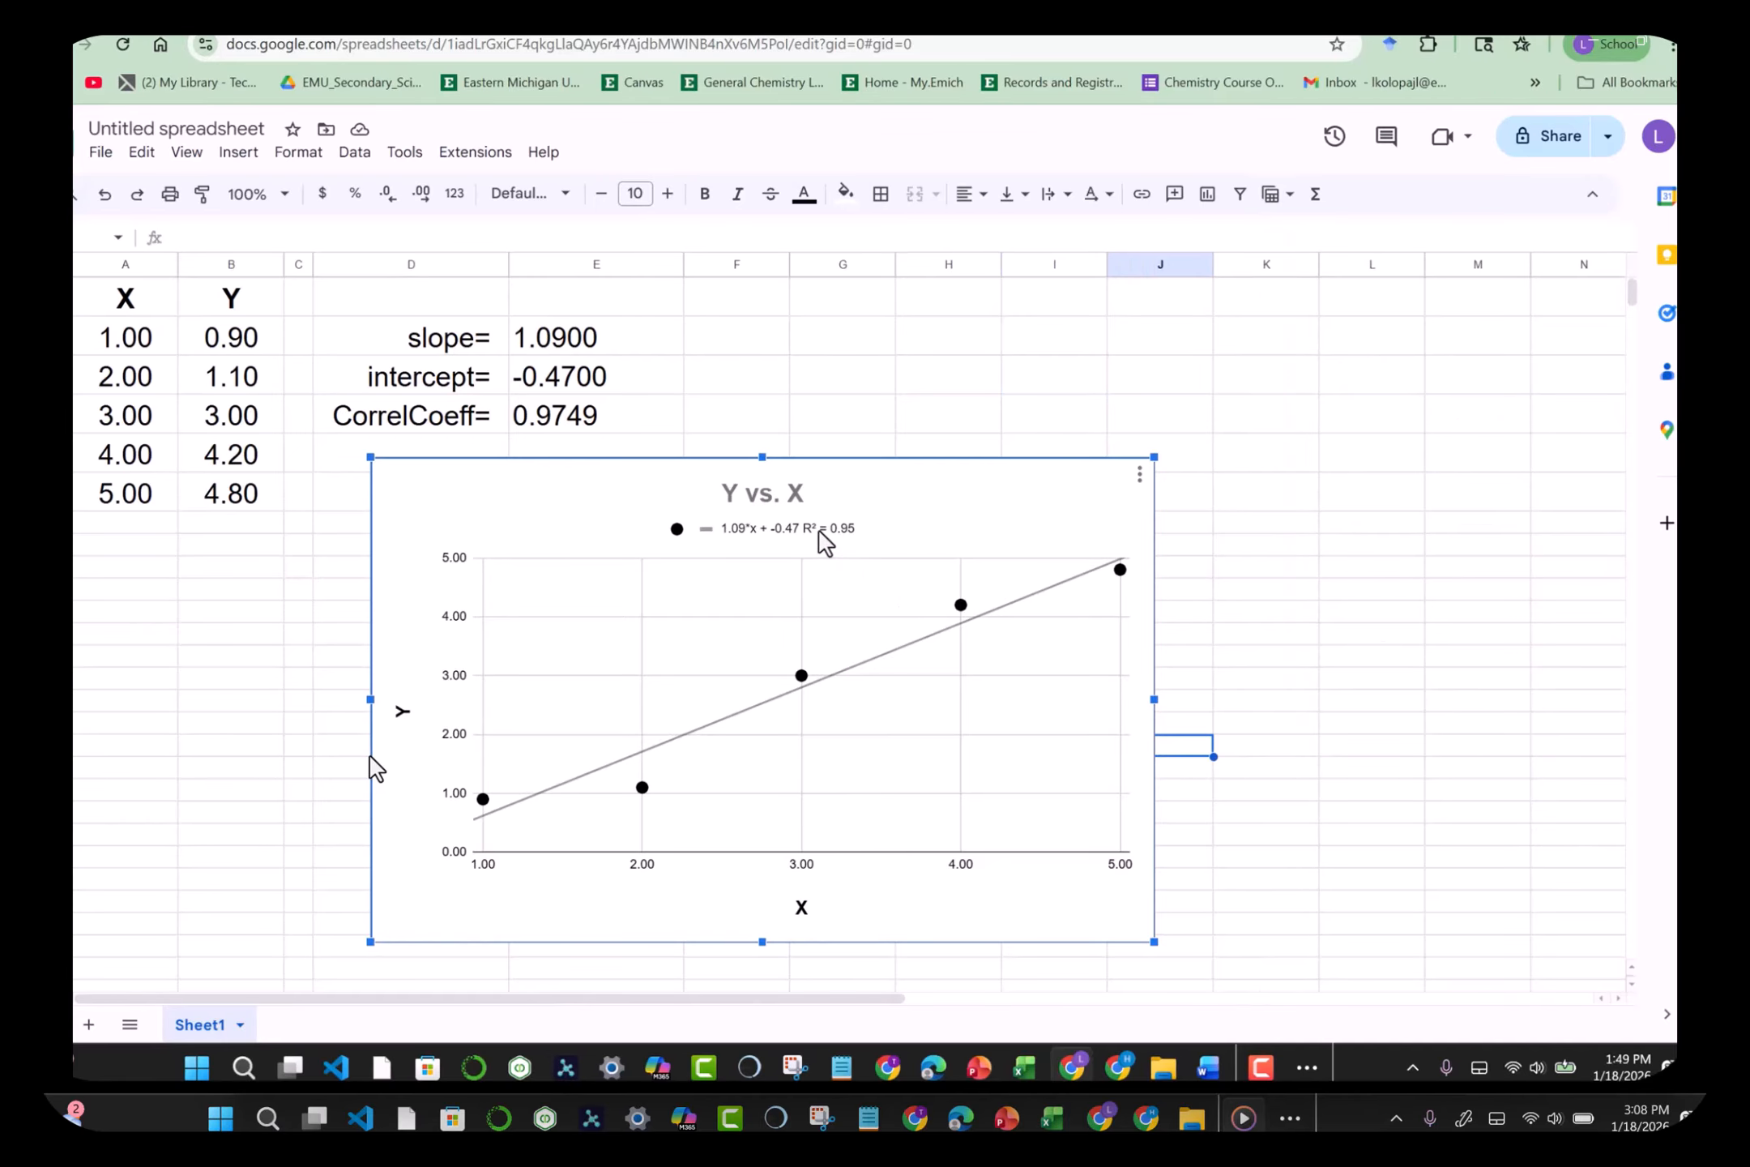
# Step: Make the chart legend text bold and set its font size to 18
pyautogui.doubleClick(820, 530)
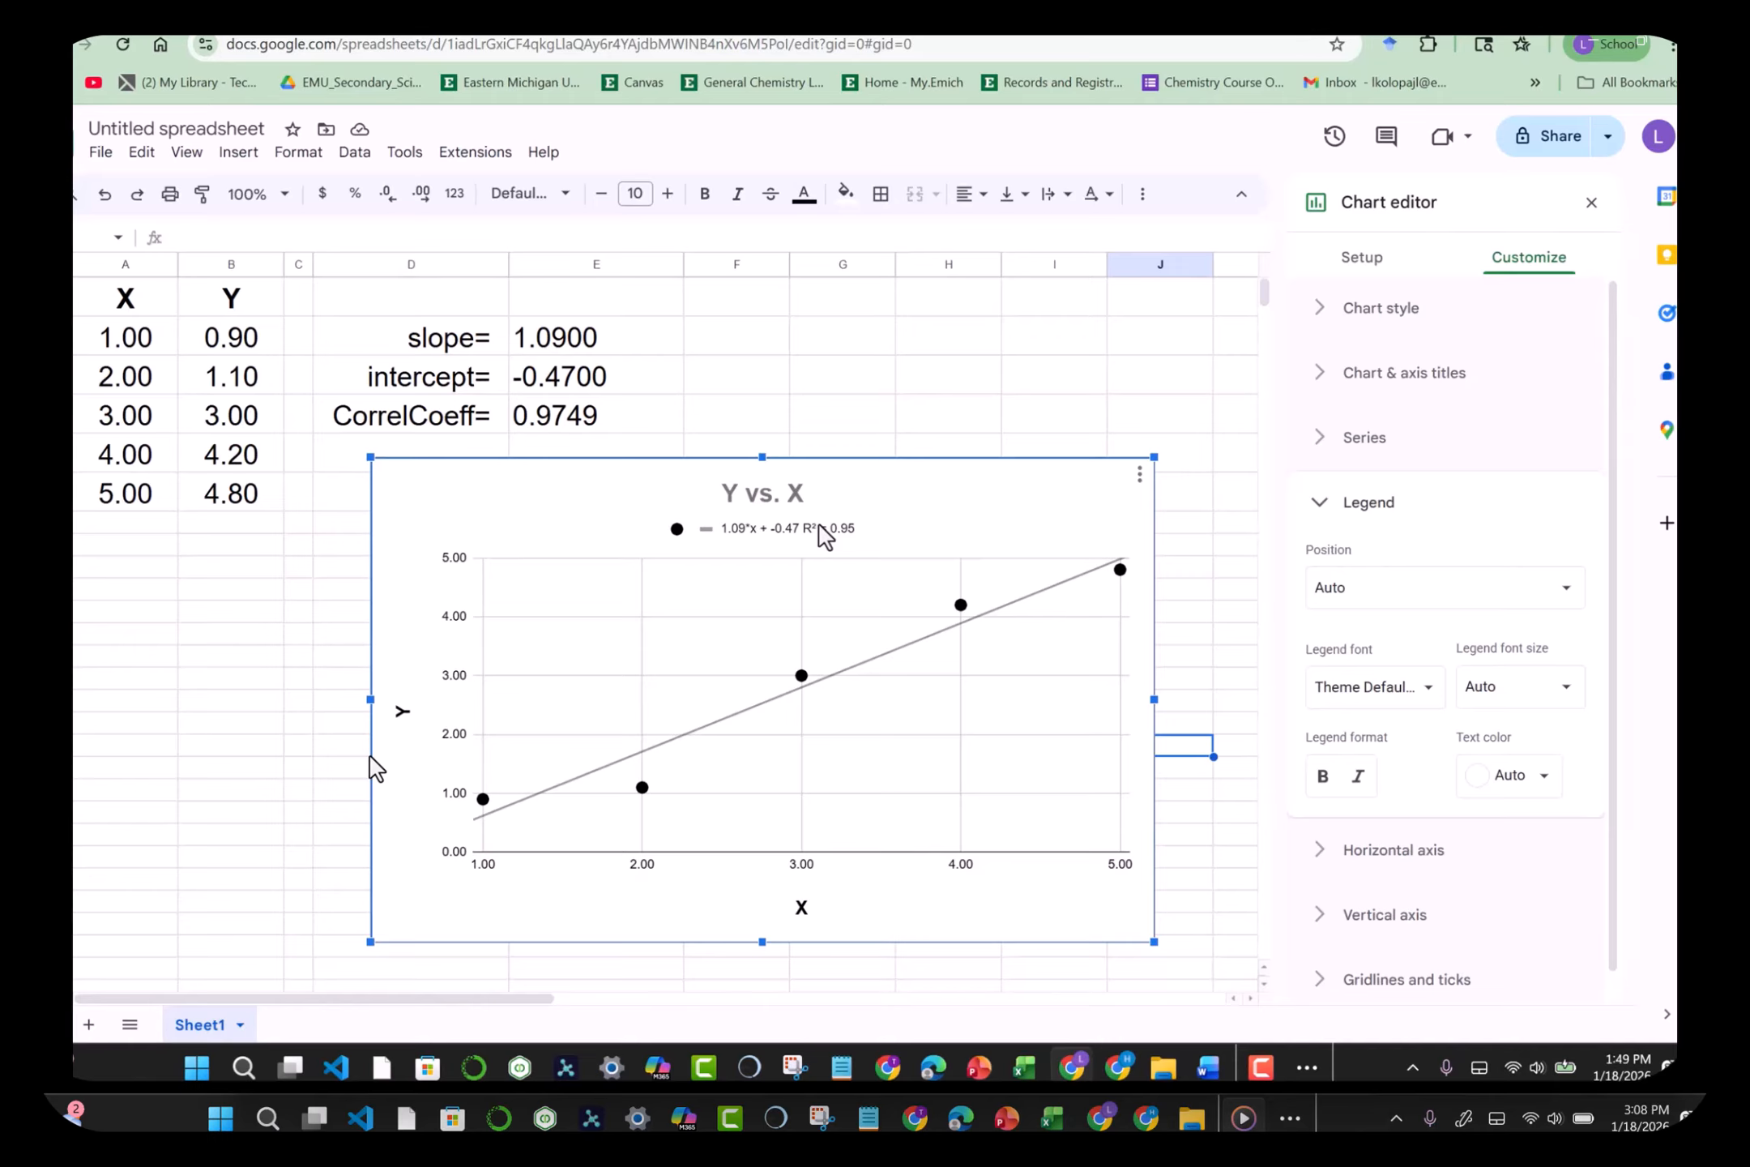
pyautogui.click(736, 537)
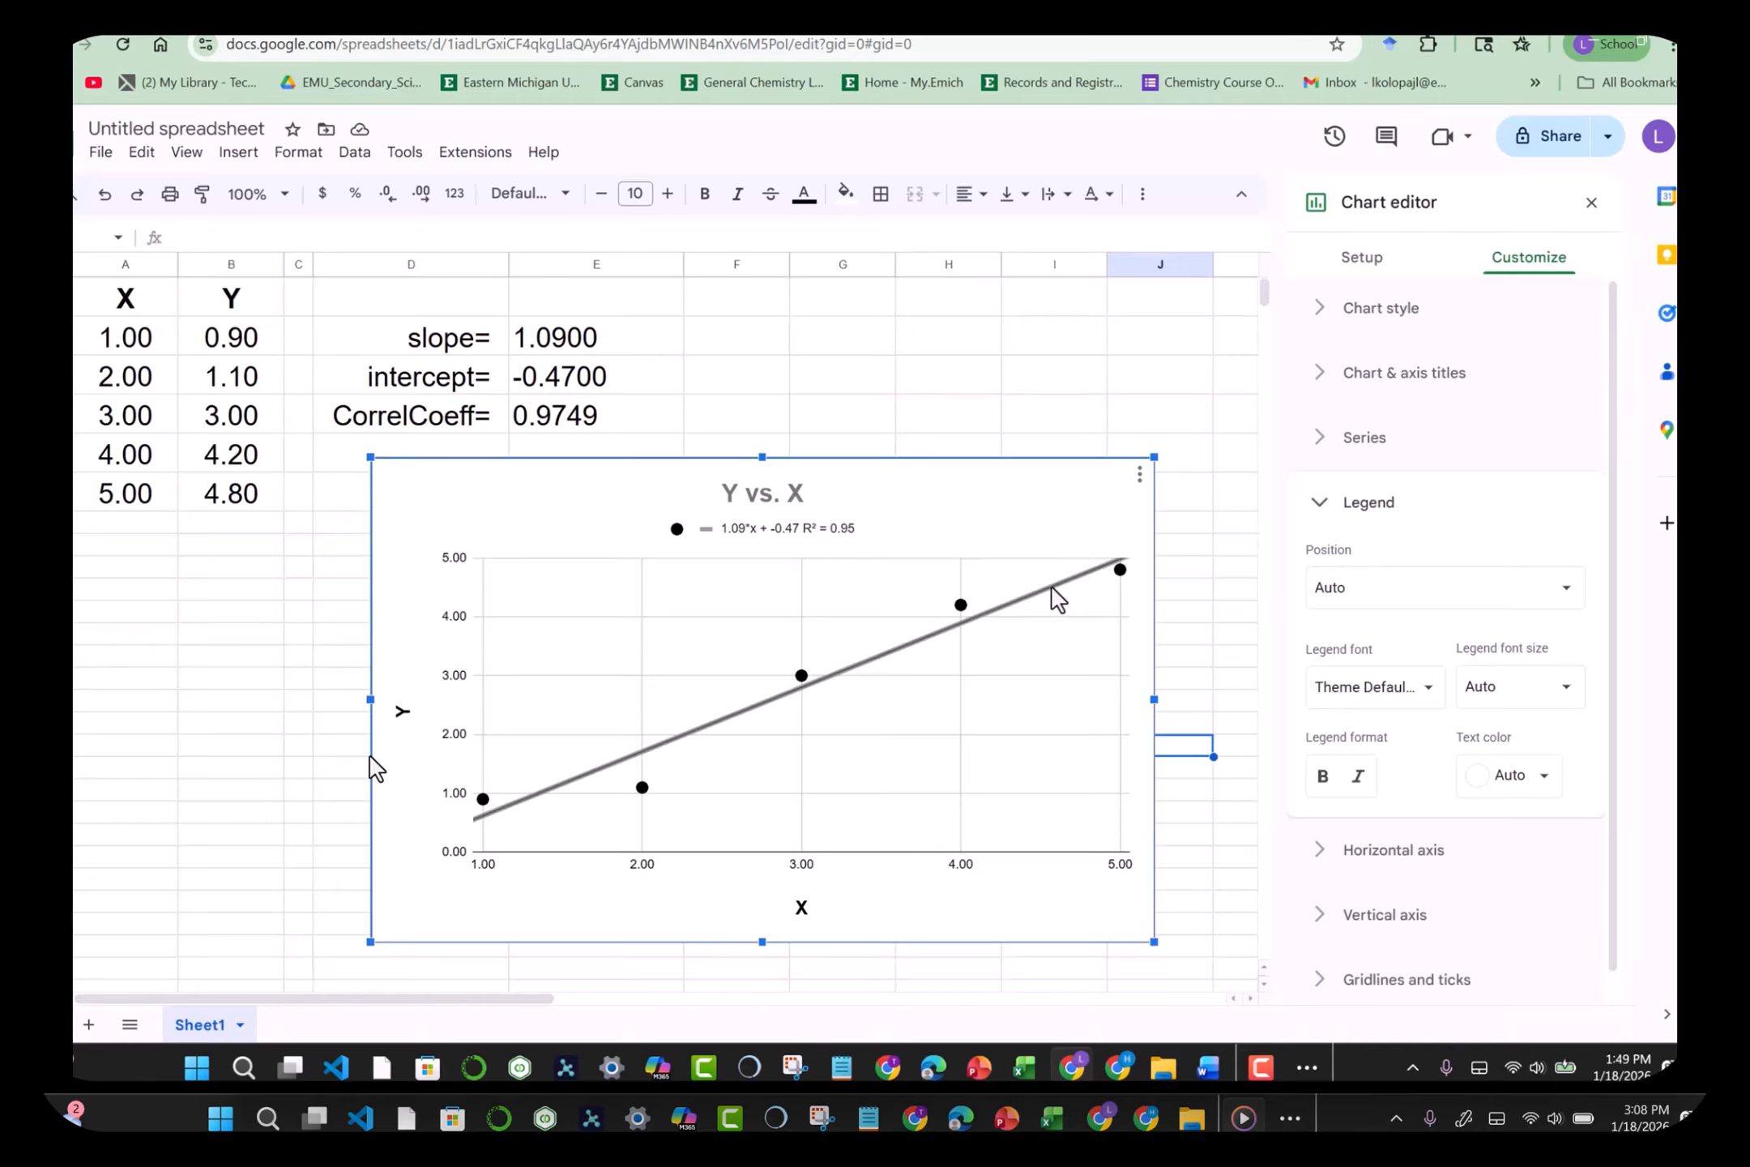
pyautogui.click(1323, 780)
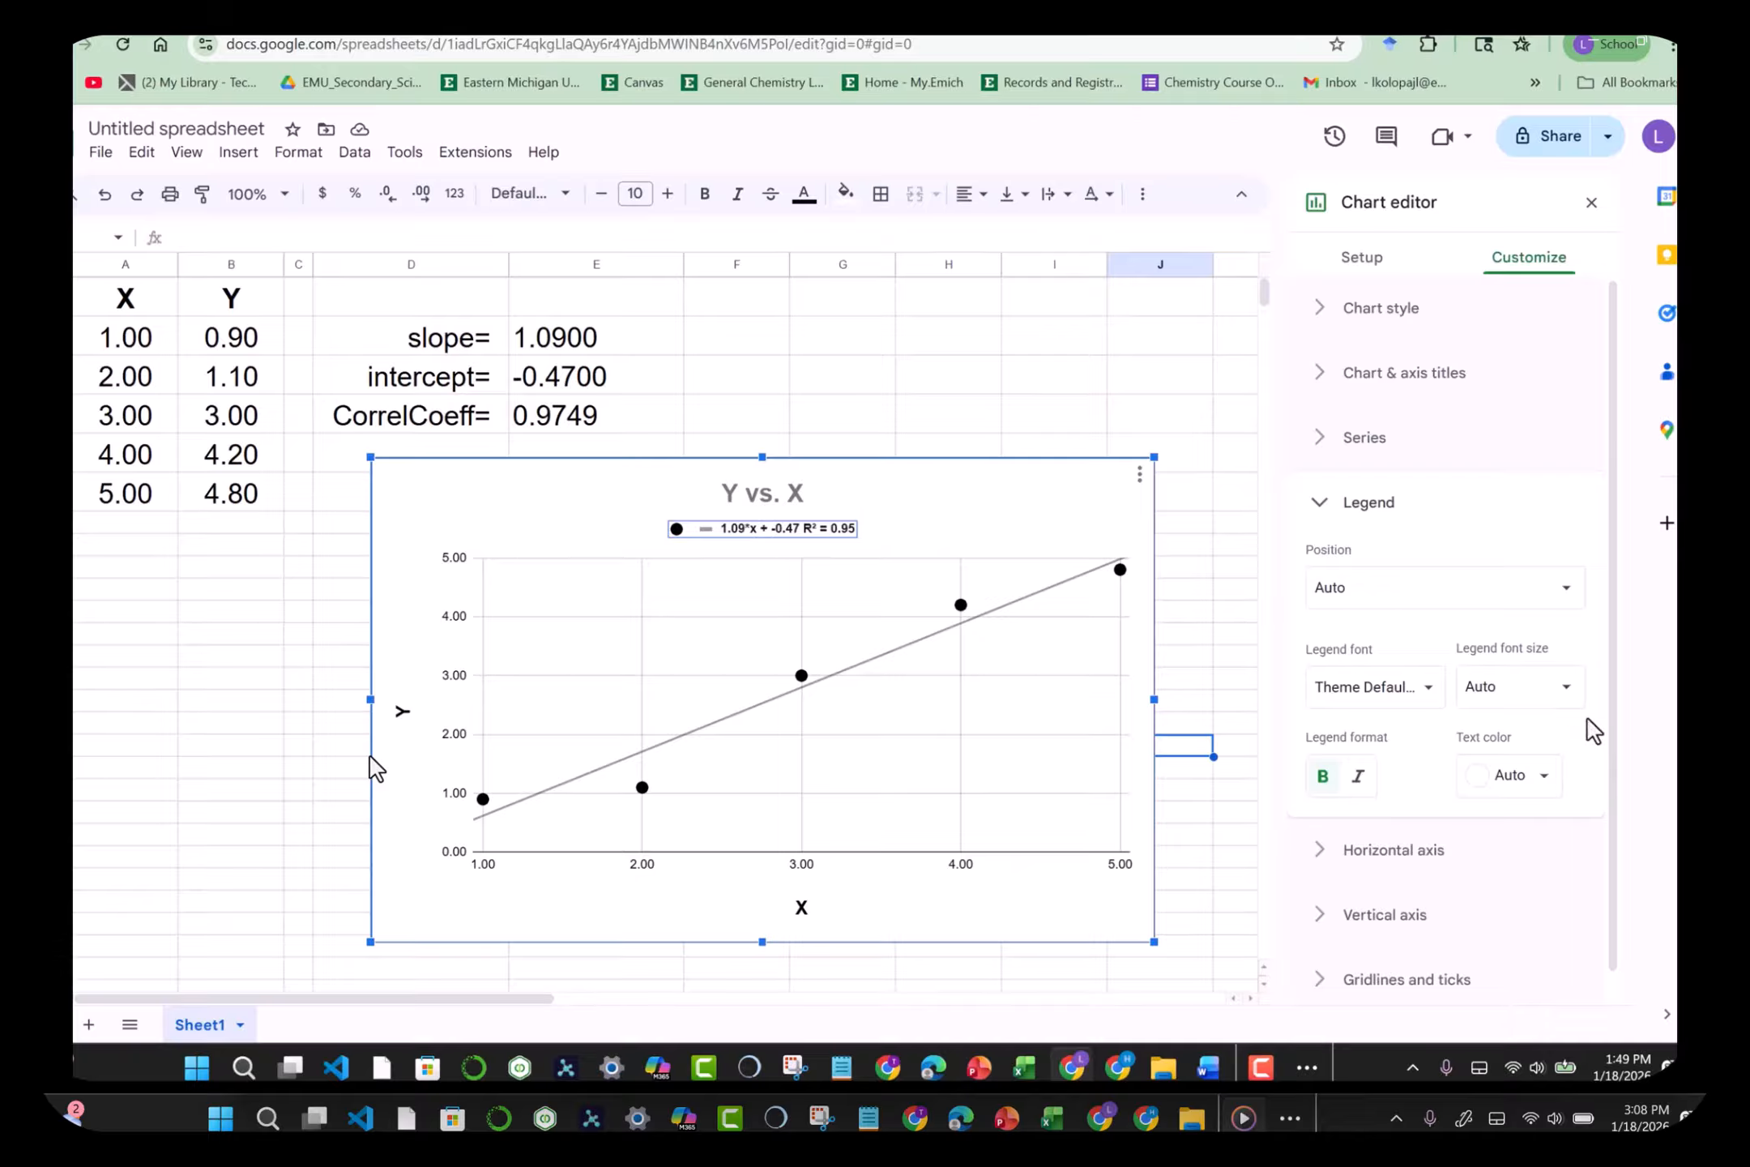
pyautogui.scroll(-1, 1612, 672)
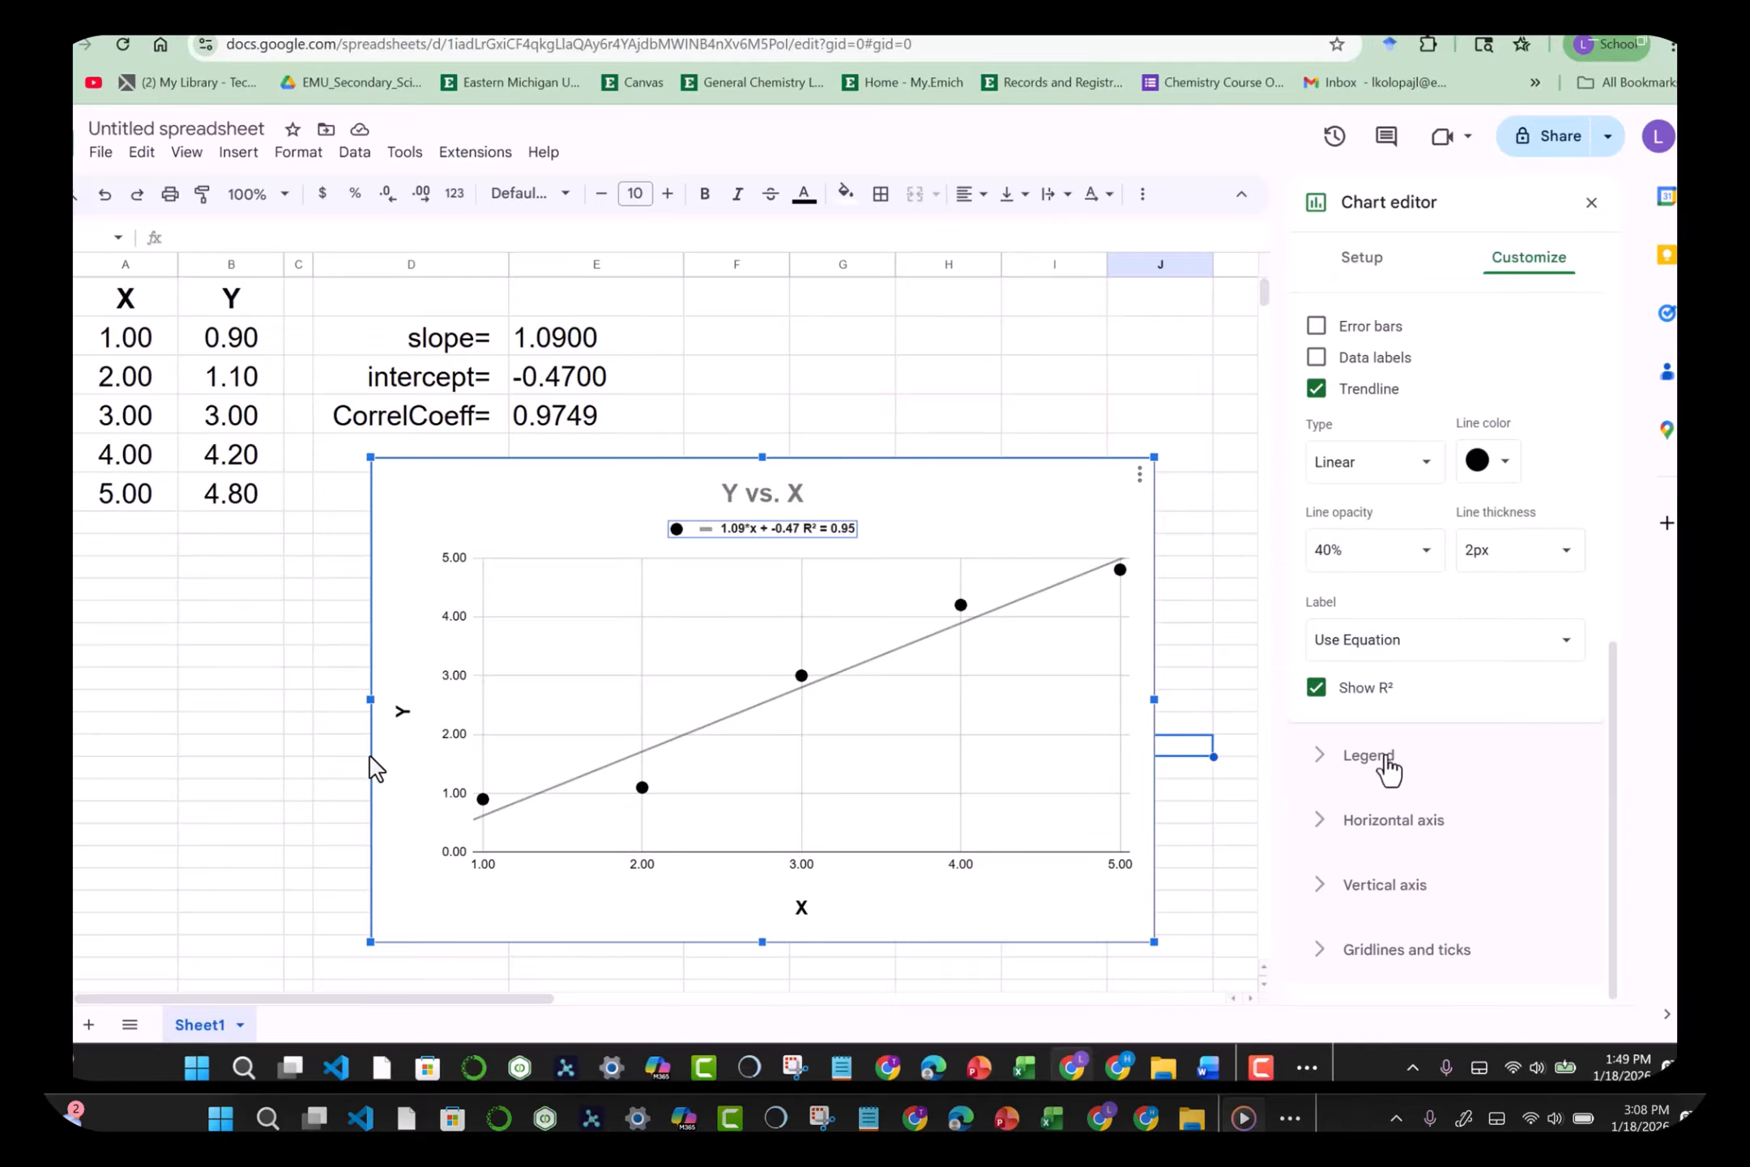
pyautogui.click(813, 531)
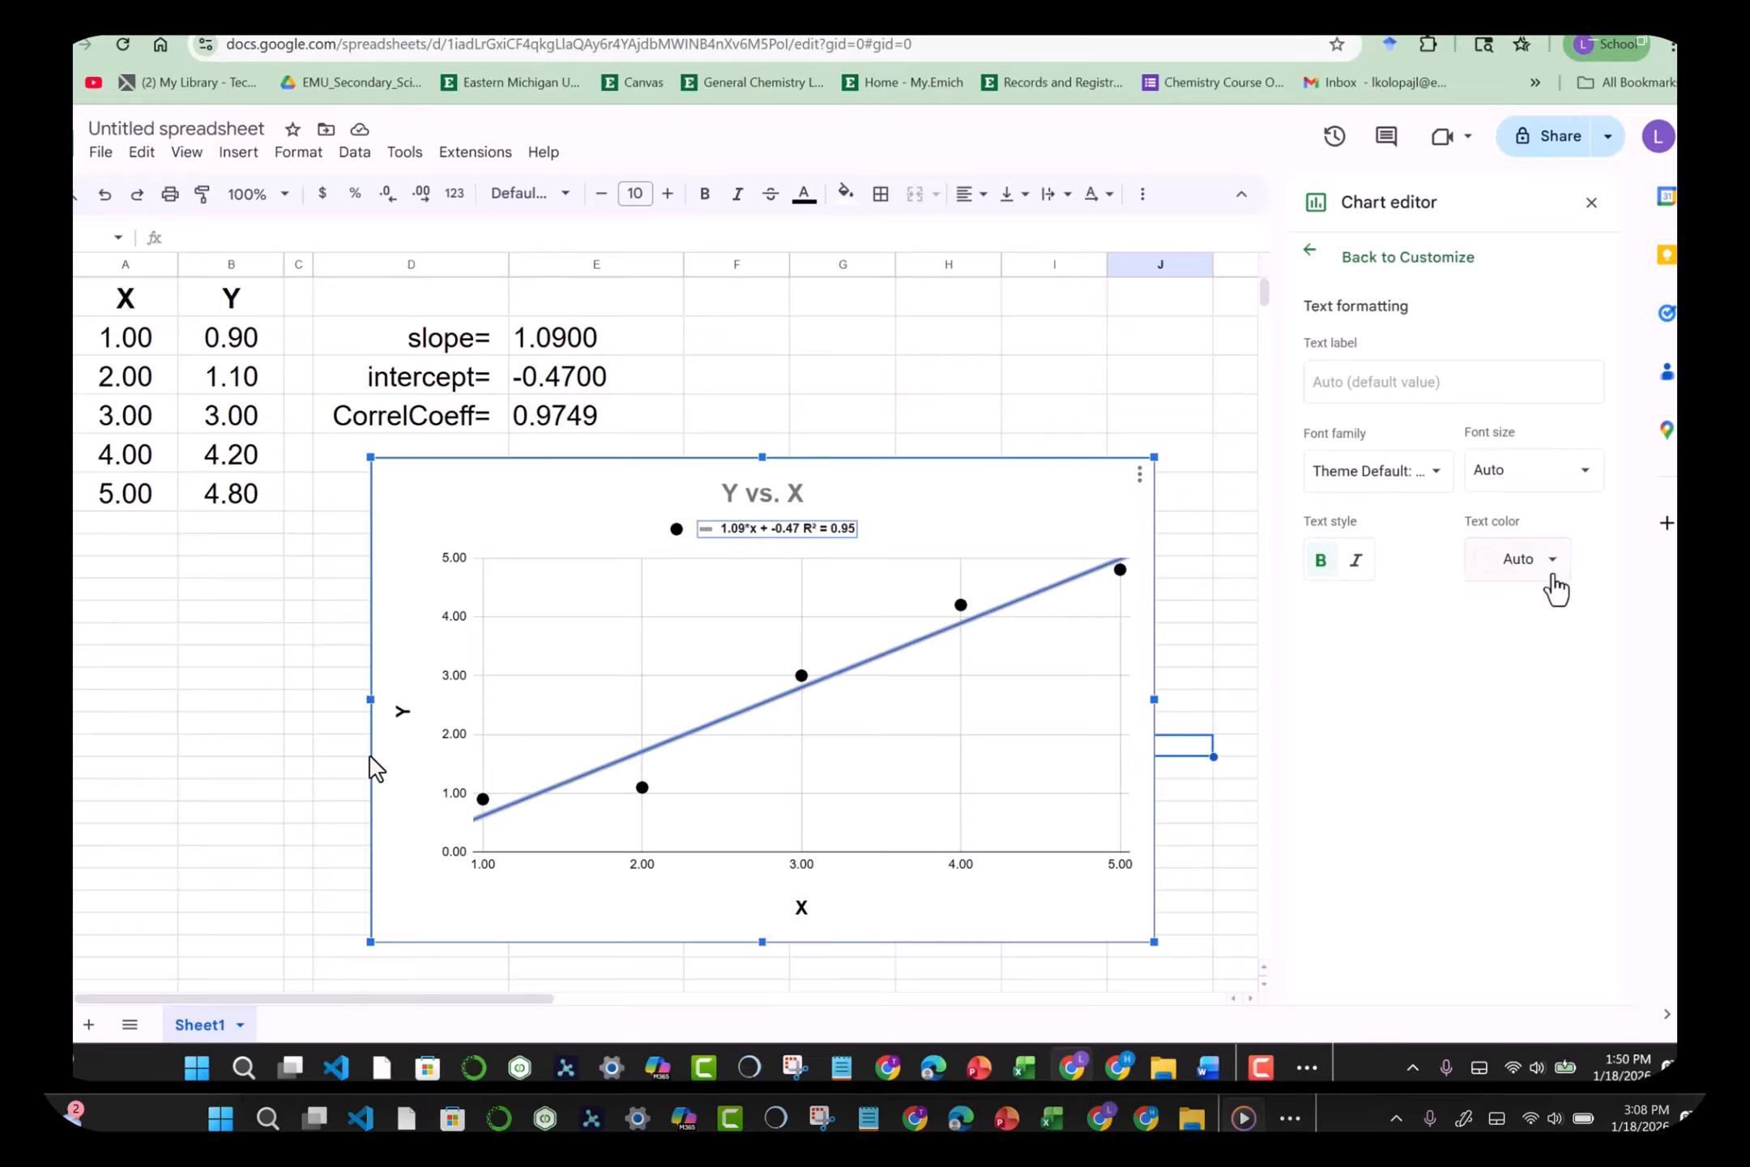
pyautogui.click(1580, 486)
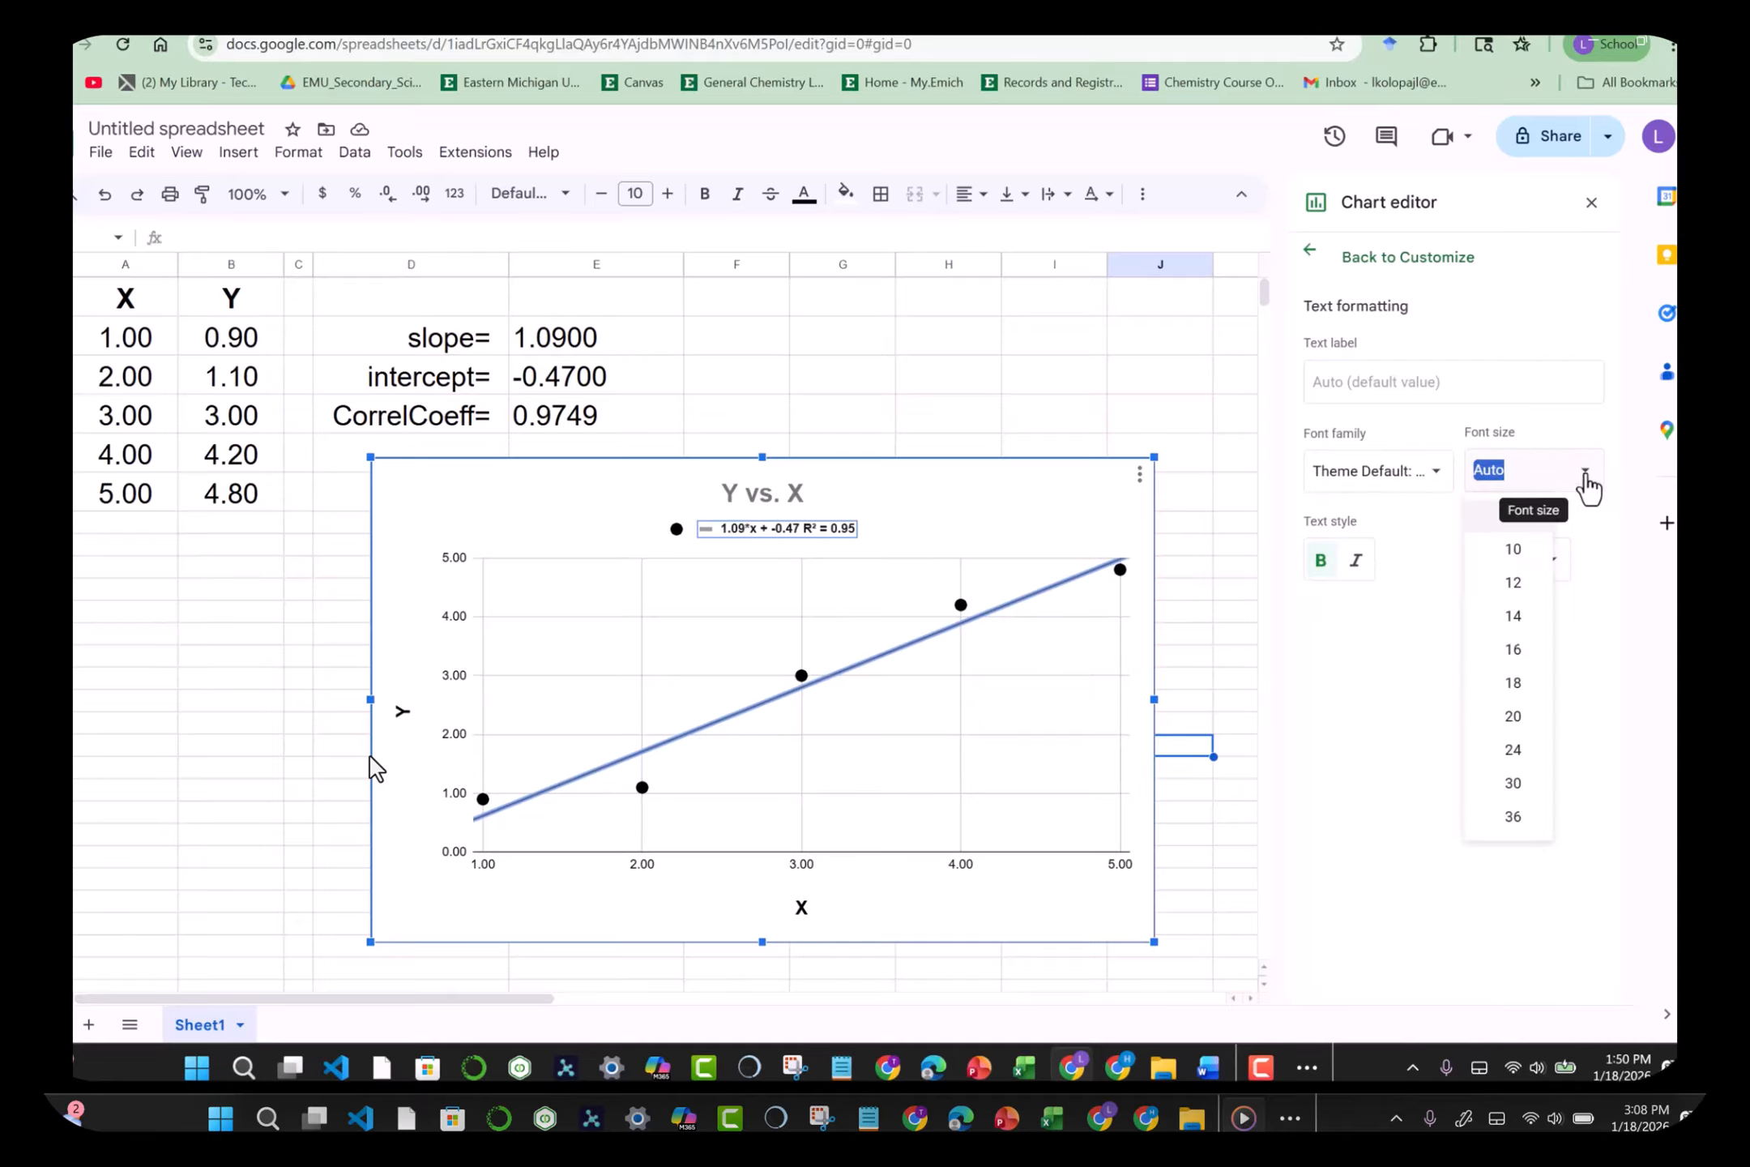
pyautogui.click(1523, 703)
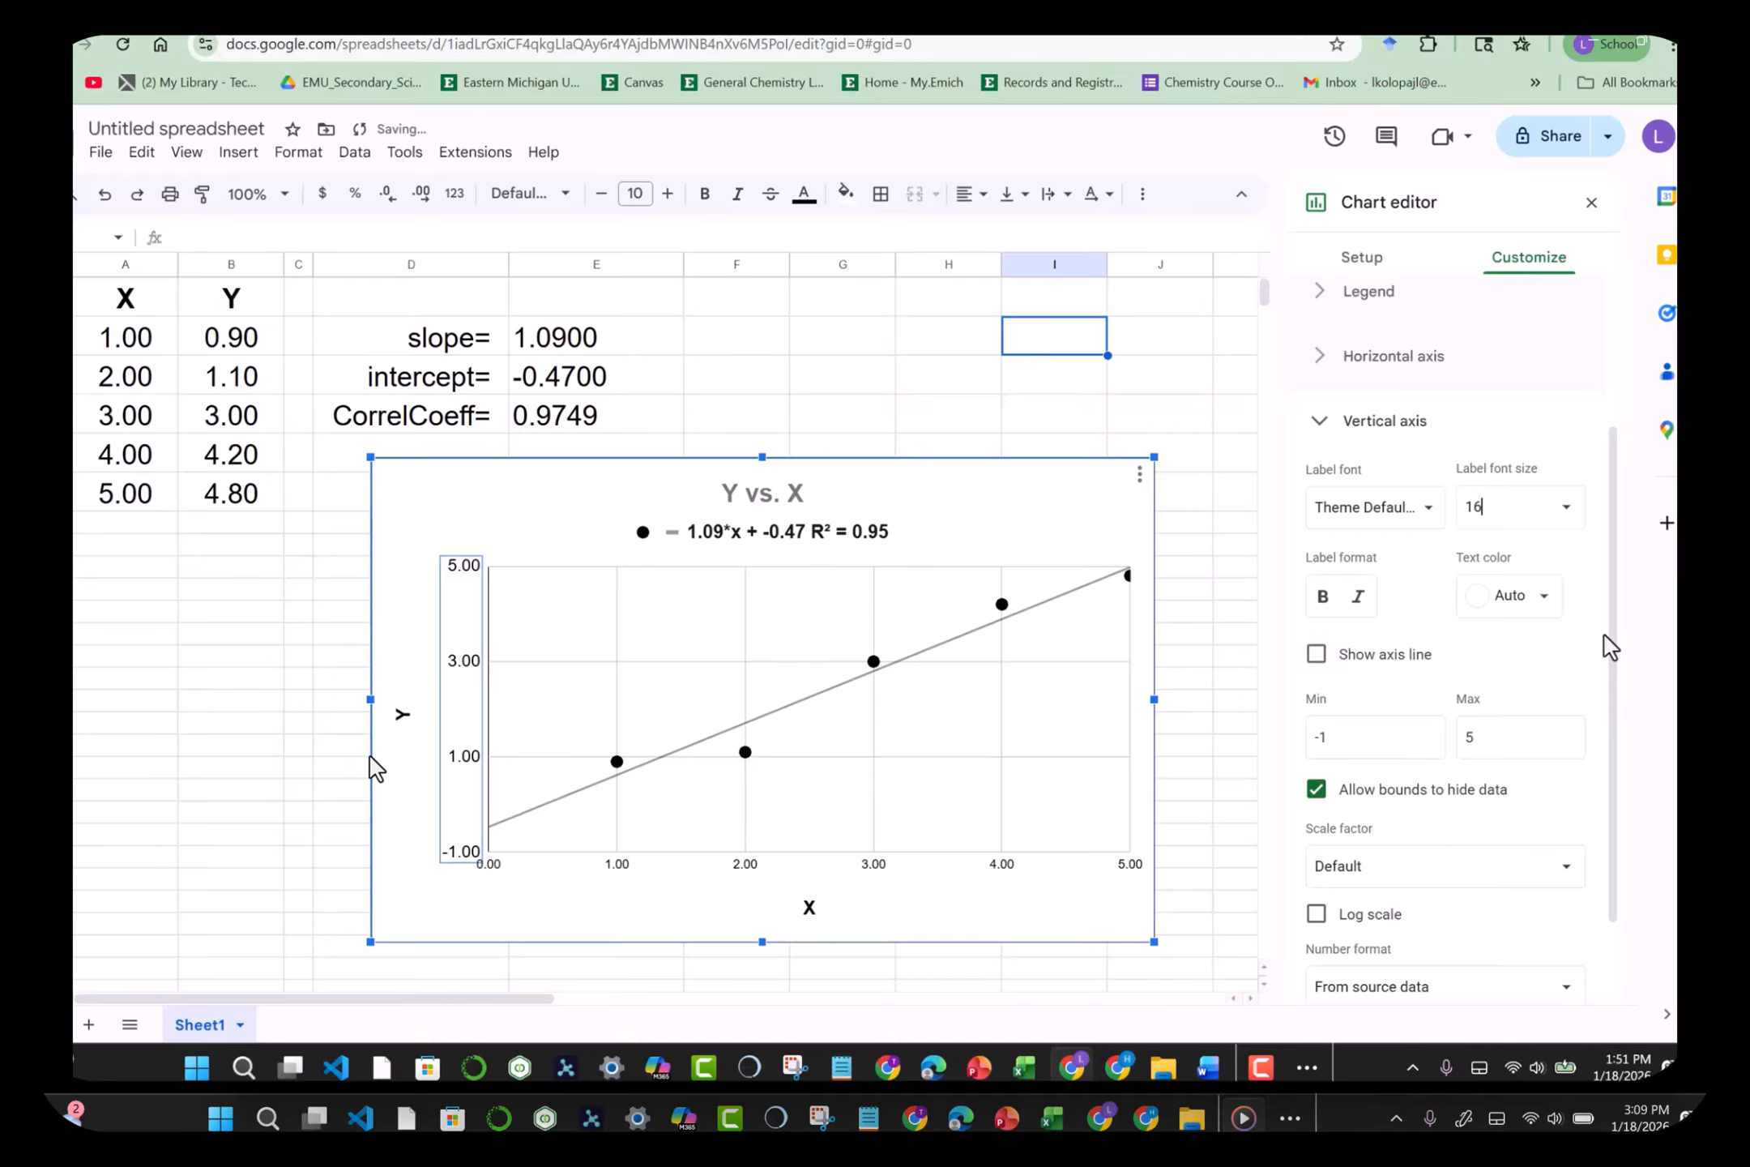
# Step: Turn on the axis line for the chart's vertical axis
pyautogui.moveTo(1609, 668); pyautogui.dragTo(1607, 530)
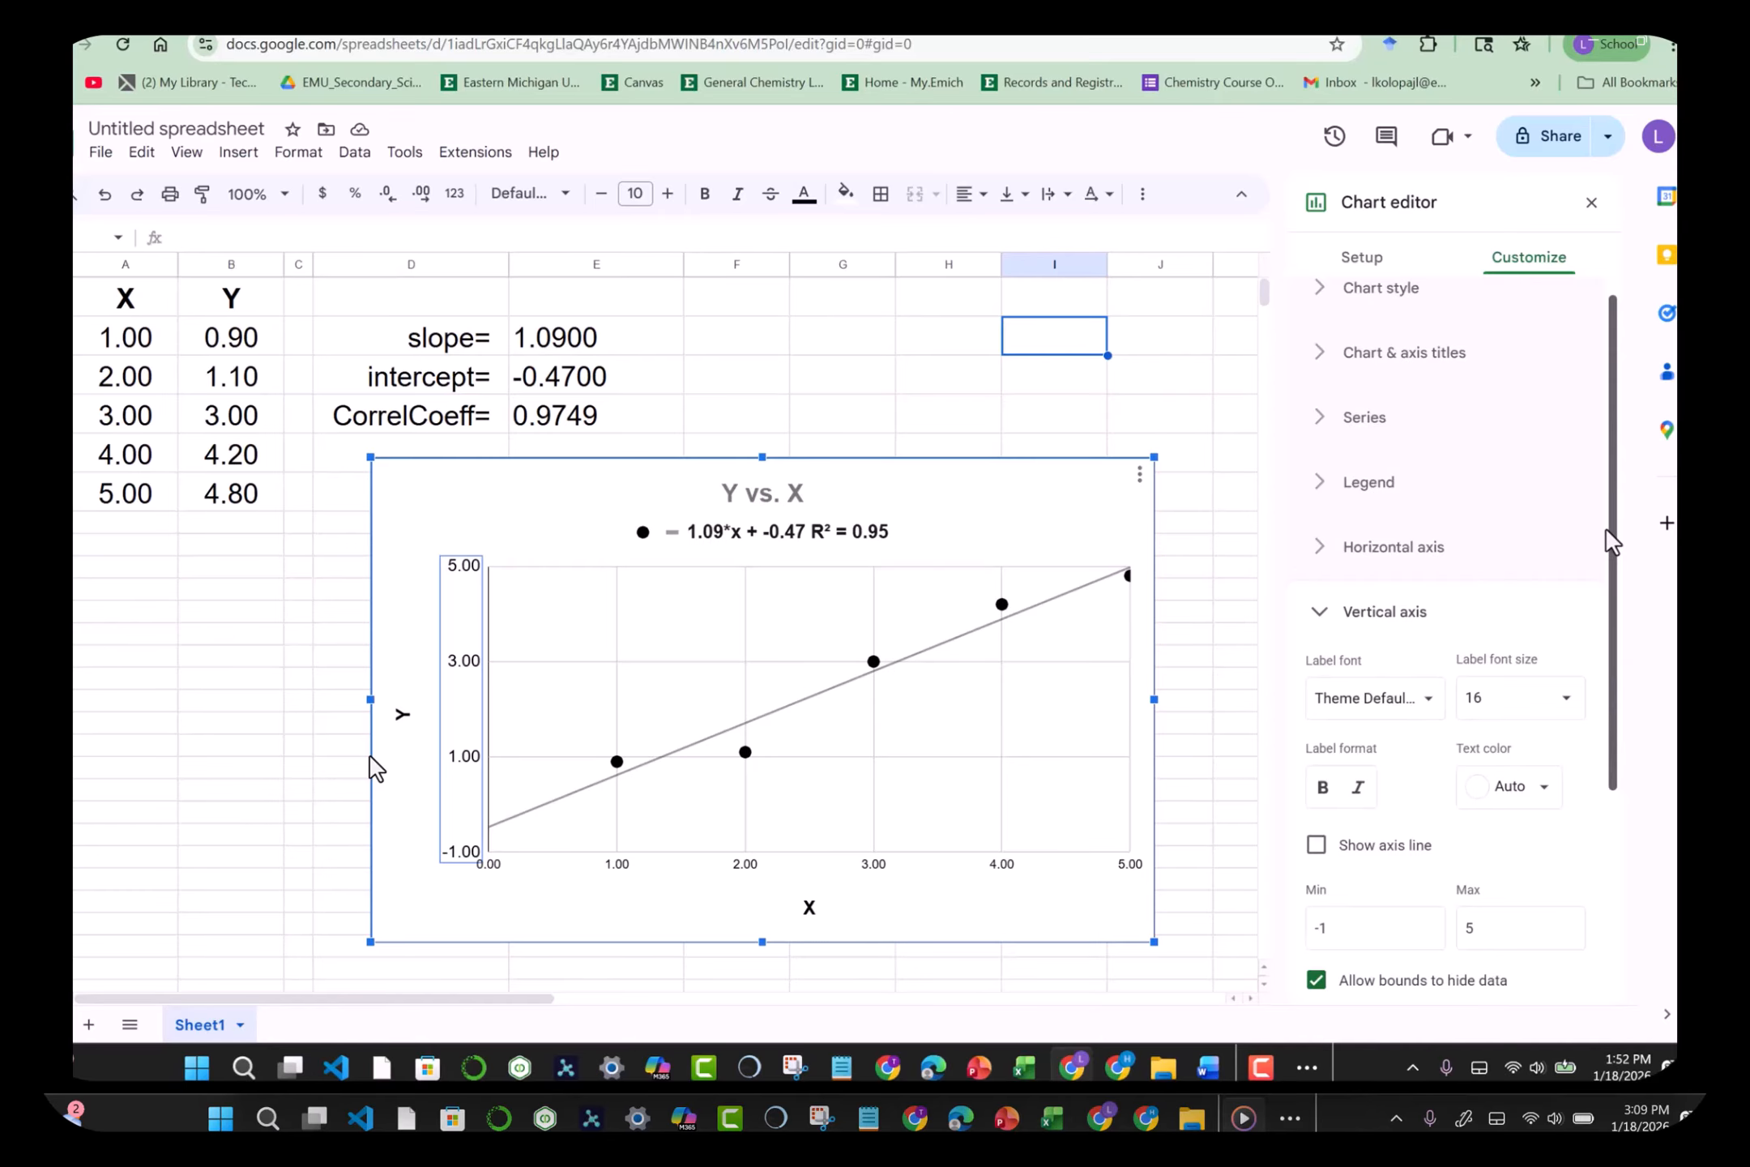
pyautogui.moveTo(1609, 541); pyautogui.dragTo(1603, 720)
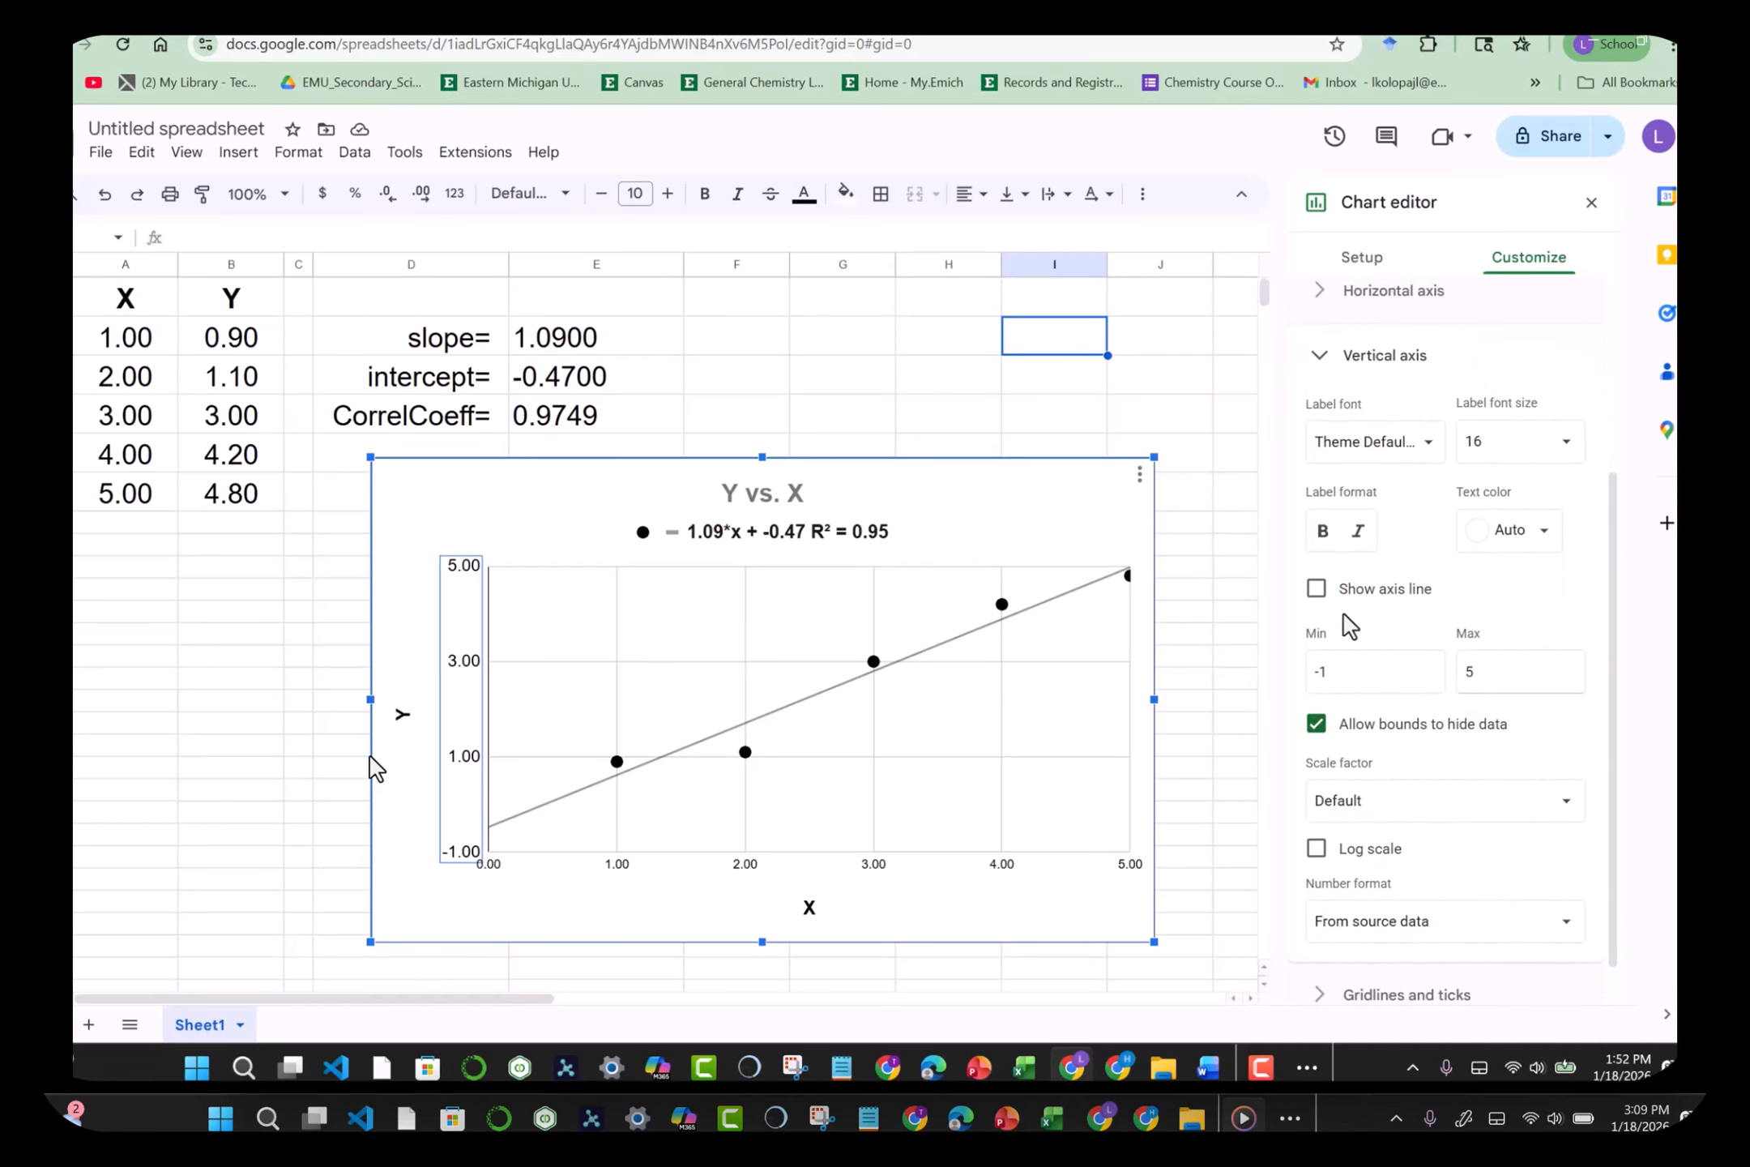
pyautogui.click(1317, 590)
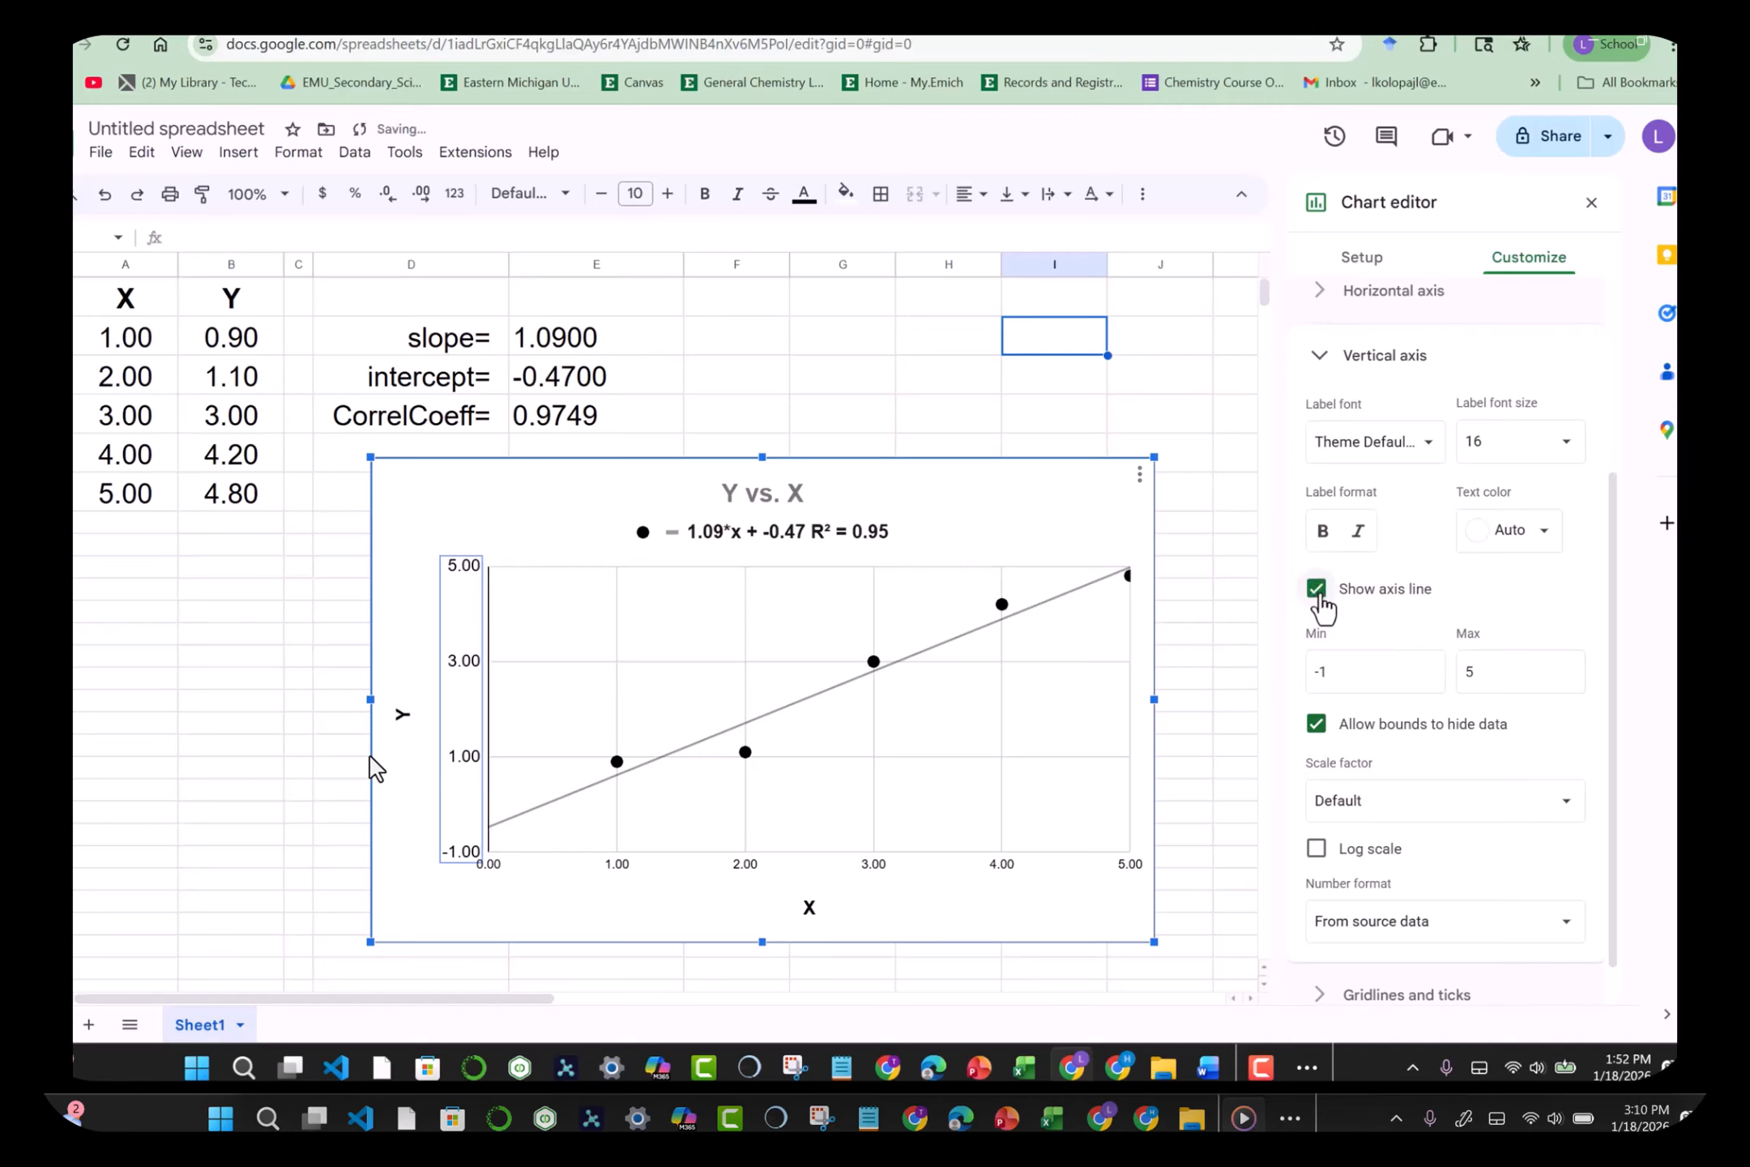
pyautogui.moveTo(1608, 654); pyautogui.dragTo(1611, 719)
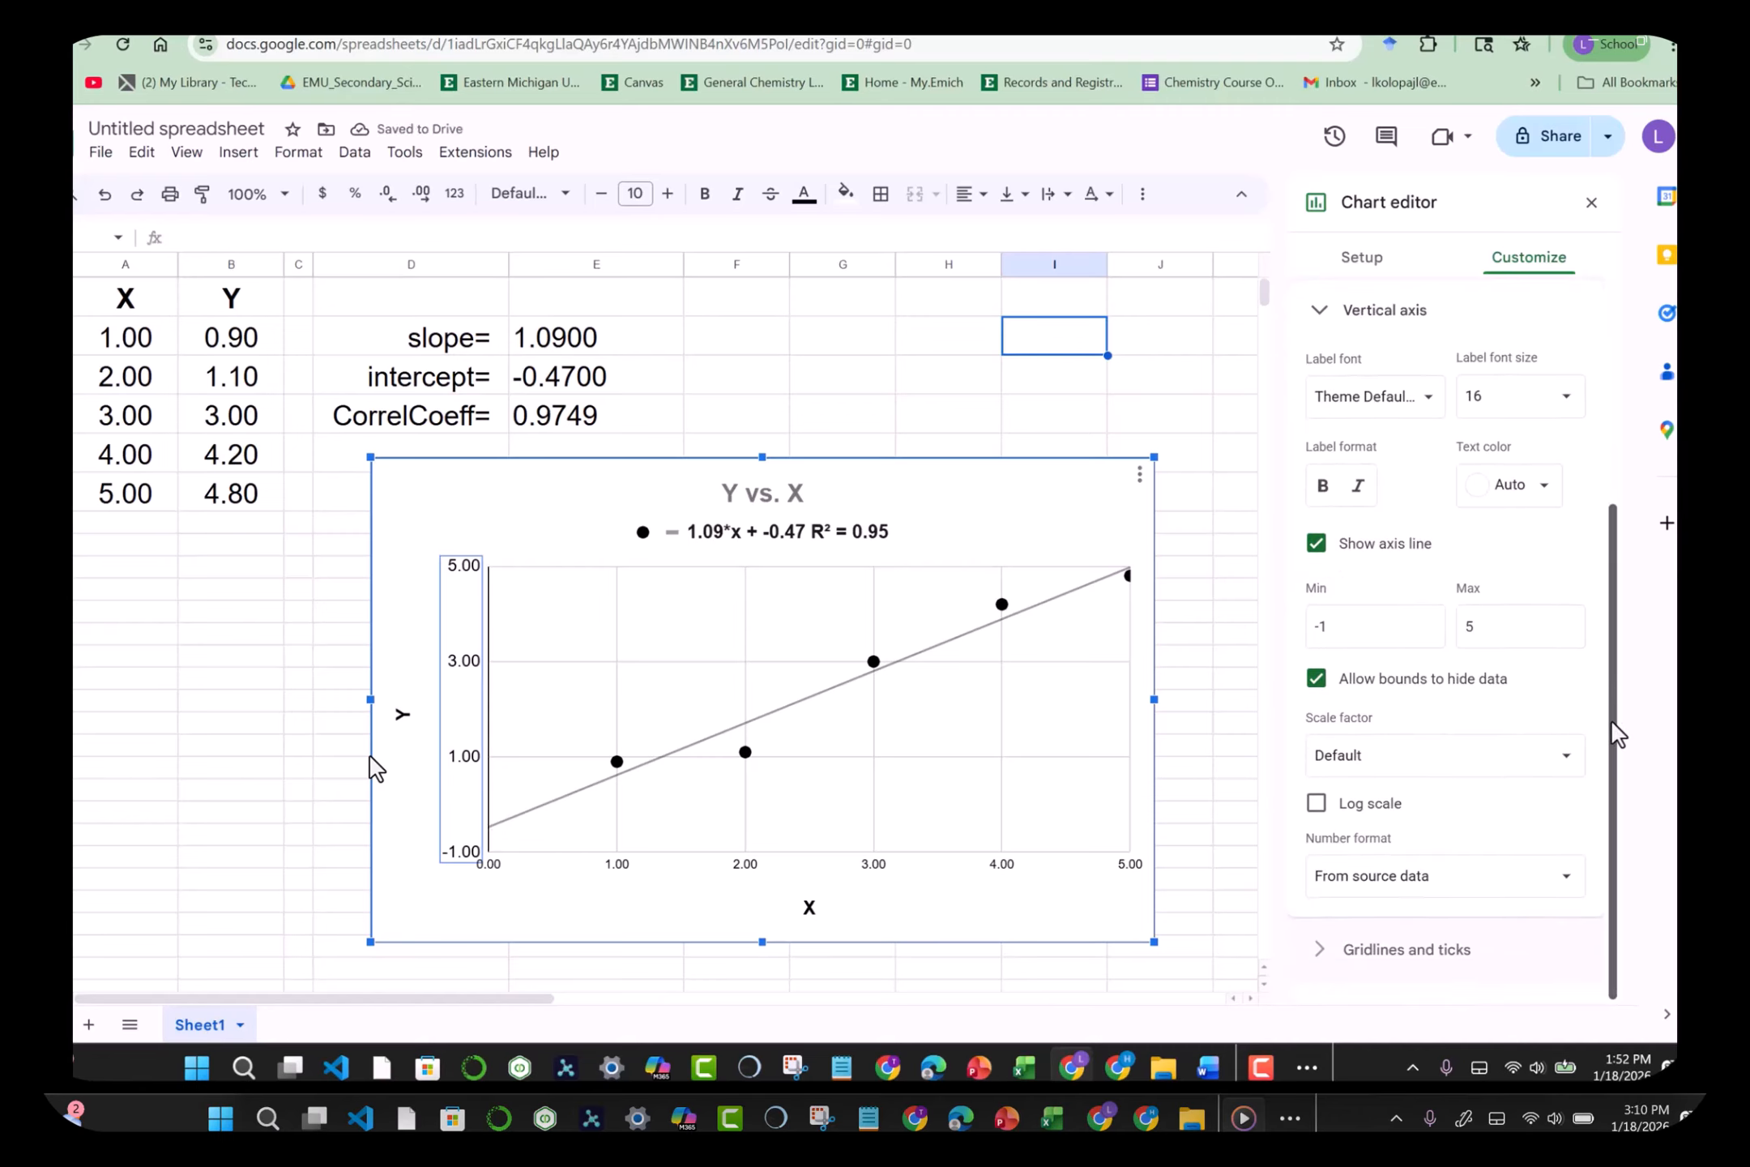
pyautogui.click(1422, 964)
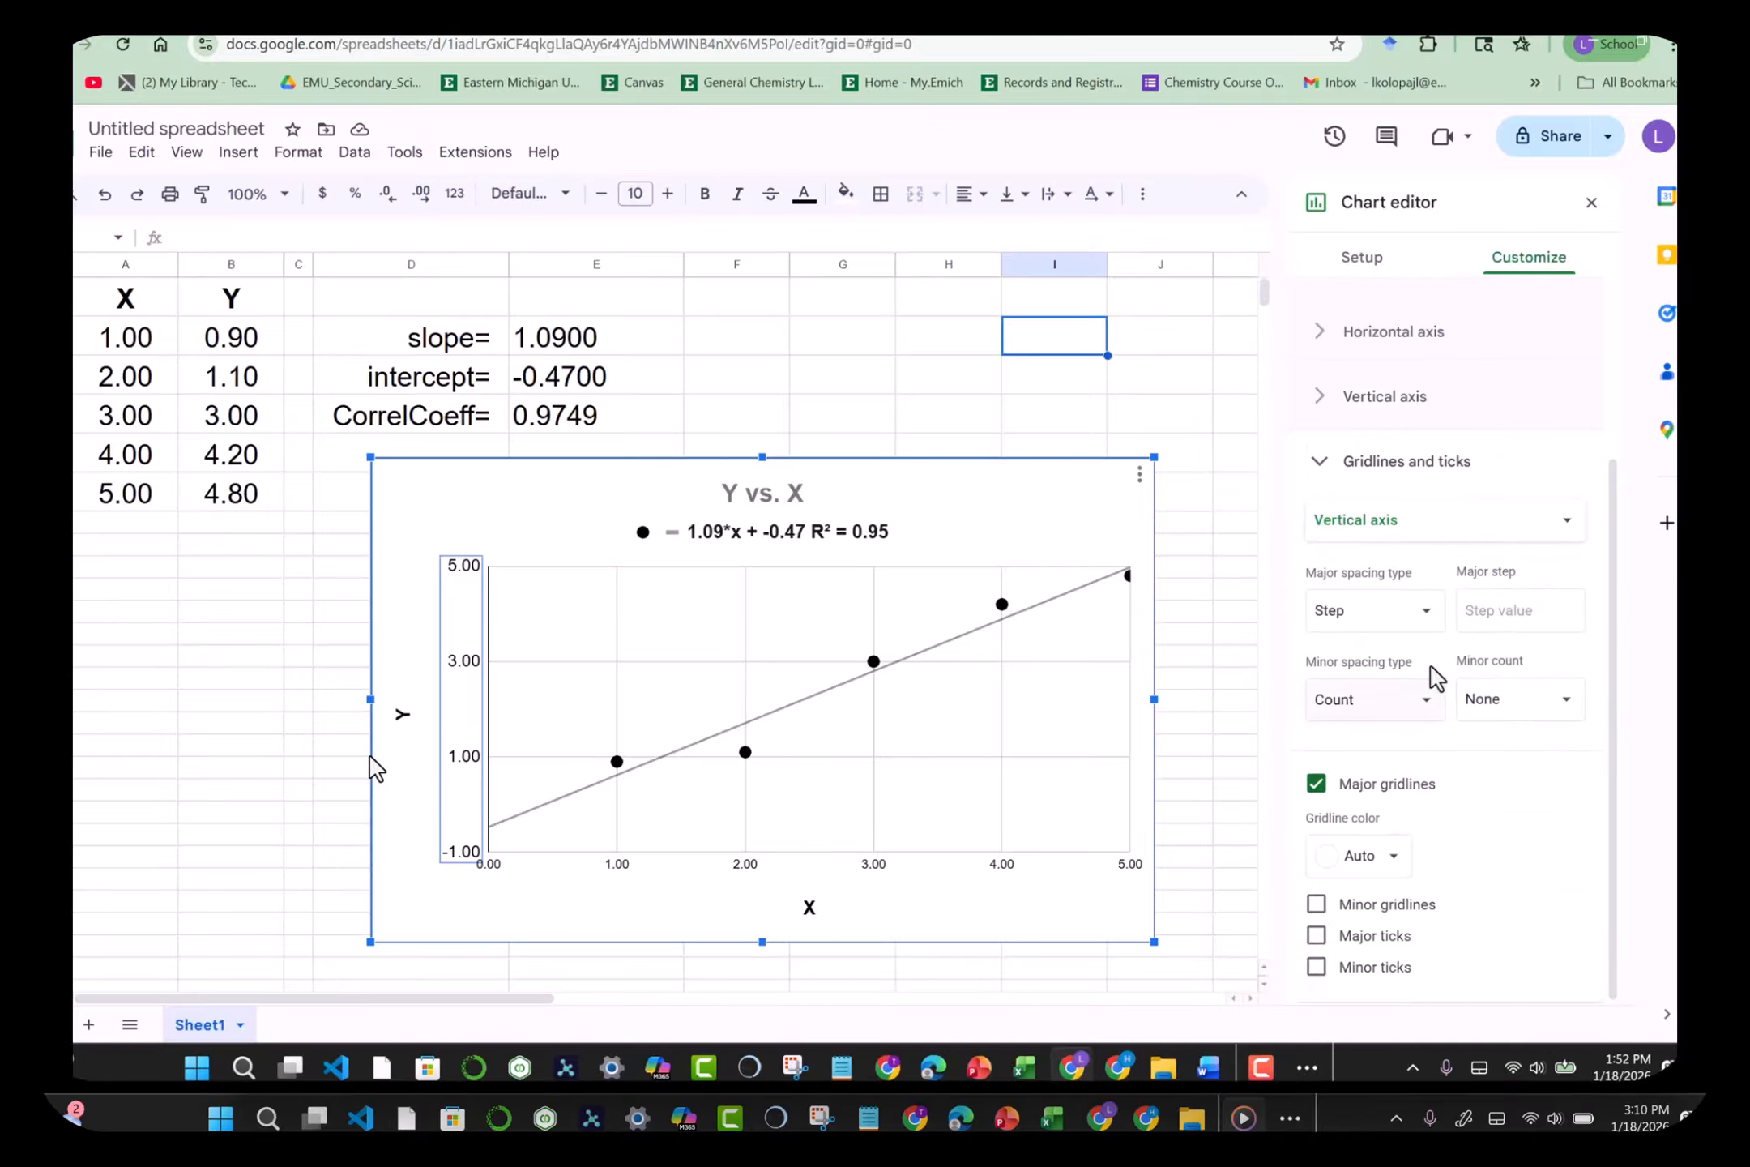
# Step: Give the vertical axis a major step of 1 with major gridlines, then close the editor
pyautogui.click(1492, 612)
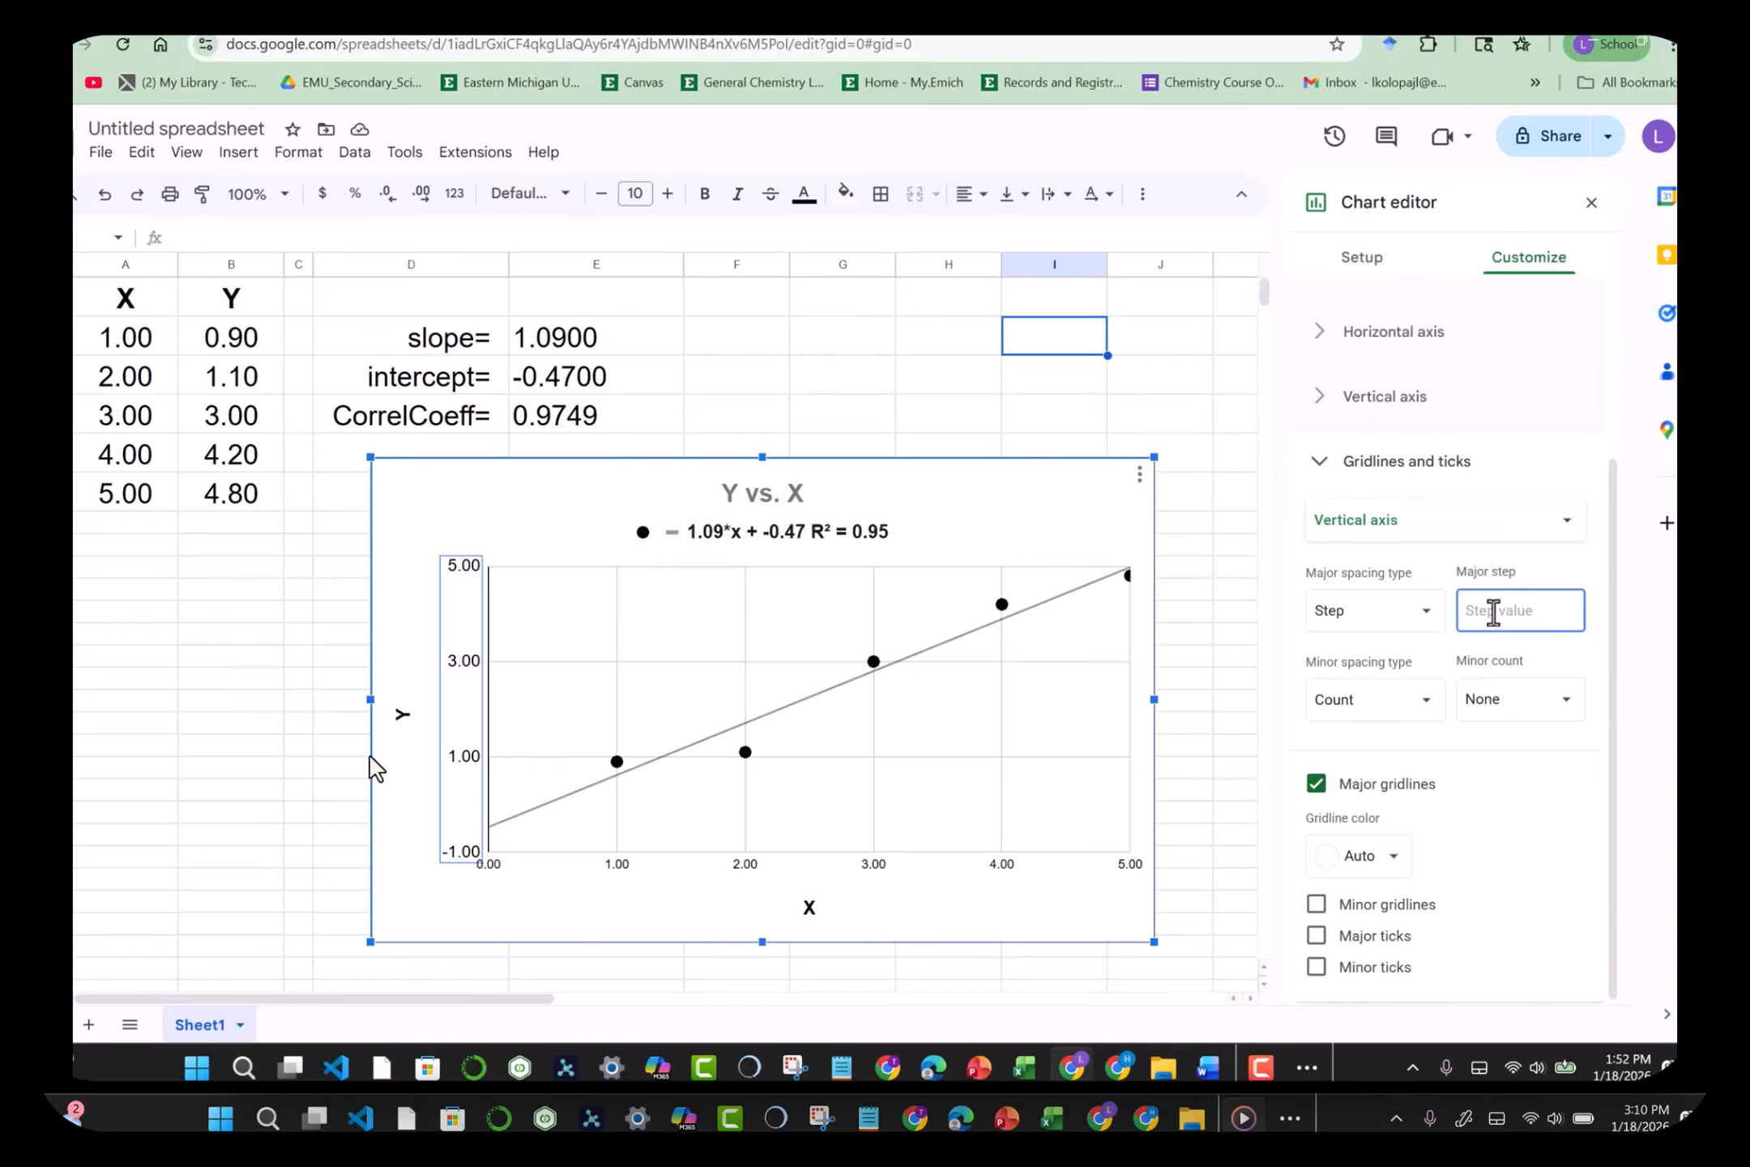
pyautogui.write('1')
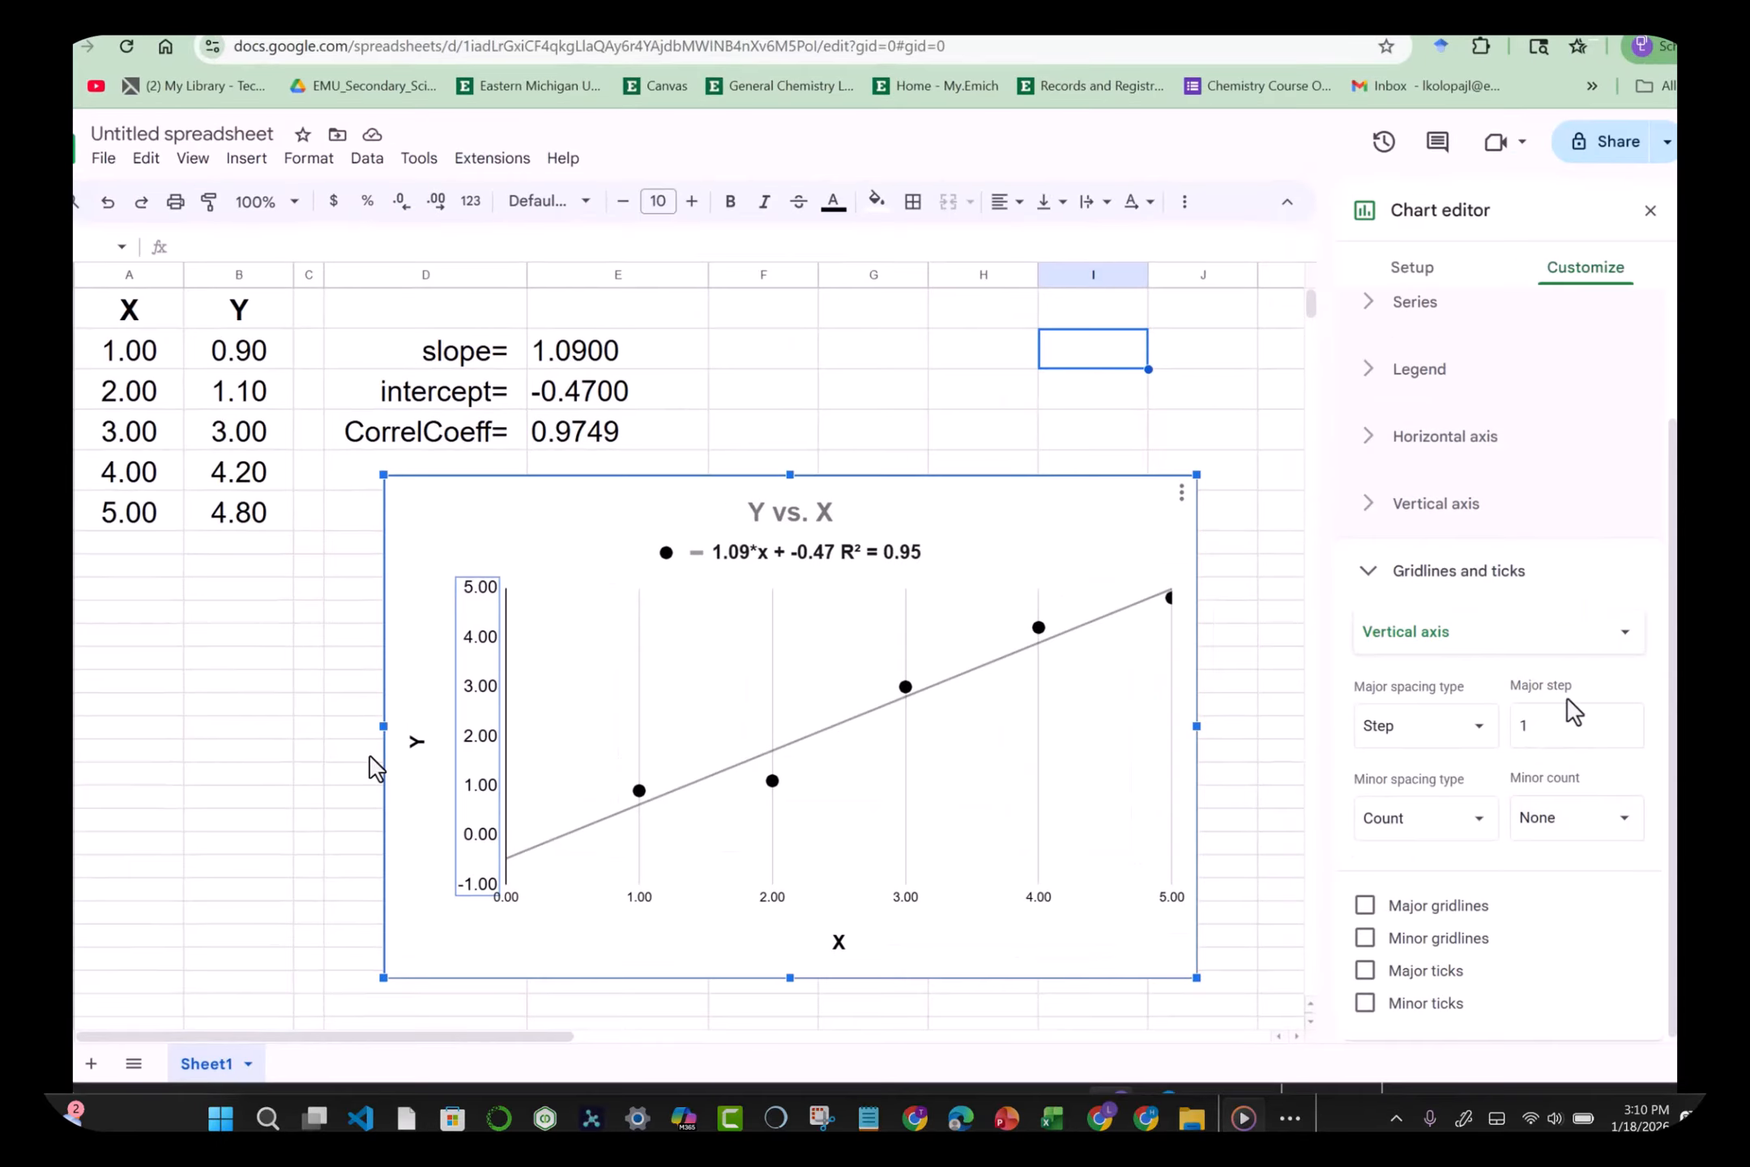
pyautogui.click(1358, 914)
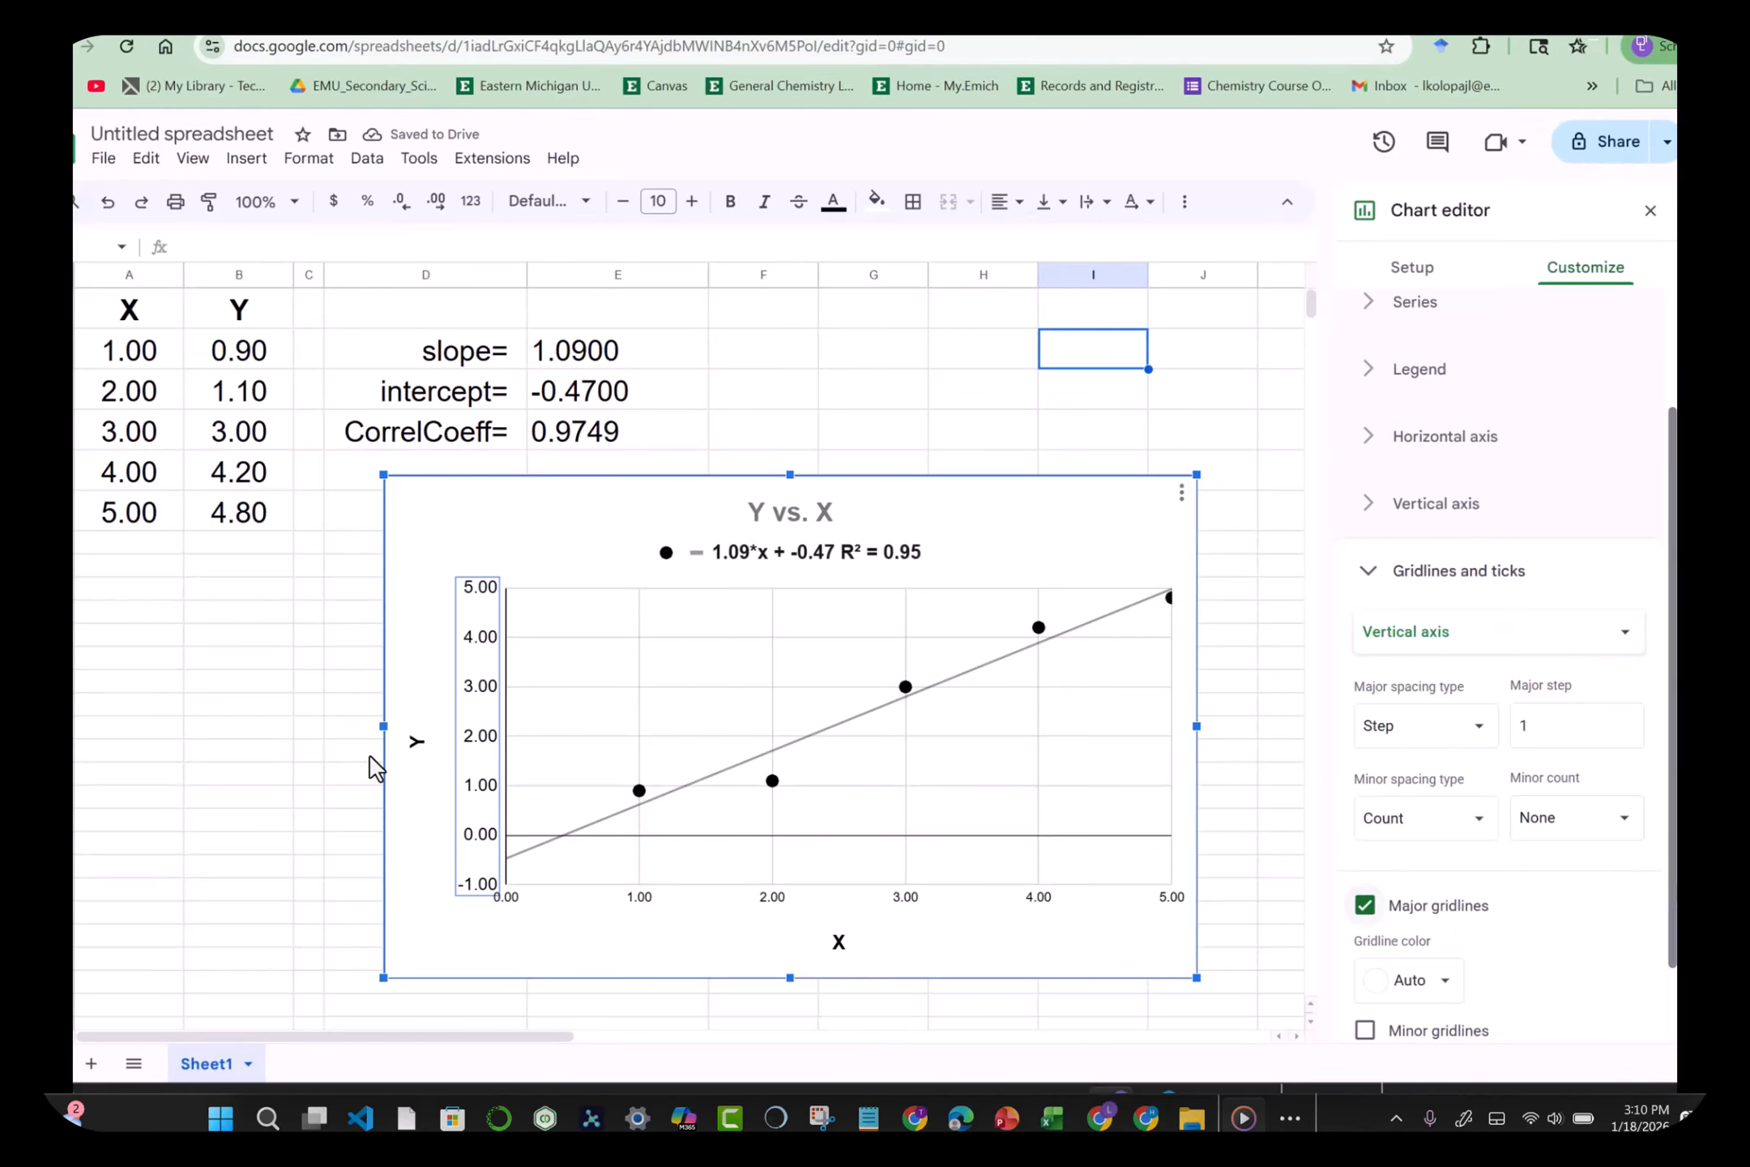
pyautogui.scroll(-1, 1645, 867)
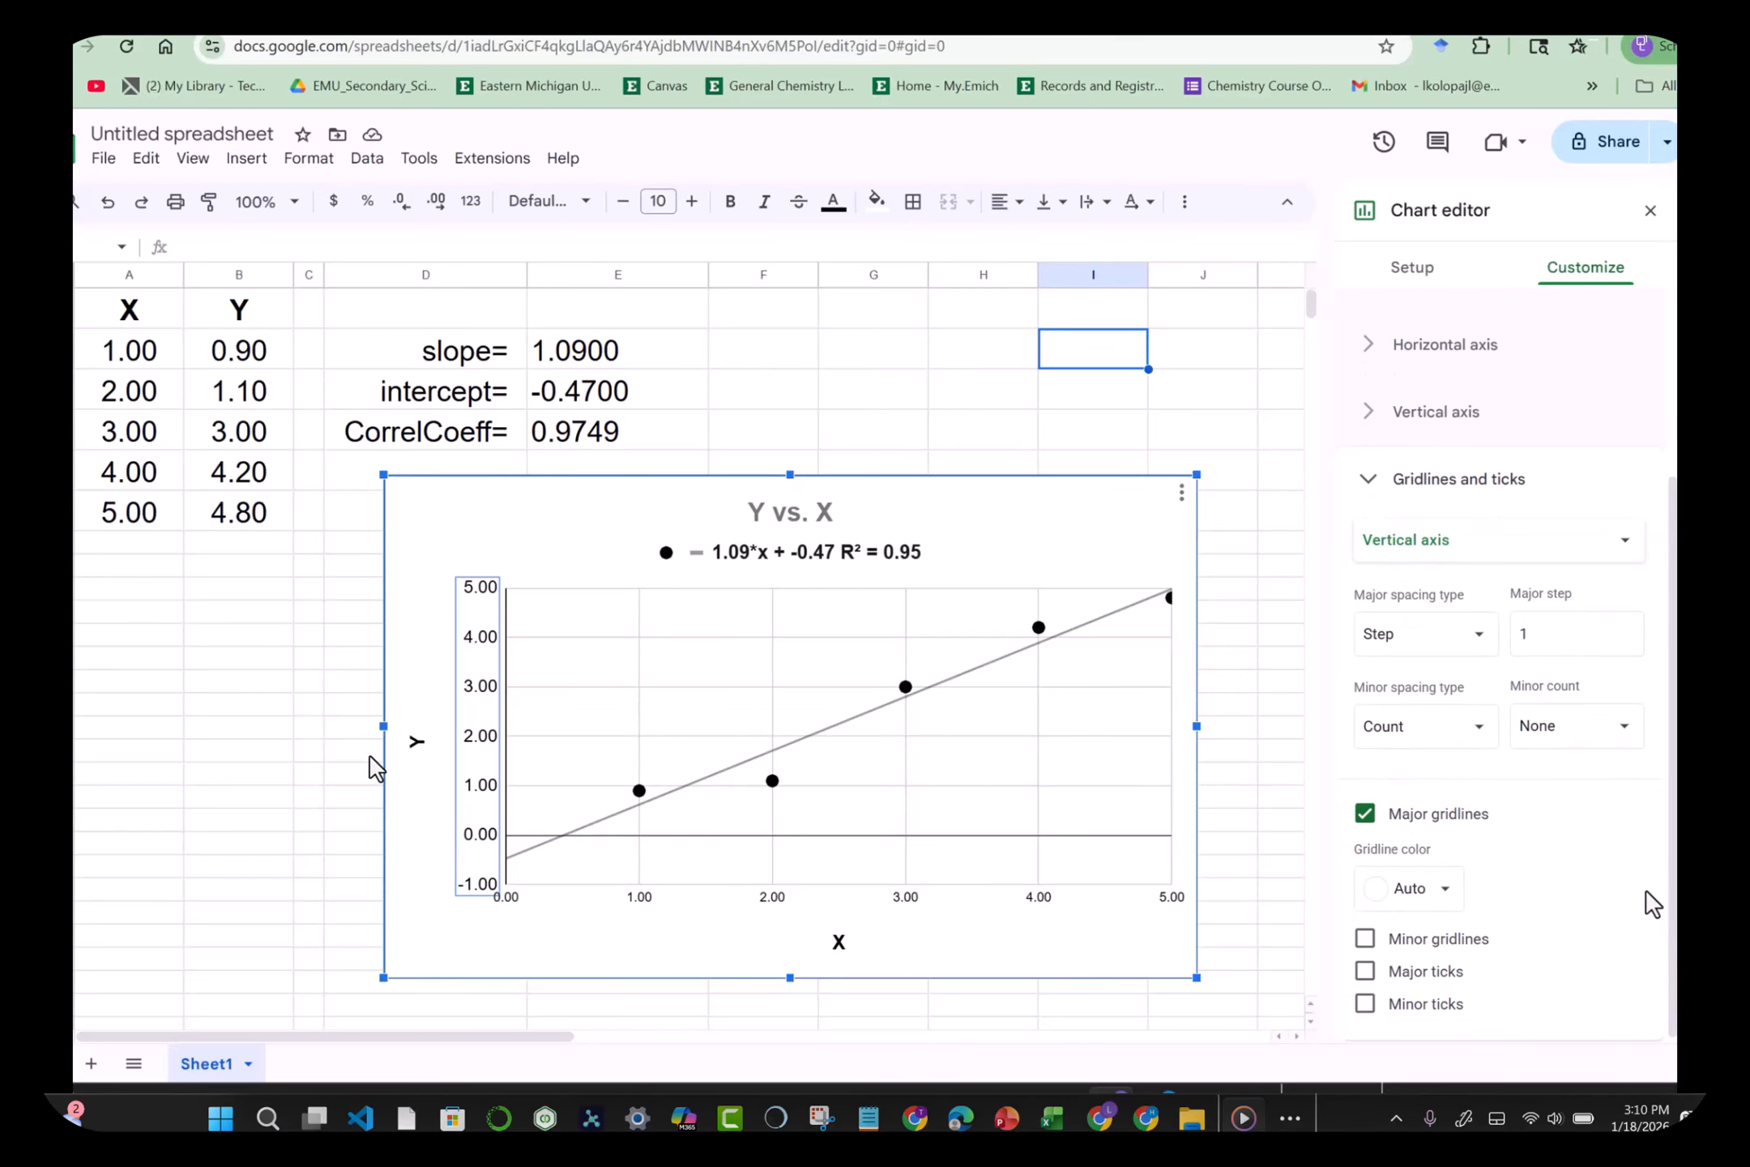
pyautogui.click(1217, 428)
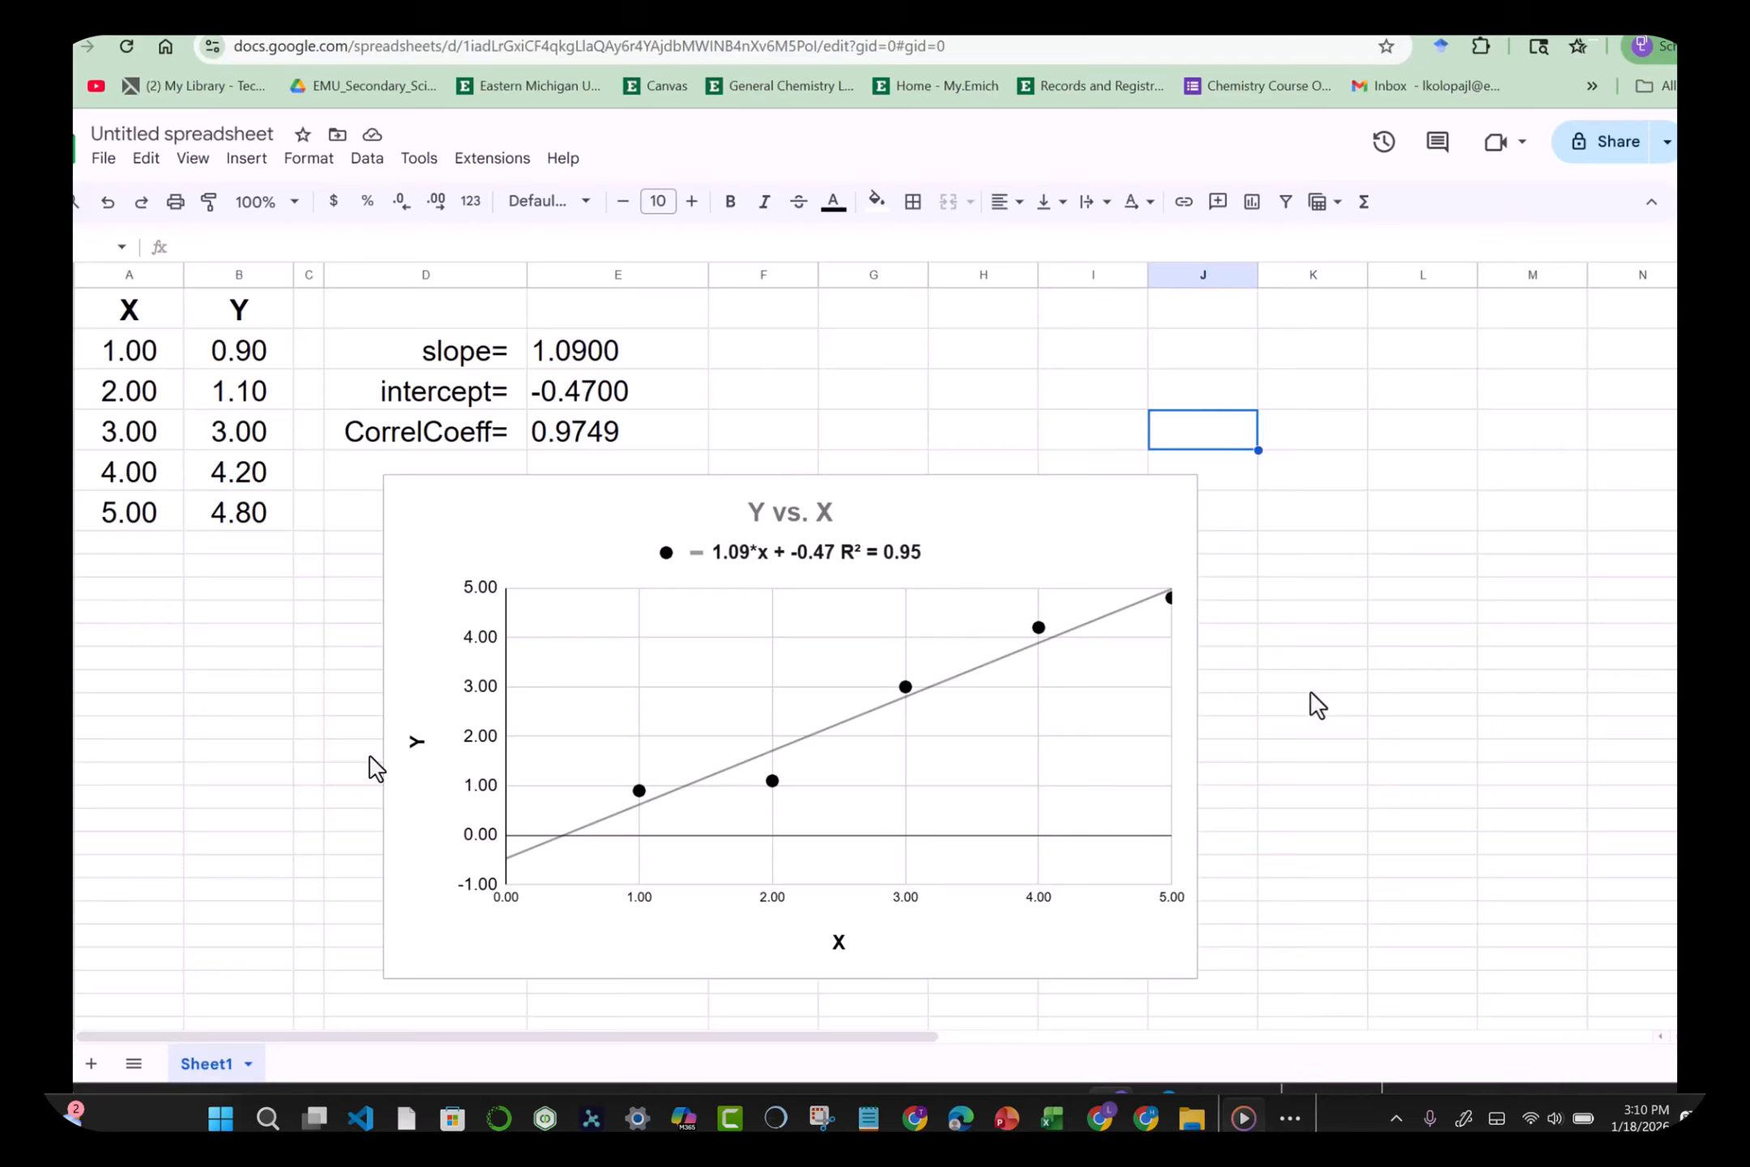
# Step: Bring up the chart editor's horizontal axis settings, currently bounded 0 to 5
pyautogui.click(1140, 526)
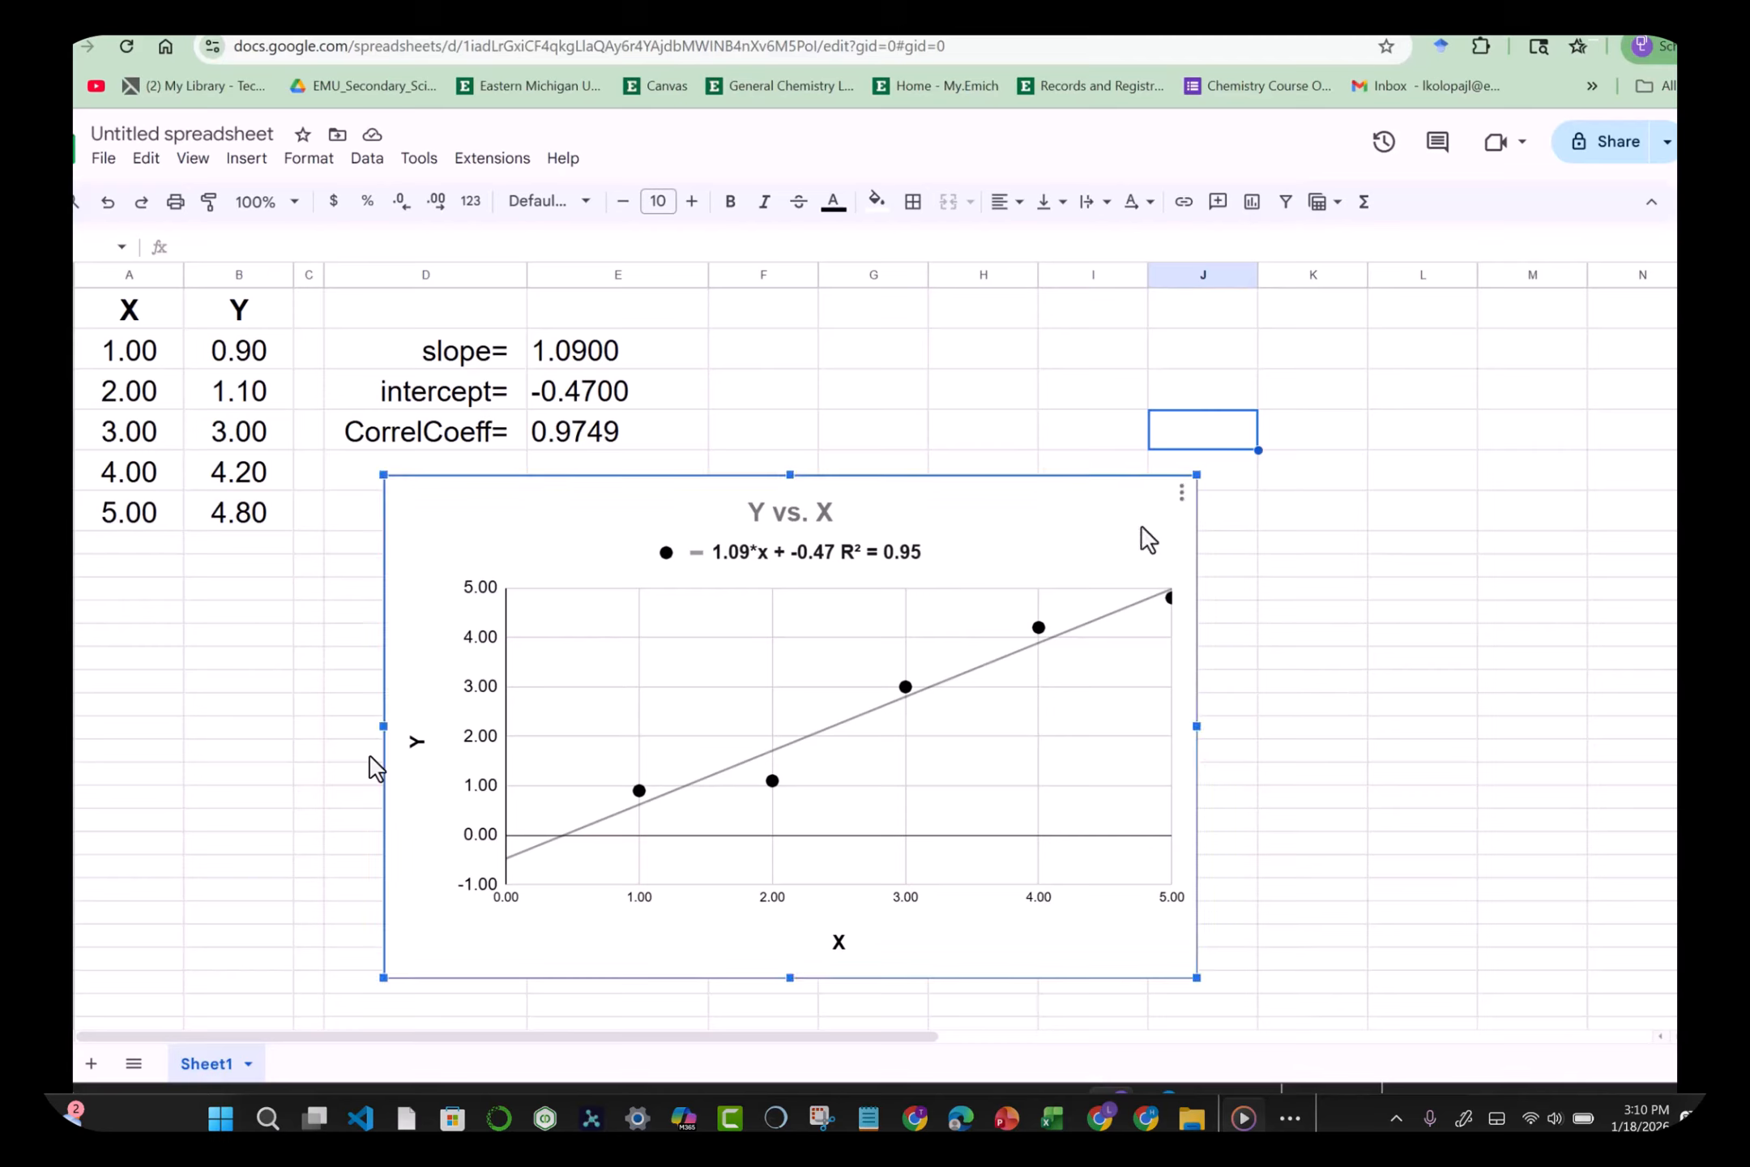
pyautogui.click(1181, 496)
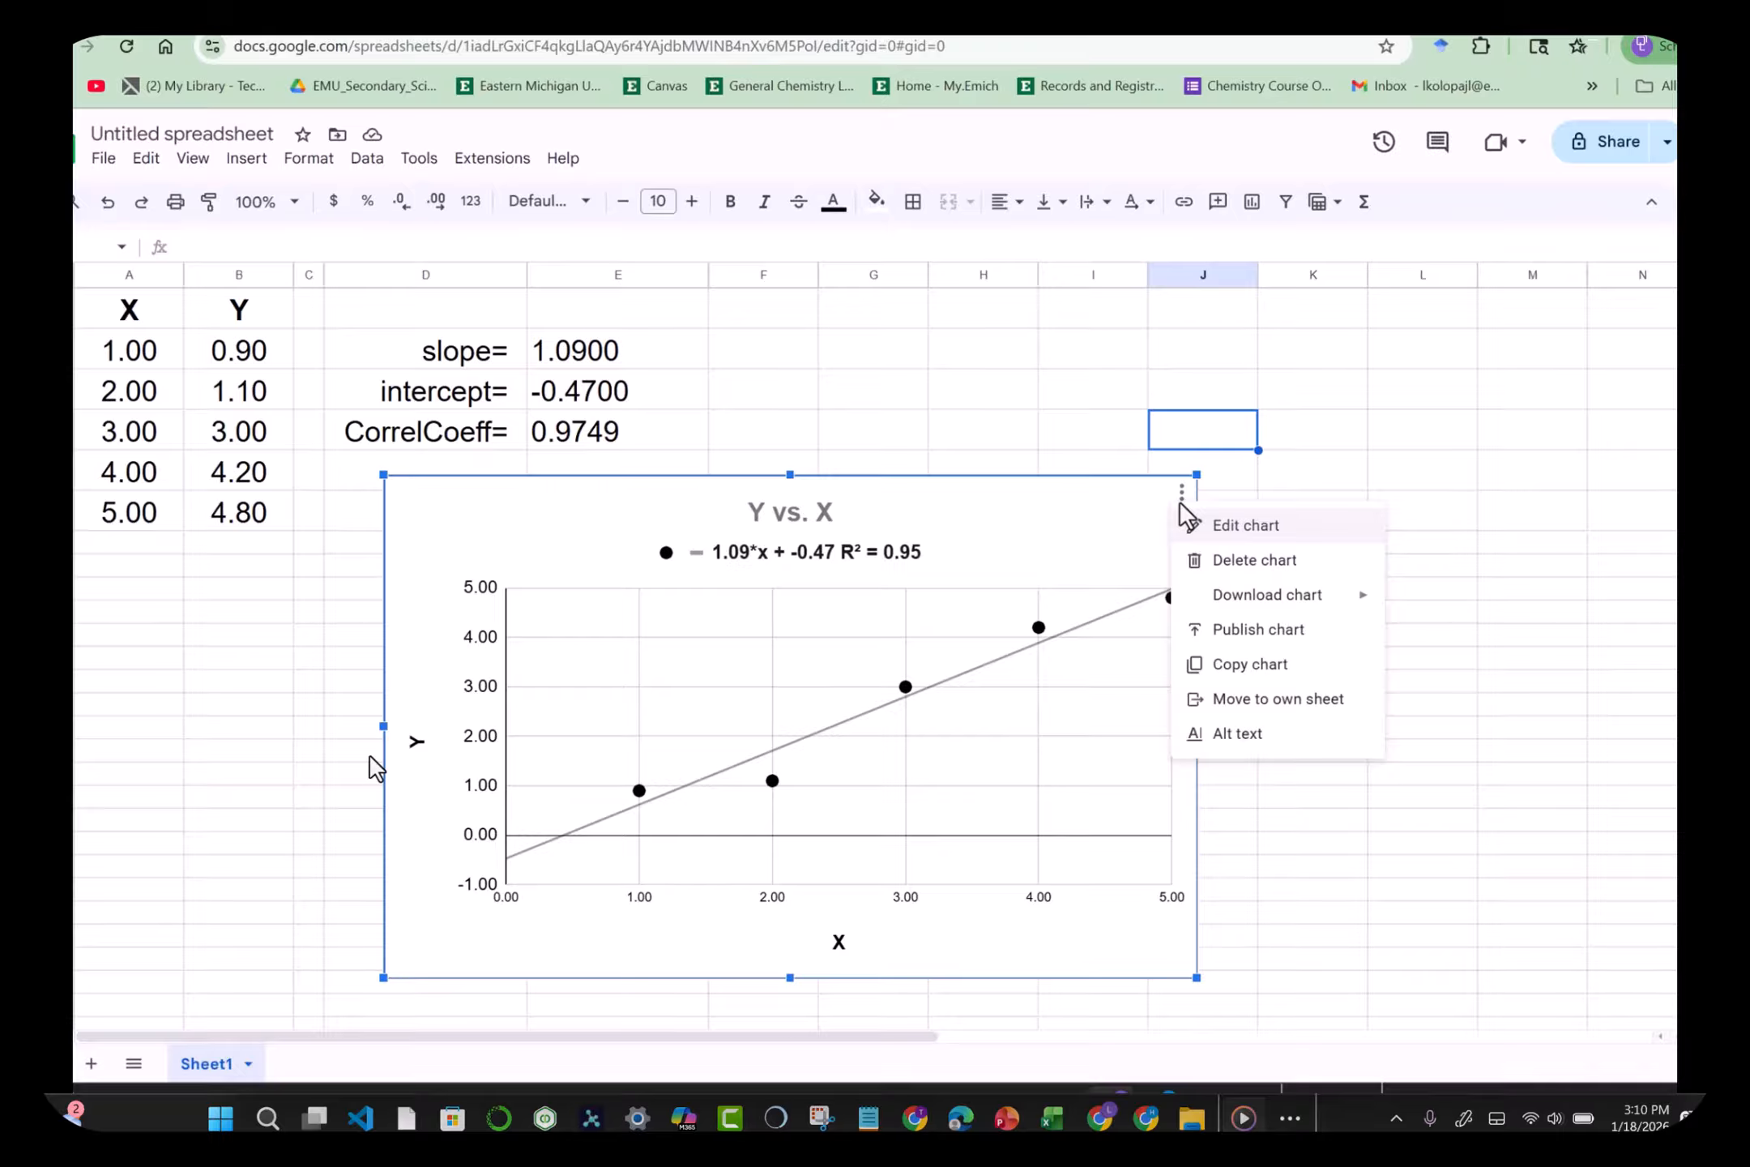
pyautogui.click(1169, 906)
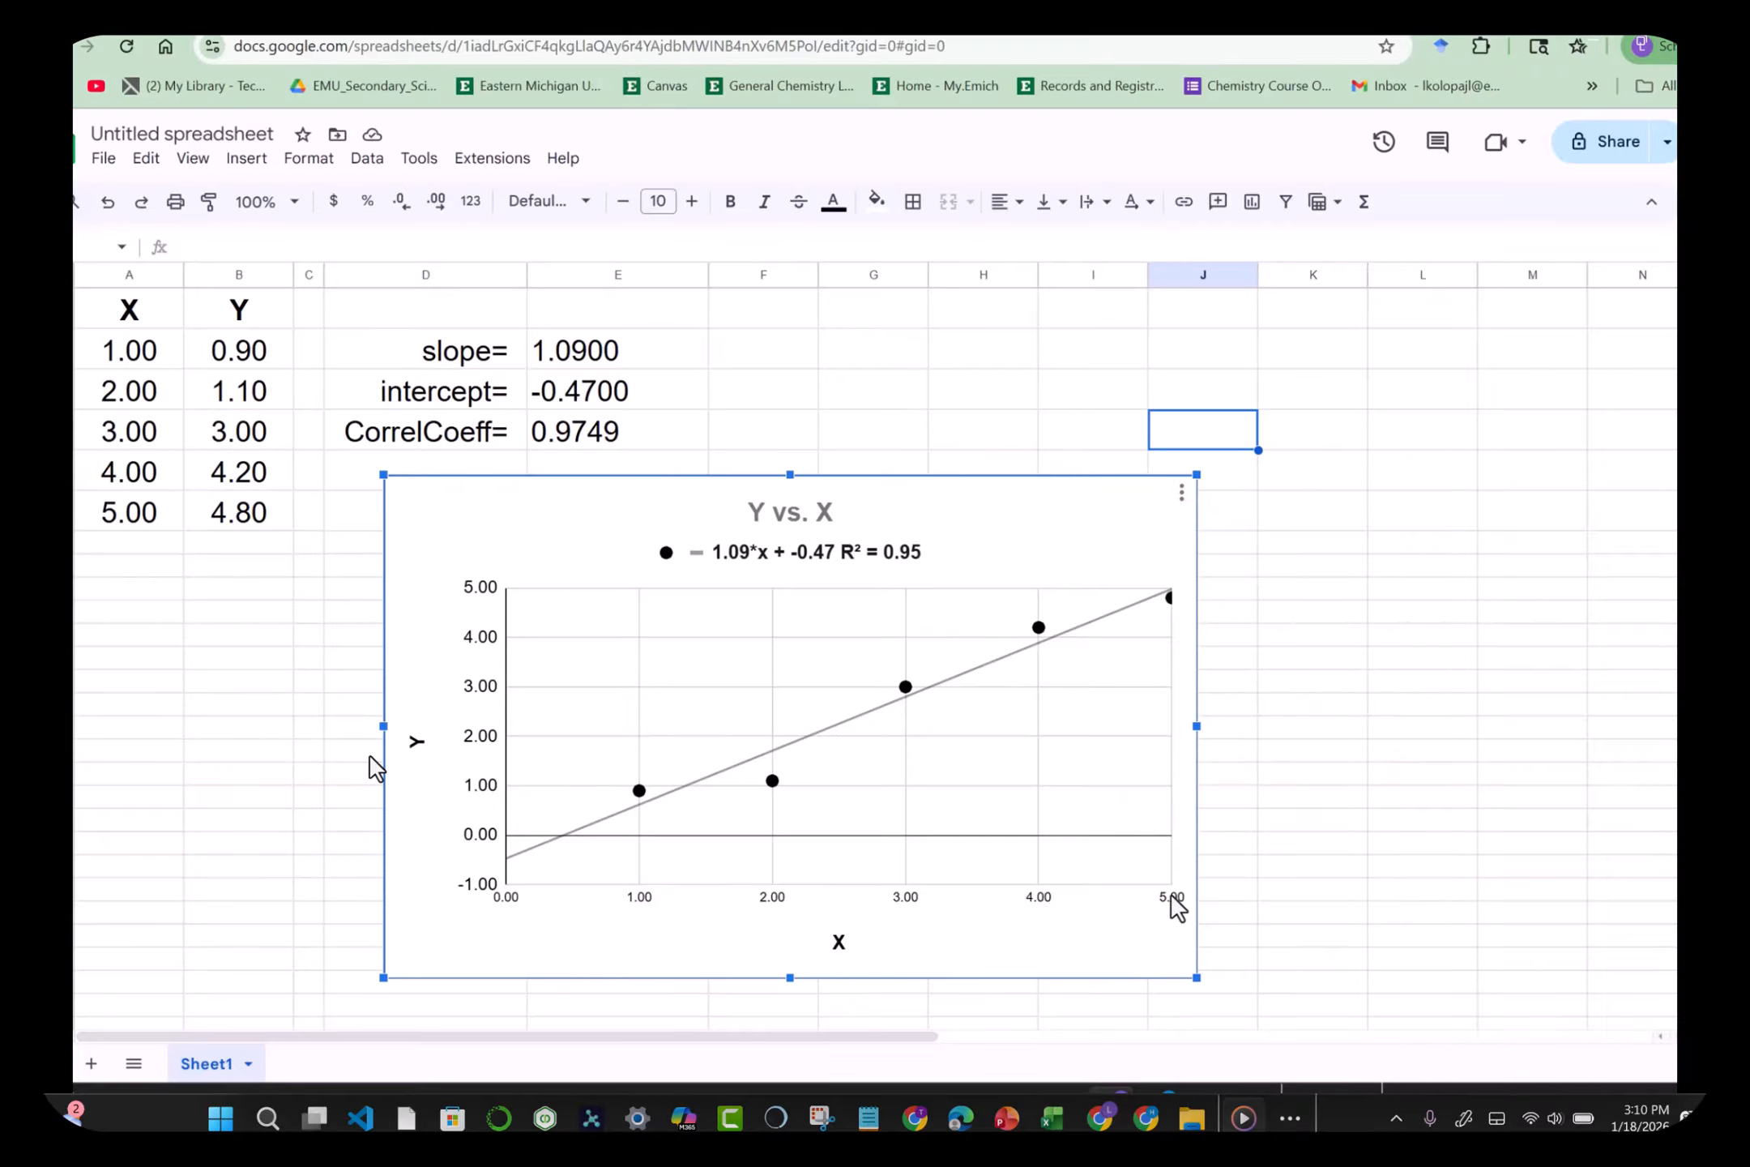
pyautogui.doubleClick(1171, 895)
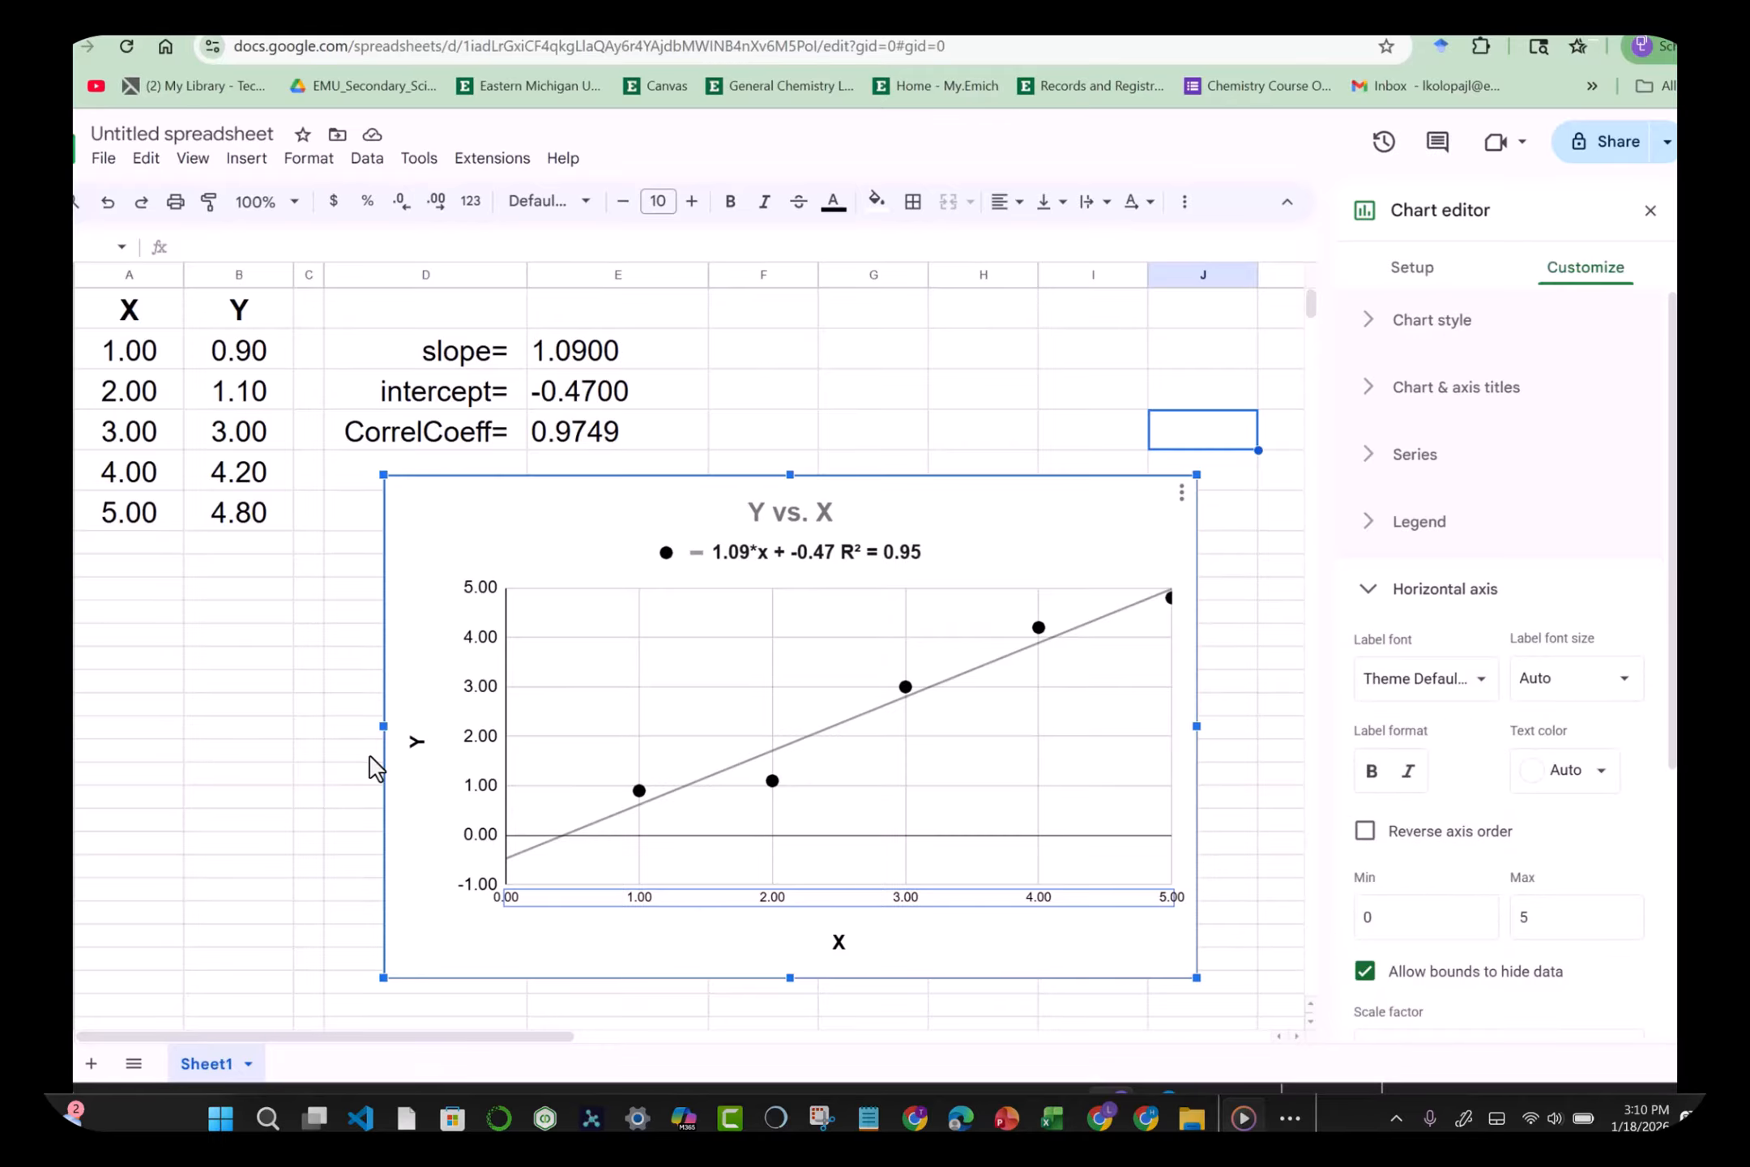
# Step: Change the horizontal axis maximum from 5 to 6
pyautogui.scroll(-2, 1656, 750)
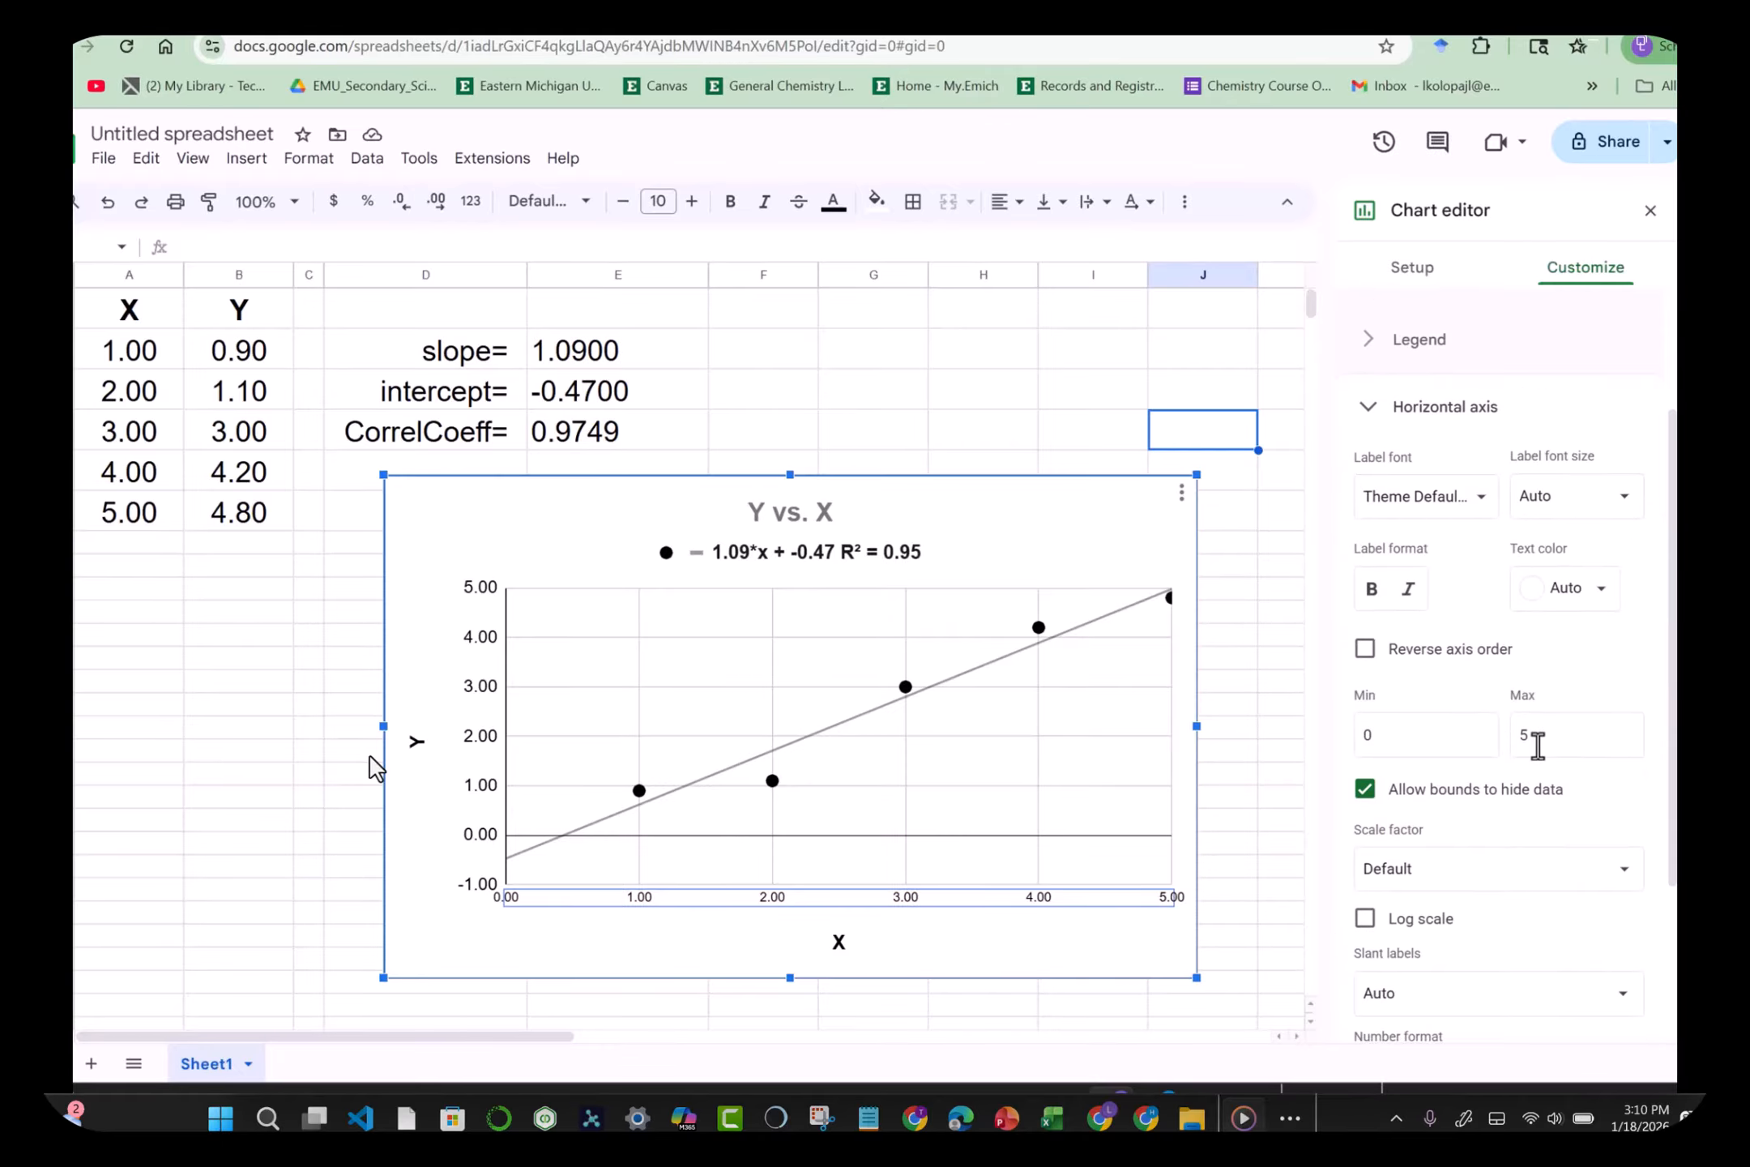
pyautogui.click(1533, 737)
pyautogui.hotkey('ctrl', 'a')
pyautogui.write('6')
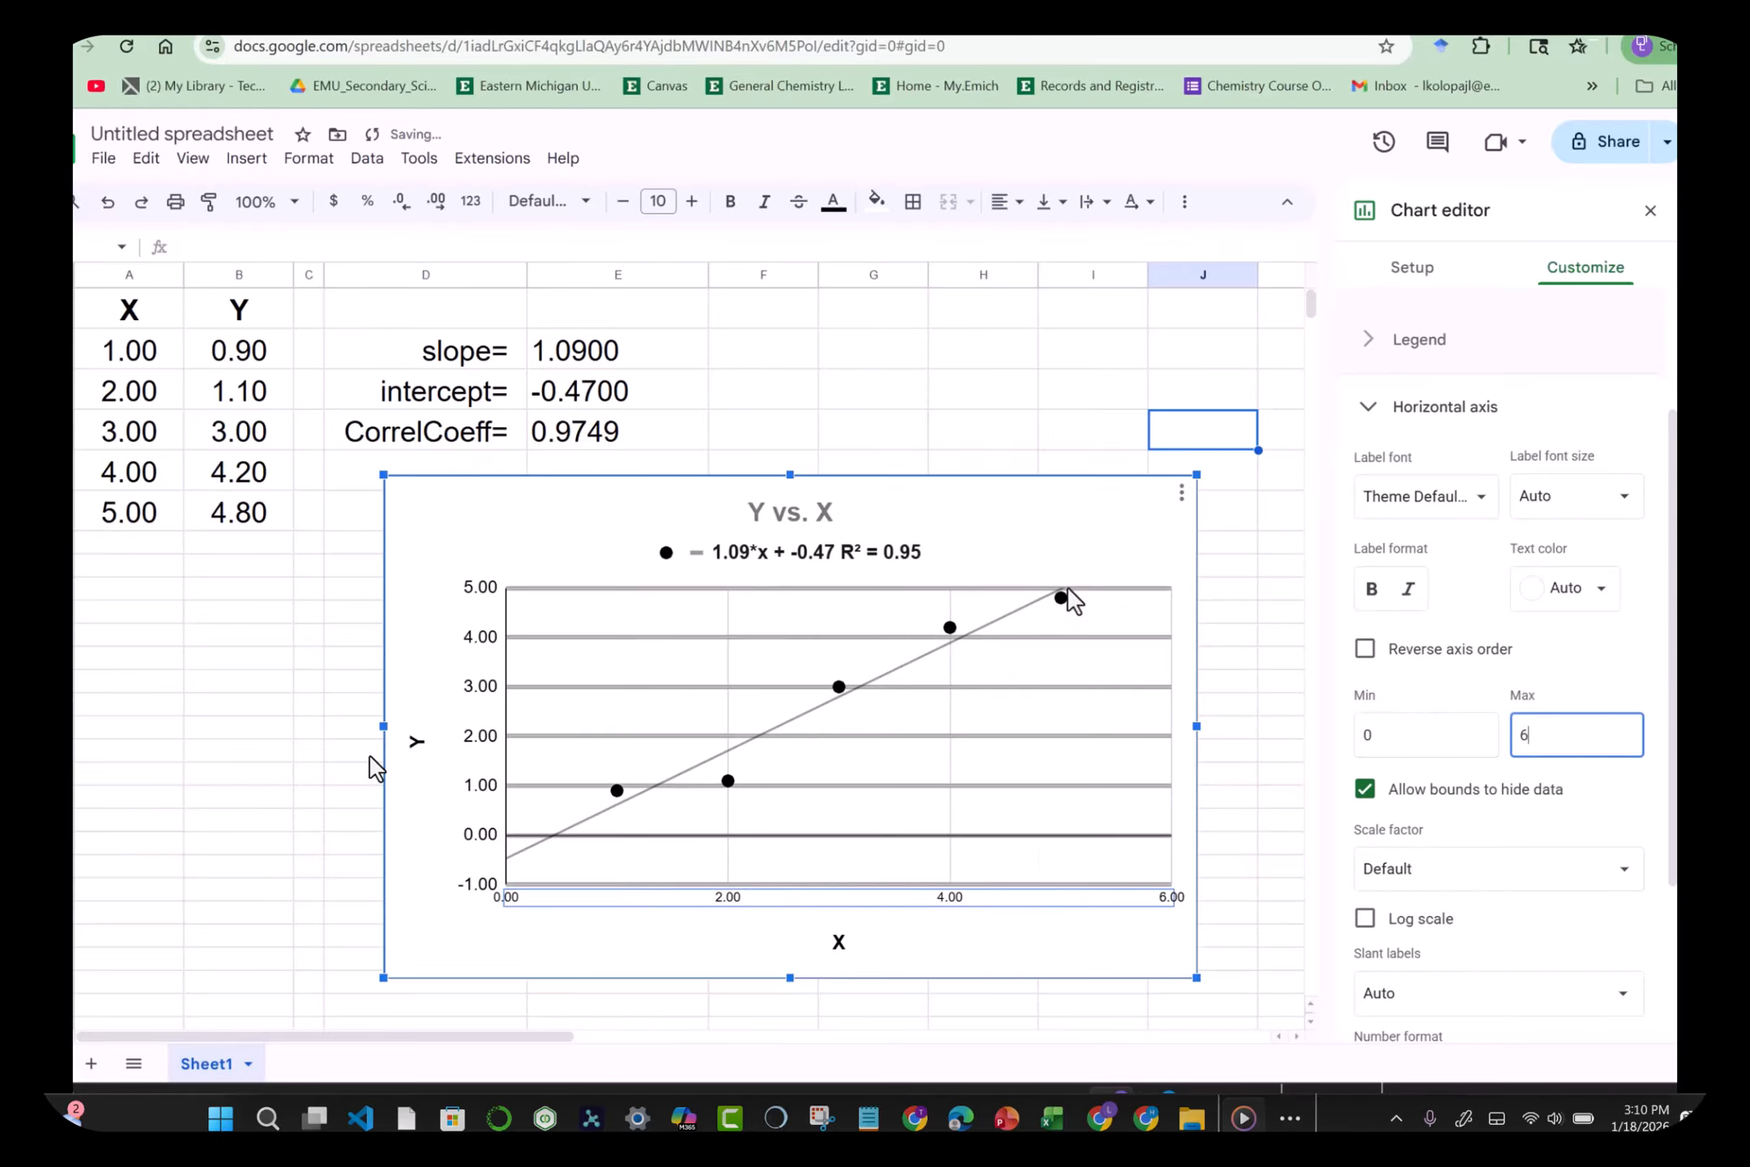
pyautogui.click(970, 400)
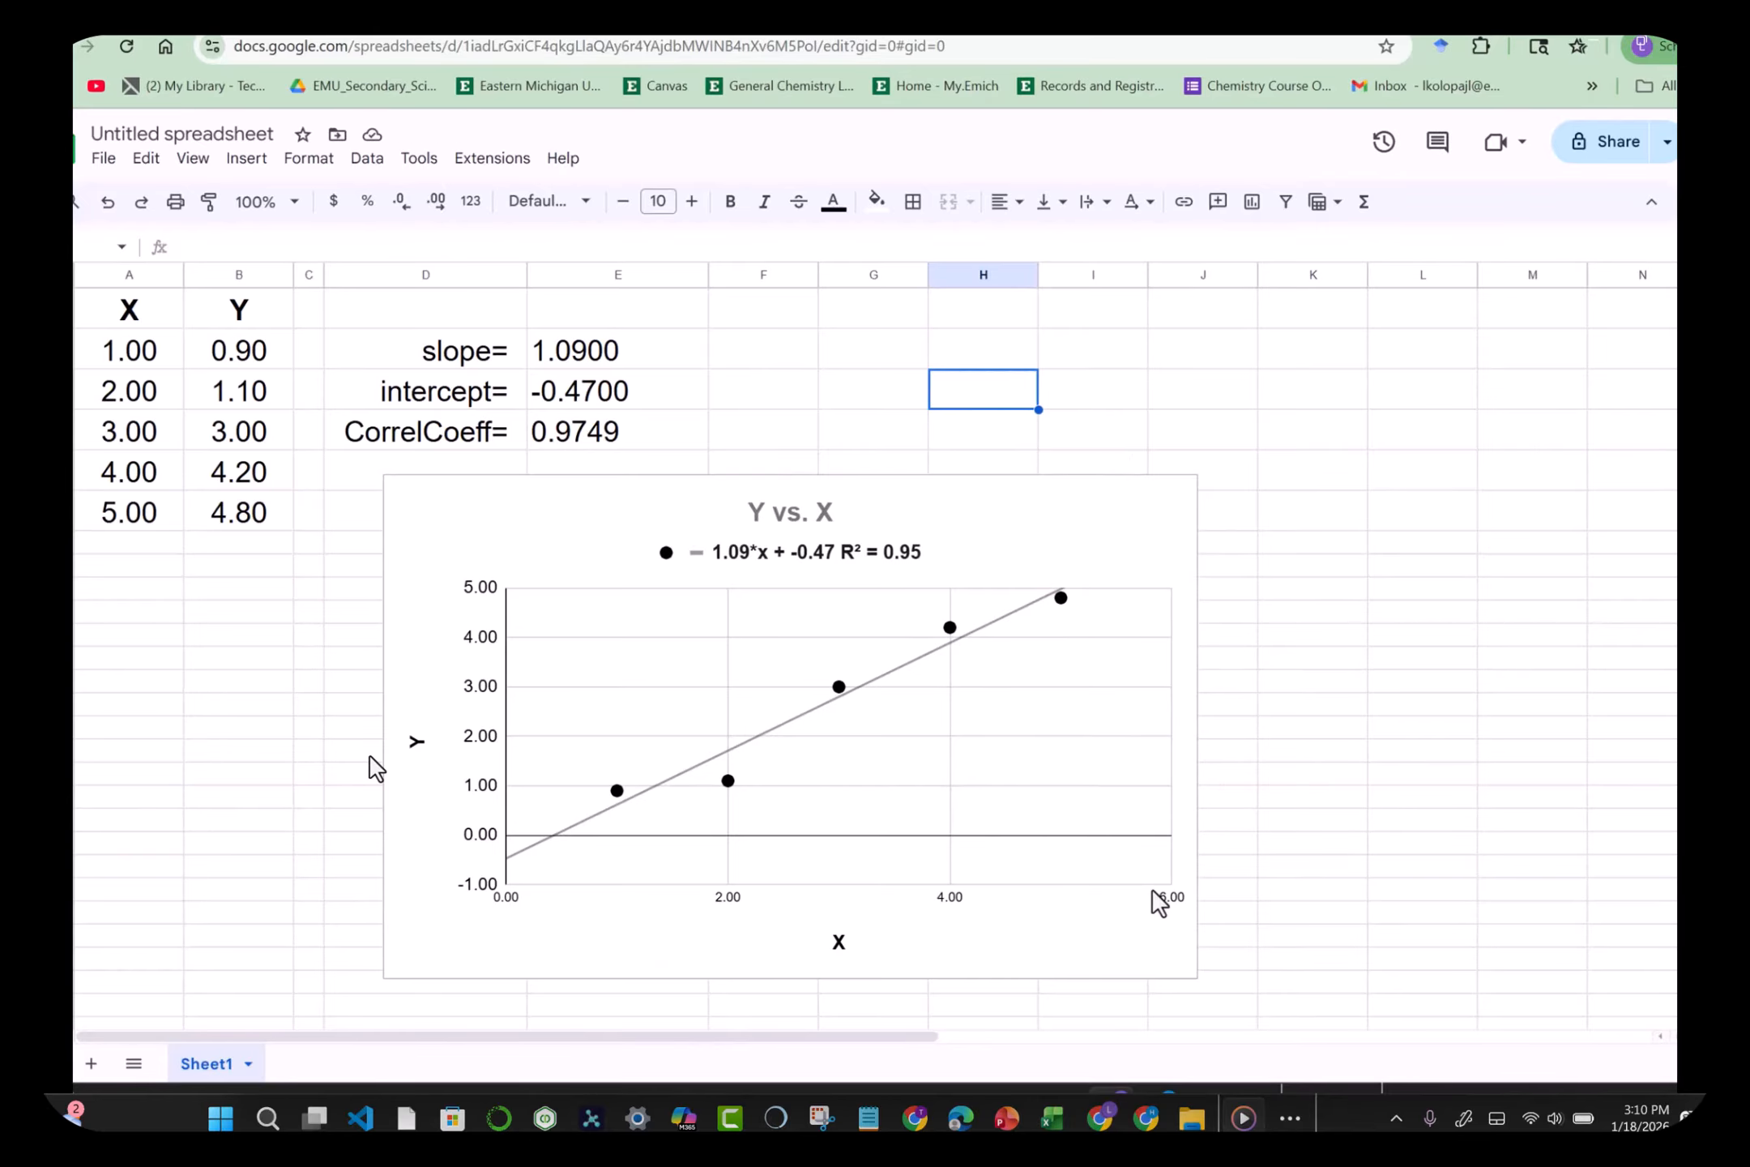
# Step: Give the horizontal axis a major step of 1 with vertical major gridlines
pyautogui.doubleClick(1172, 898)
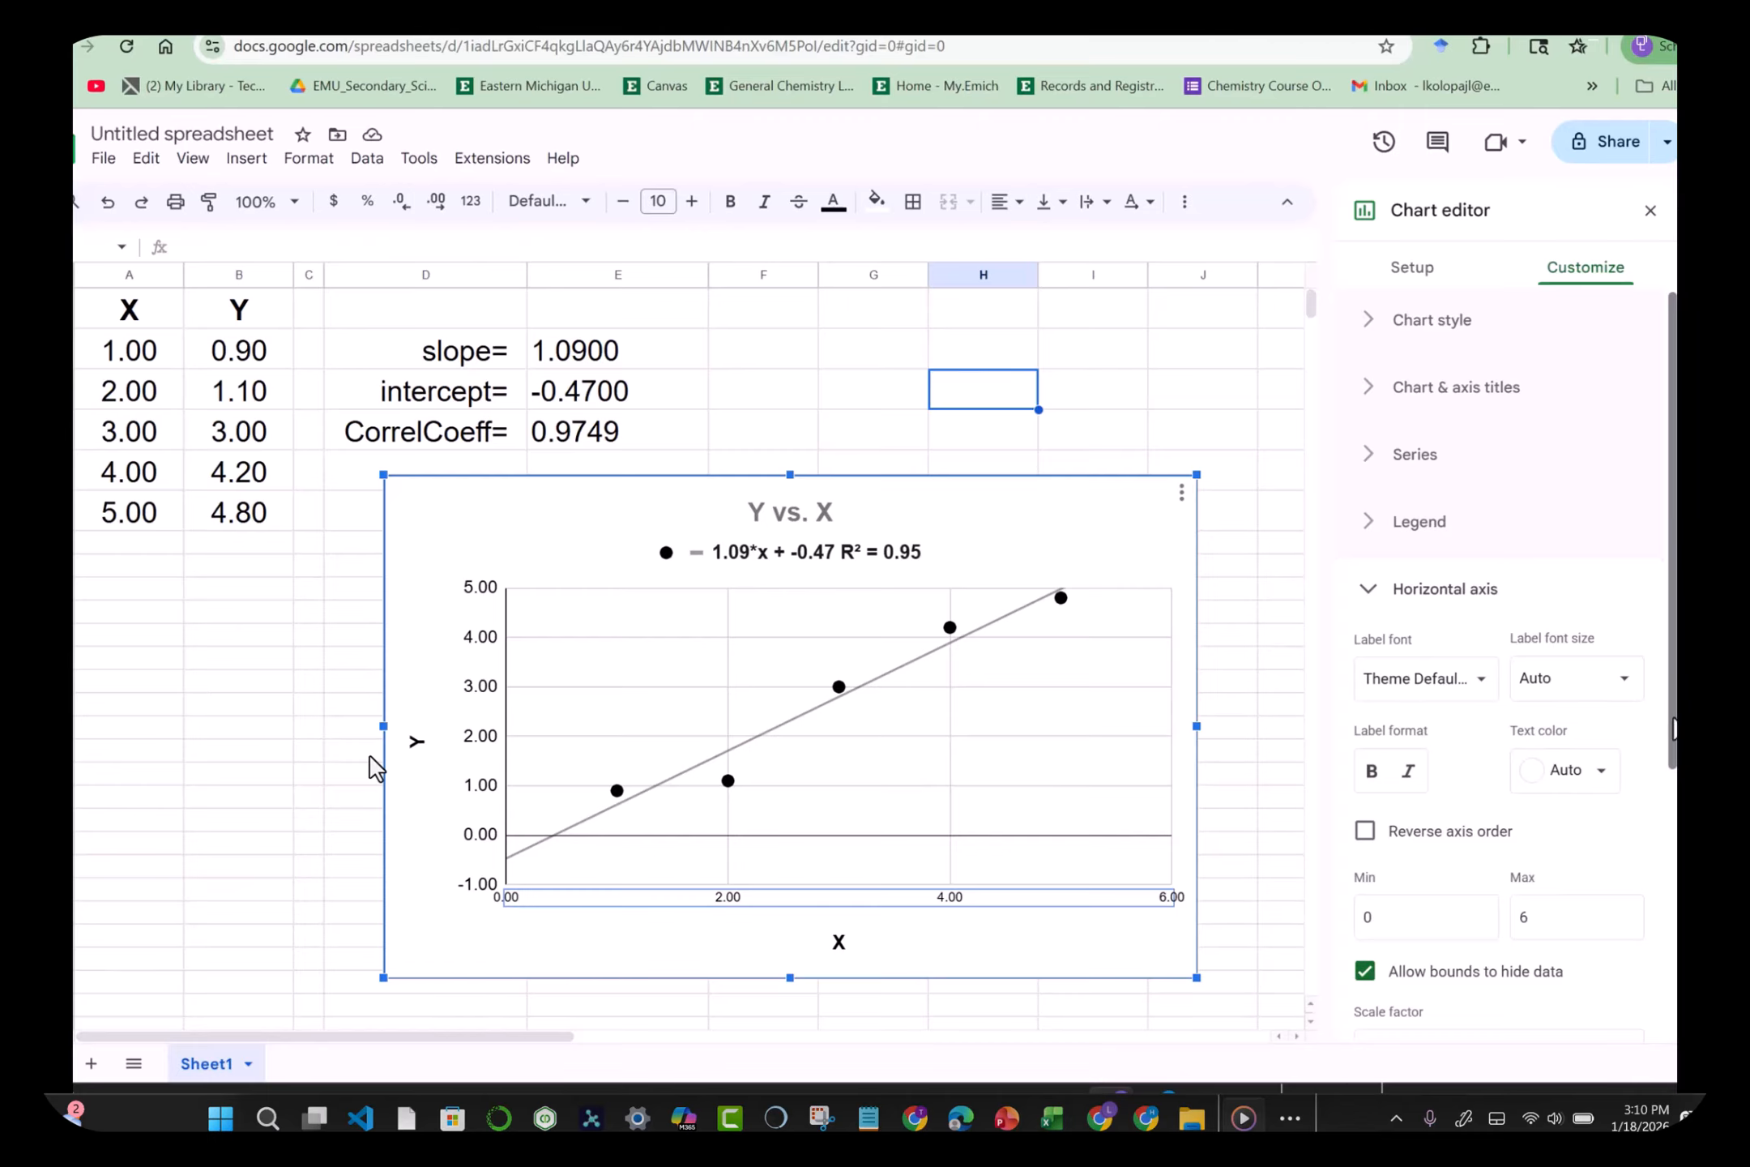
pyautogui.scroll(-4, 1671, 729)
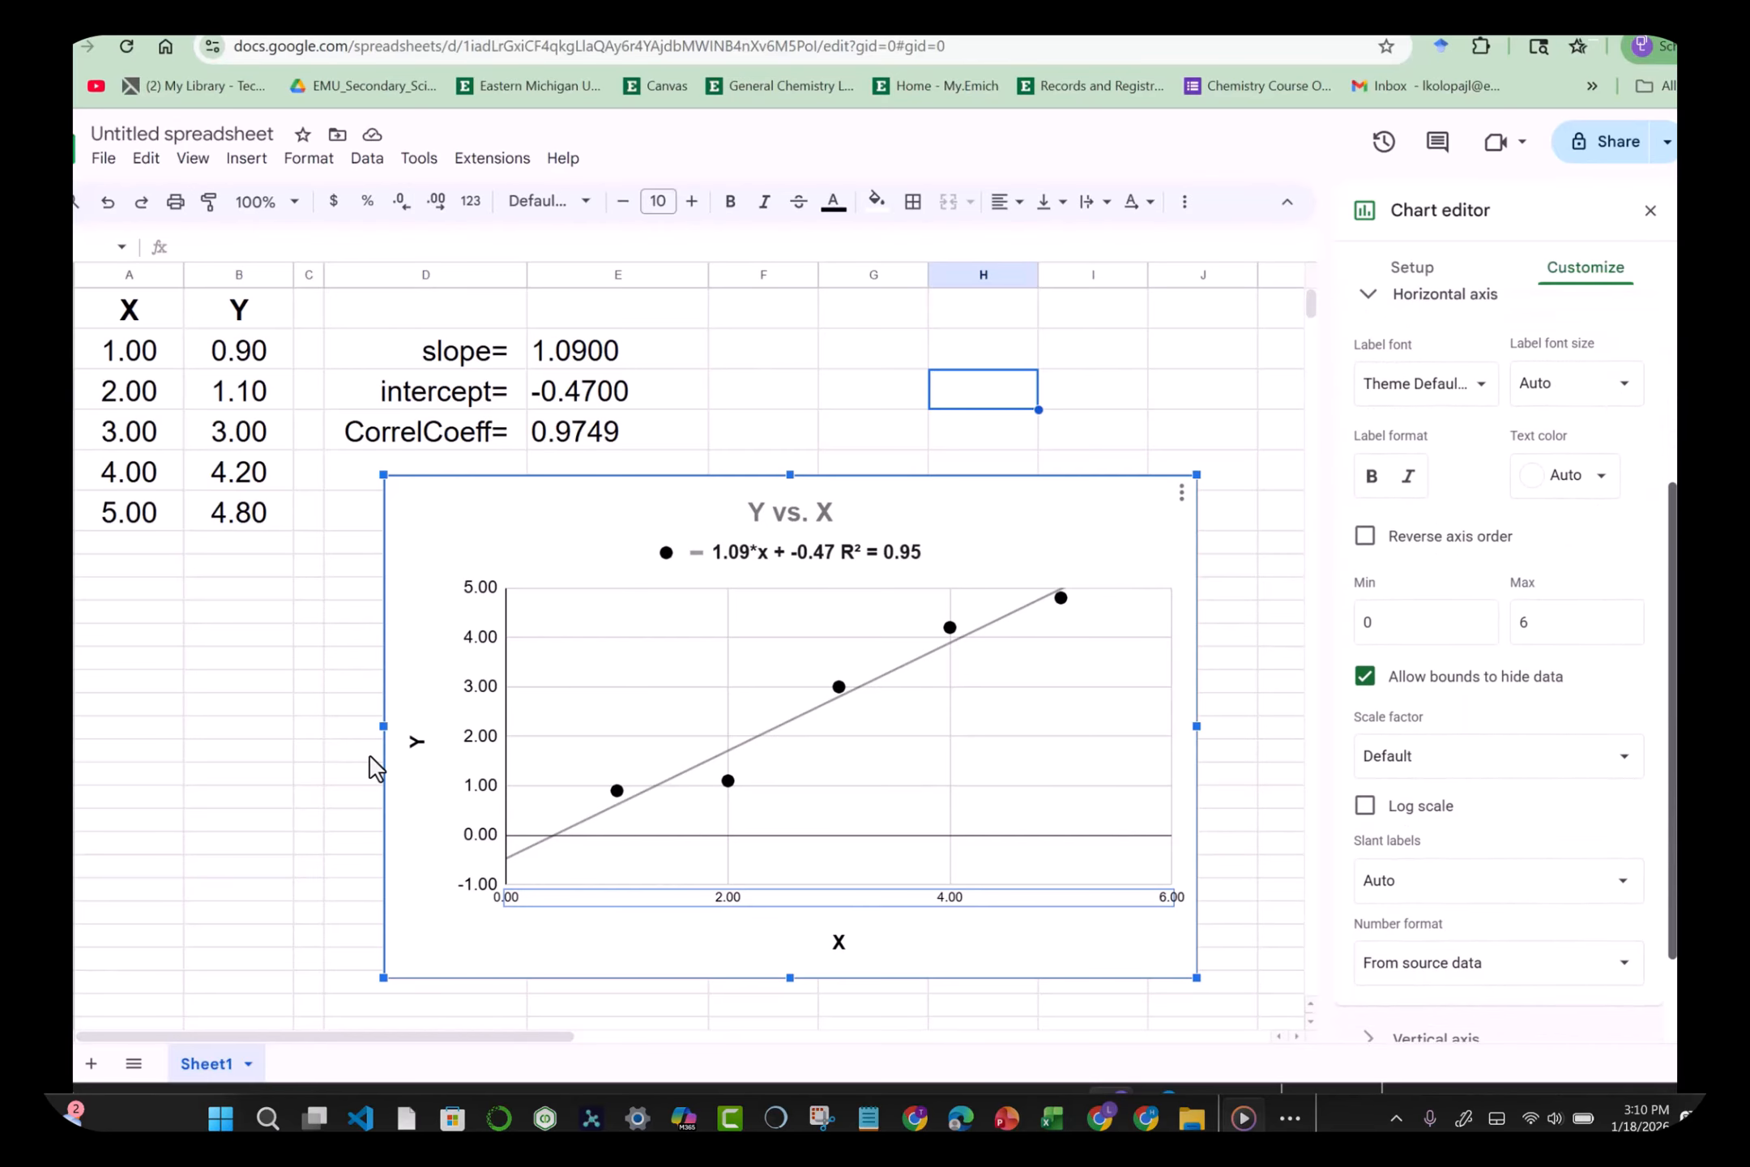
pyautogui.moveTo(1673, 733); pyautogui.dragTo(1672, 798)
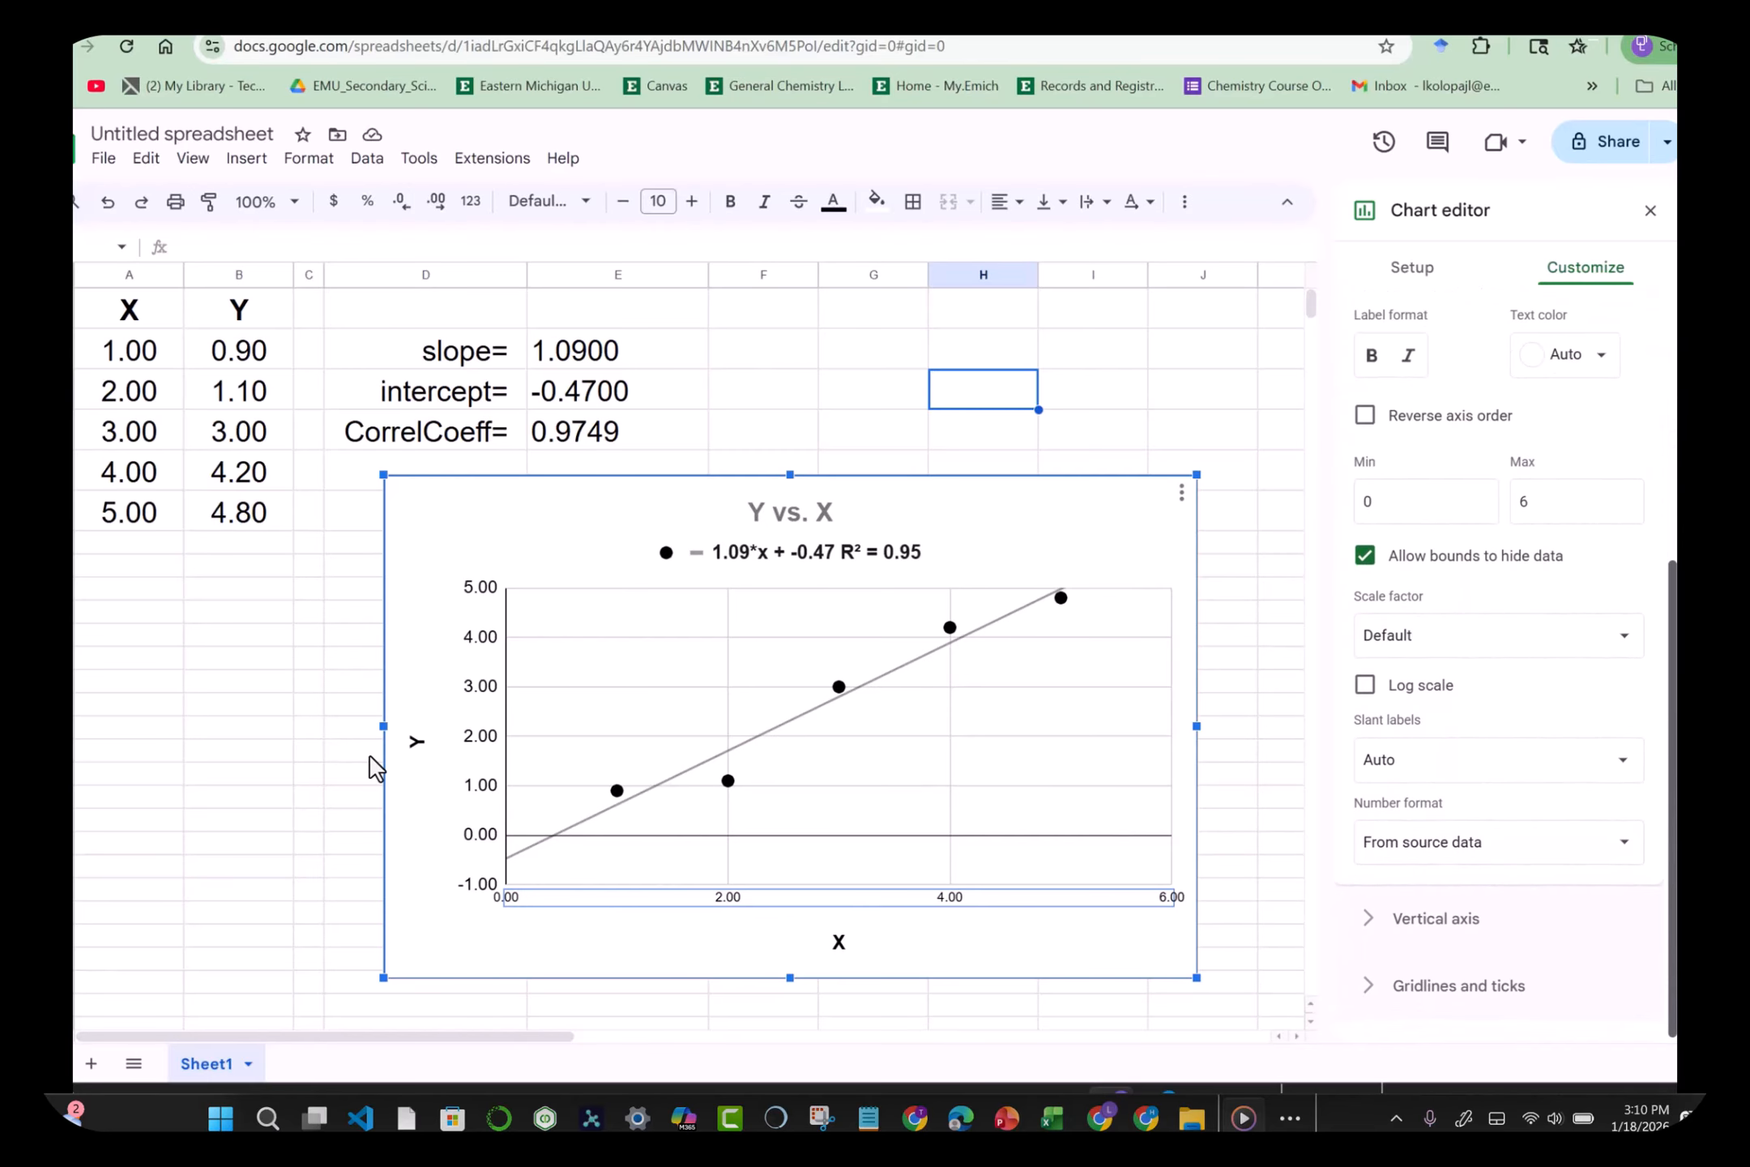
pyautogui.click(1476, 998)
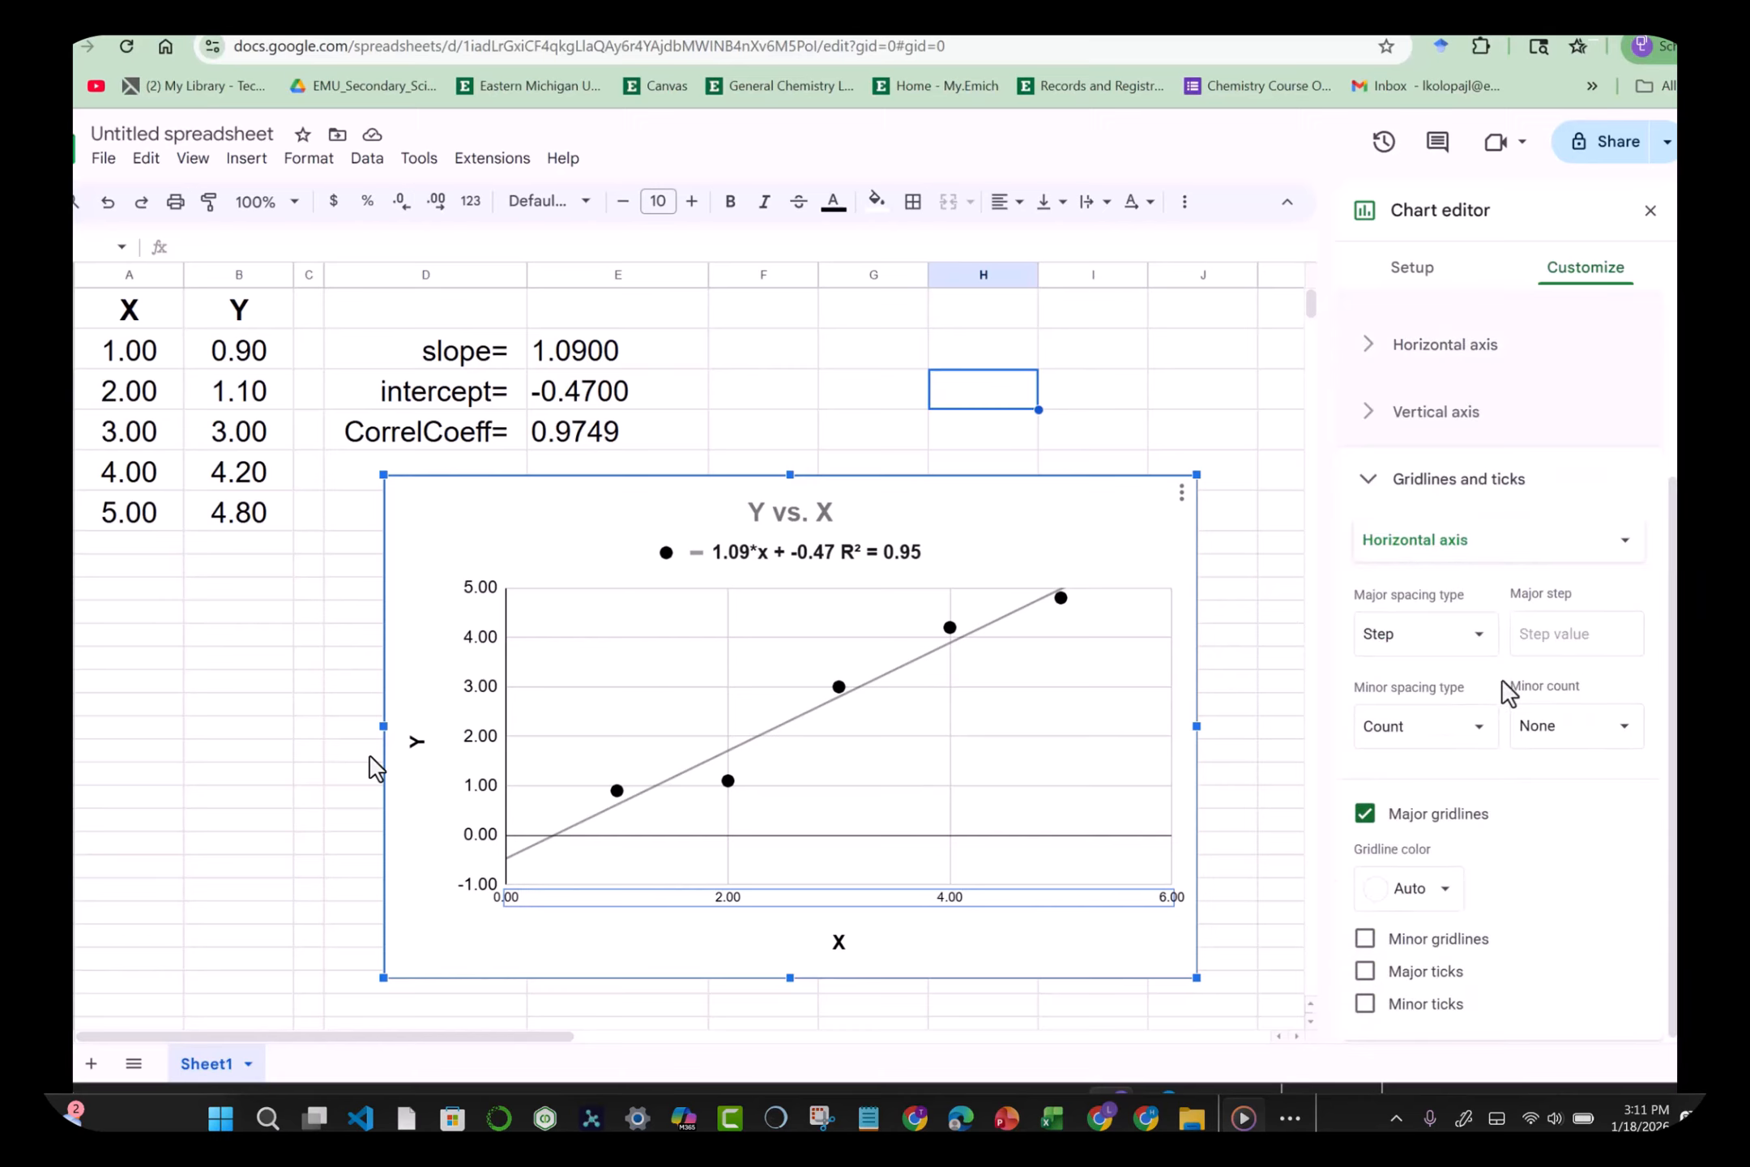
pyautogui.click(1546, 635)
pyautogui.write('1')
pyautogui.click(1567, 826)
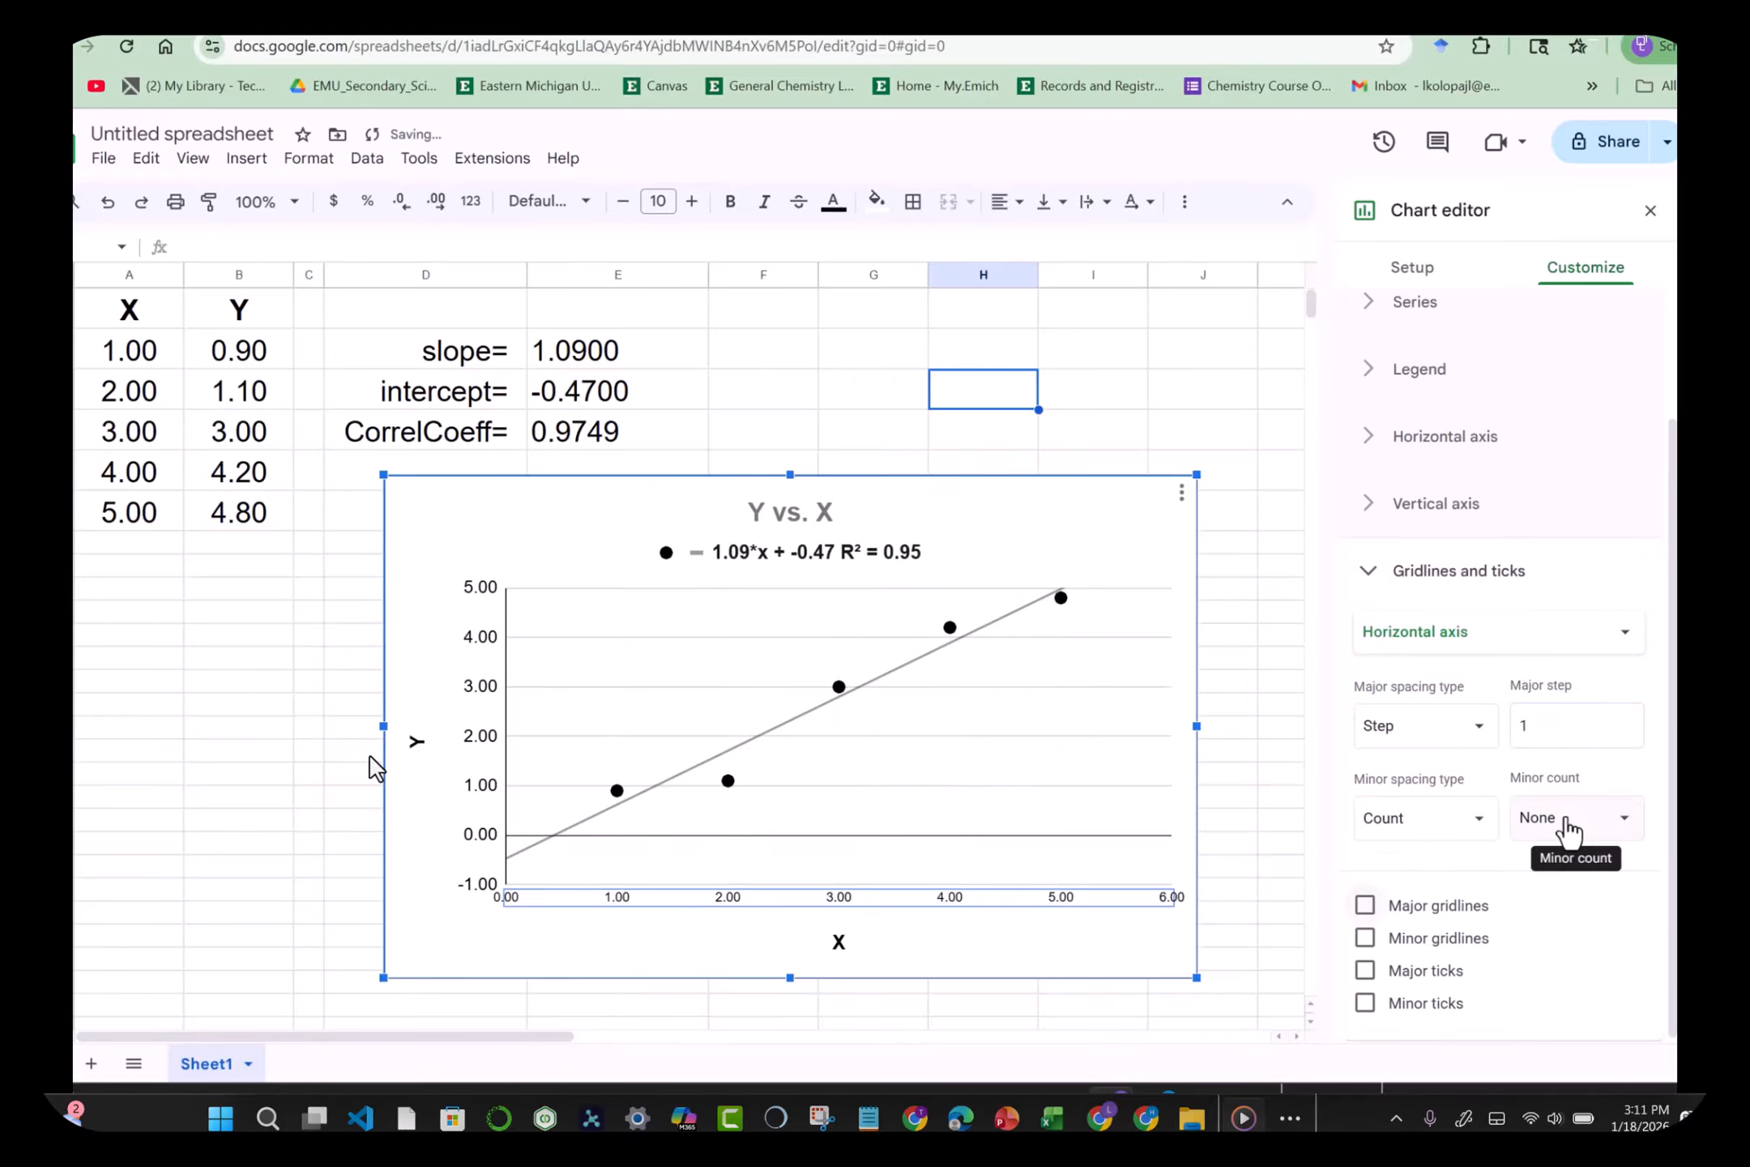
pyautogui.click(1365, 905)
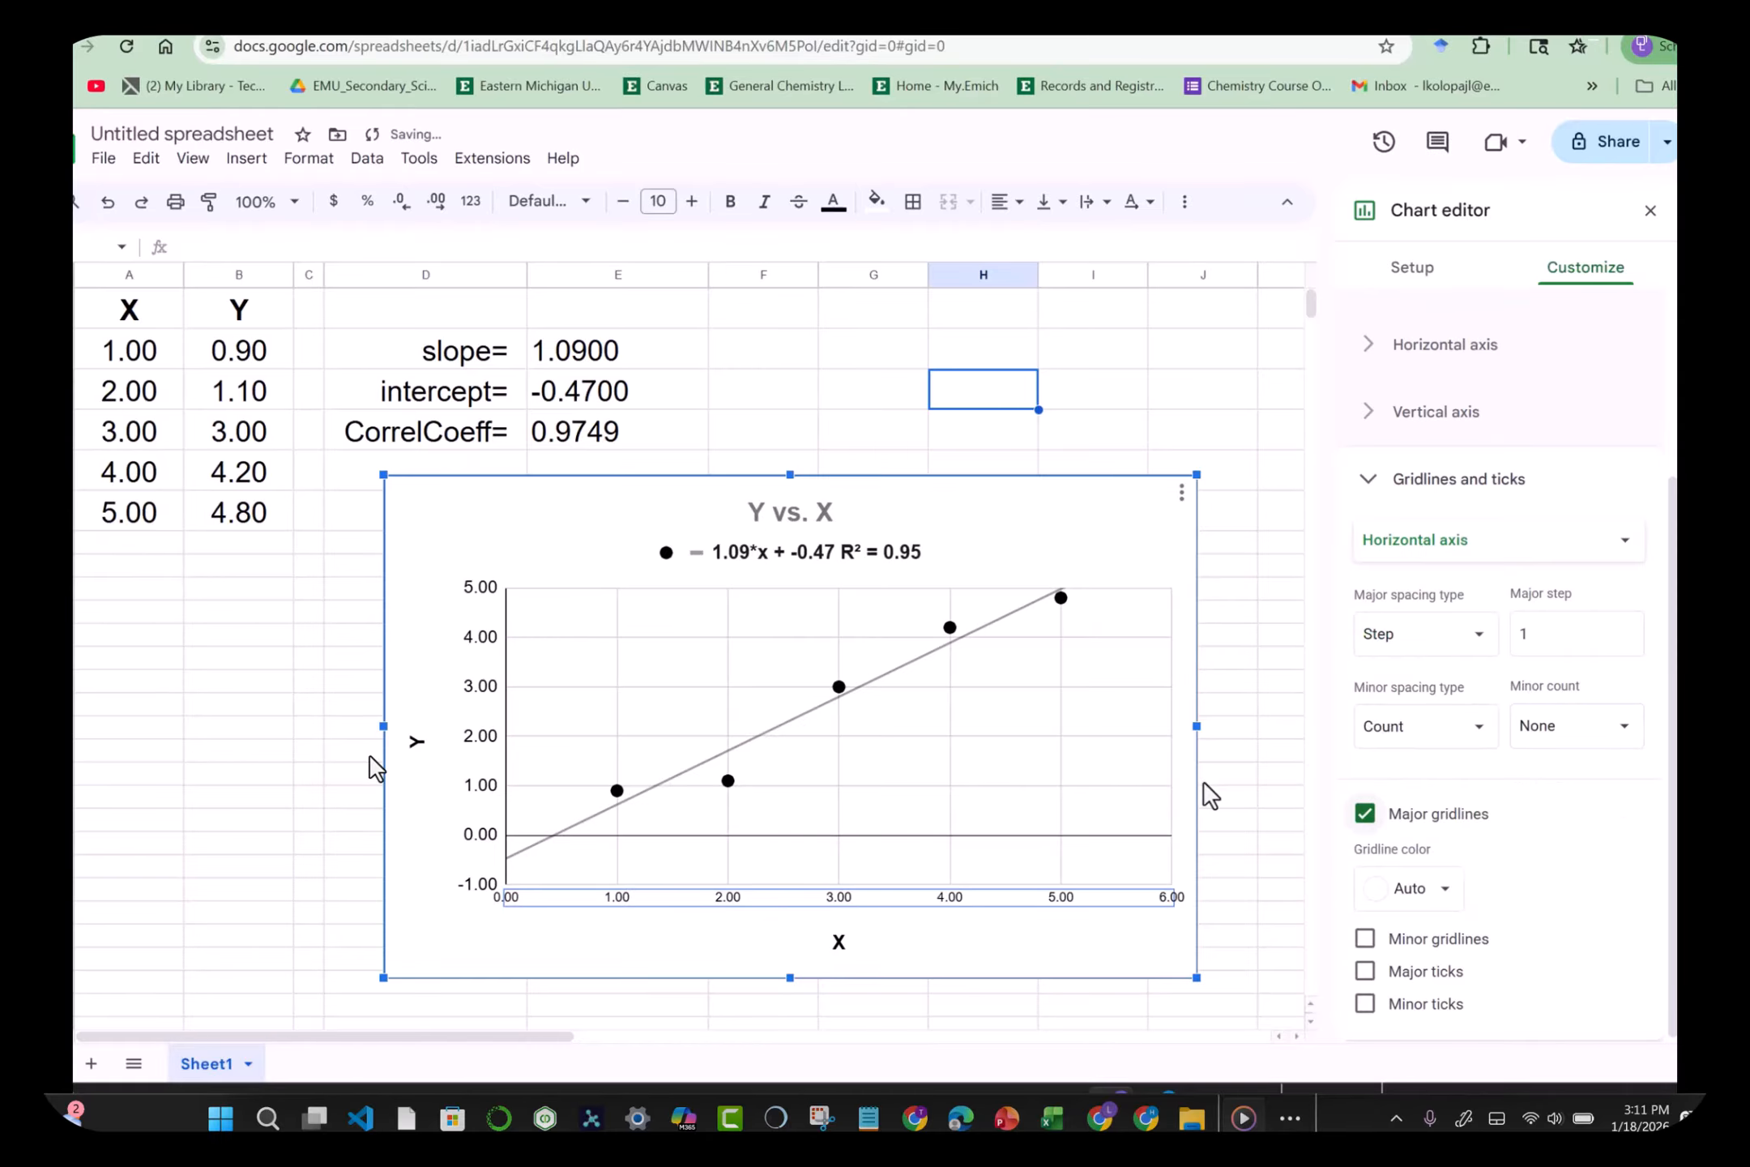
pyautogui.click(1252, 805)
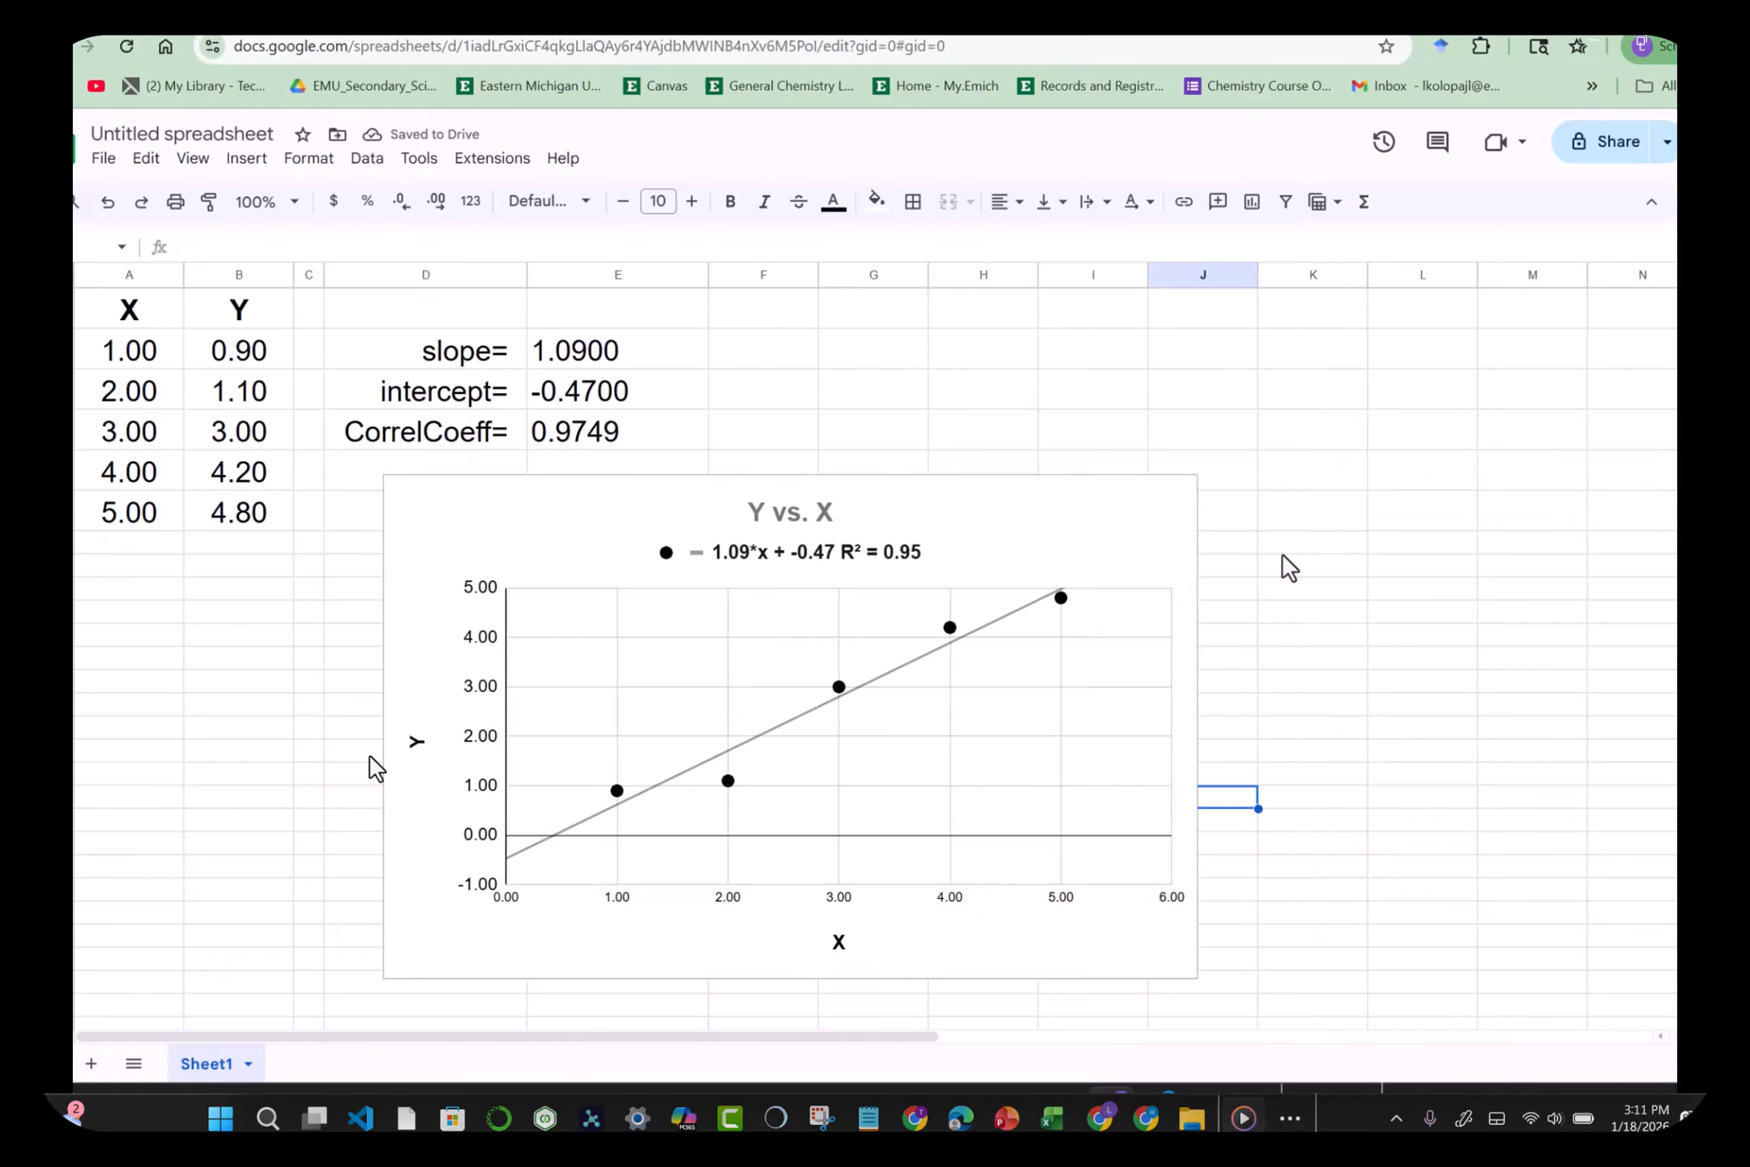
# Step: Set the horizontal-axis label font size to 16 after briefly trying 18
pyautogui.doubleClick(1061, 903)
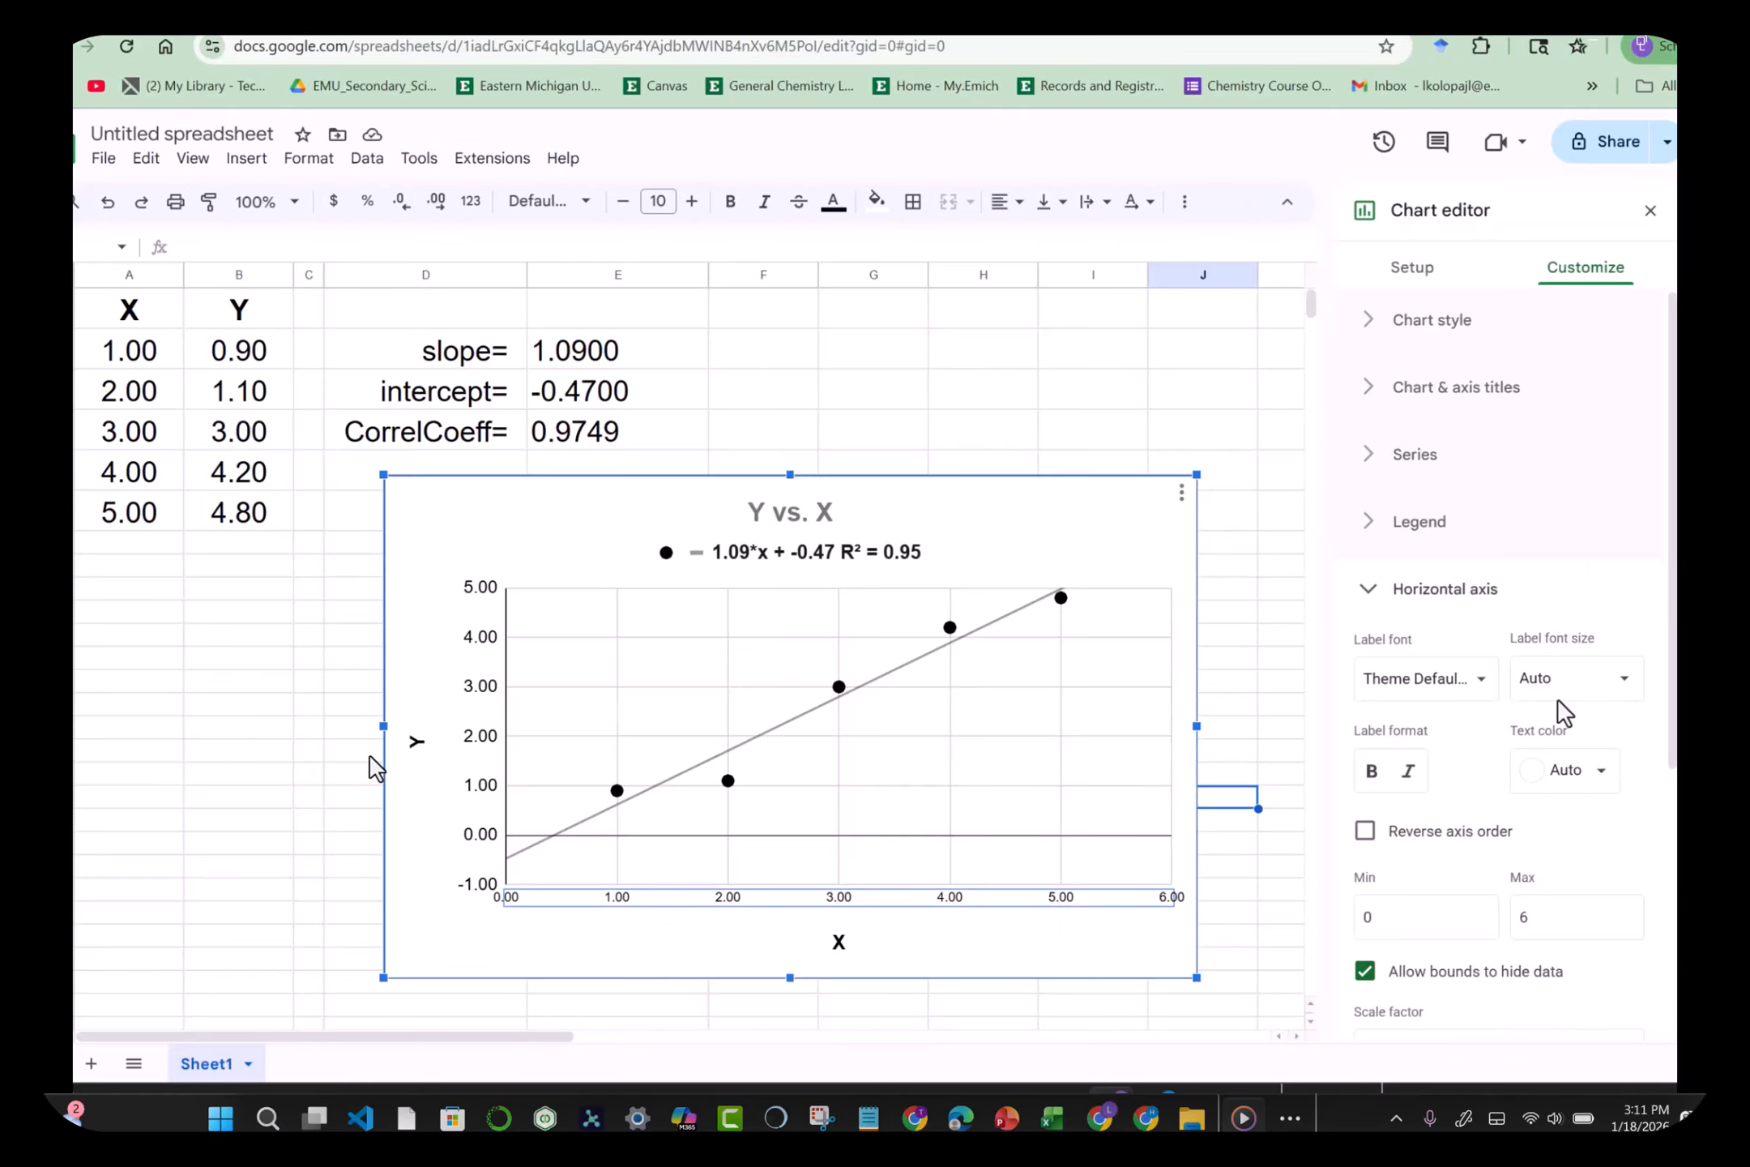
pyautogui.click(1618, 688)
pyautogui.click(1559, 869)
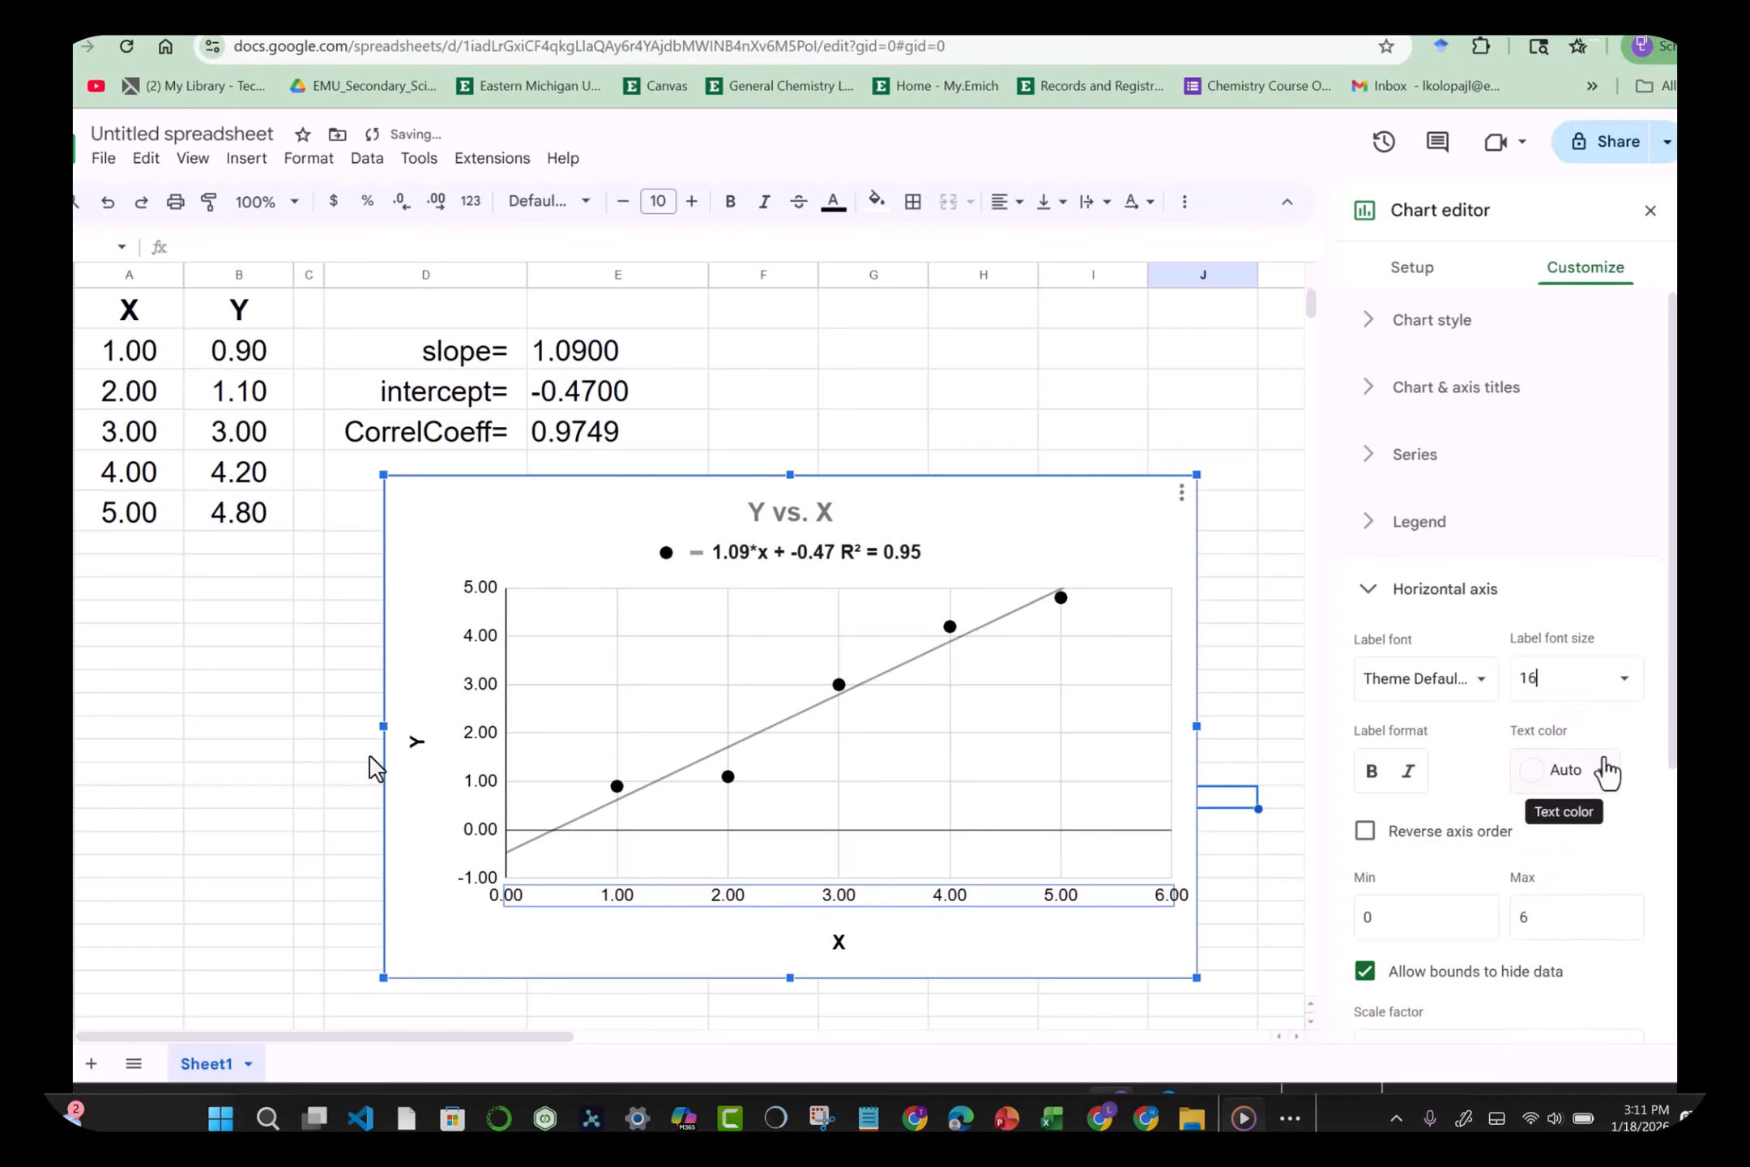
pyautogui.click(1576, 670)
pyautogui.write('18')
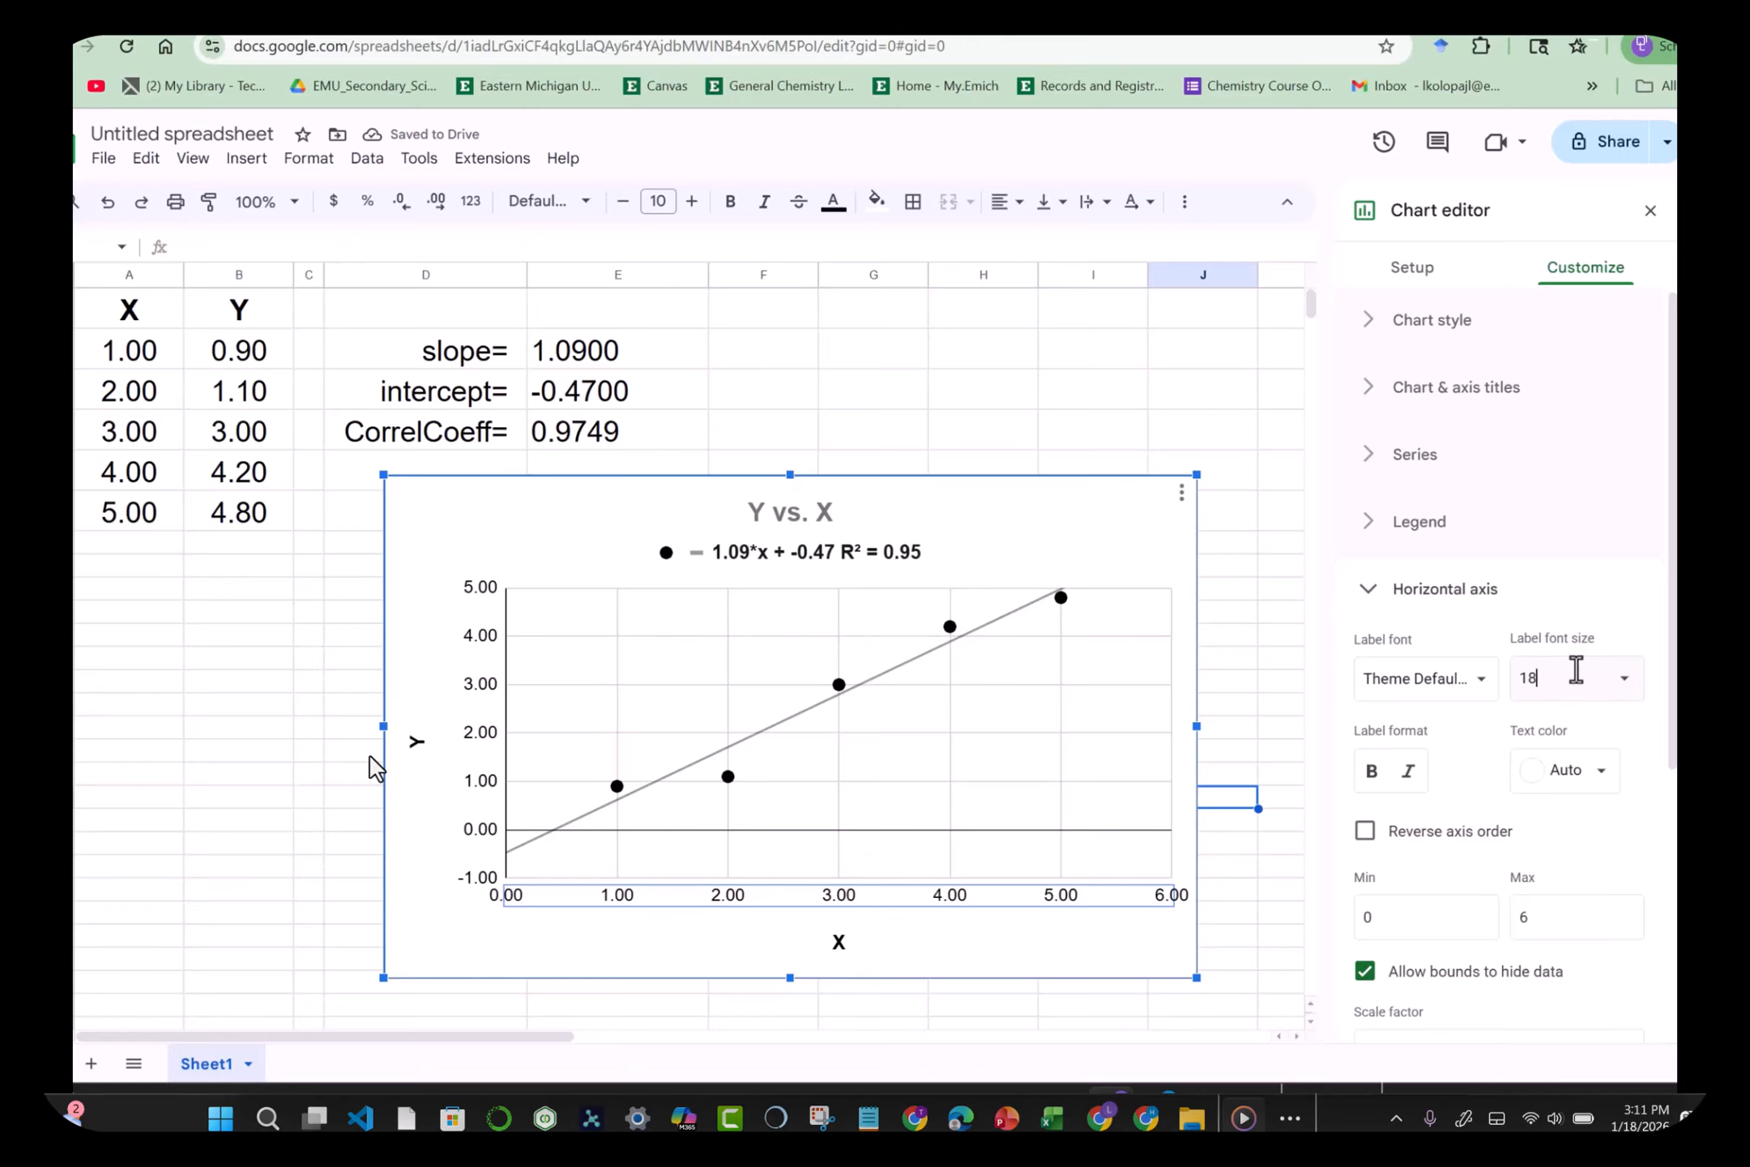
pyautogui.press('Return')
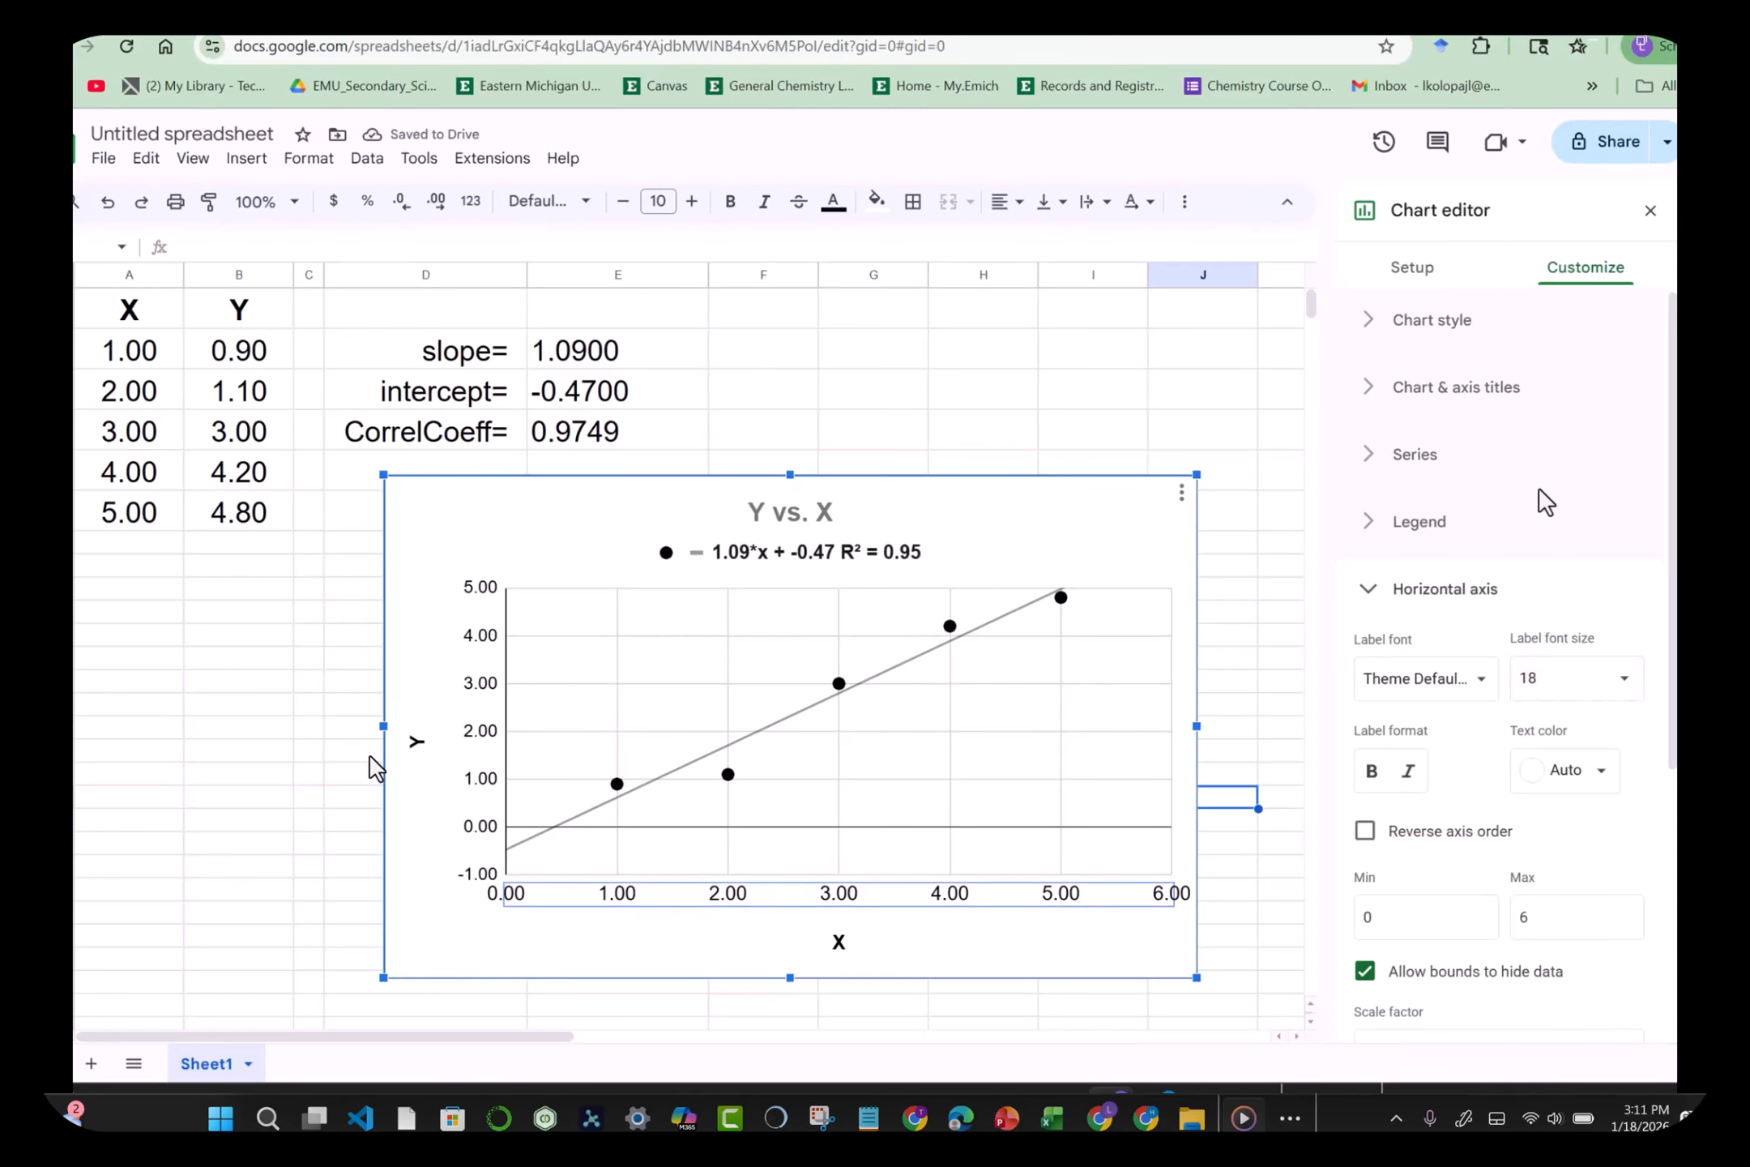
pyautogui.click(1537, 677)
pyautogui.write('16')
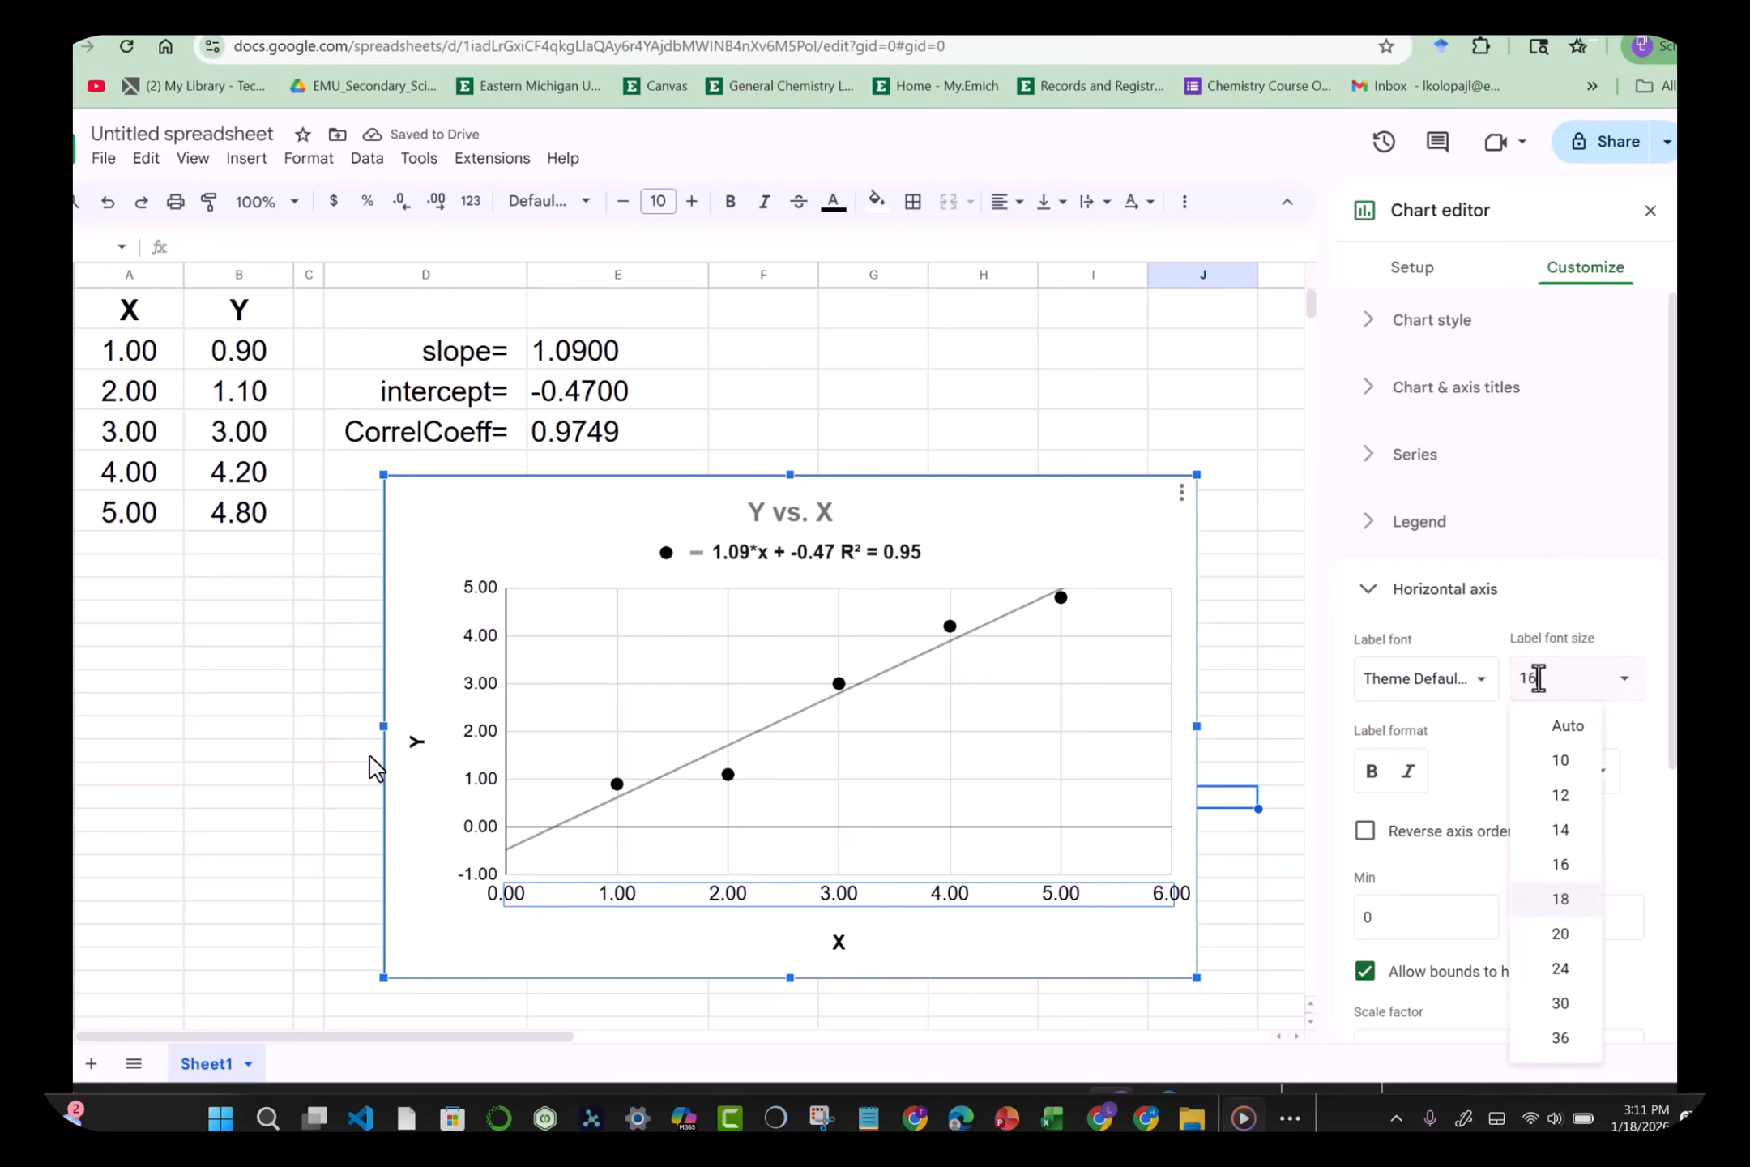
pyautogui.press('Return')
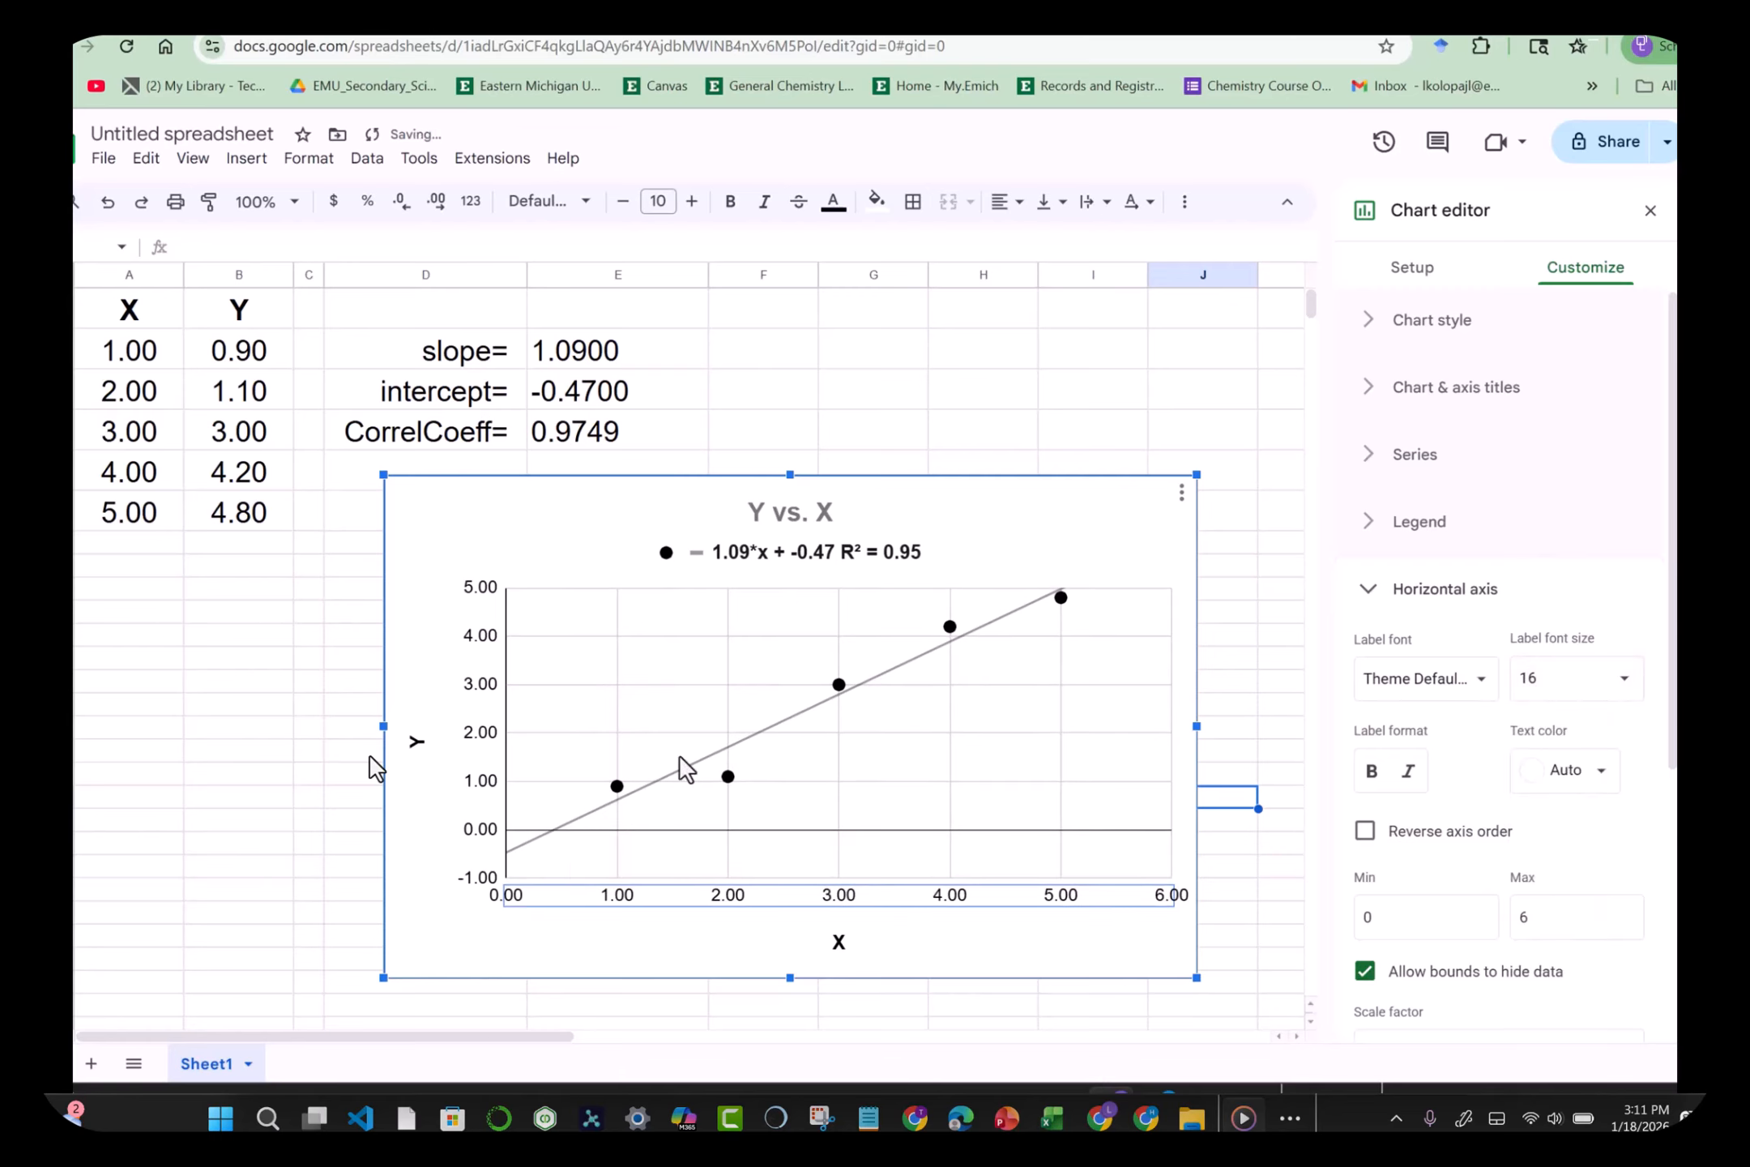
pyautogui.click(308, 754)
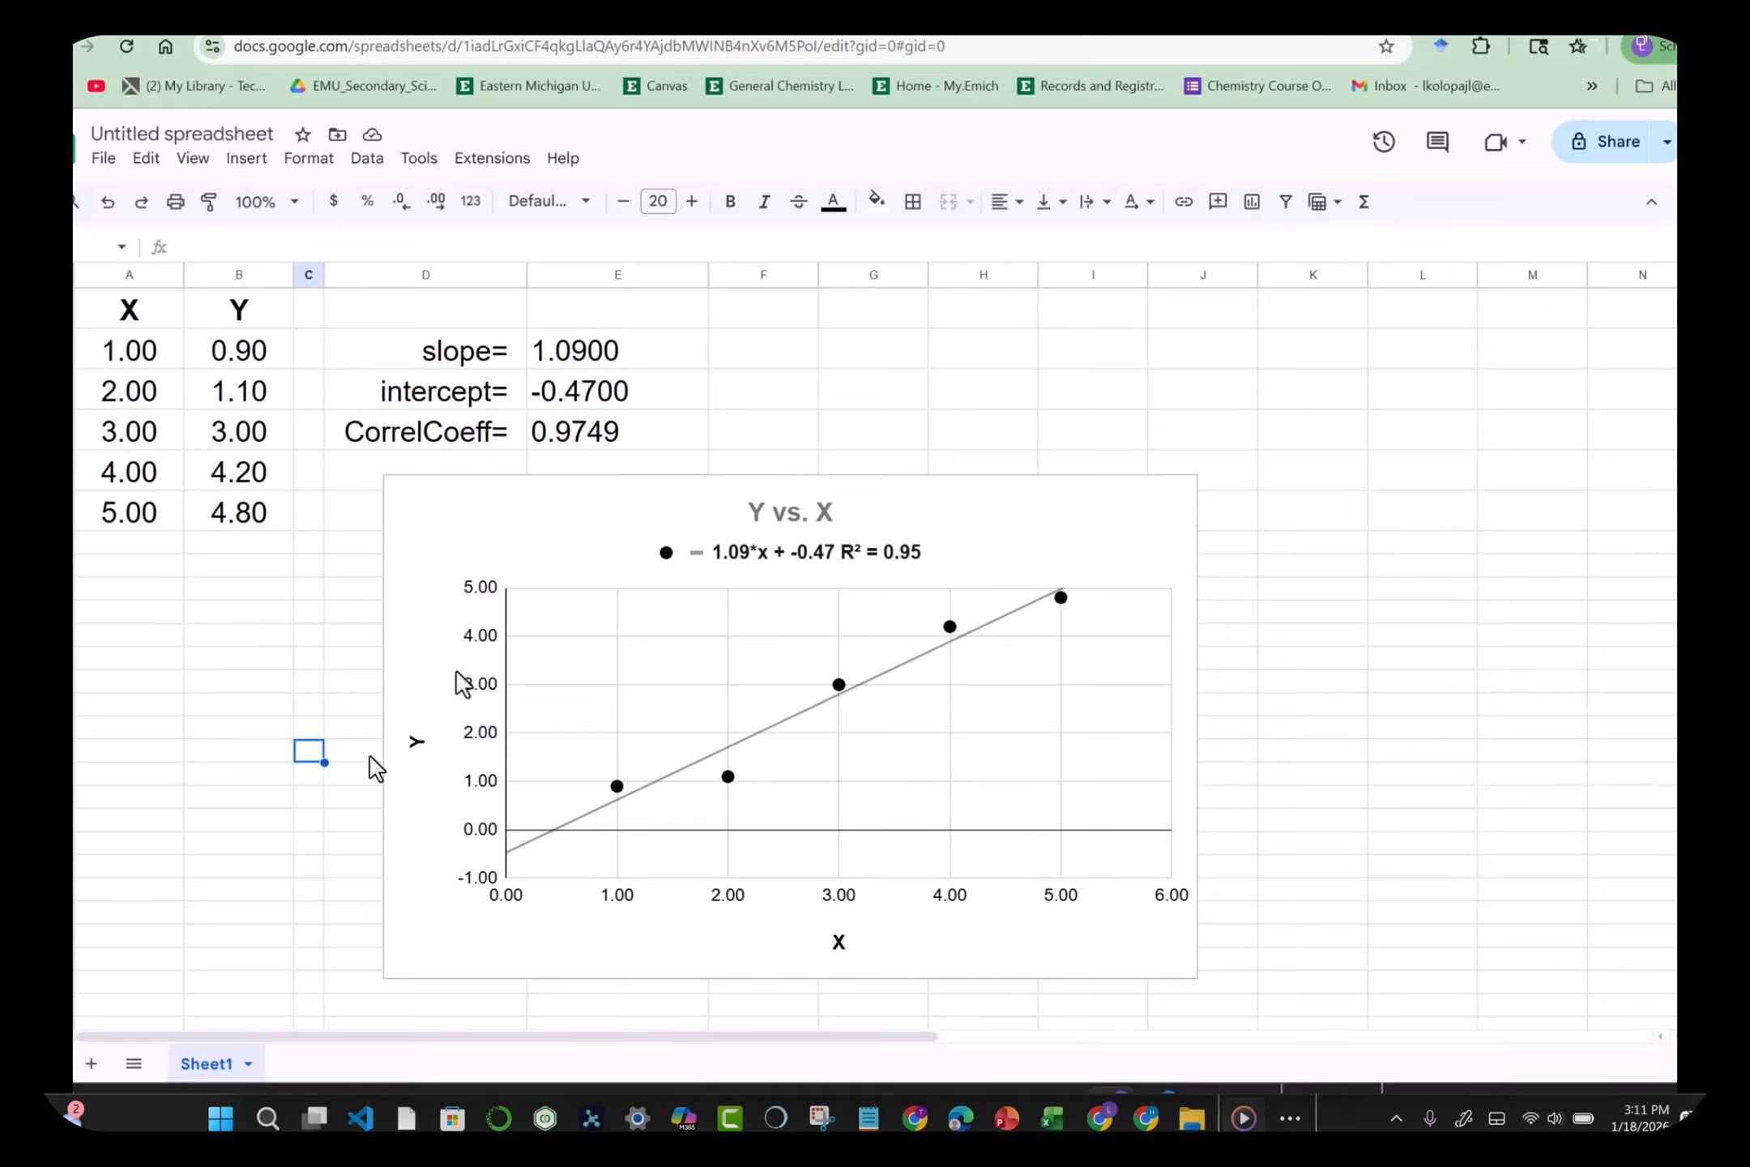
# Step: Move the Y vs. X trendline chart onto its own Chart1 sheet
pyautogui.click(1090, 530)
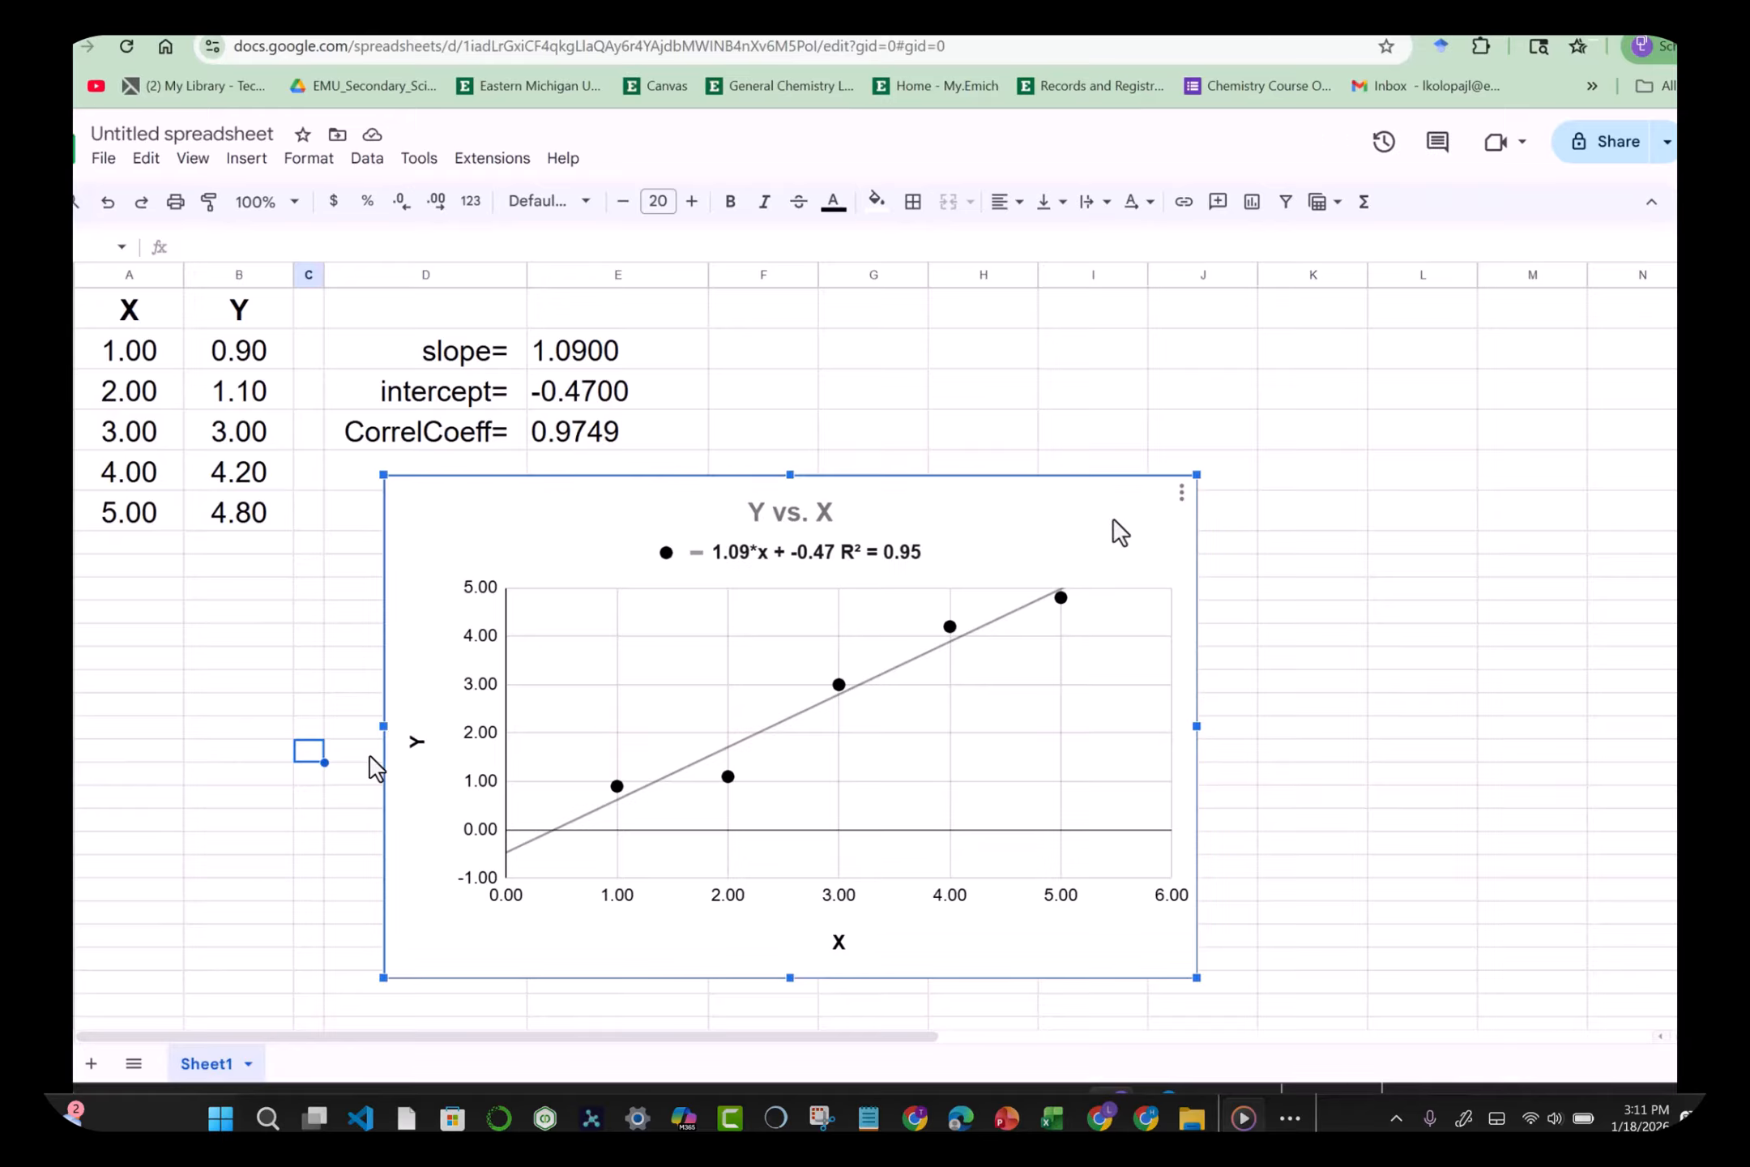
pyautogui.click(1182, 492)
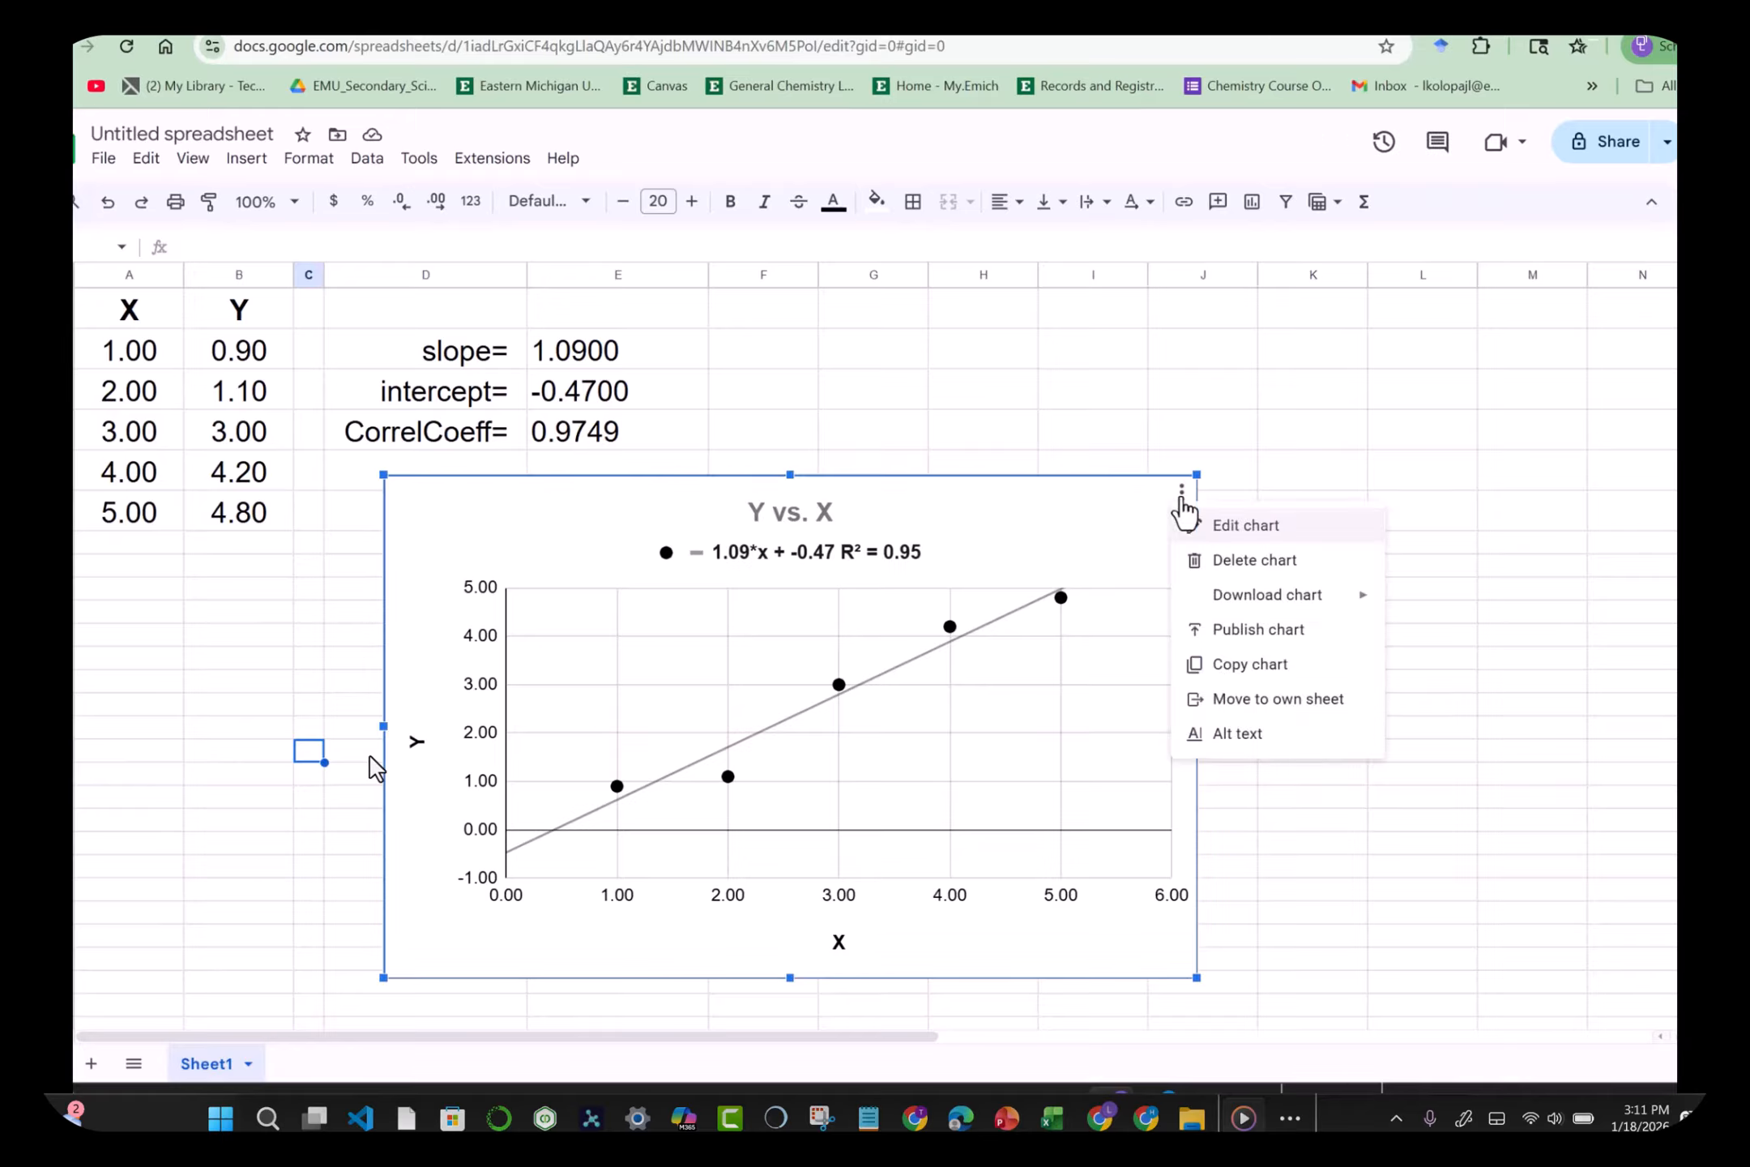
pyautogui.click(1250, 702)
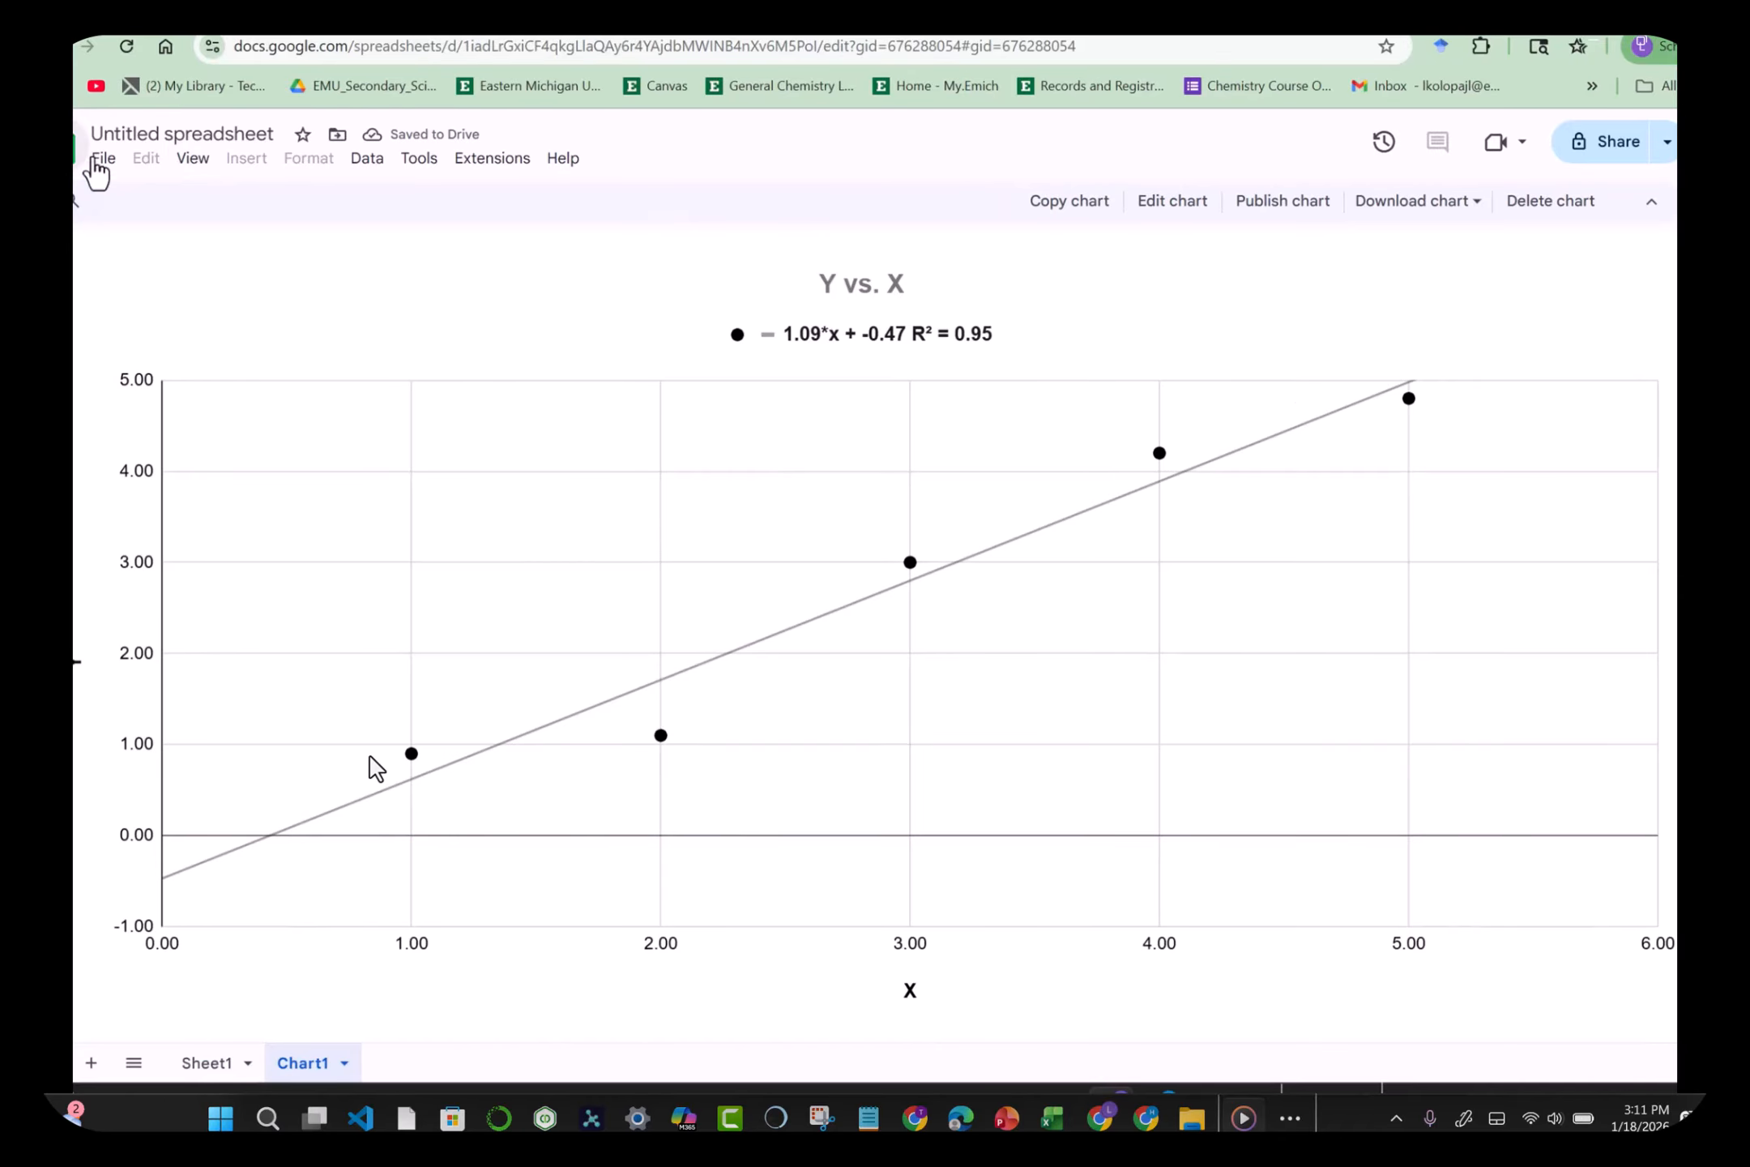
# Step: Retitle the spreadsheet 'LIN_REGRESSION_1'
pyautogui.click(139, 134)
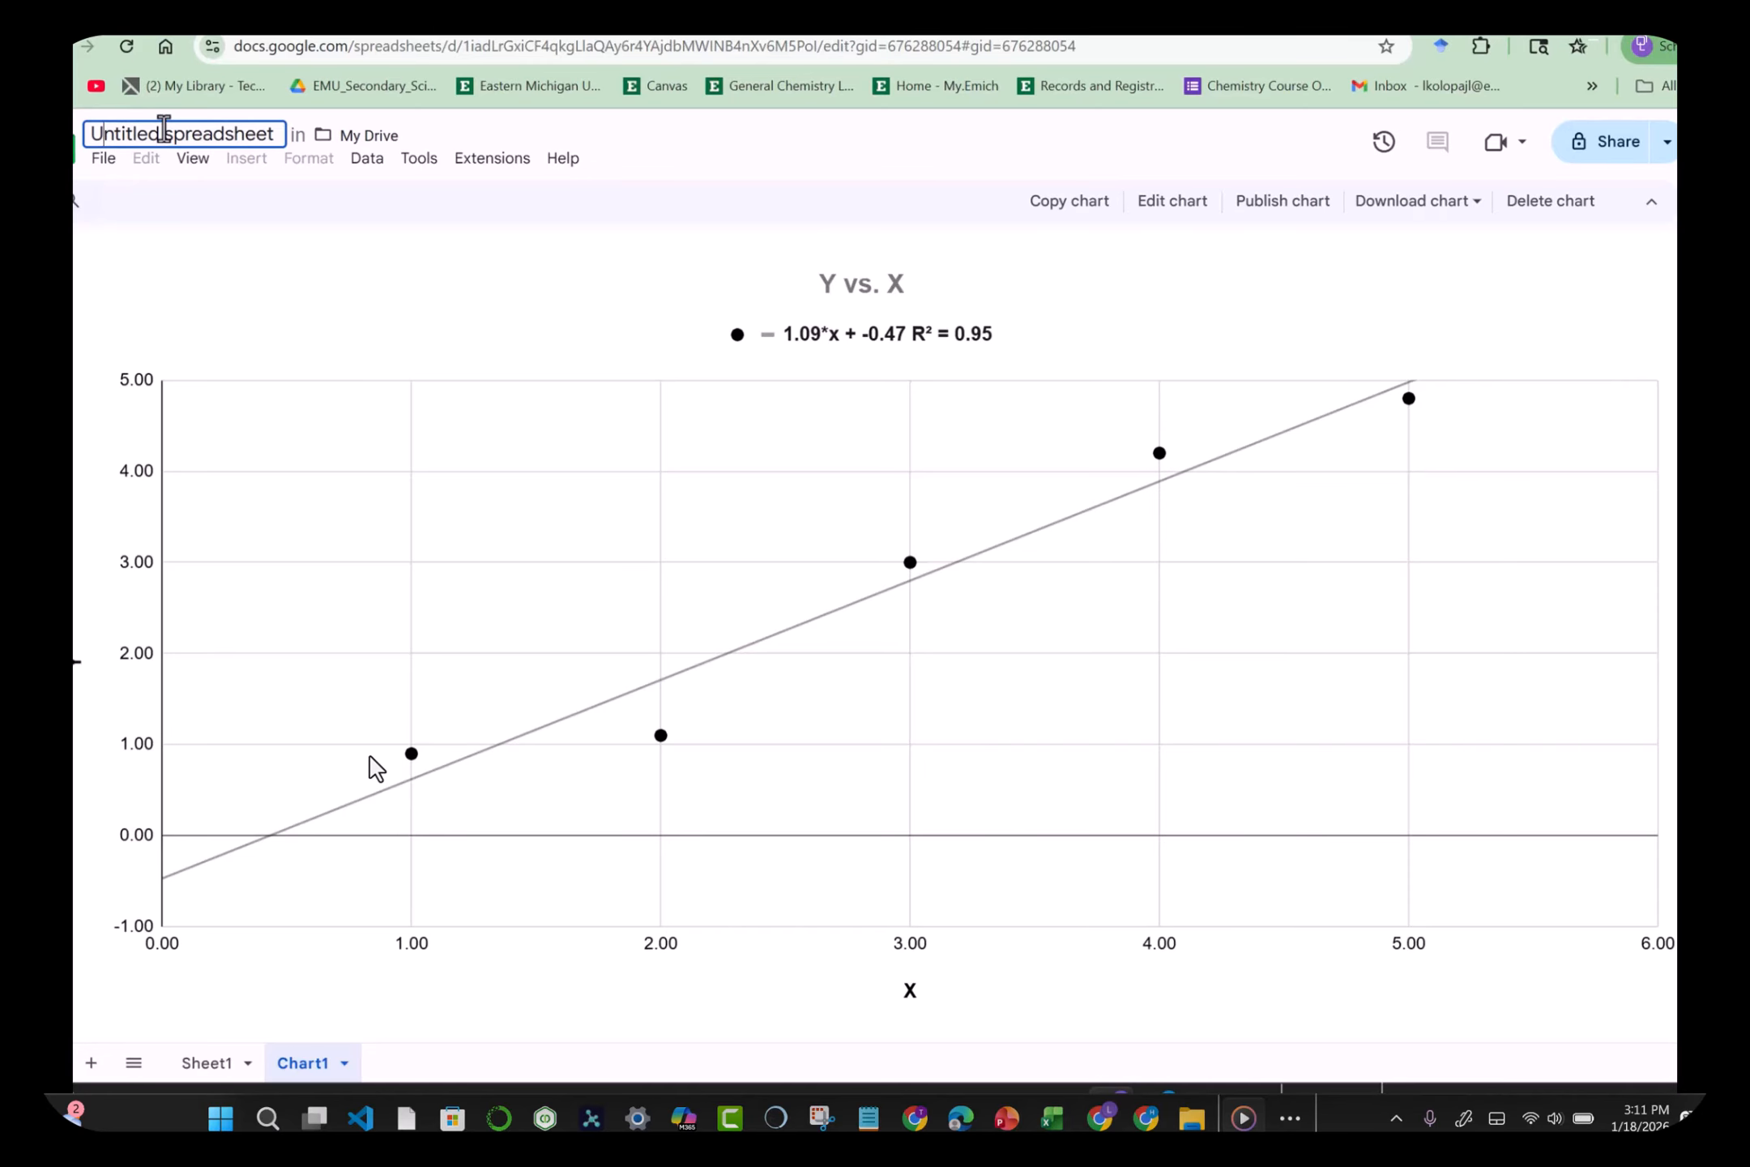
pyautogui.hotkey('shift', 'Right')
pyautogui.hotkey('shift', 'Right')
pyautogui.hotkey('shift', 'Right')
pyautogui.hotkey('shift', 'Right')
pyautogui.hotkey('shift', 'Right')
pyautogui.hotkey('shift', 'Right')
pyautogui.hotkey('shift', 'Right')
pyautogui.hotkey('shift', 'Right')
pyautogui.hotkey('shift', 'Right')
pyautogui.hotkey('shift', 'Right')
pyautogui.hotkey('shift', 'Right')
pyautogui.hotkey('shift', 'Right')
pyautogui.hotkey('shift', 'Right')
pyautogui.hotkey('shift', 'Right')
pyautogui.hotkey('shift', 'Right')
pyautogui.hotkey('shift', 'Right')
pyautogui.hotkey('shift', 'Right')
pyautogui.hotkey('shift', 'Right')
pyautogui.hotkey('shift', 'Right')
pyautogui.hotkey('shift', 'Right')
pyautogui.write('L')
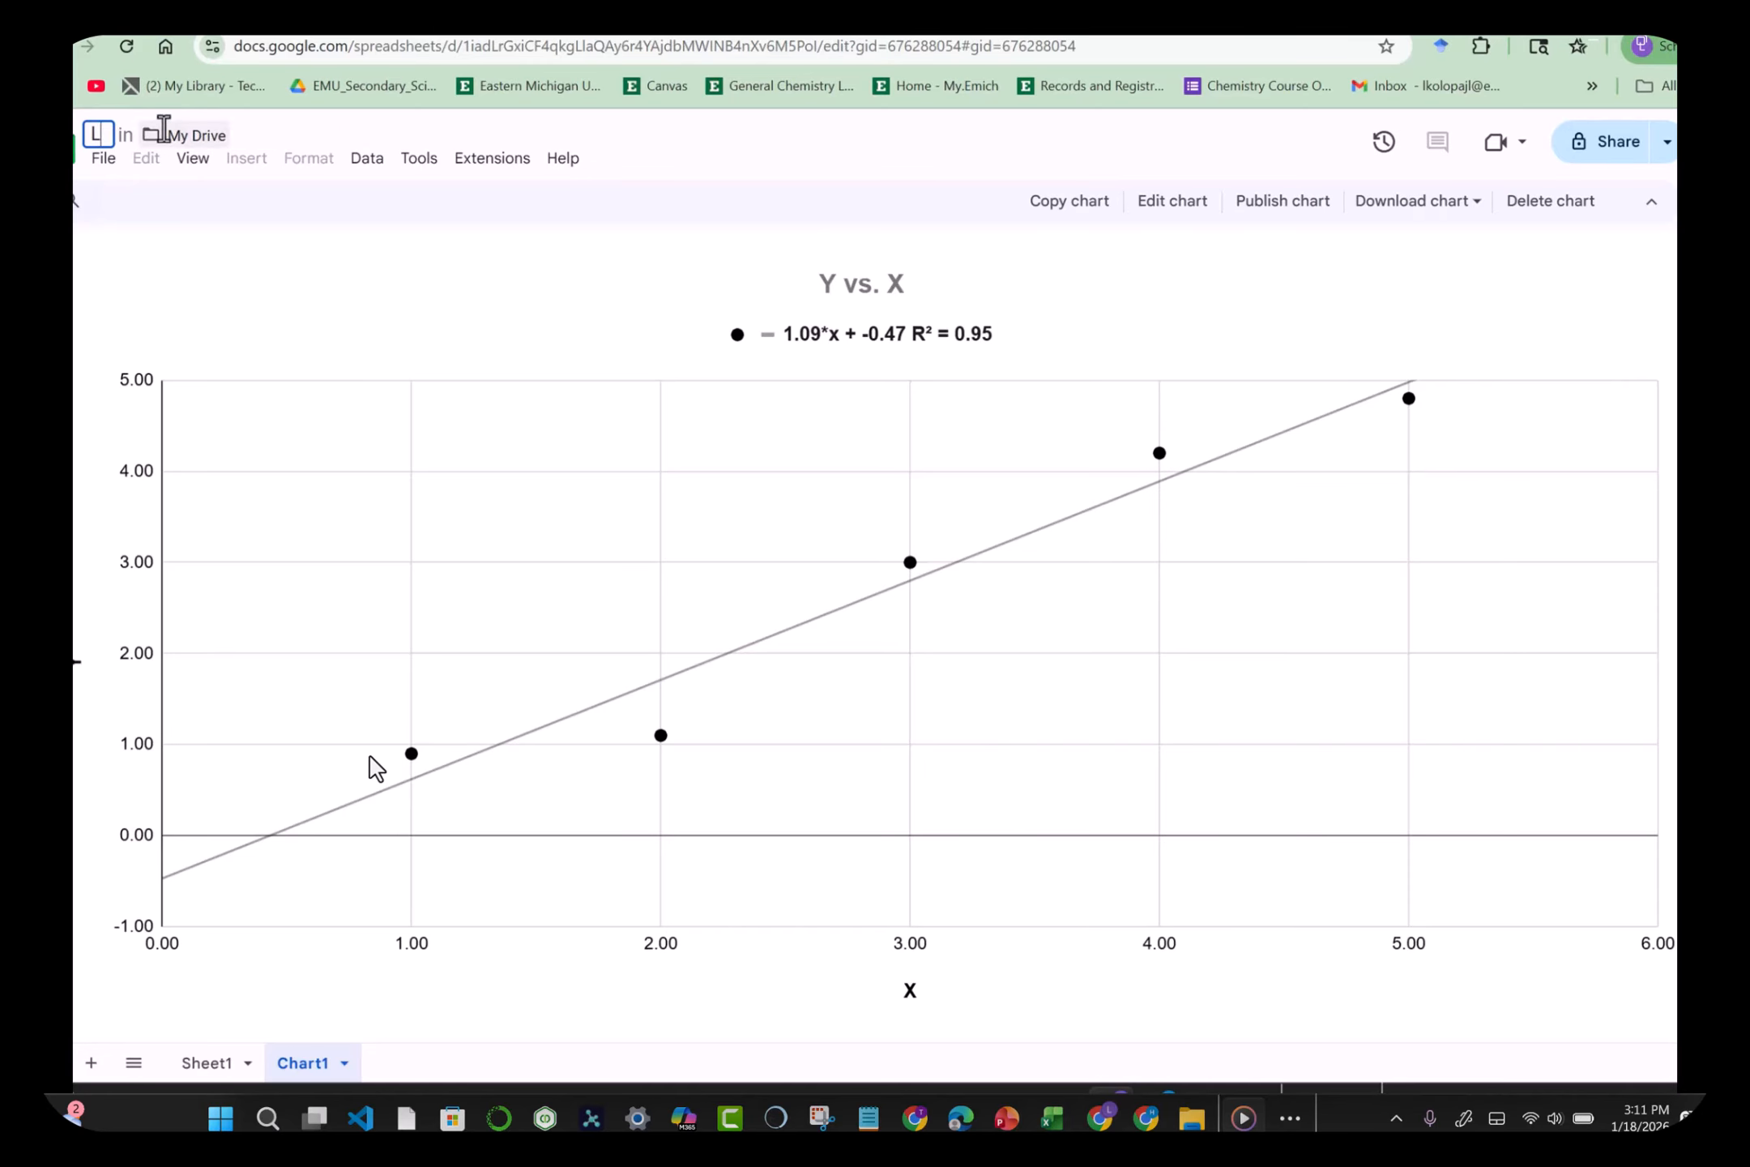
pyautogui.write('IN_')
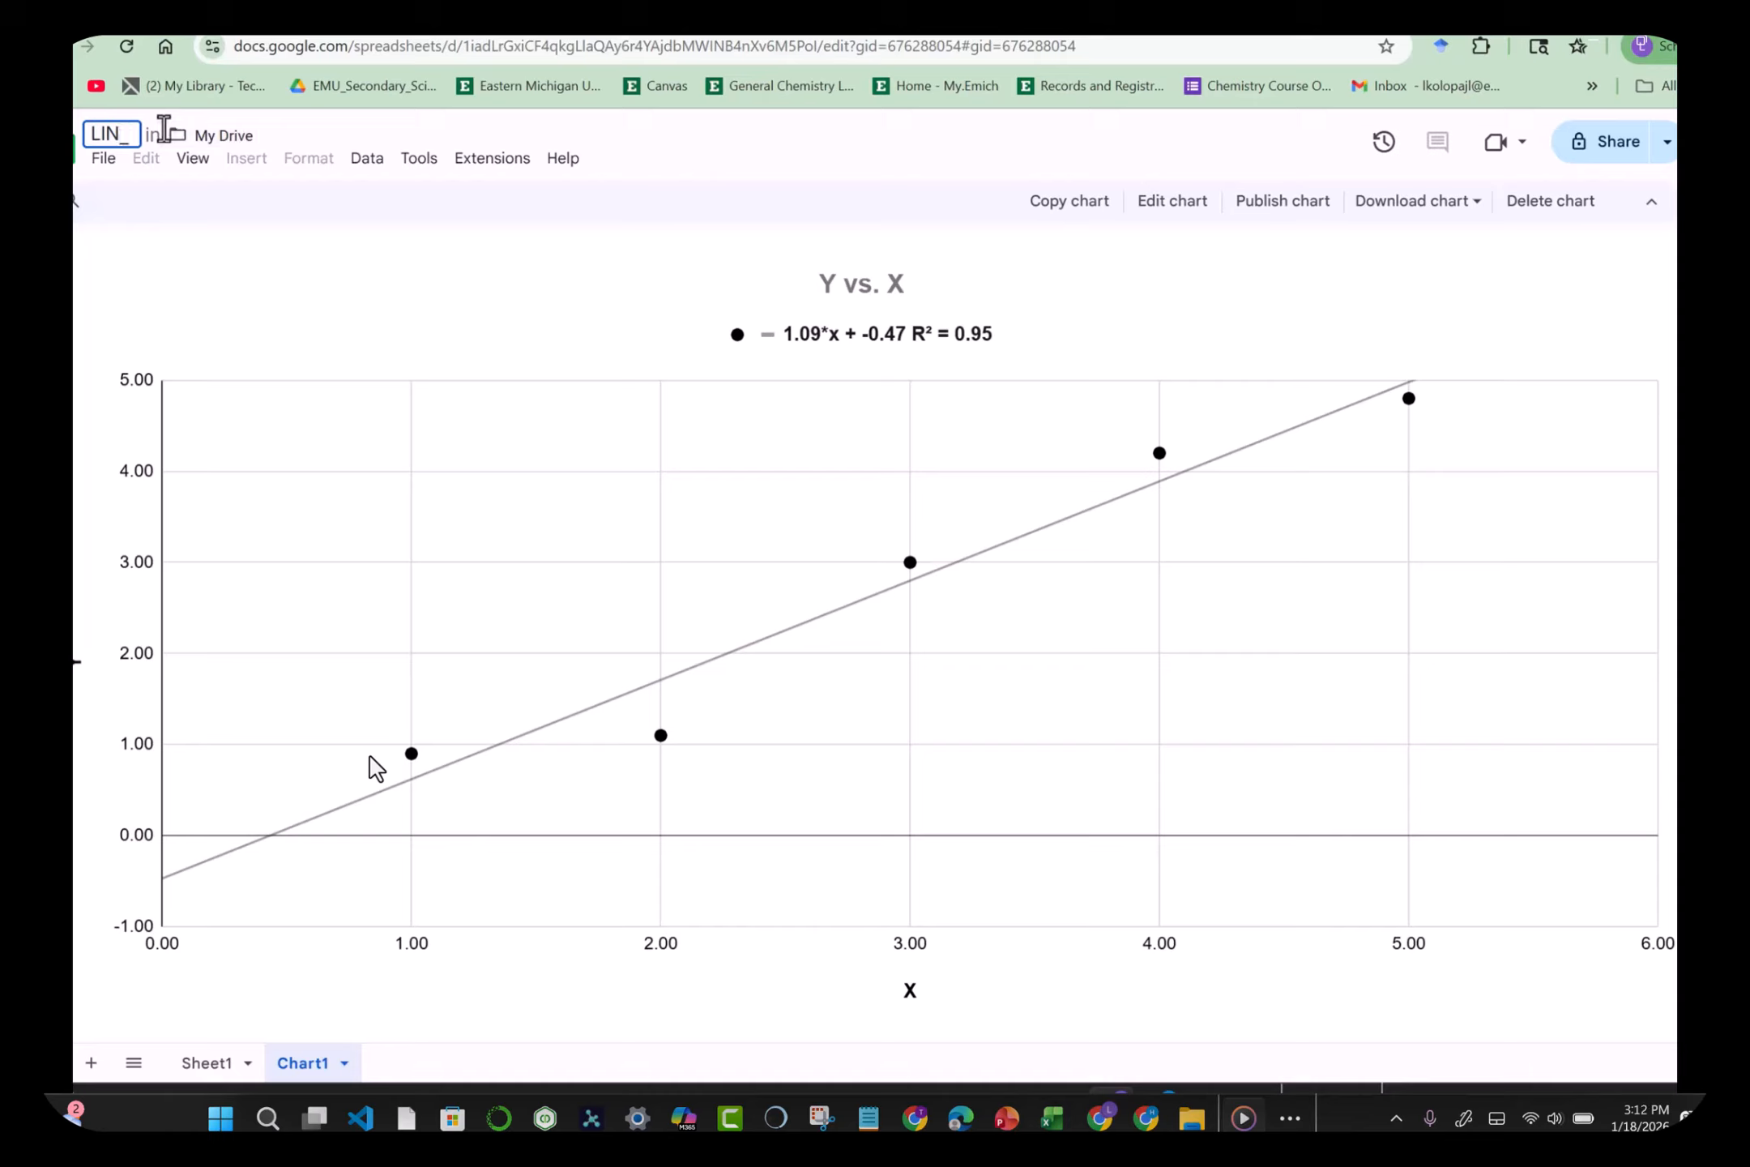
pyautogui.write('GR')
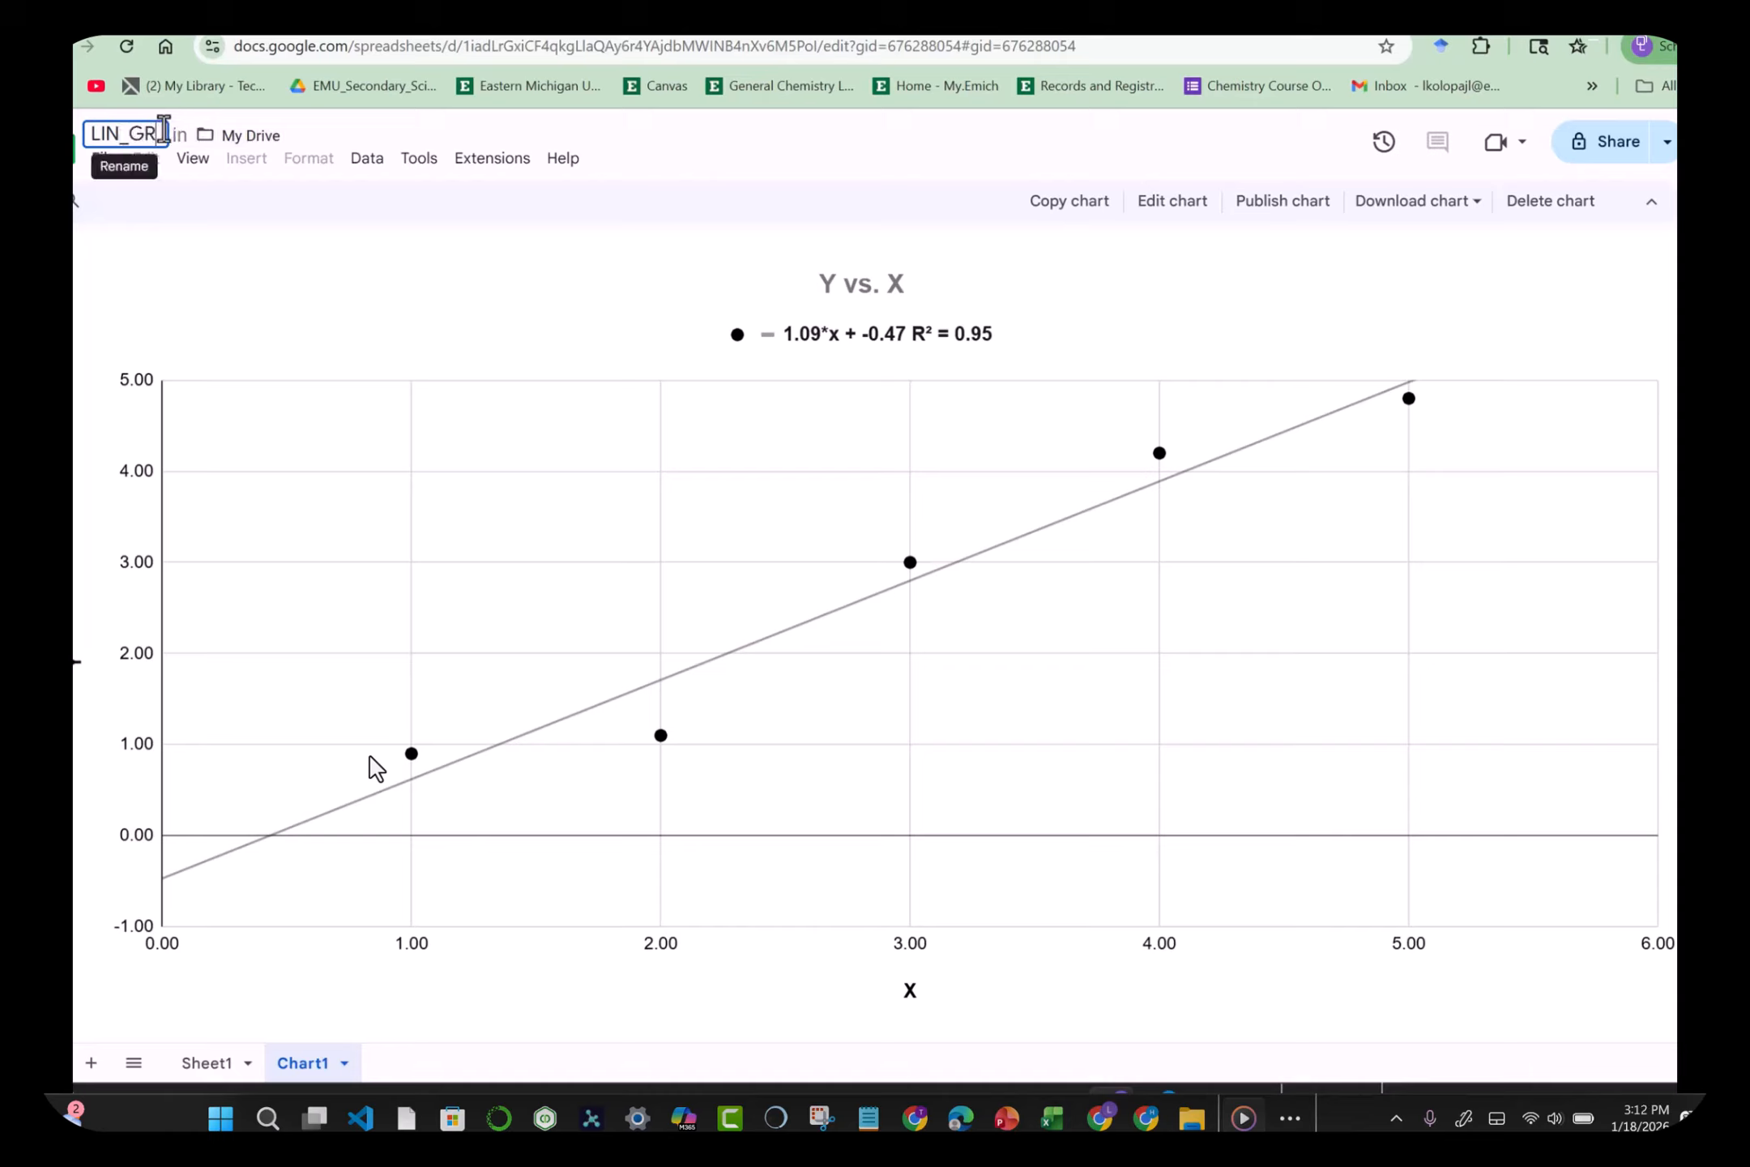
pyautogui.press('BackSpace')
pyautogui.press('BackSpace')
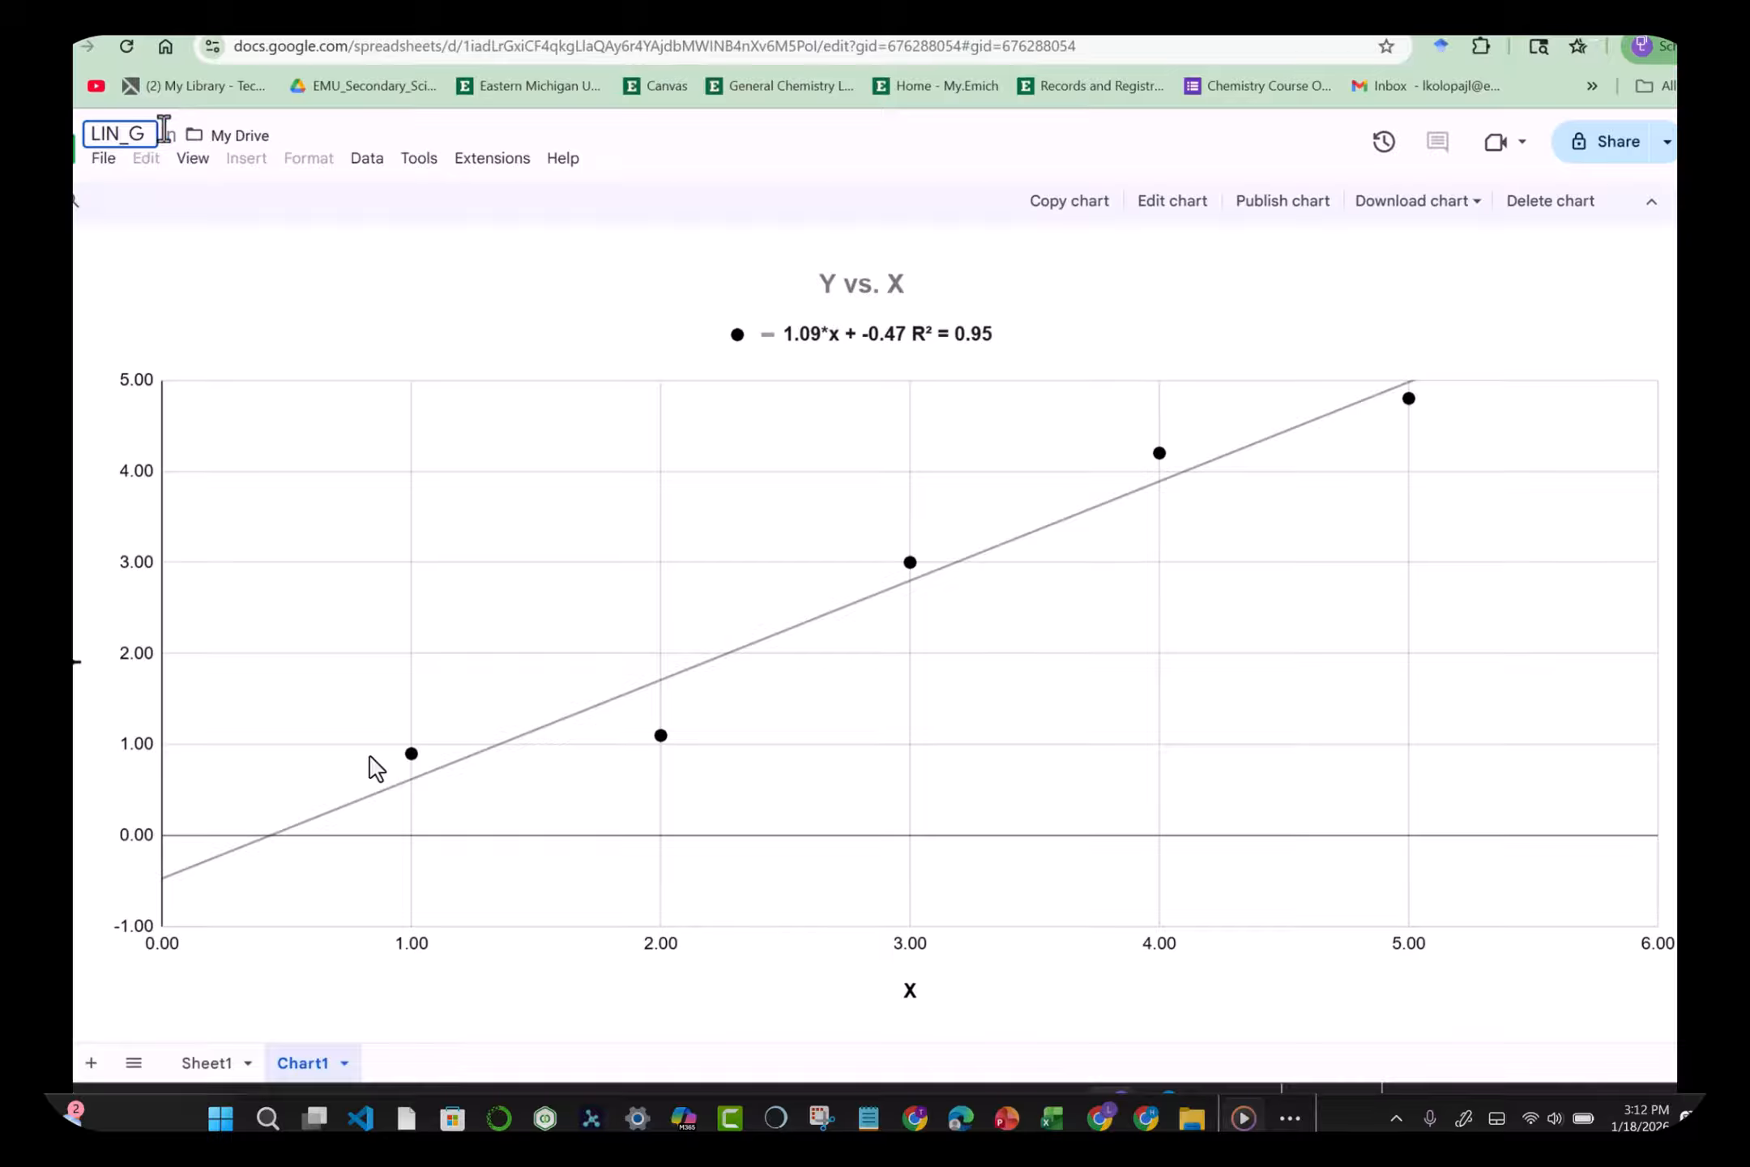
pyautogui.write('REGRESSI')
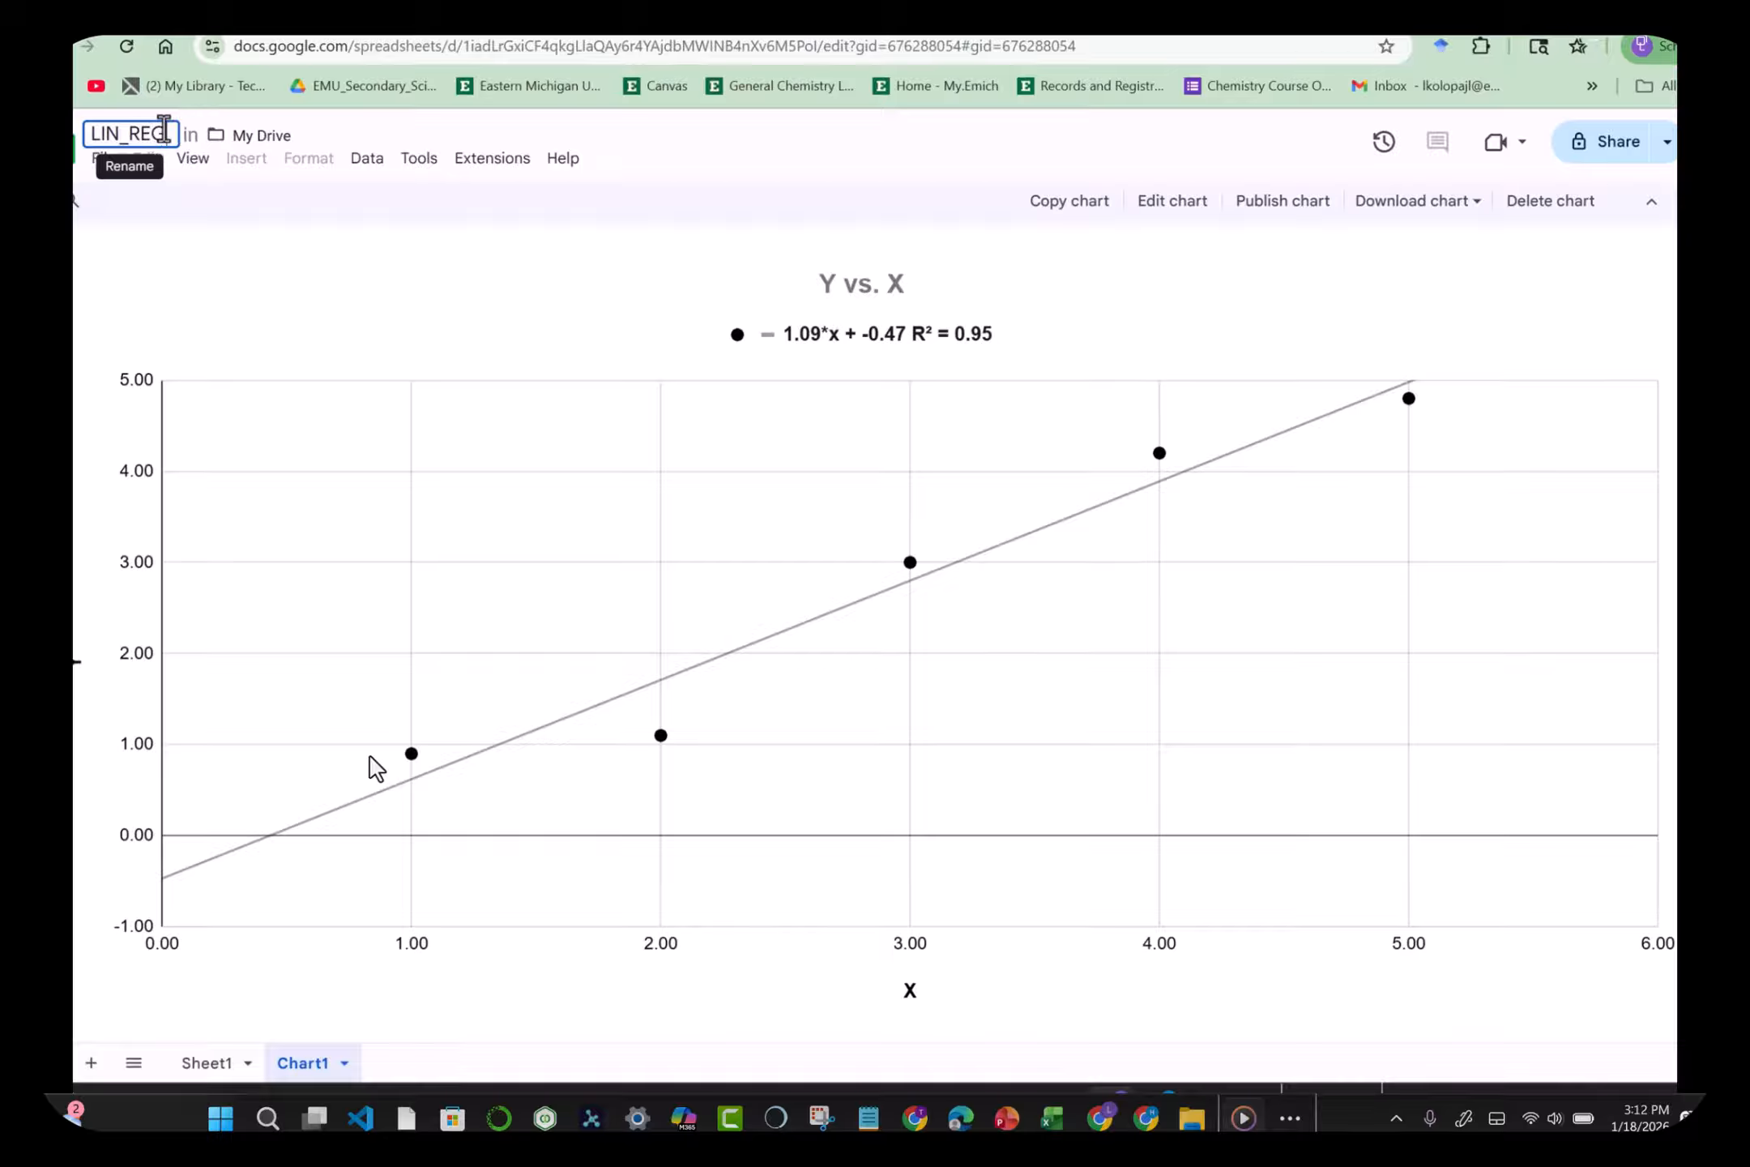
pyautogui.write('ON_')
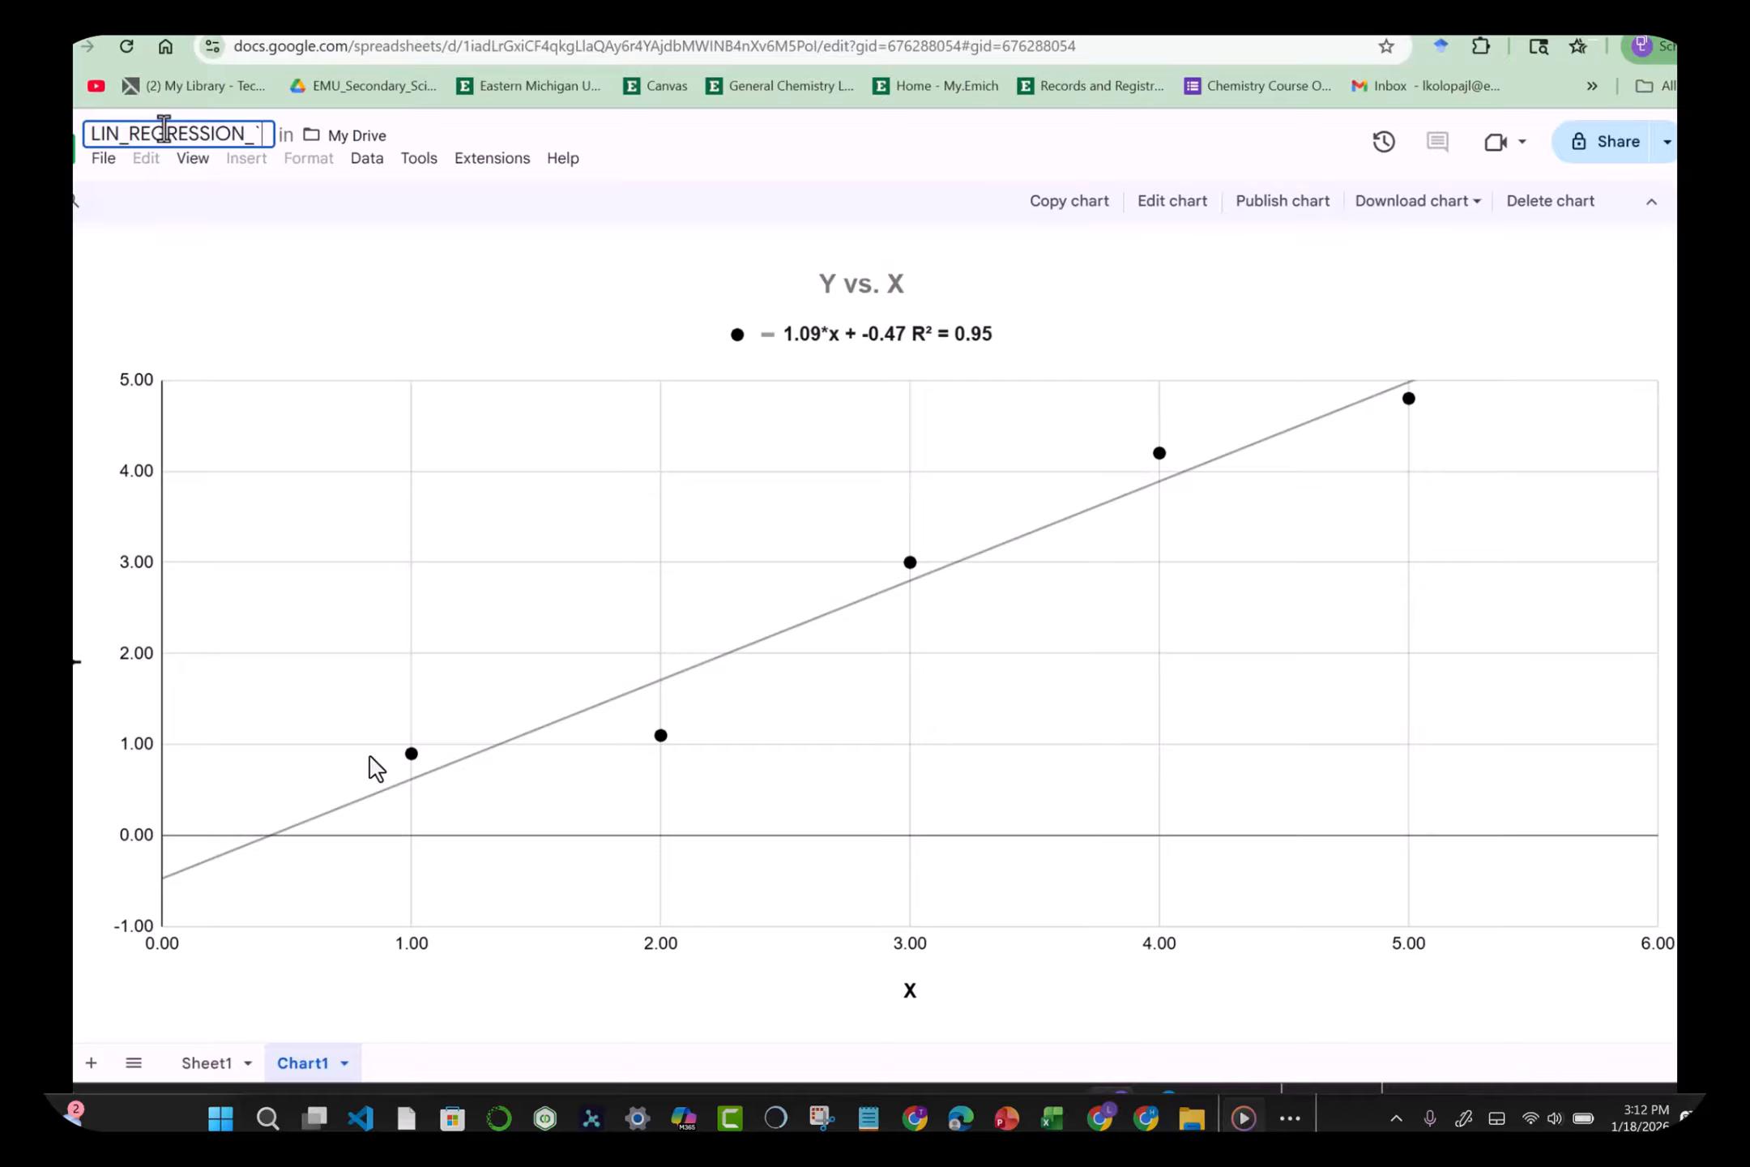
pyautogui.press('BackSpace')
pyautogui.write('1')
pyautogui.click(343, 301)
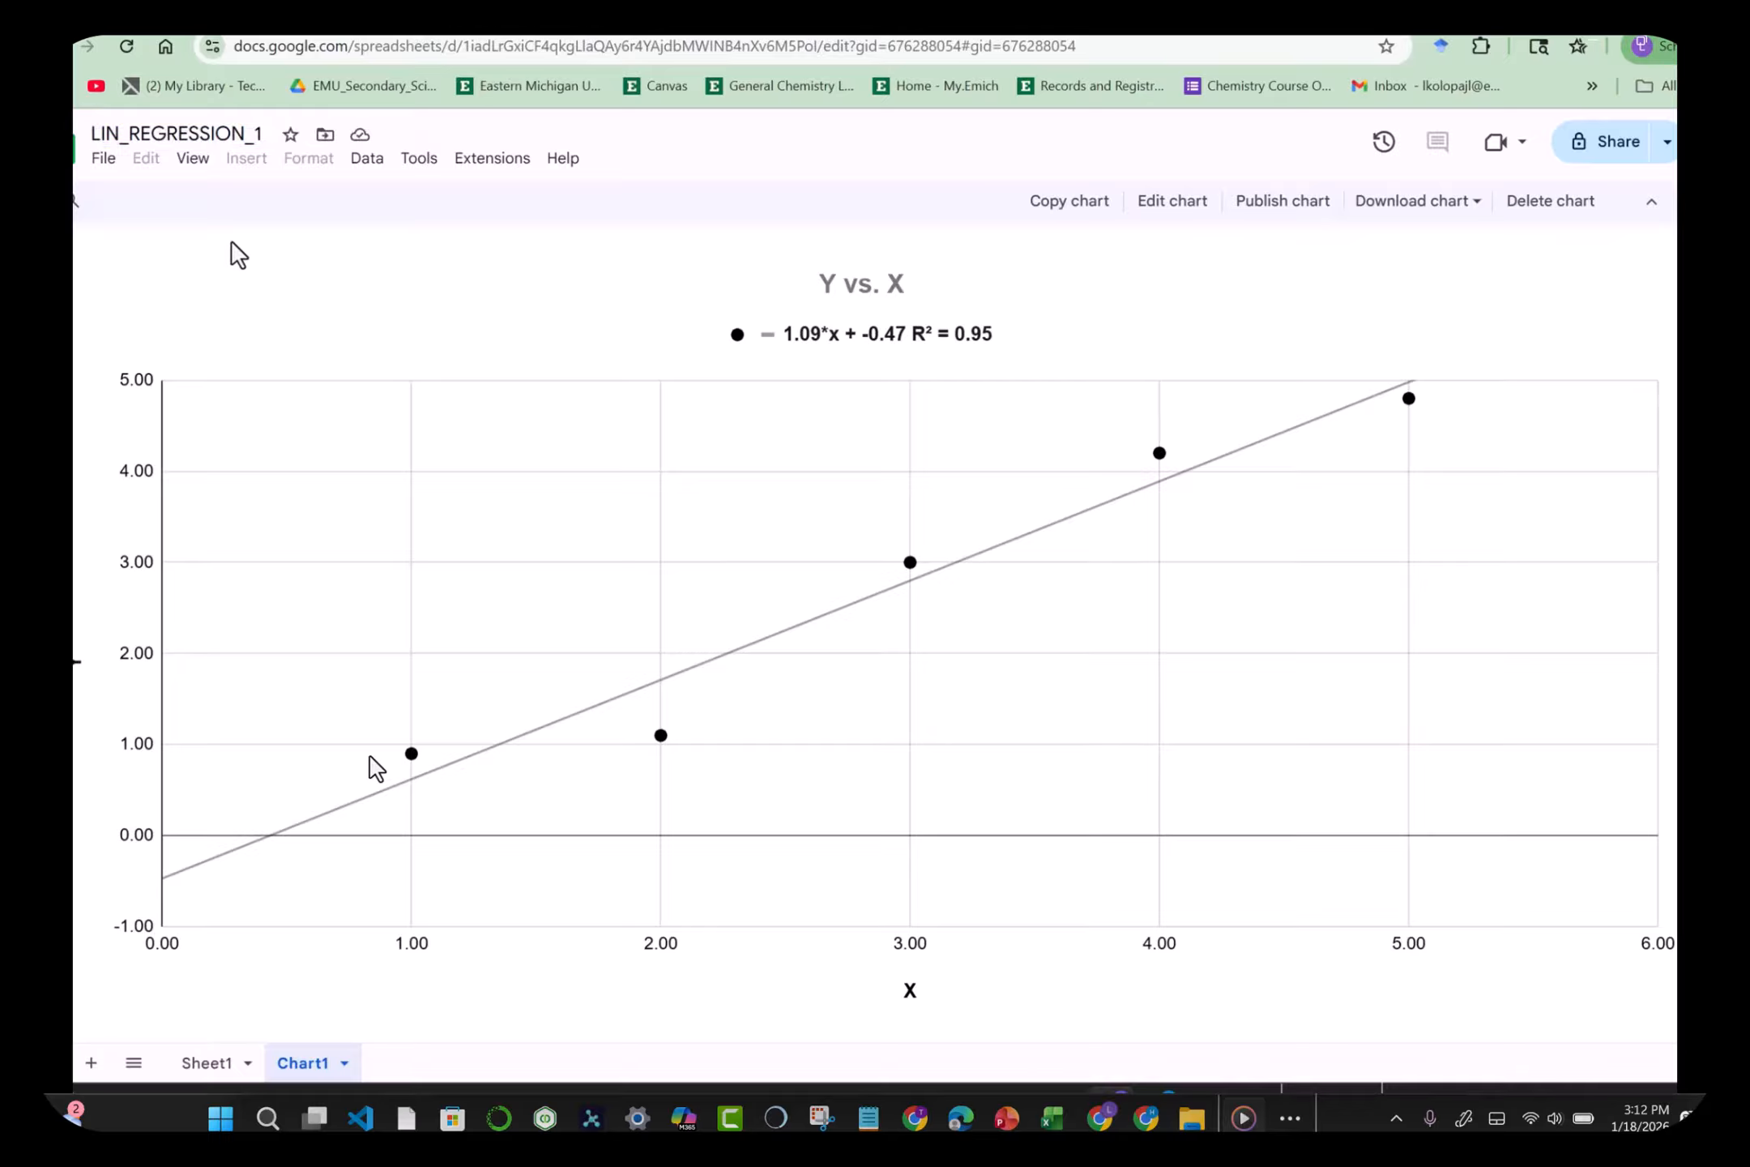
# Step: Open the spreadsheet's File menu to reach its Download options
pyautogui.click(105, 161)
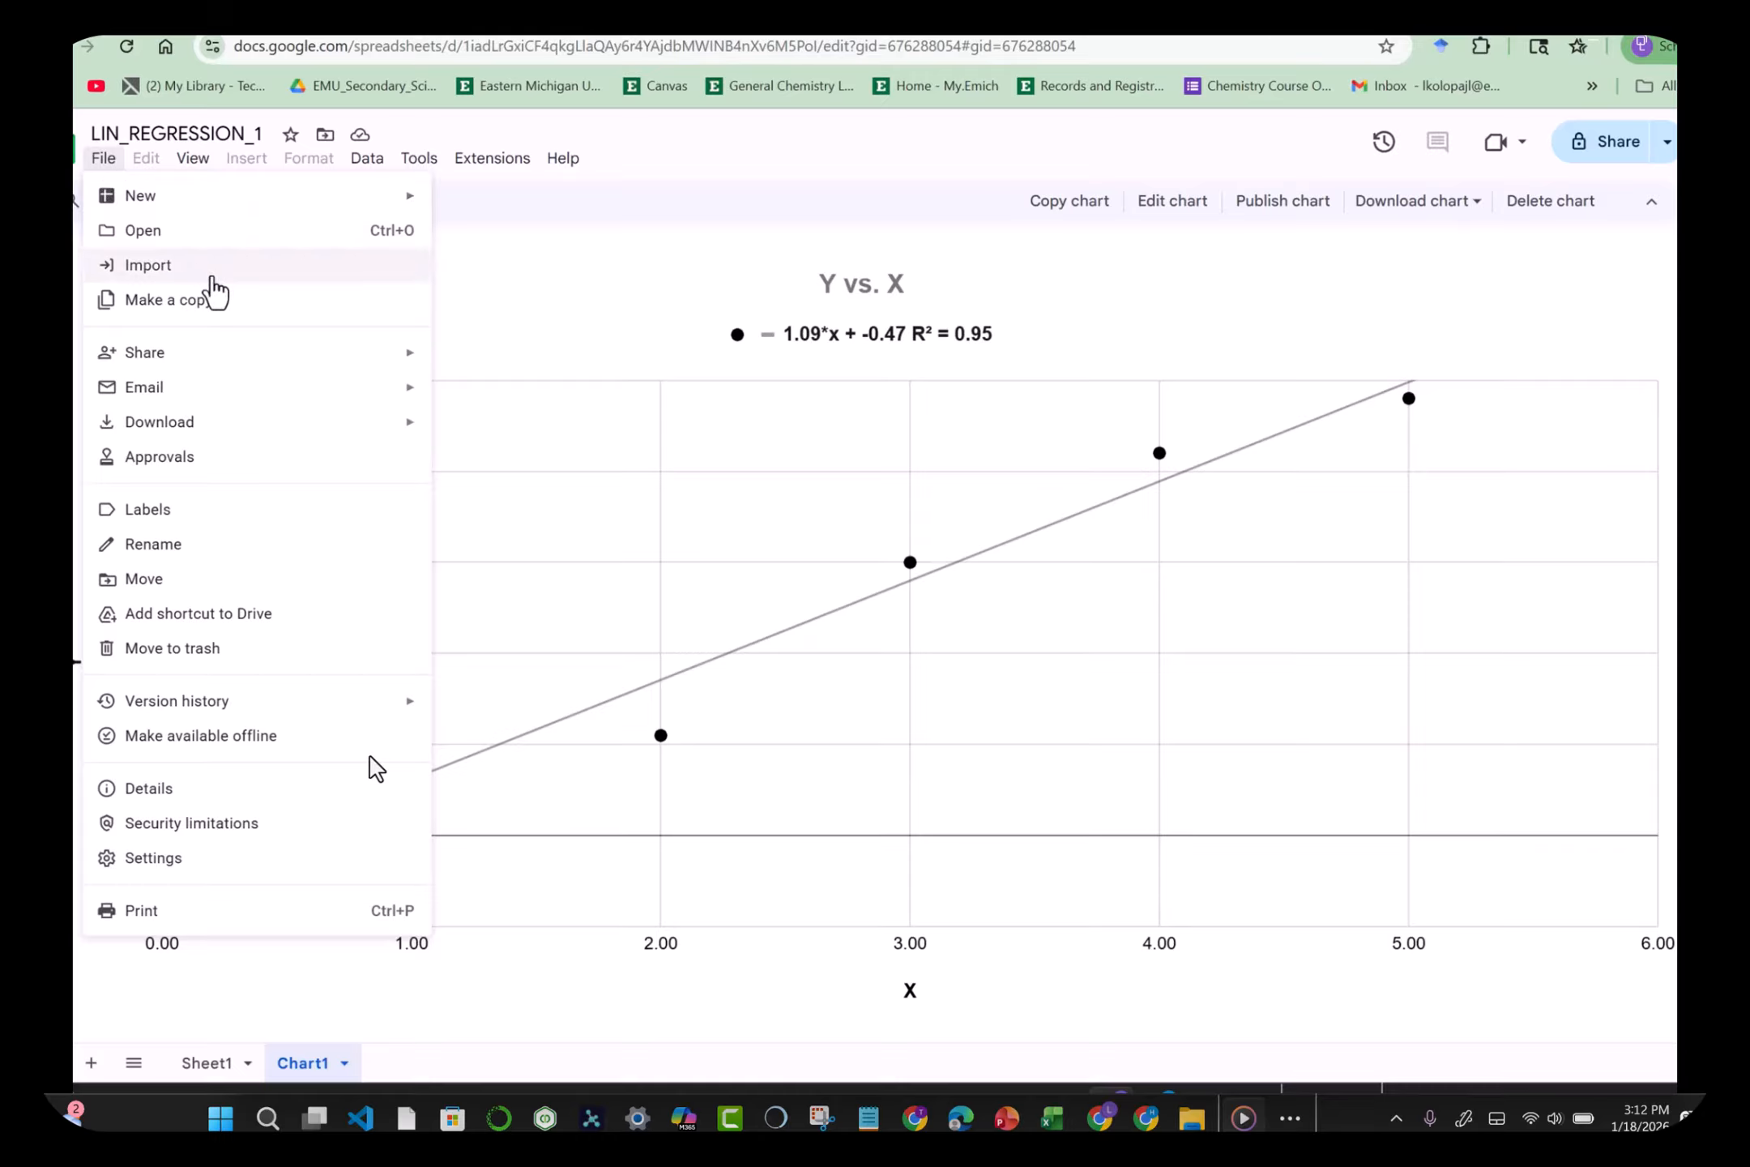
pyautogui.moveTo(265, 430)
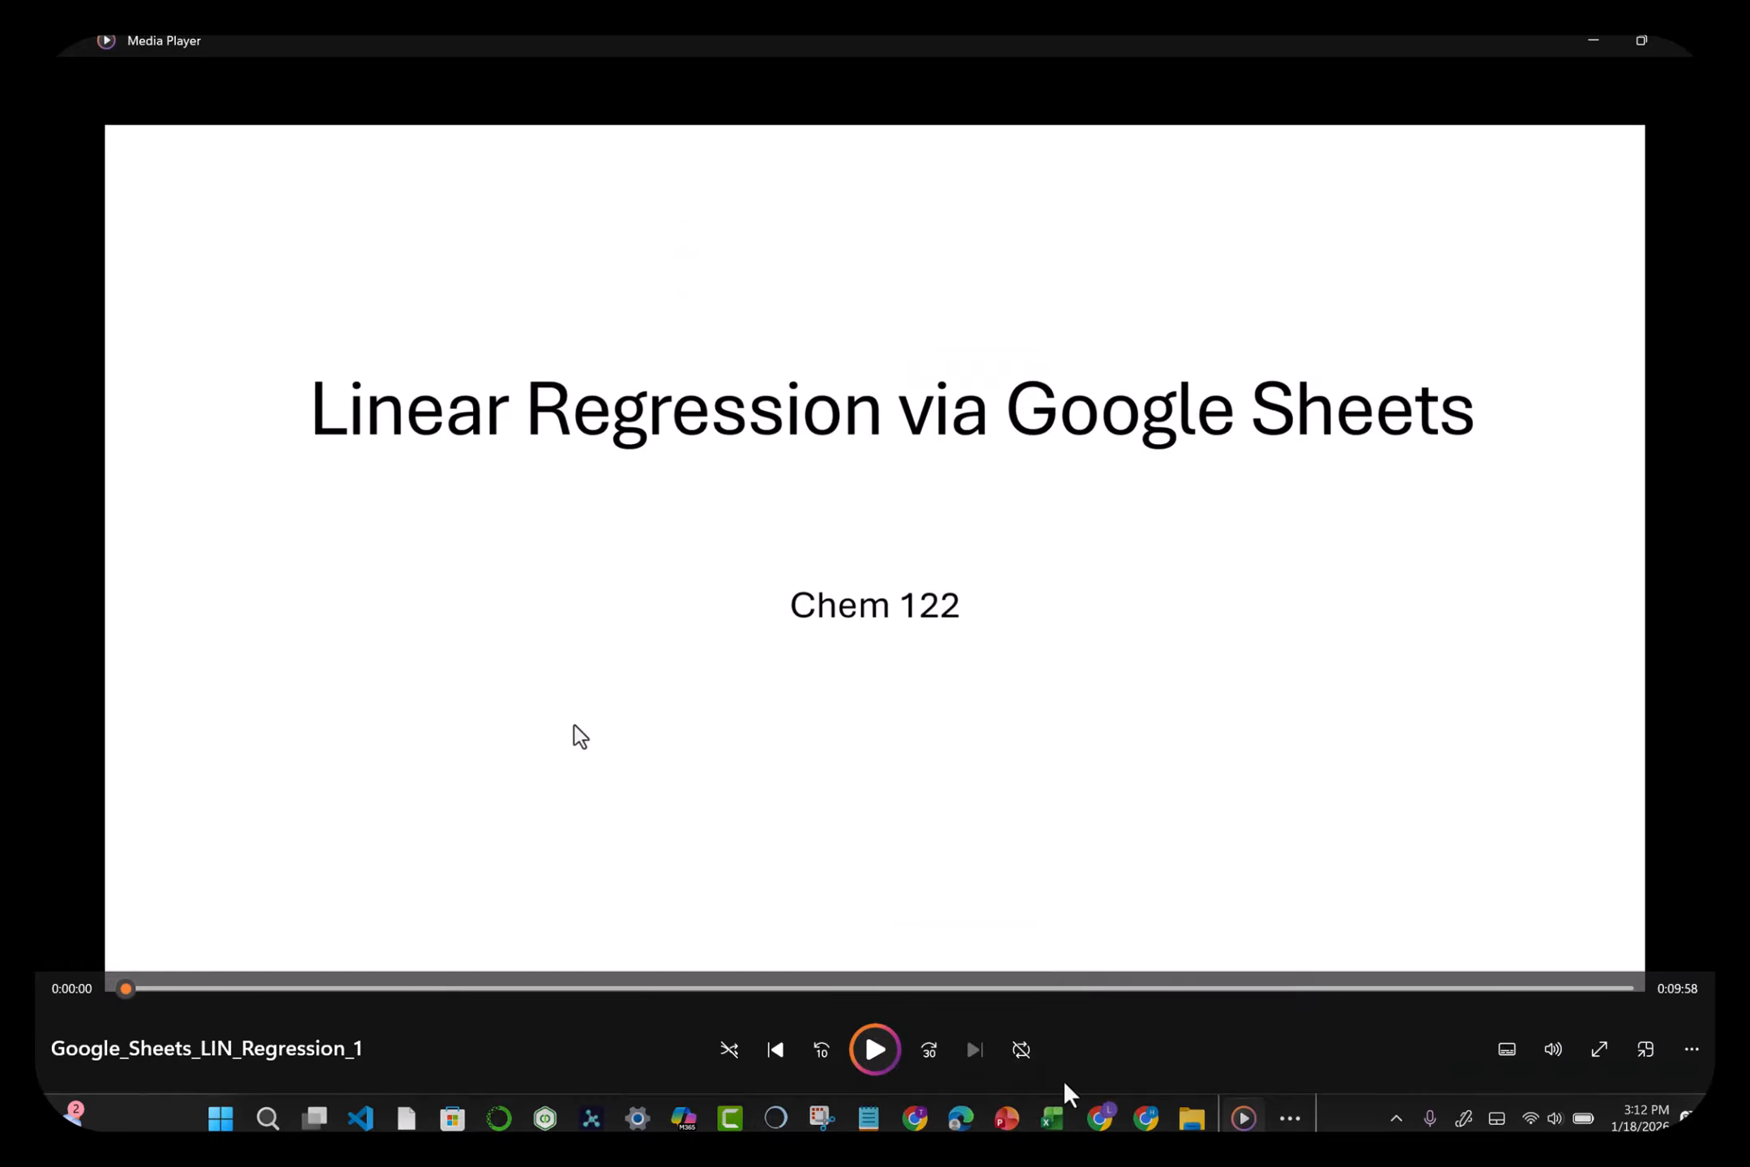
# Step: Close Media Player to reveal the Downloads folder with Google_Sheets_LIN_Regression_1.mp4
pyautogui.click(1679, 44)
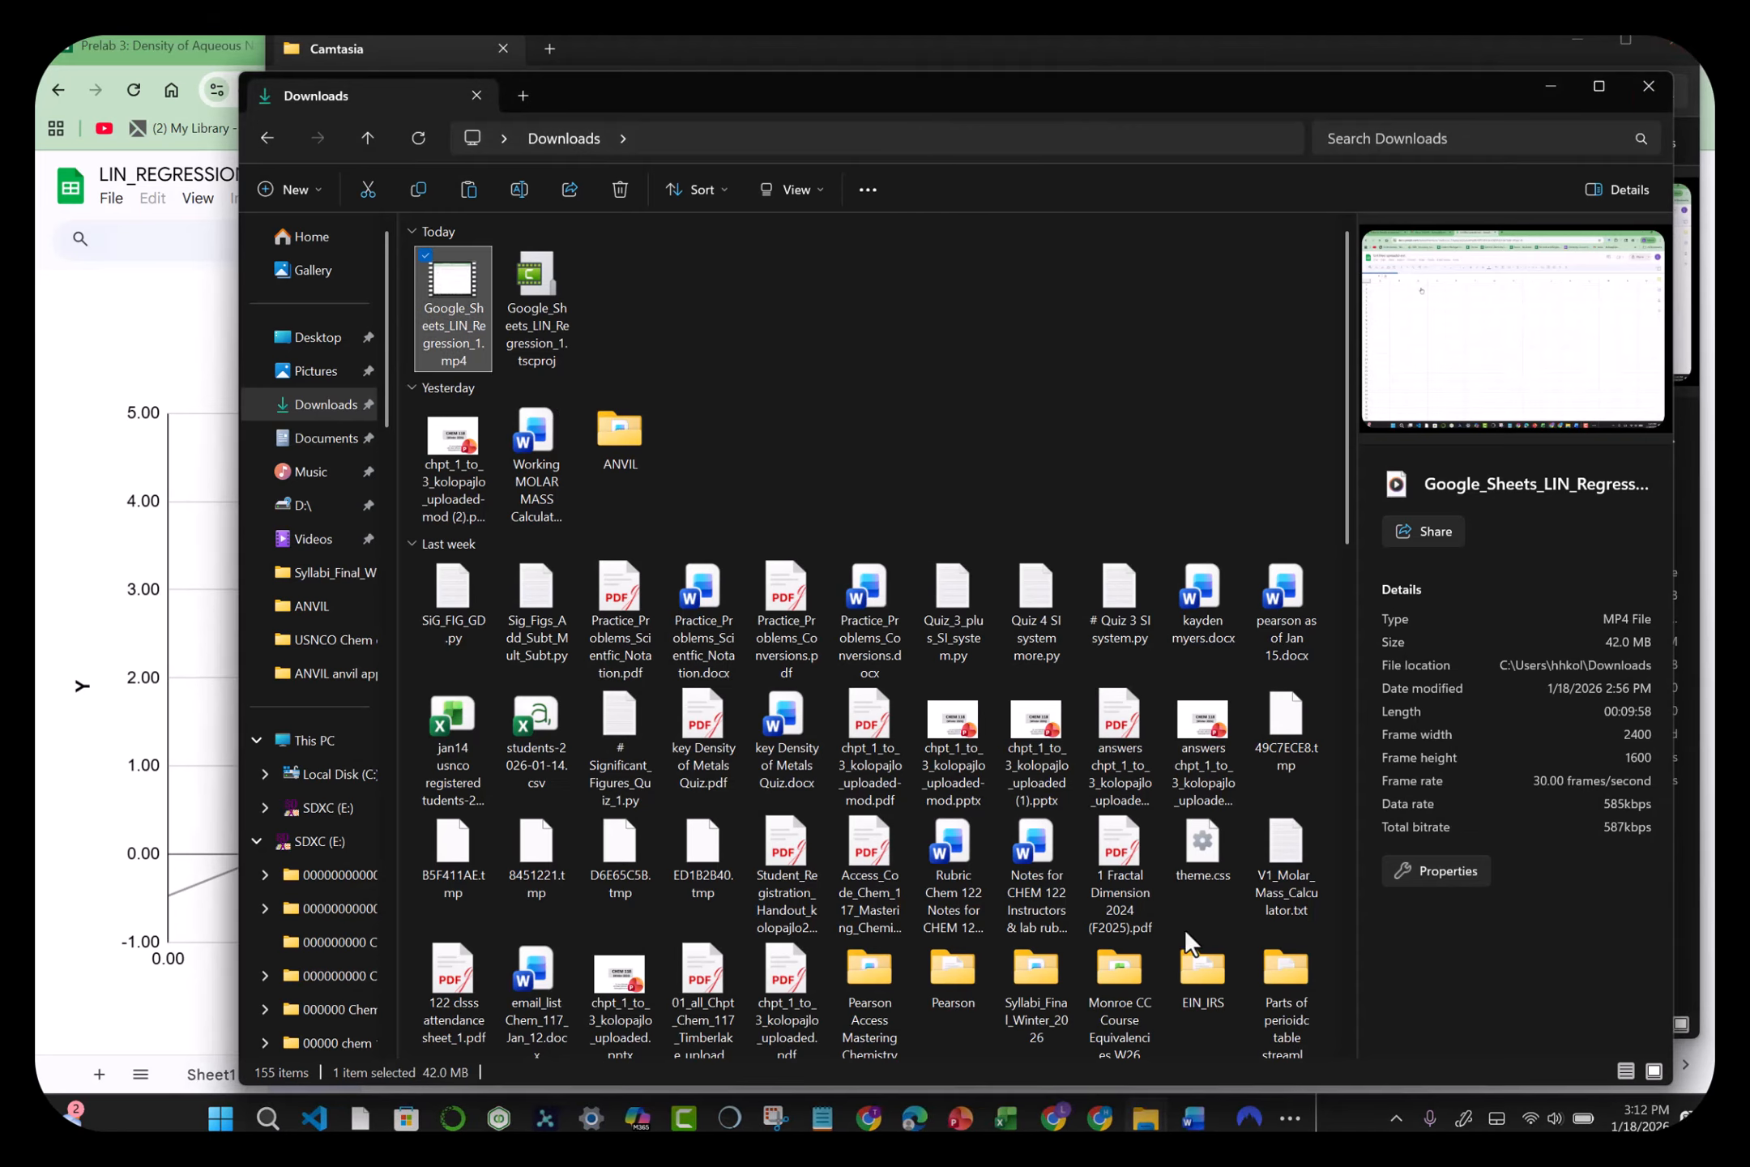
# Step: Bring up Camtasia's welcome window, then minimize it, the Downloads window and the Camtasia folder window
pyautogui.moveTo(685, 1120)
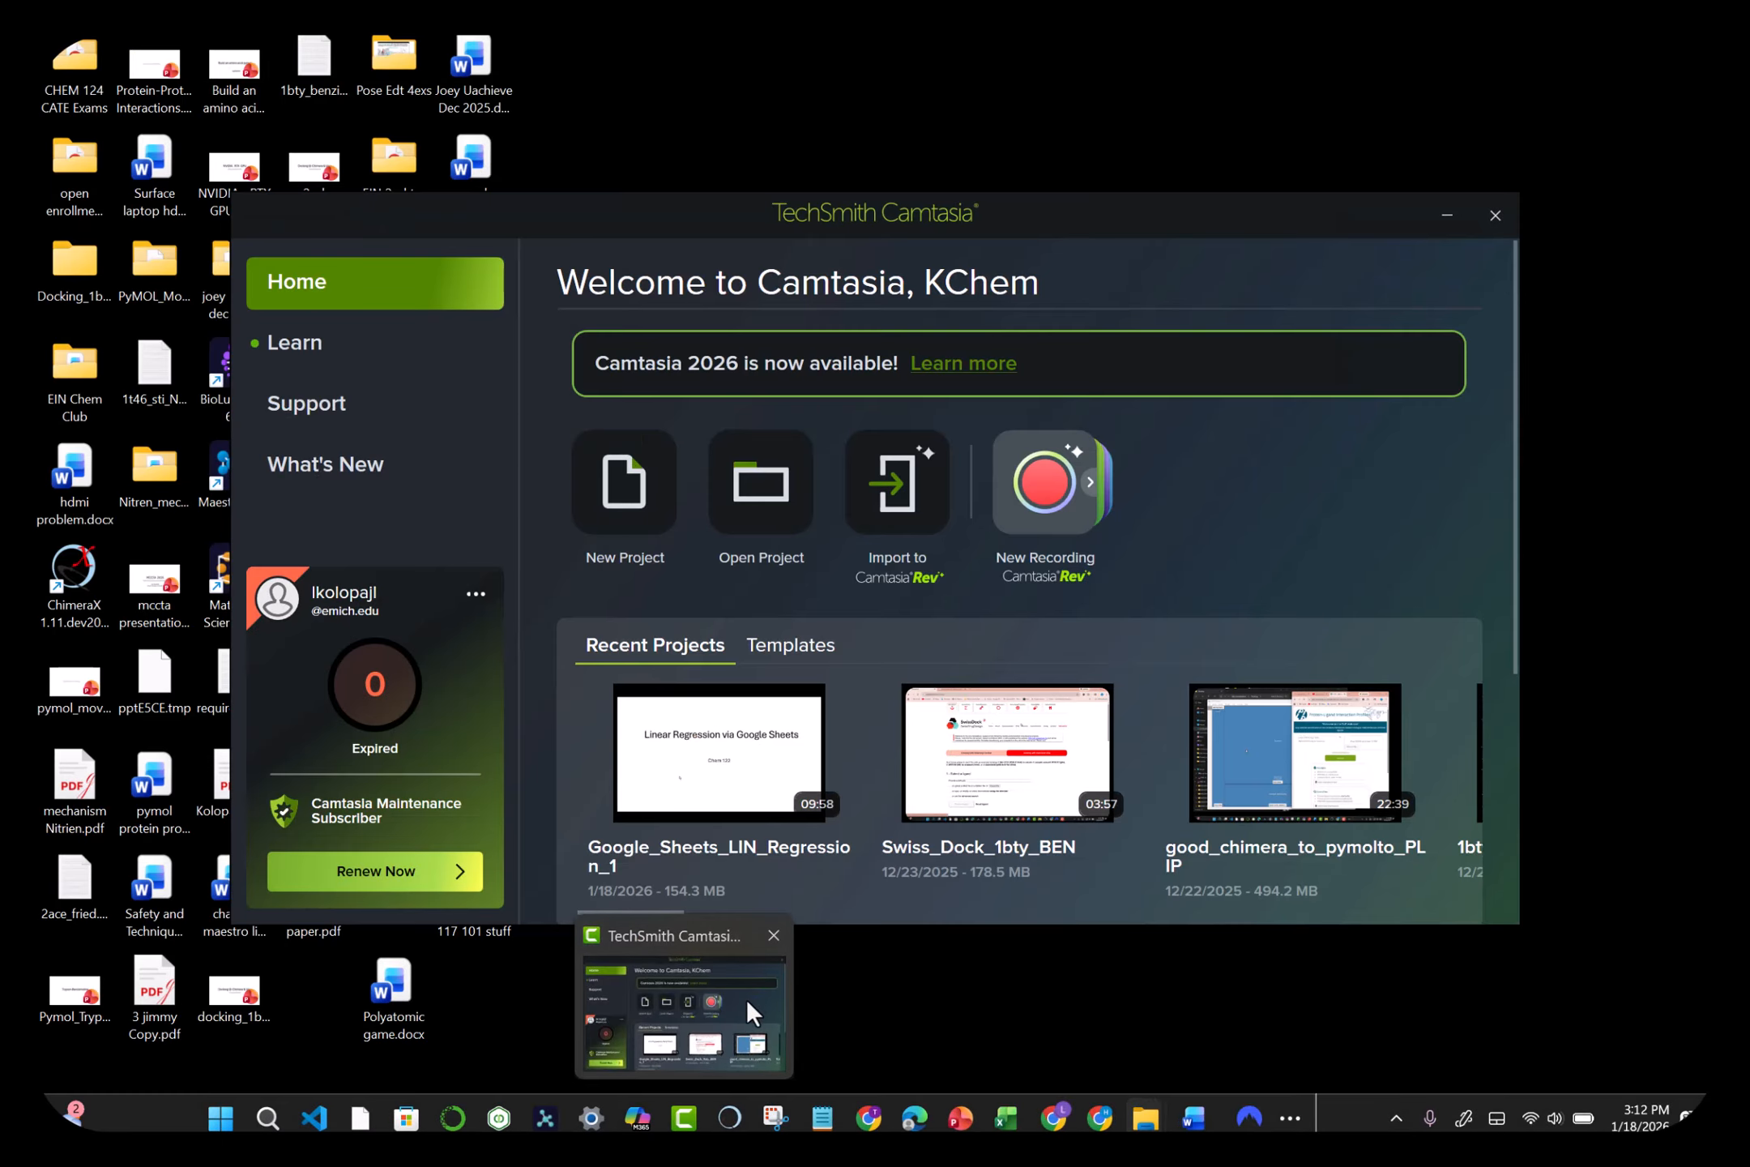
pyautogui.click(746, 998)
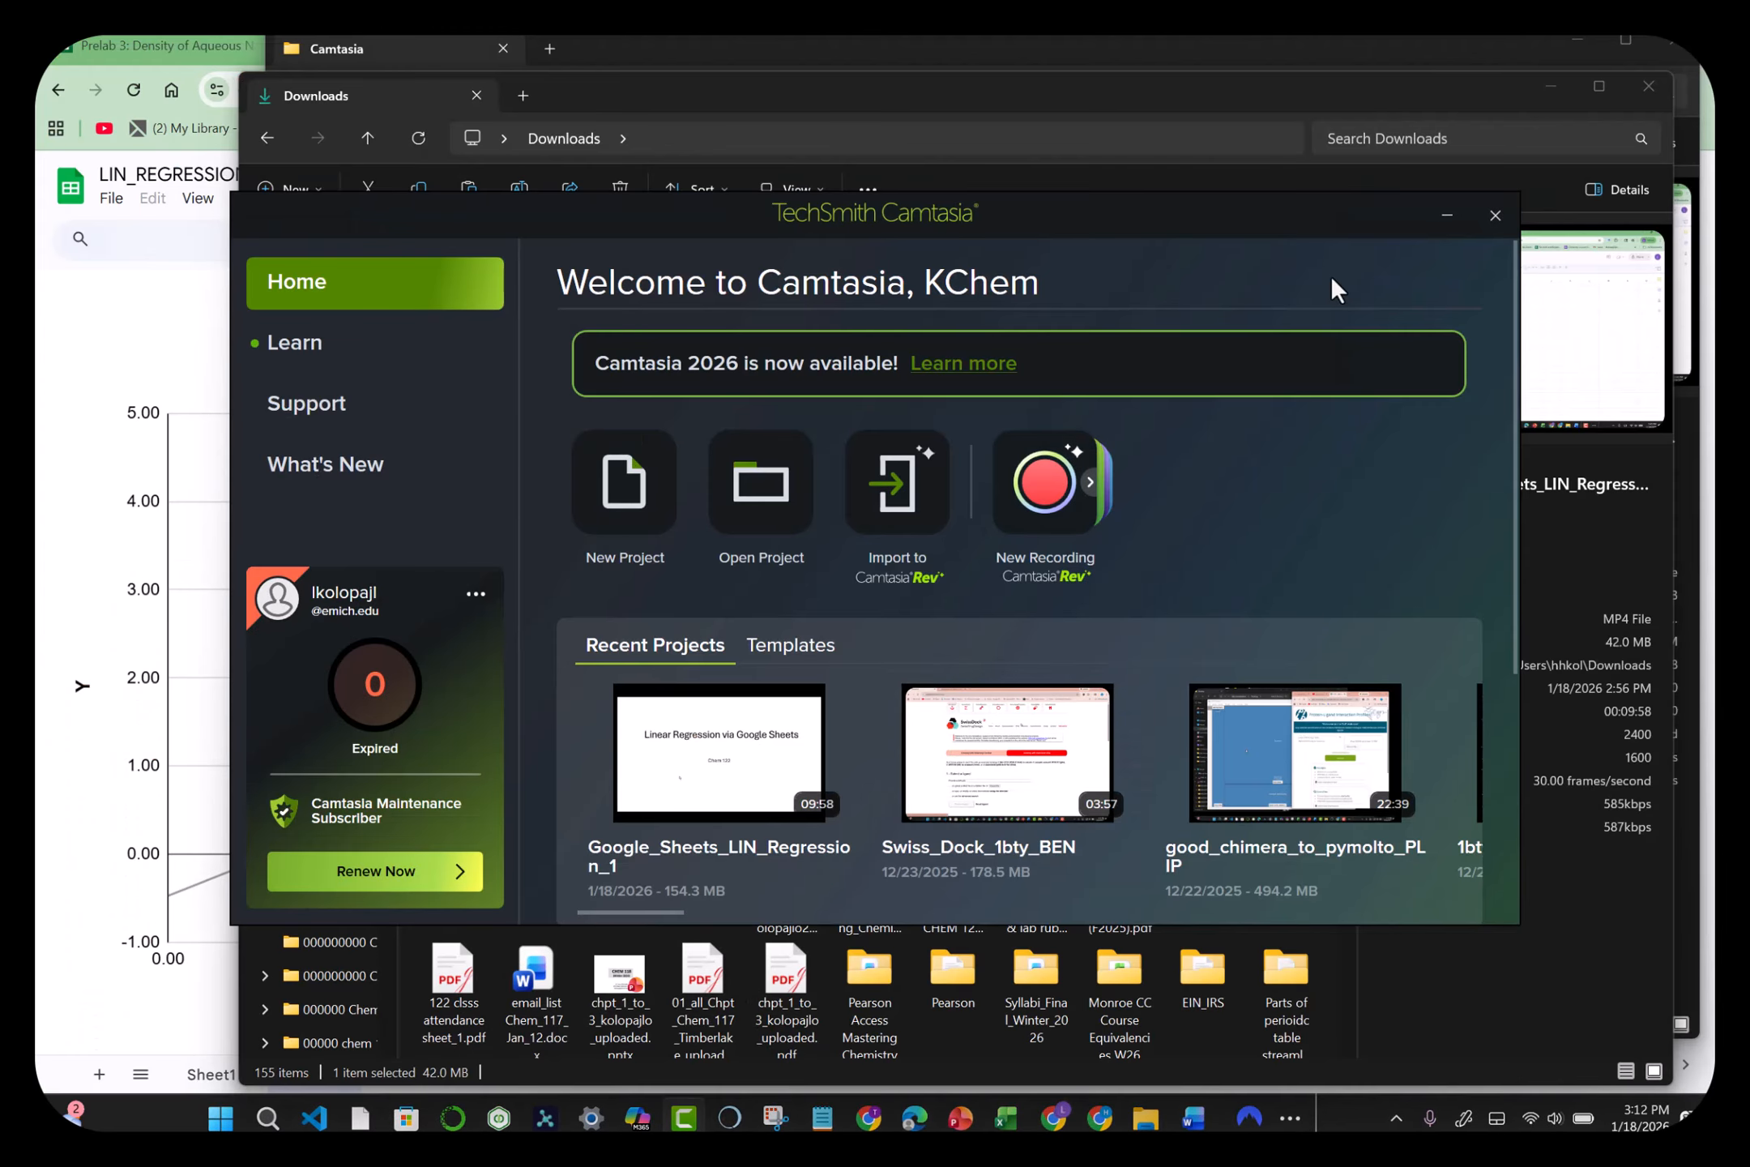
pyautogui.click(1559, 96)
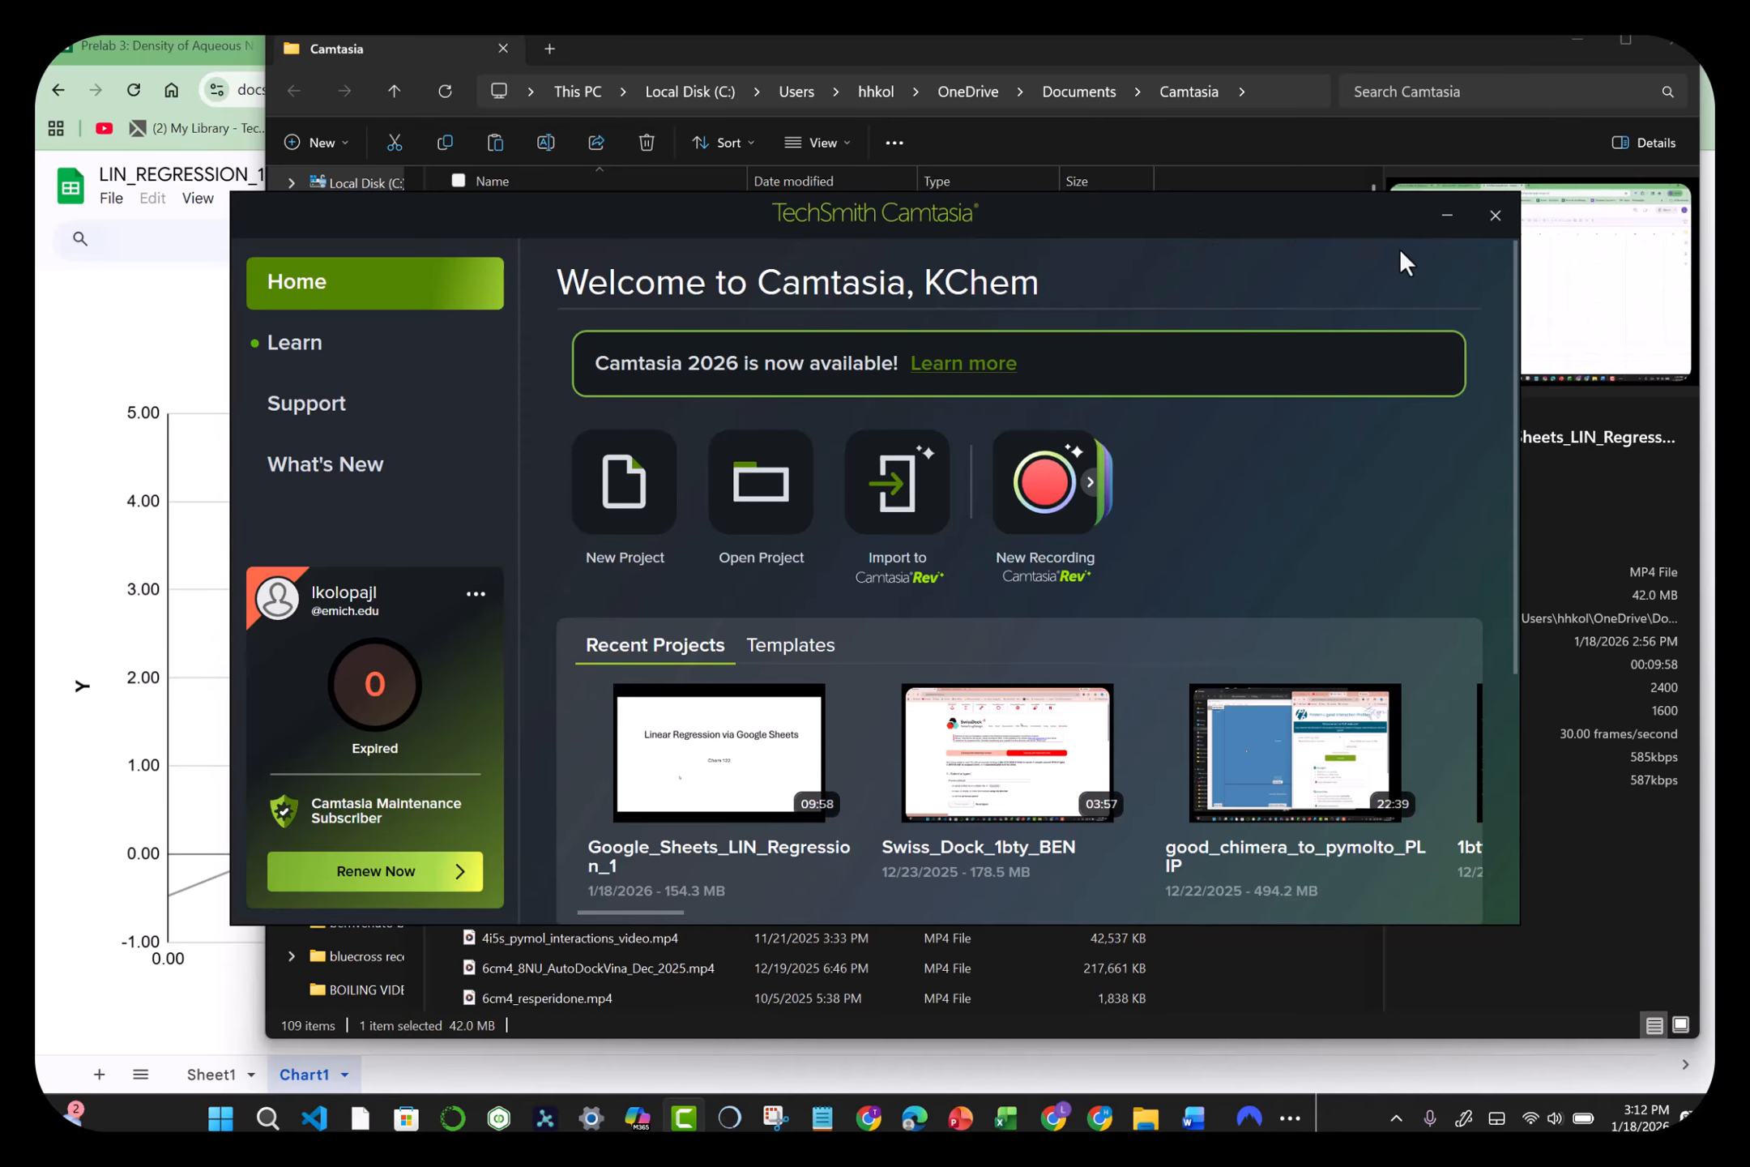
pyautogui.click(1446, 215)
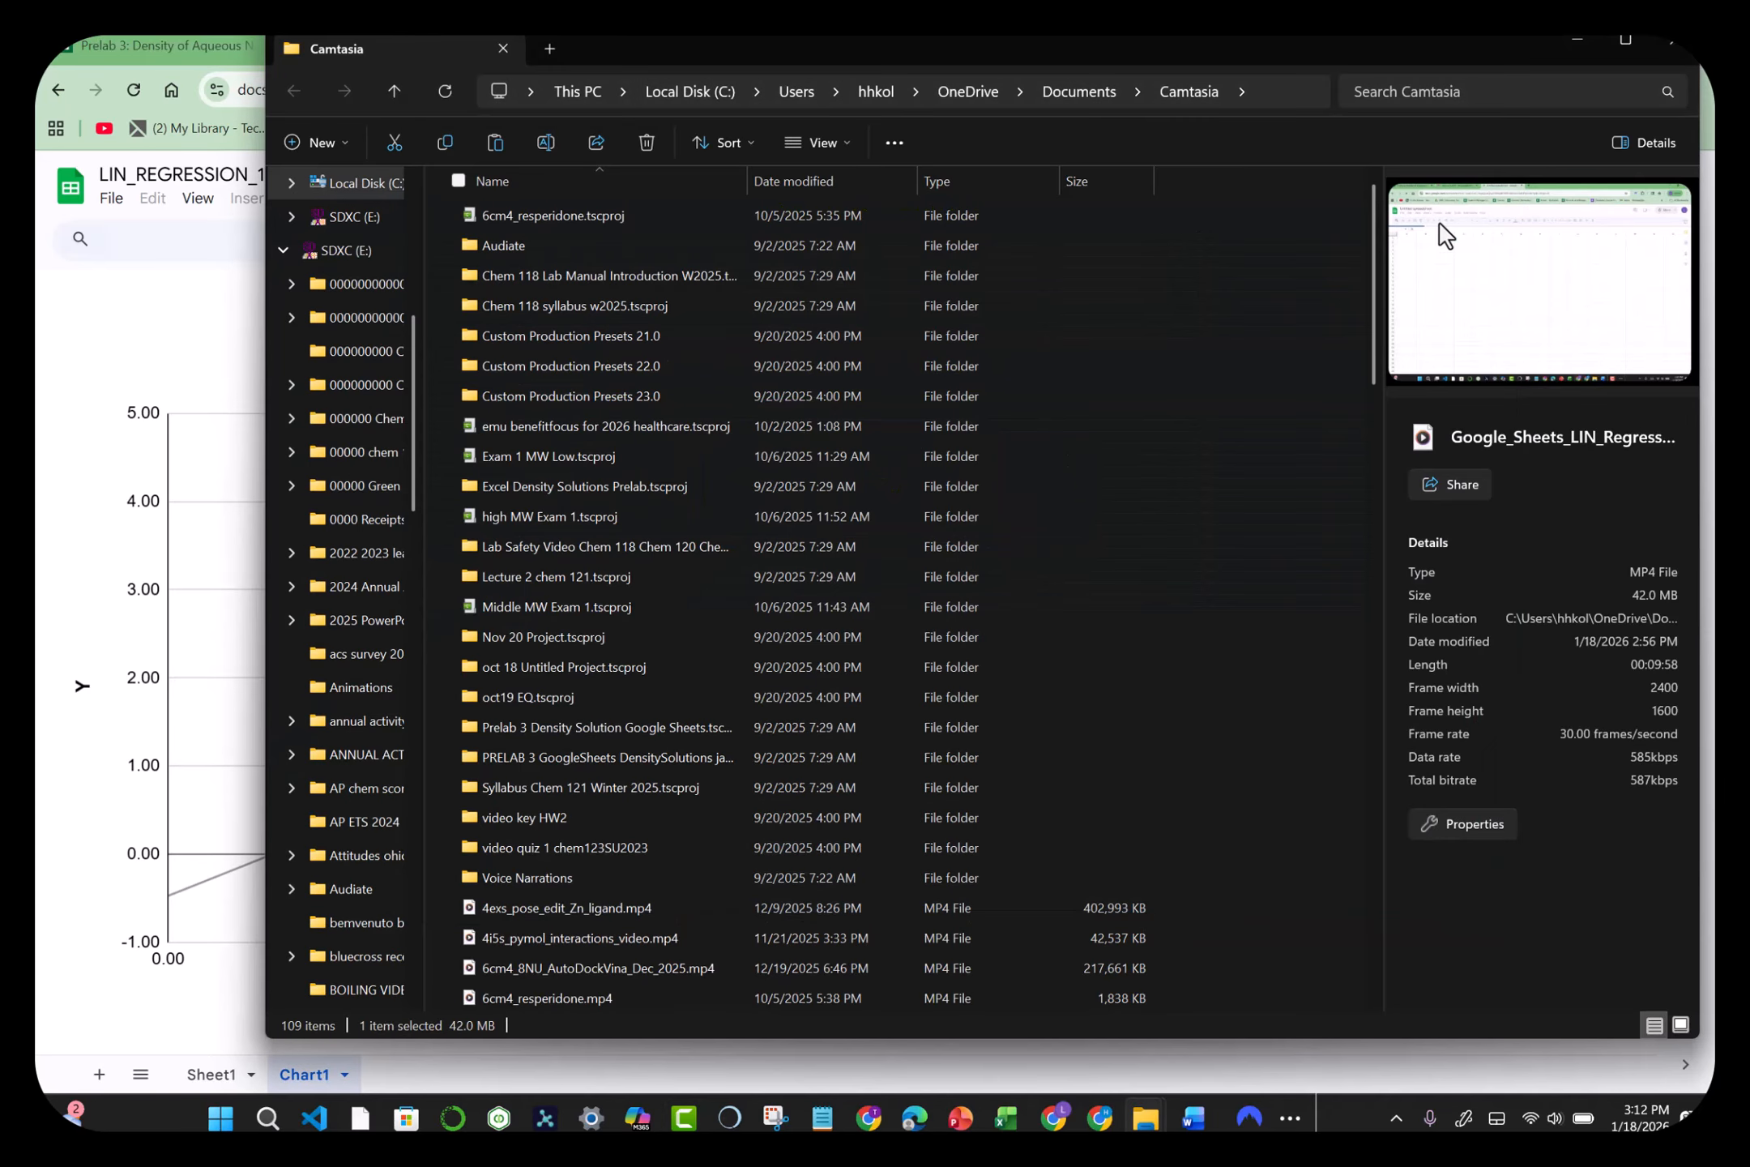
pyautogui.click(1574, 45)
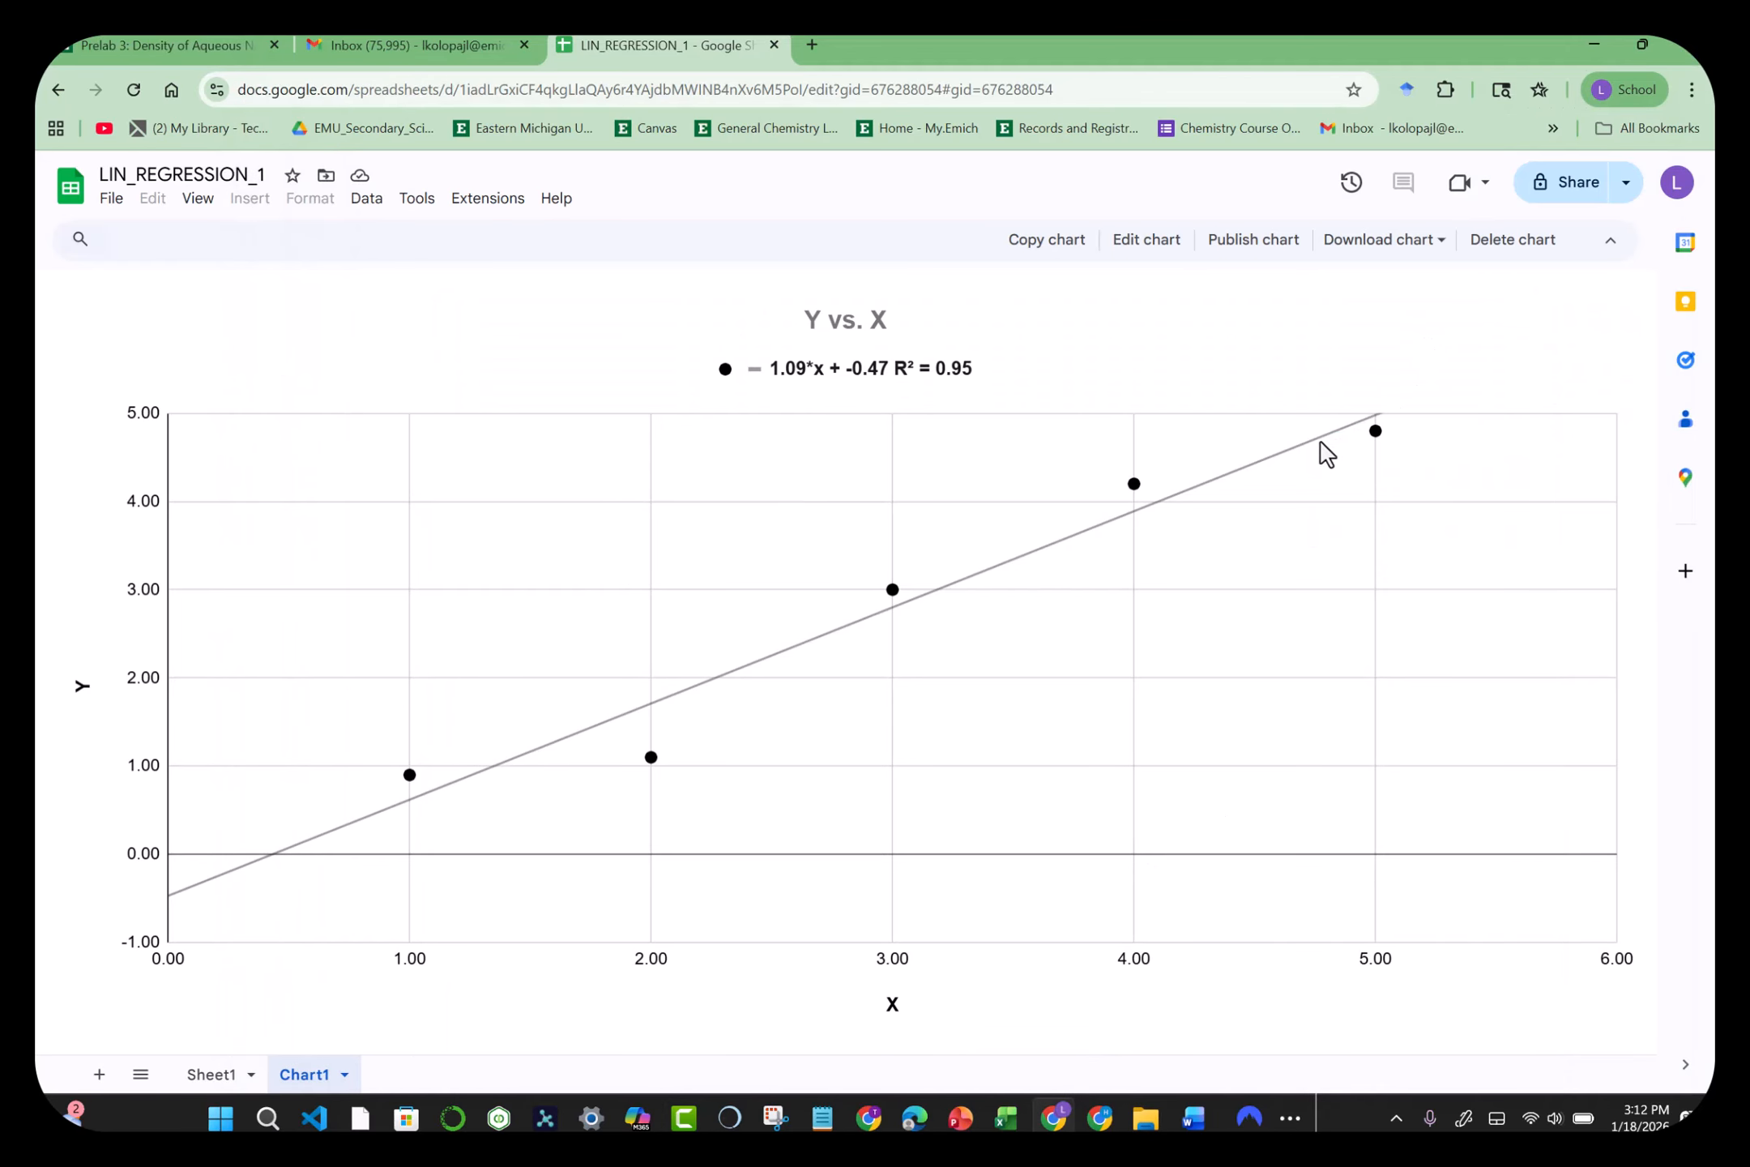
# Step: Minimize Chrome and PowerPoint, close Snipping Tool, and reveal the taskbar's hidden apps
pyautogui.click(1600, 50)
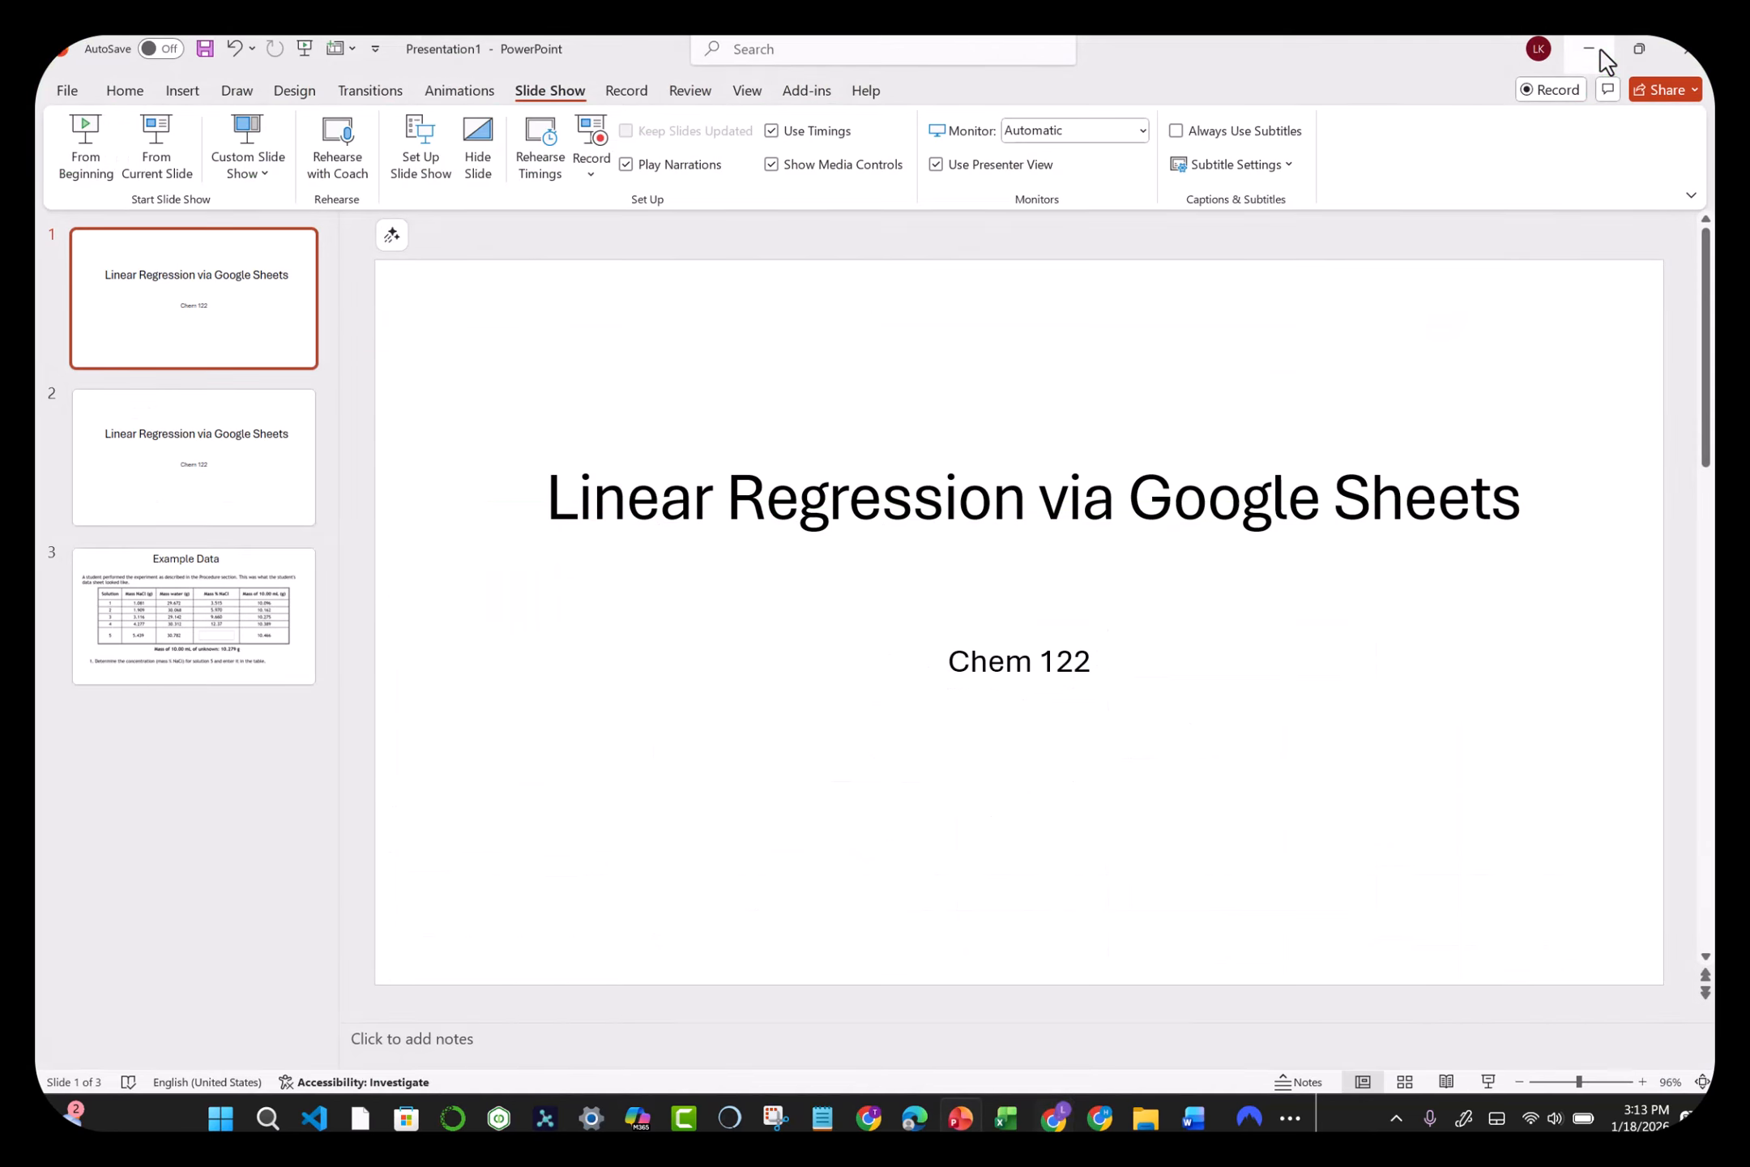
pyautogui.click(1583, 51)
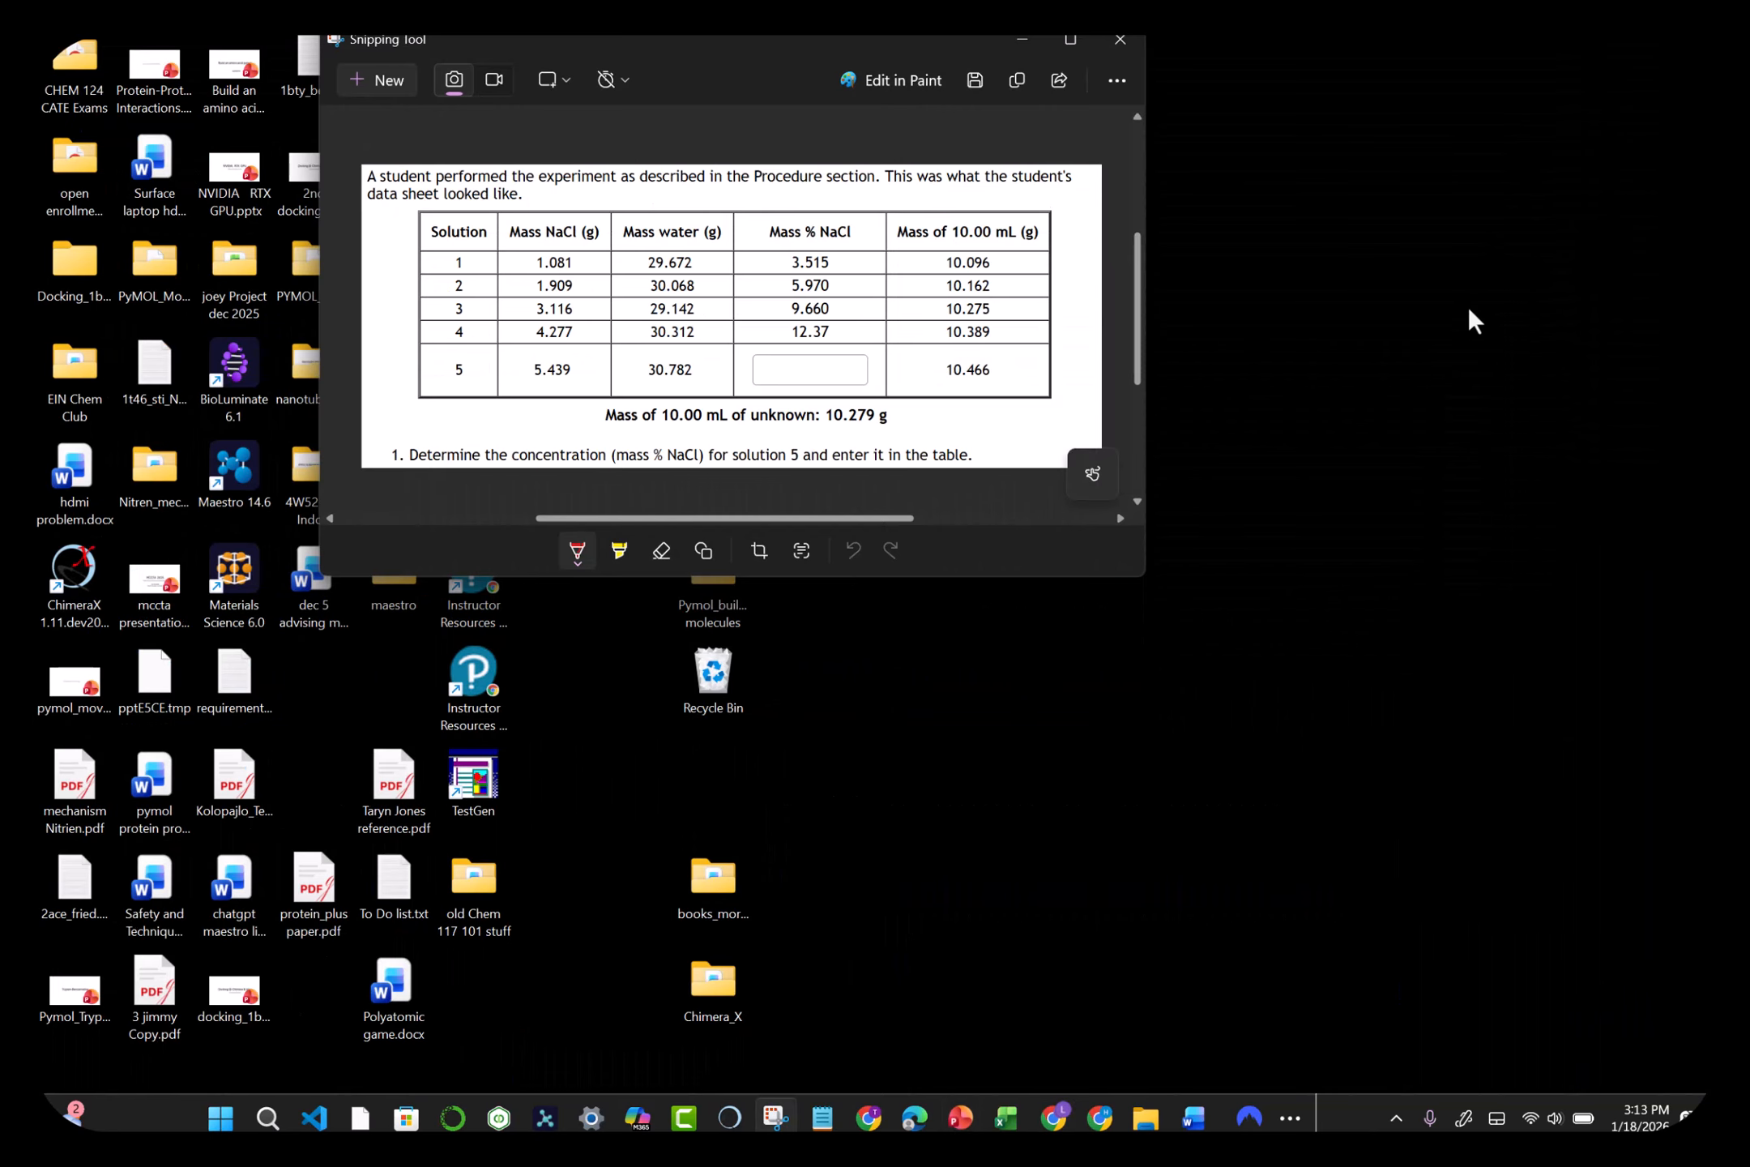
pyautogui.click(1279, 696)
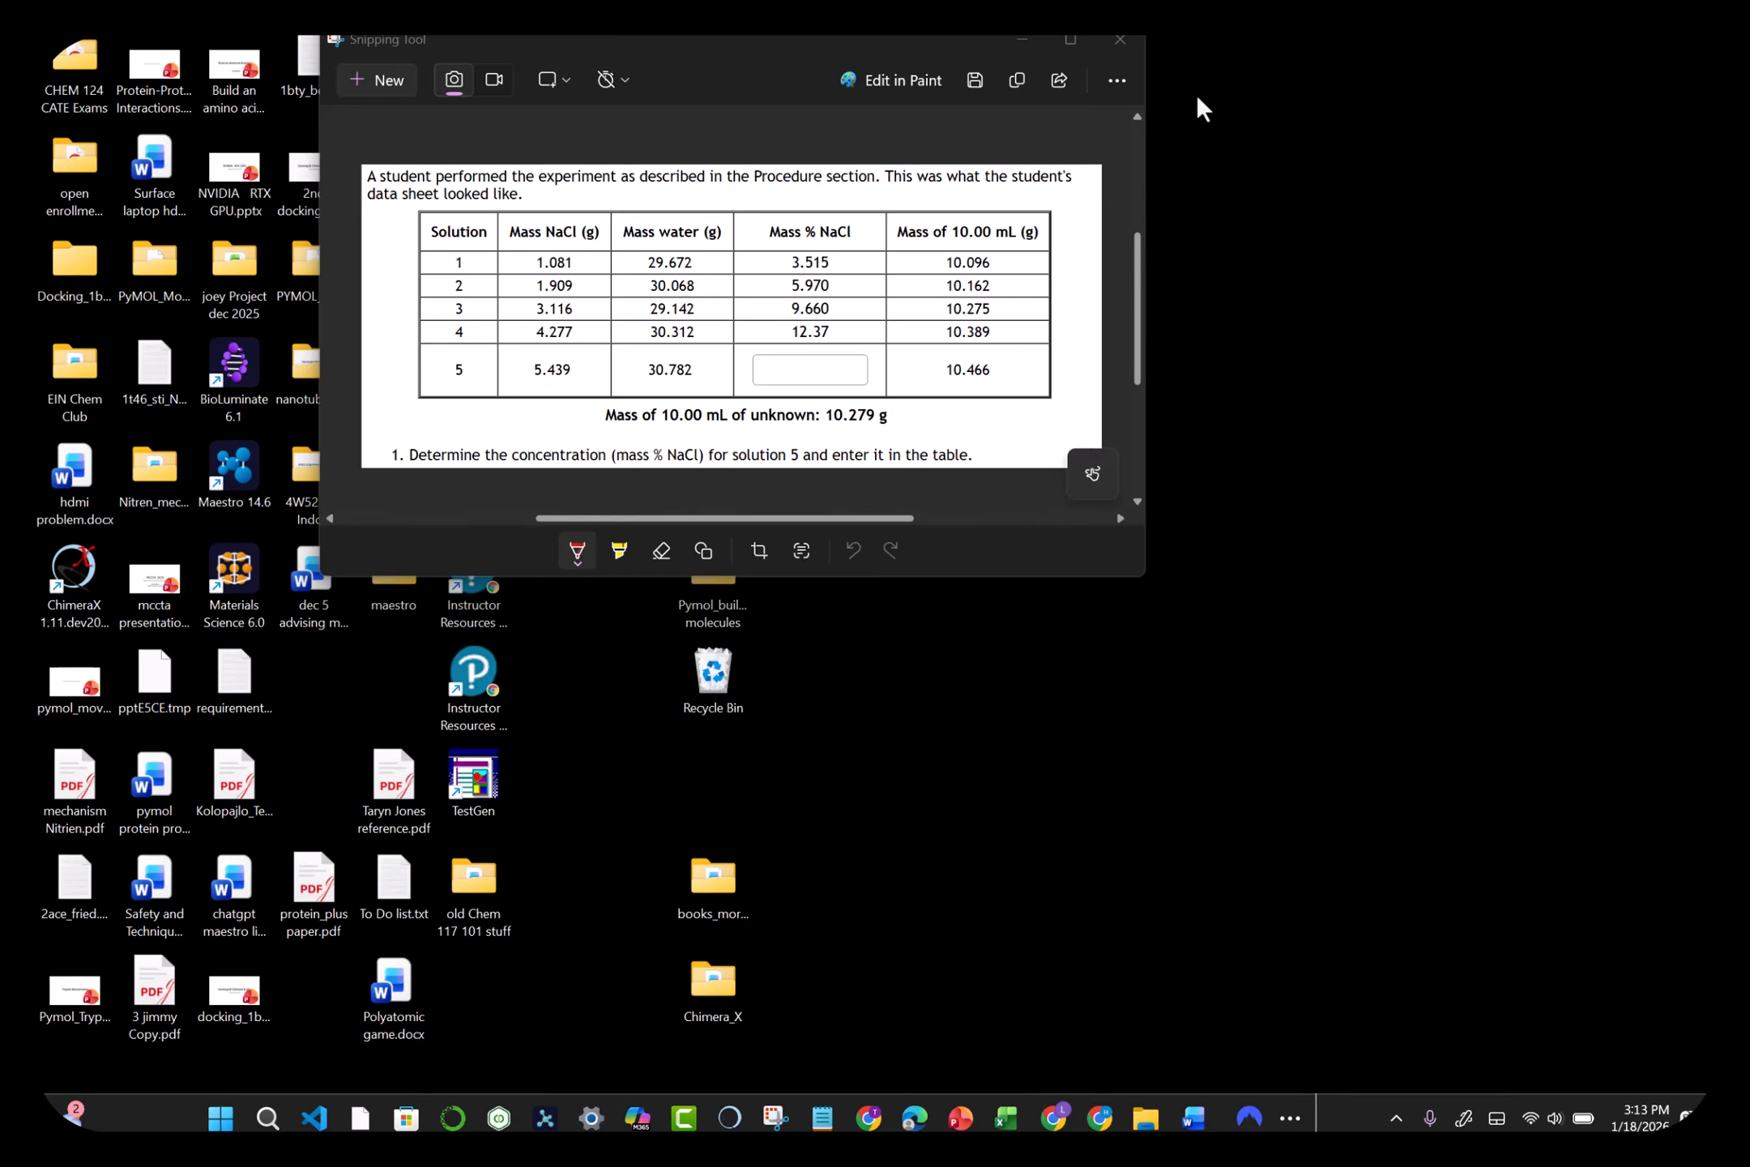
pyautogui.click(1118, 34)
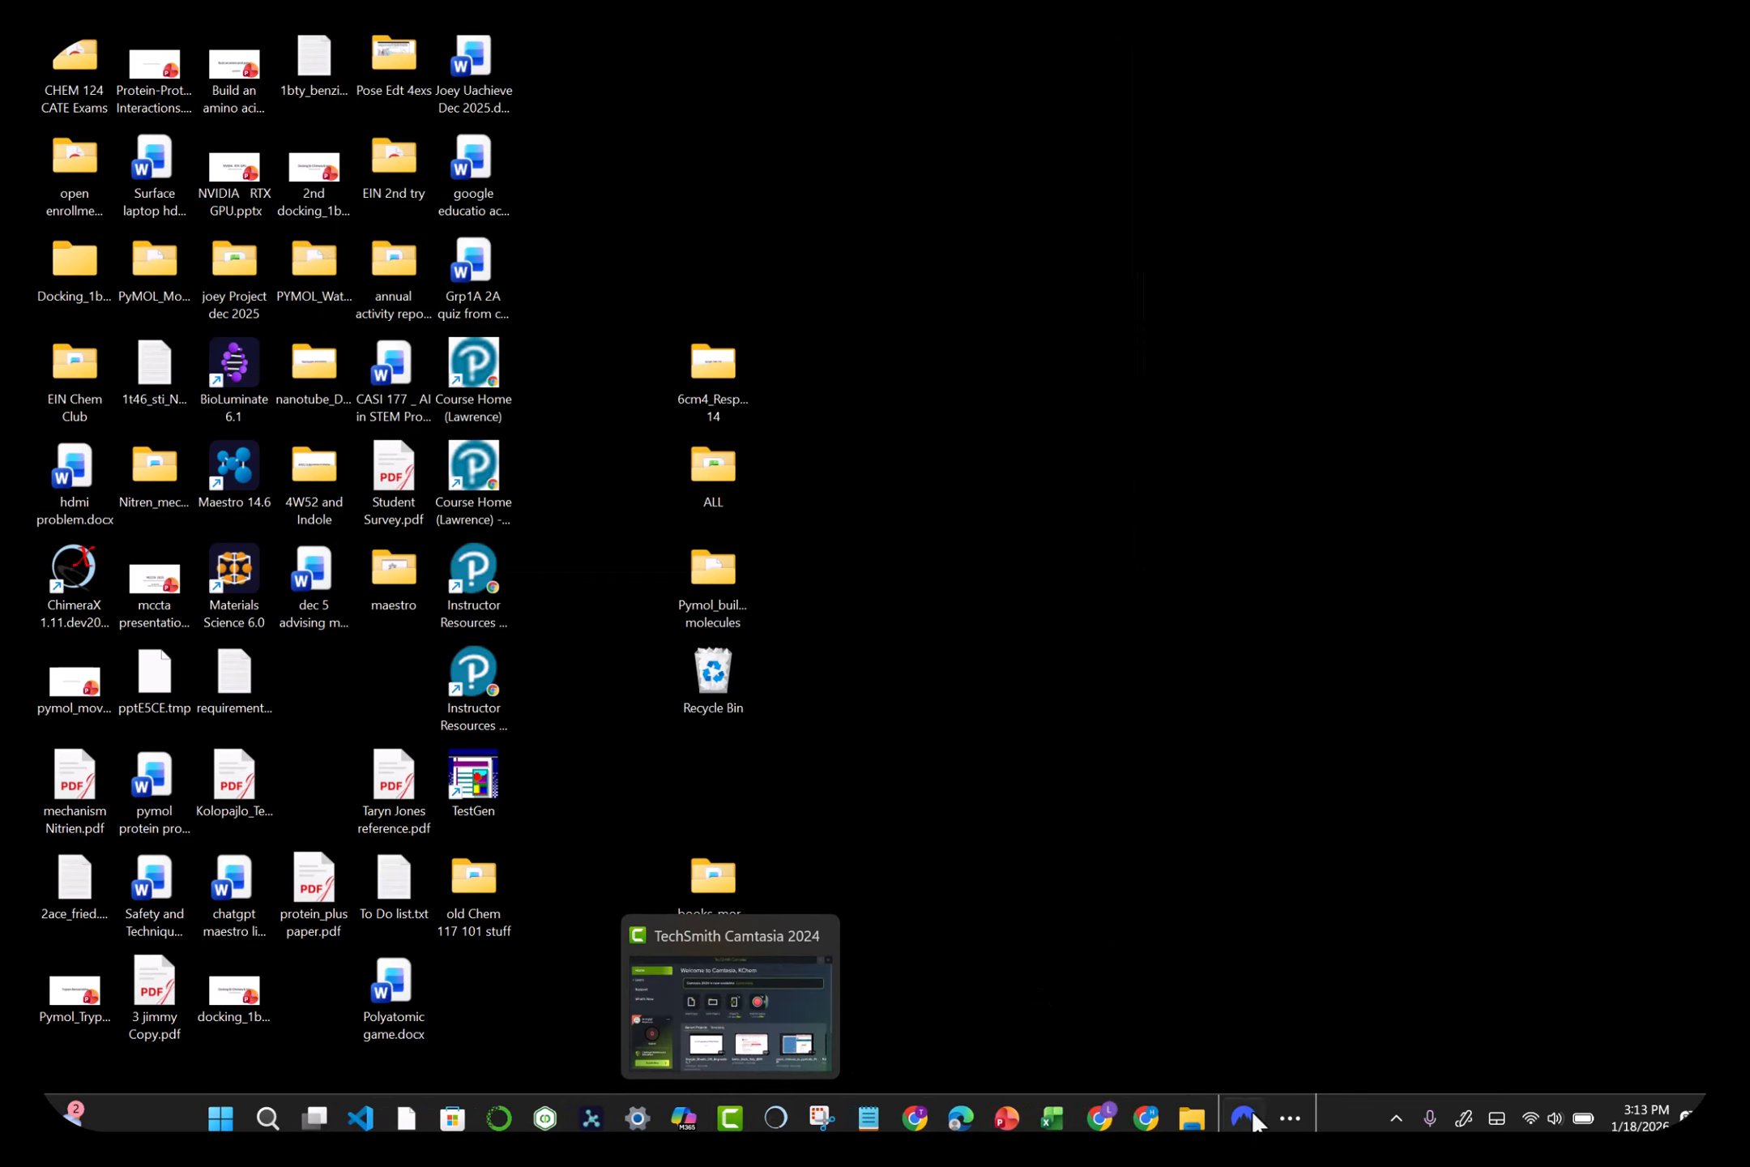
pyautogui.click(1289, 1118)
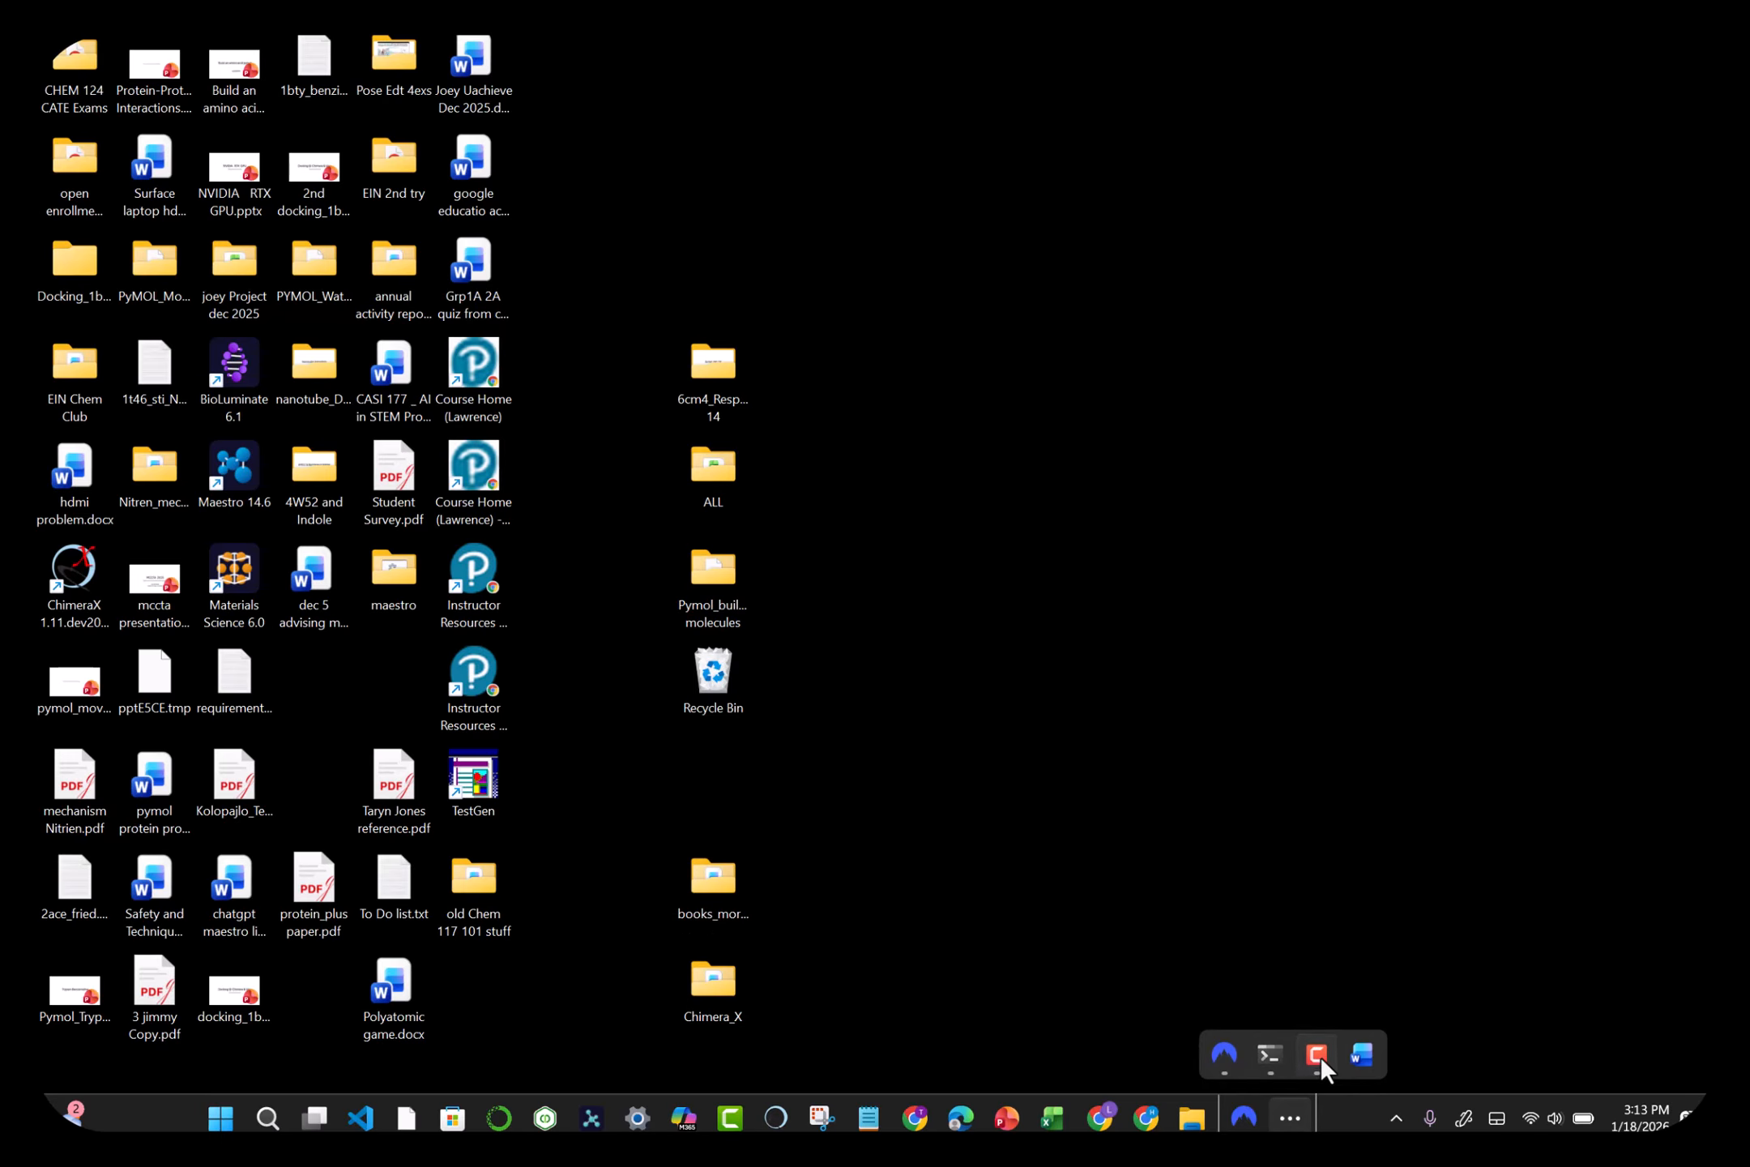